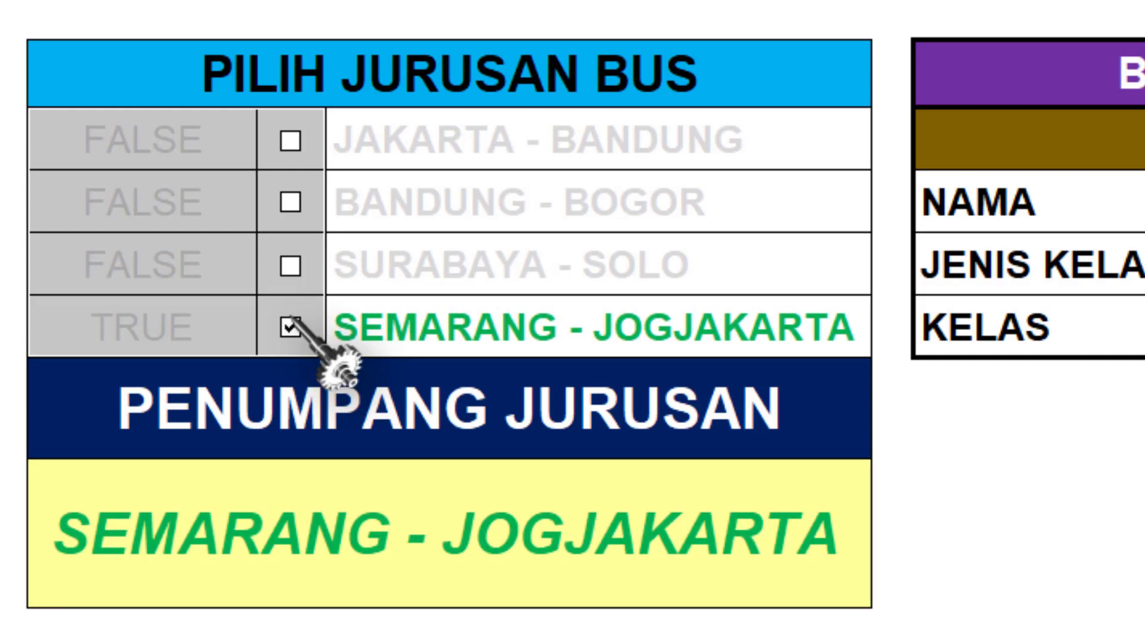
Switch the chosen bus route from Semarang - Jogjakarta to Jakarta - Bandung.
click(289, 325)
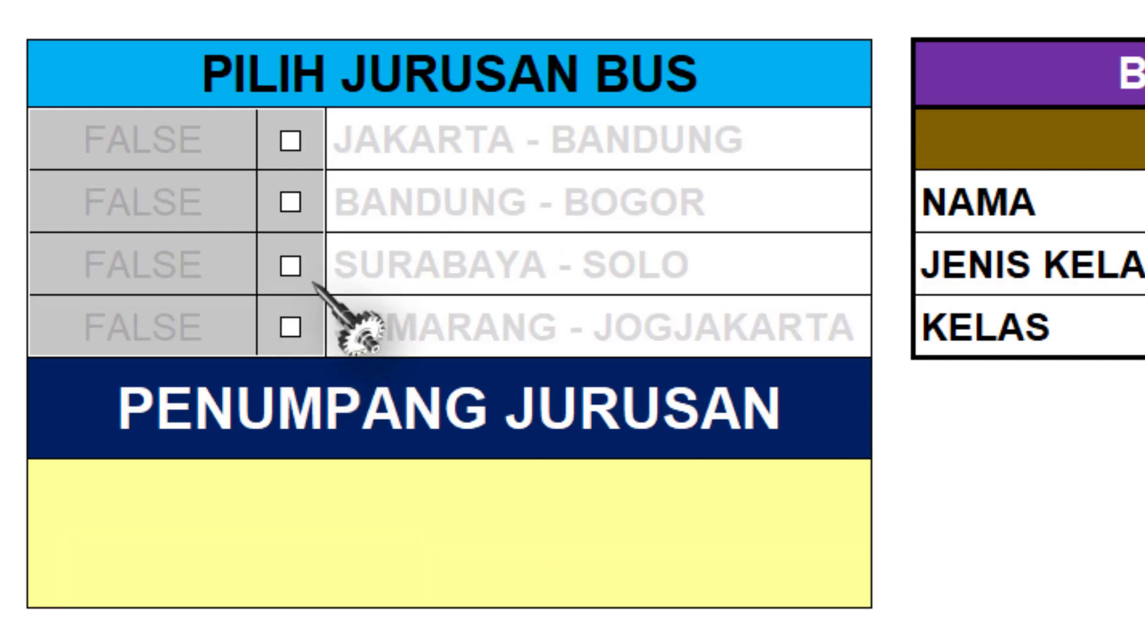
click(290, 202)
click(290, 202)
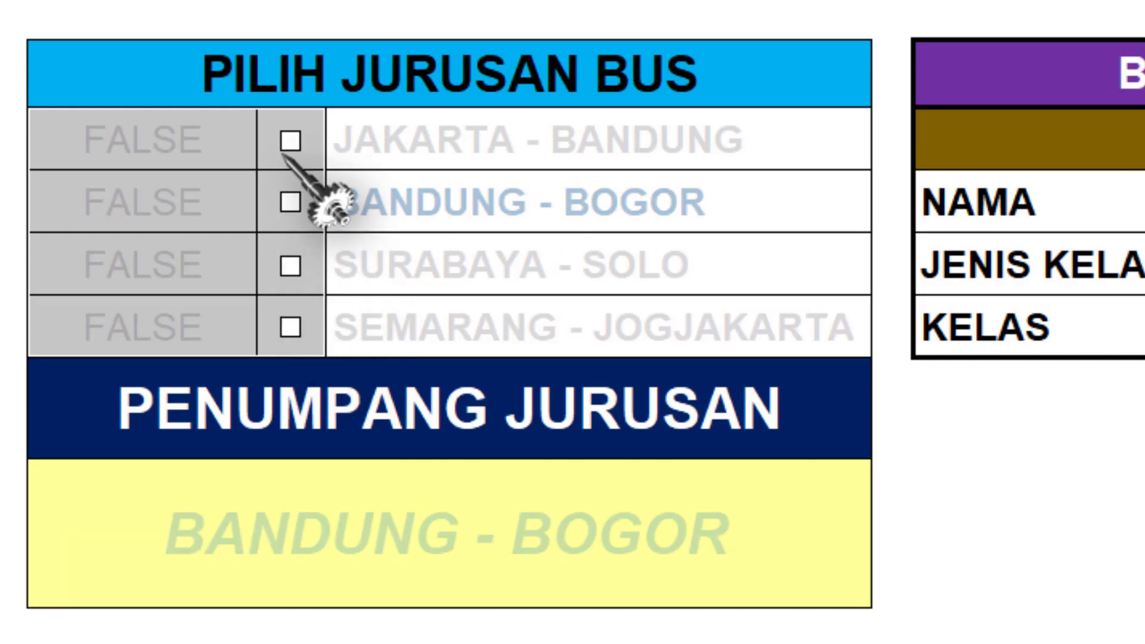
click(290, 141)
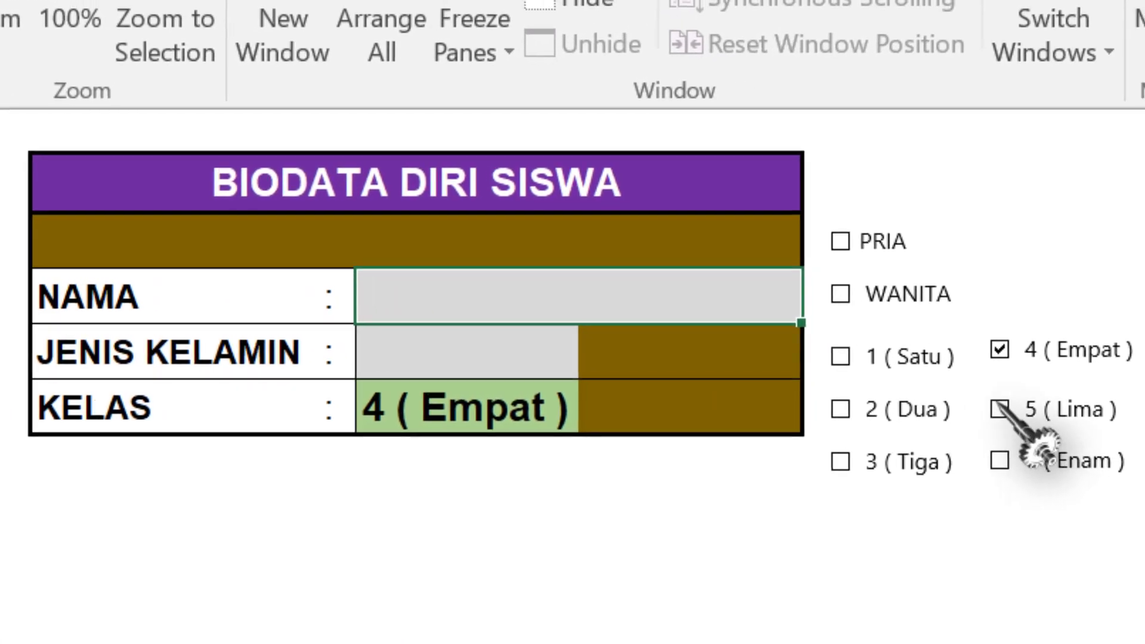
Enter a student name in the NAMA cell, then tick the gender and class check boxes.
text(A)
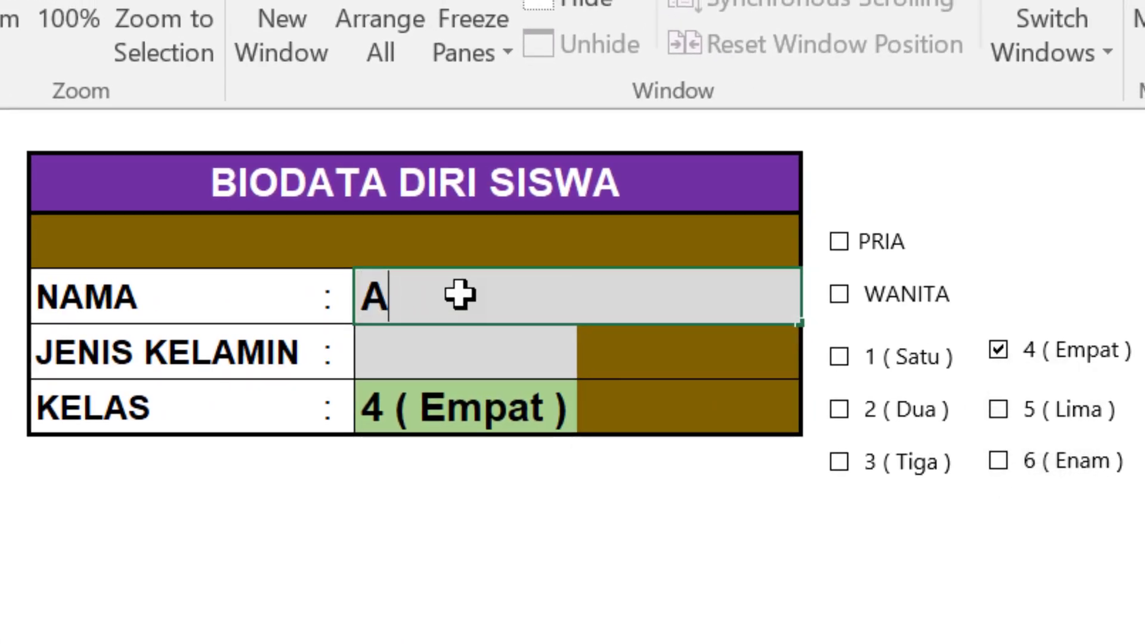
text(GUNG)
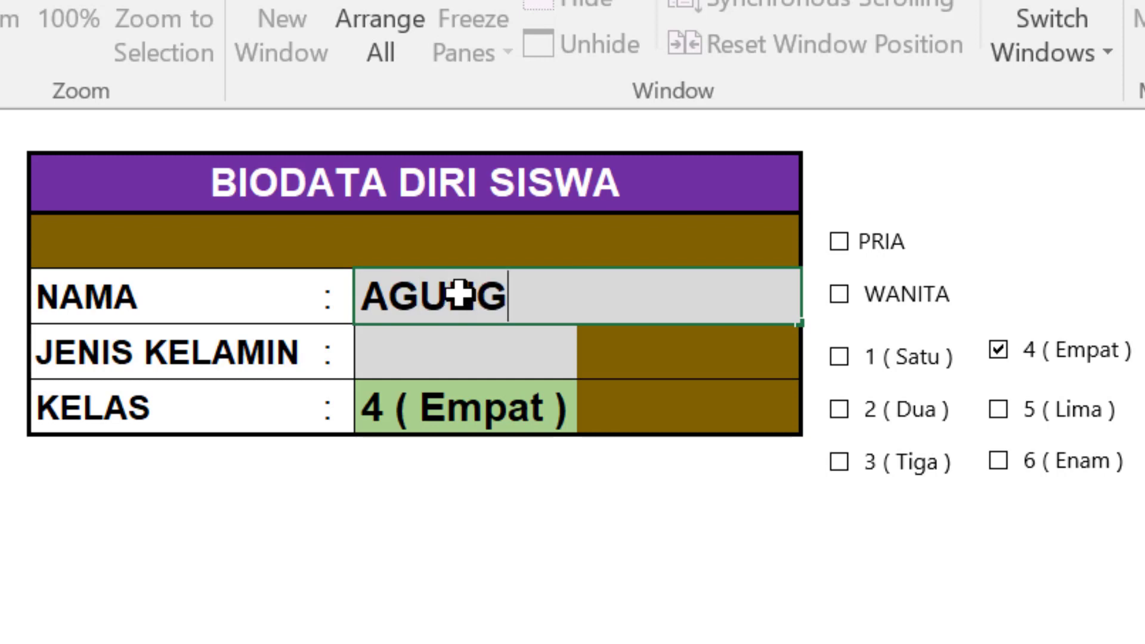
key(Return)
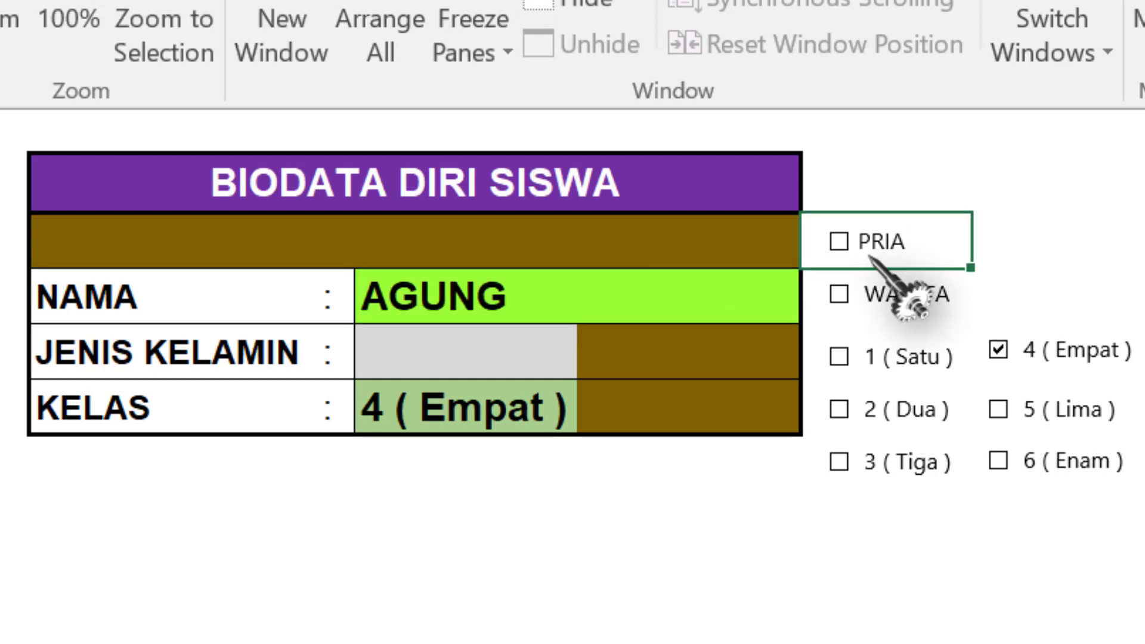
click(841, 253)
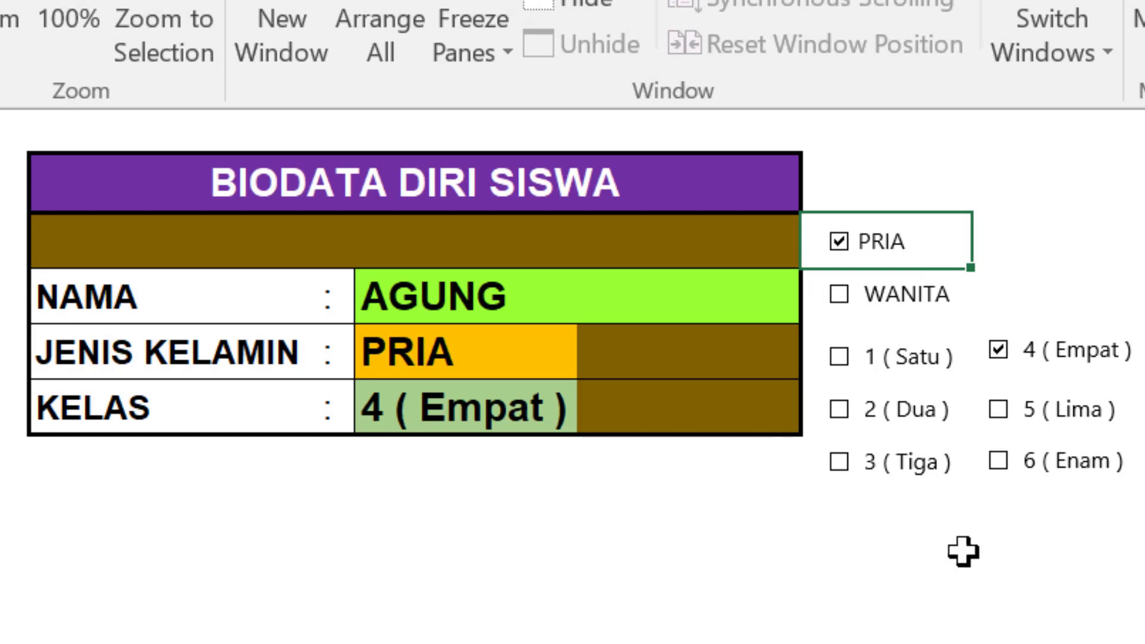
click(998, 350)
click(998, 460)
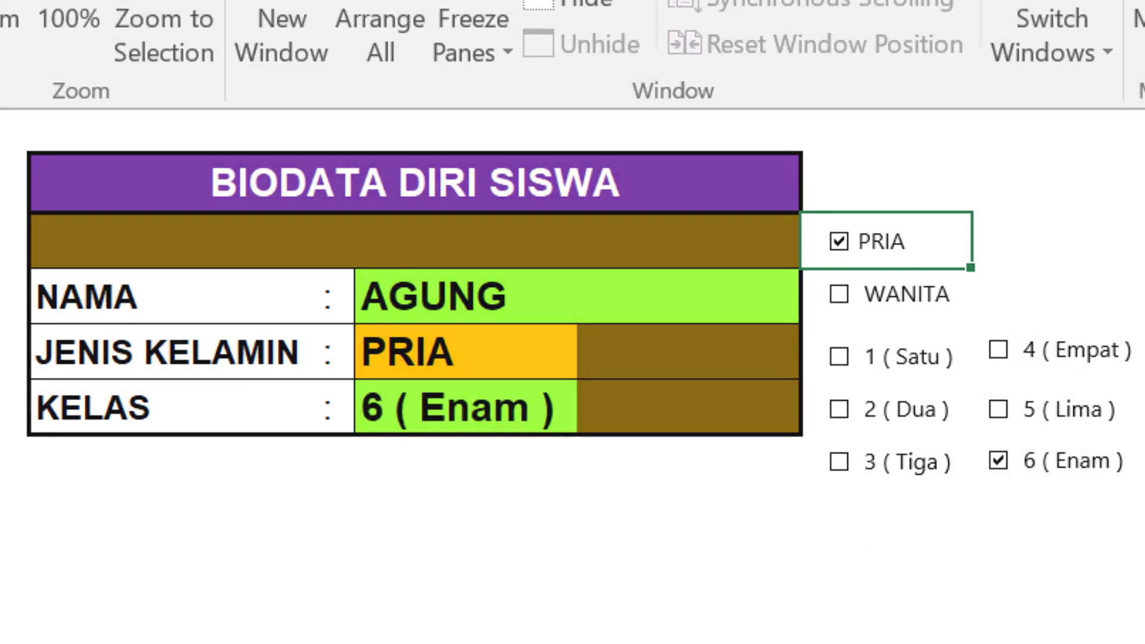
click(998, 409)
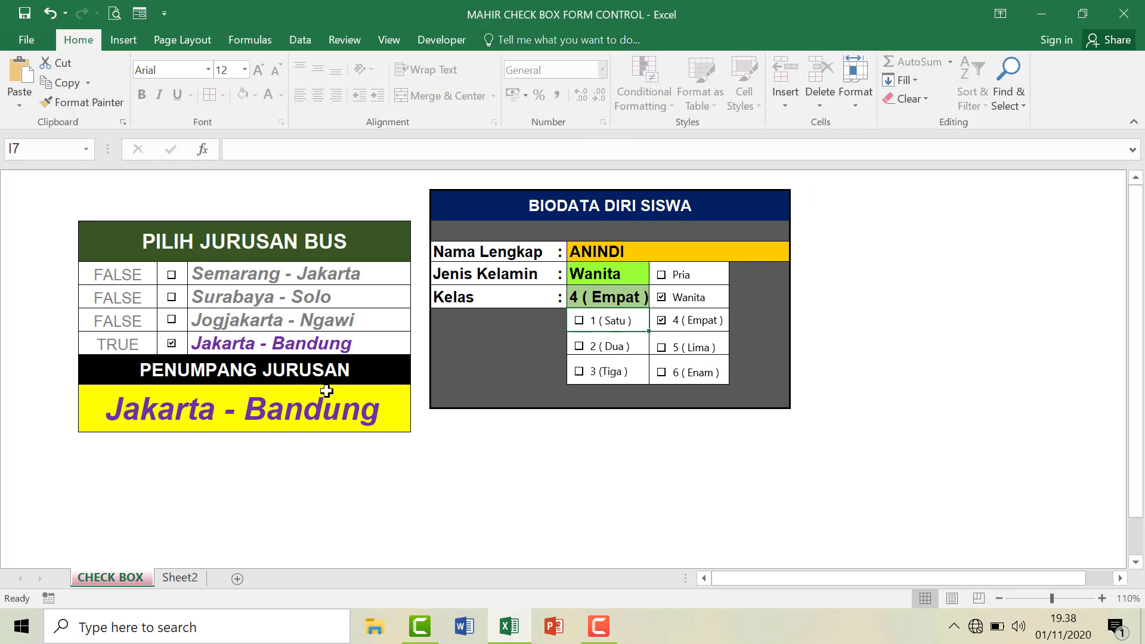
Untick Jakarta - Bandung, try the other routes, and finish with only Surabaya - Solo ticked.
click(171, 343)
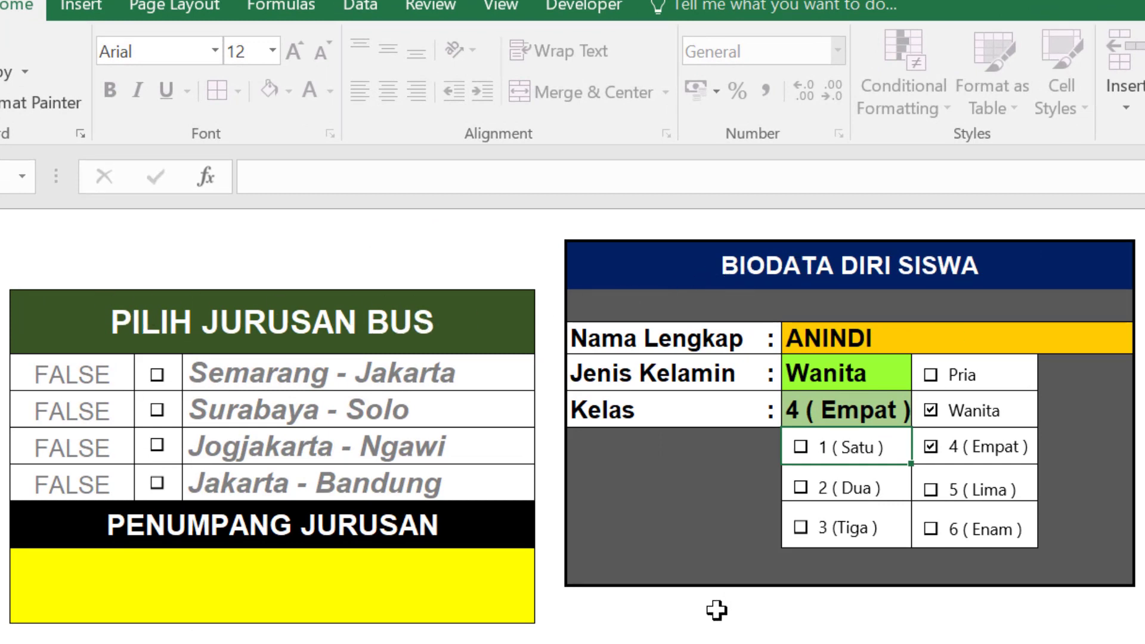
click(159, 374)
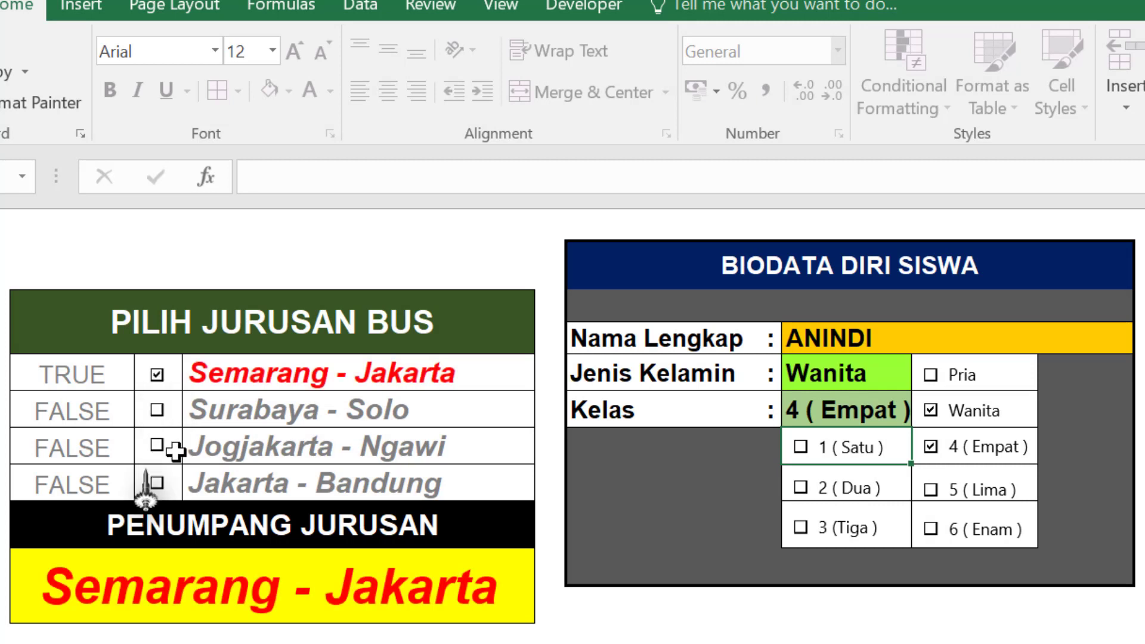
click(156, 375)
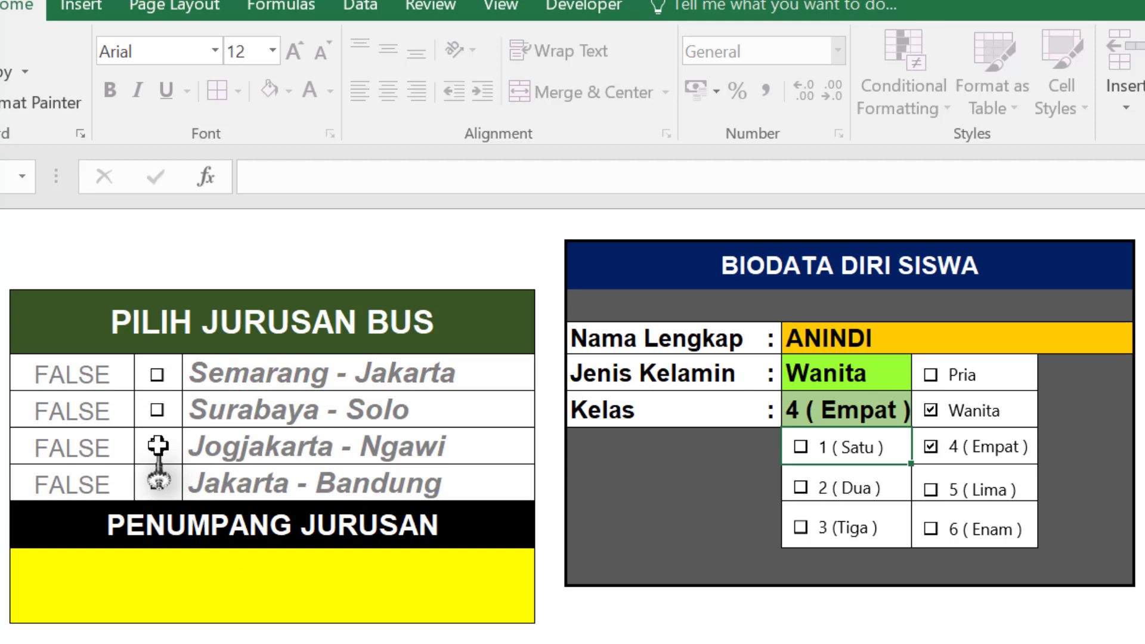
click(157, 446)
click(157, 446)
click(154, 482)
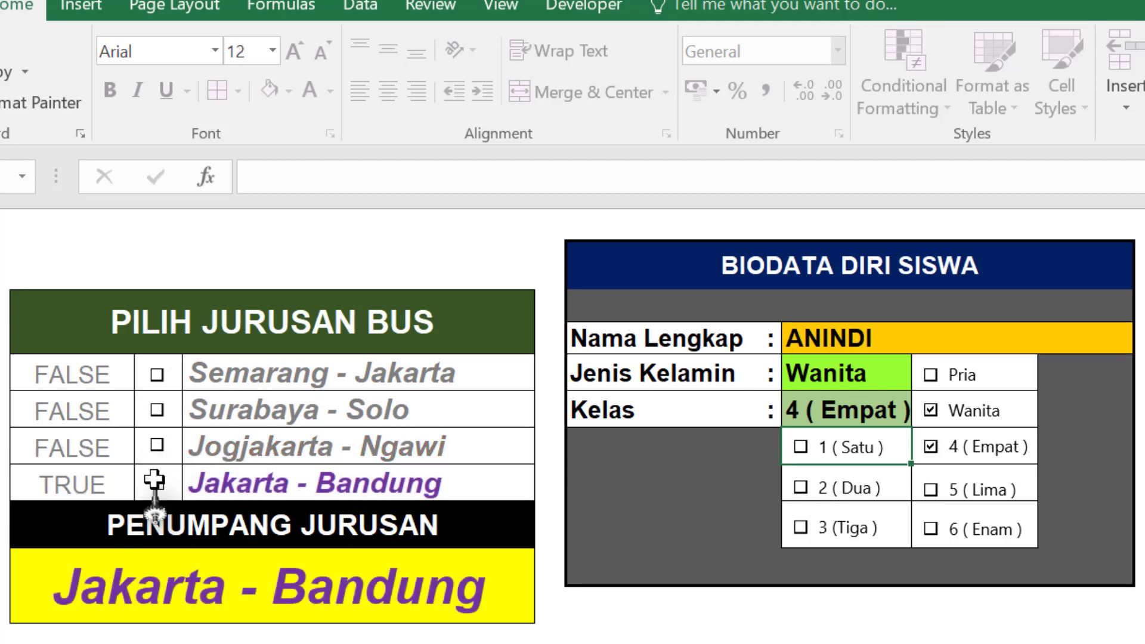
click(155, 482)
click(157, 410)
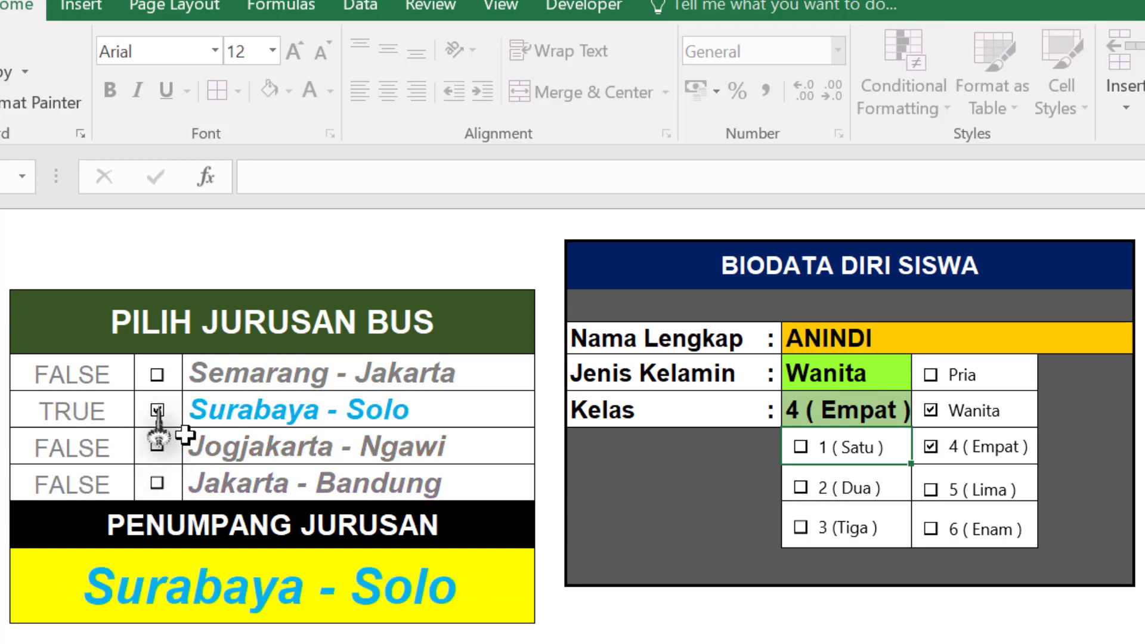
click(844, 336)
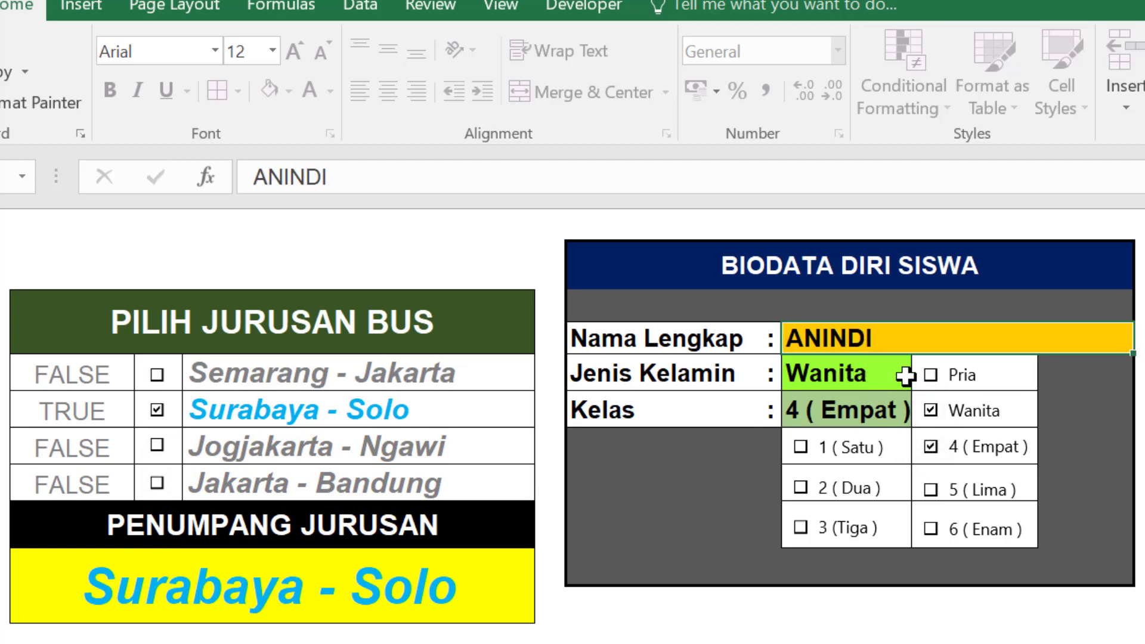
Clear the old student name and enter a new one, with gender left as Wanita.
click(930, 373)
click(931, 411)
key(BackSpace)
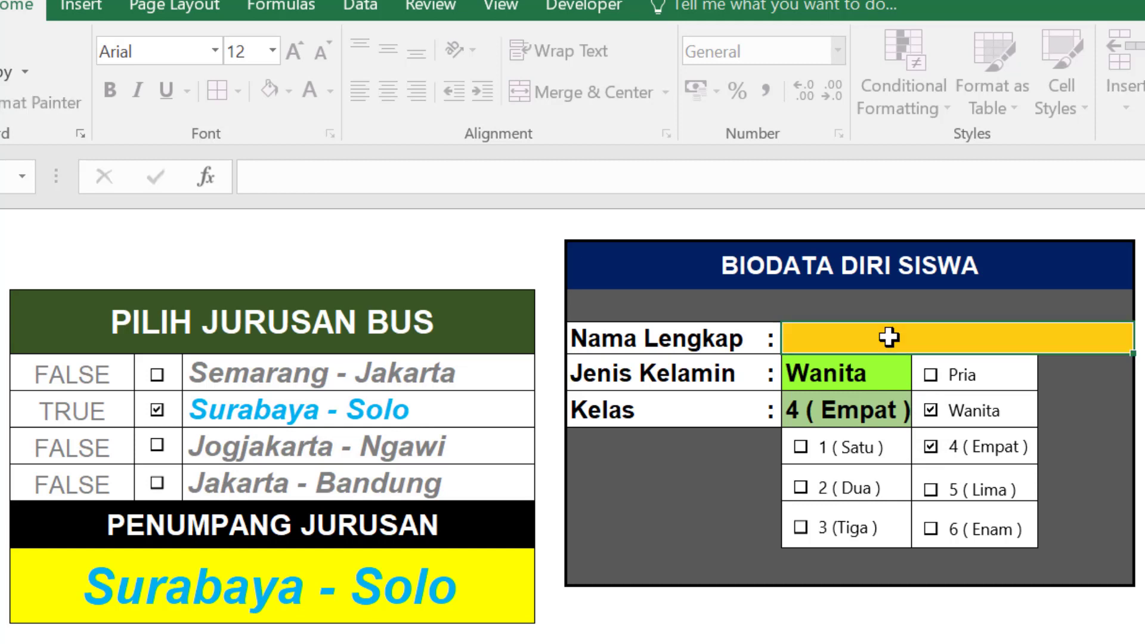
key(Return)
click(889, 338)
text(DINDA)
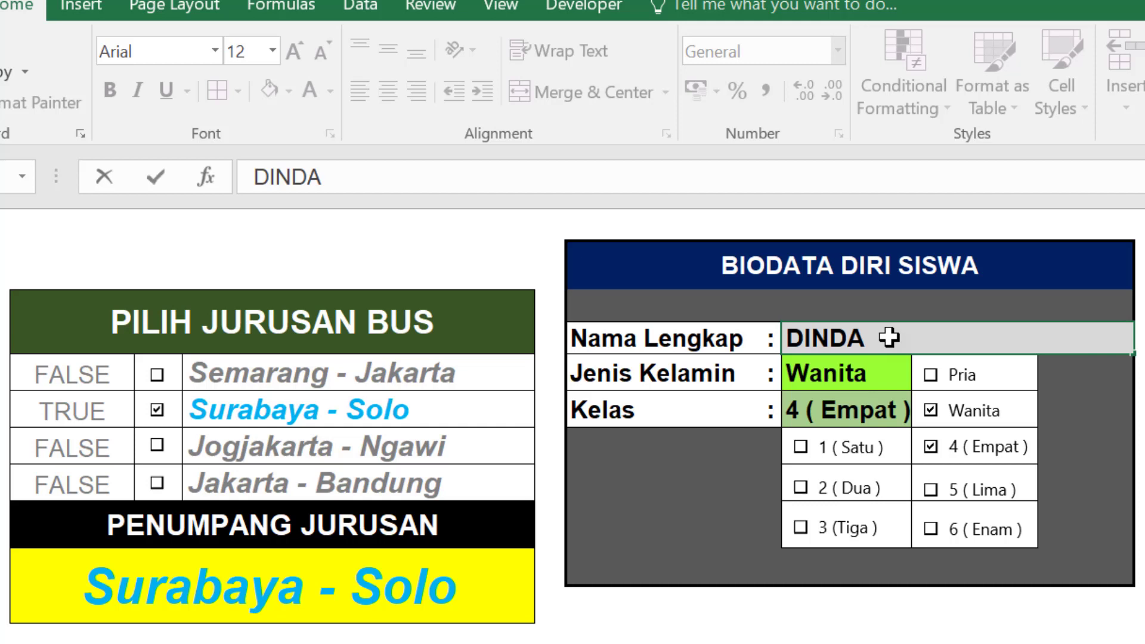
key(Return)
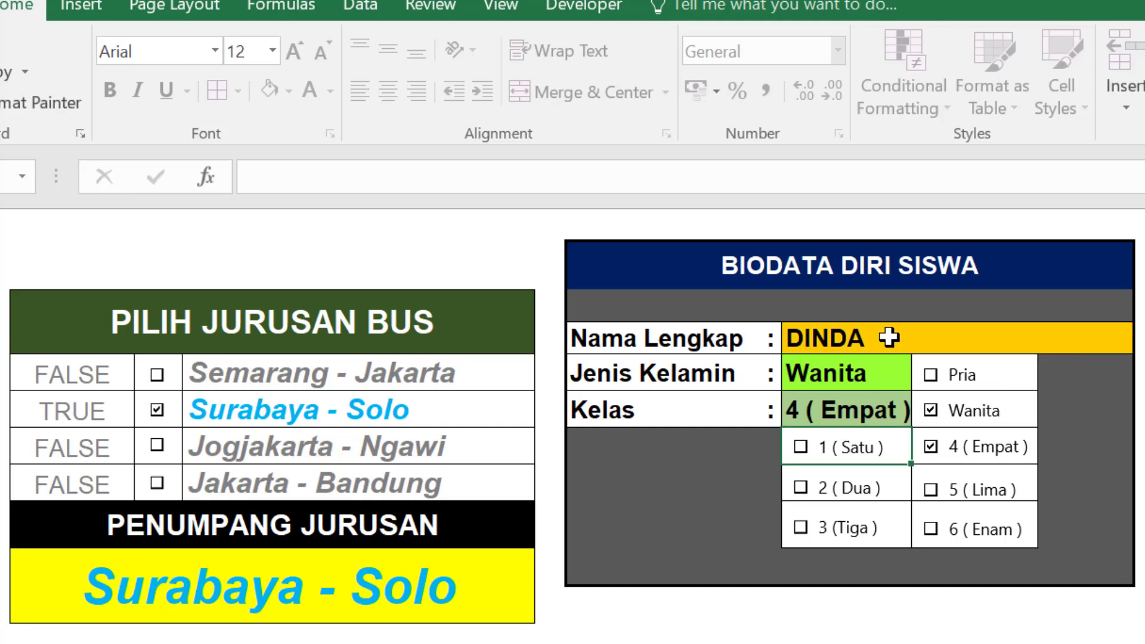
Keep Wanita as the gender and tick class 6 ( Enam ).
click(931, 374)
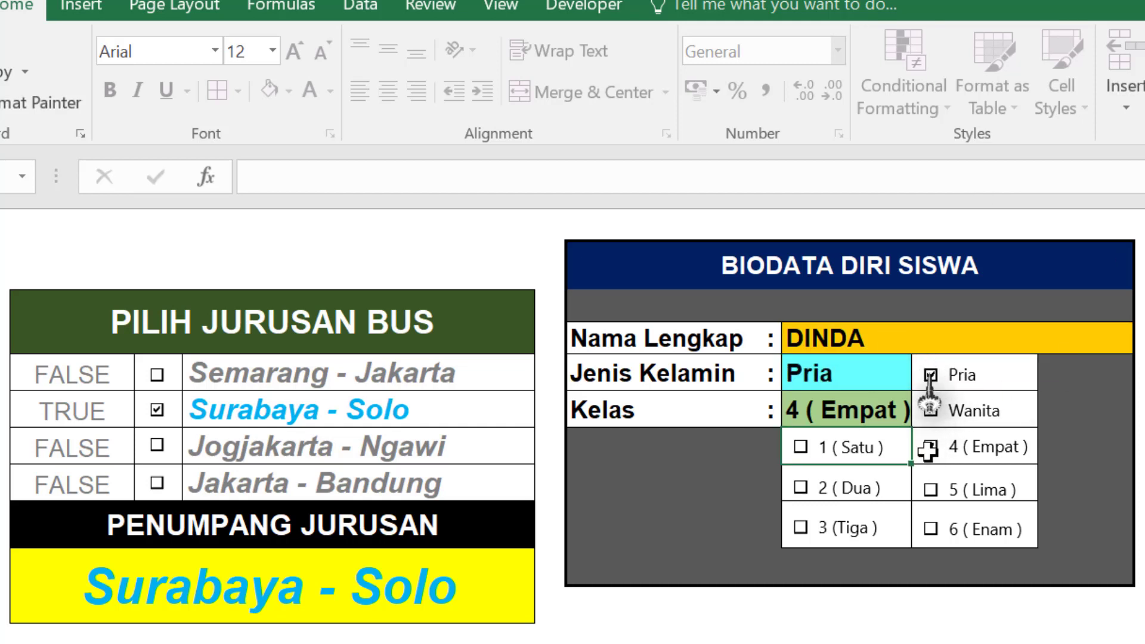
click(929, 411)
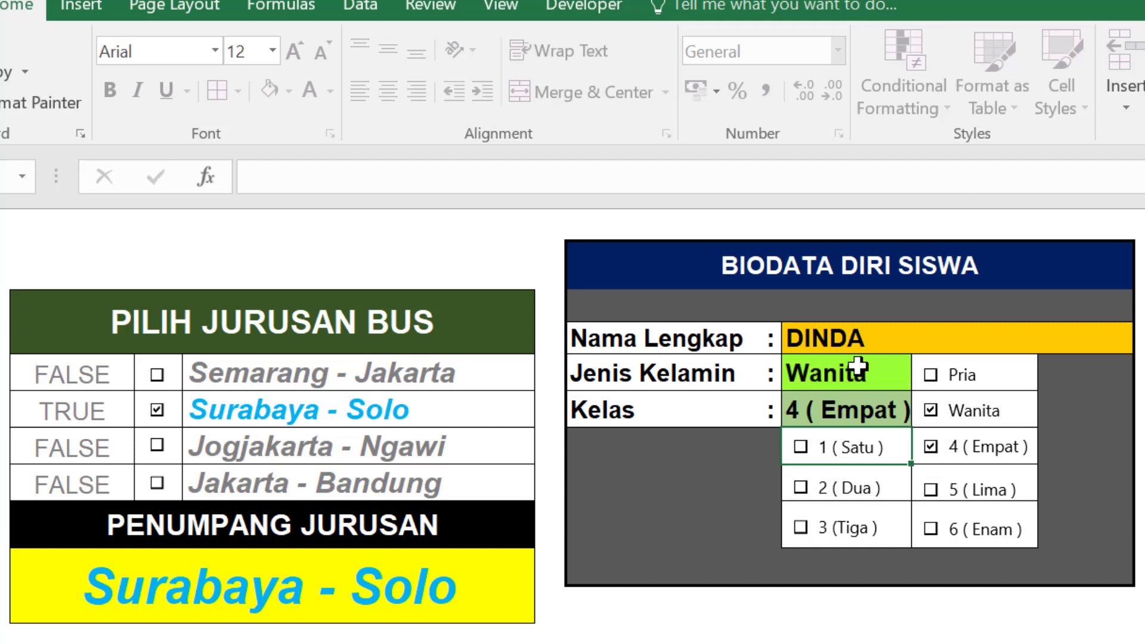
click(931, 529)
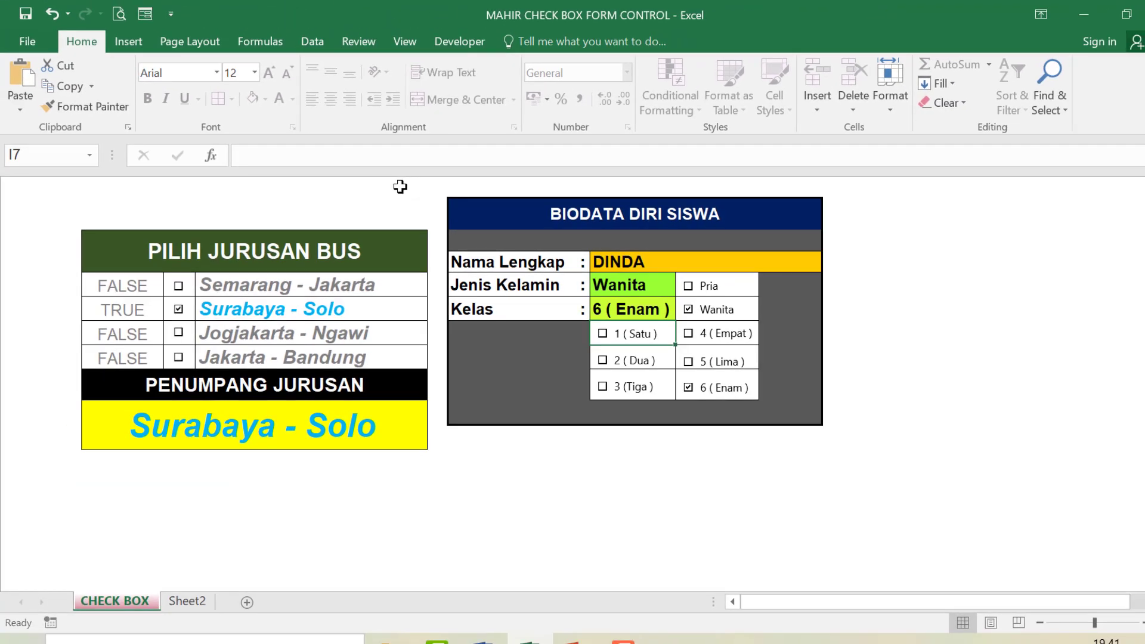
click(185, 602)
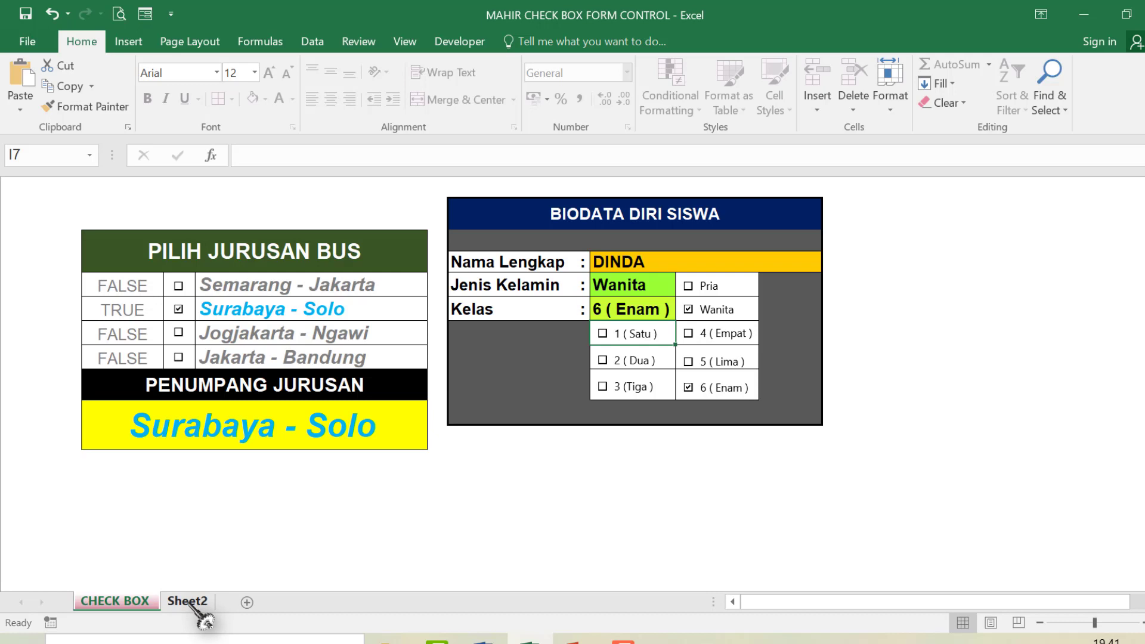
Select every cell on Sheet2 and give them Middle Align vertical alignment.
click(24, 190)
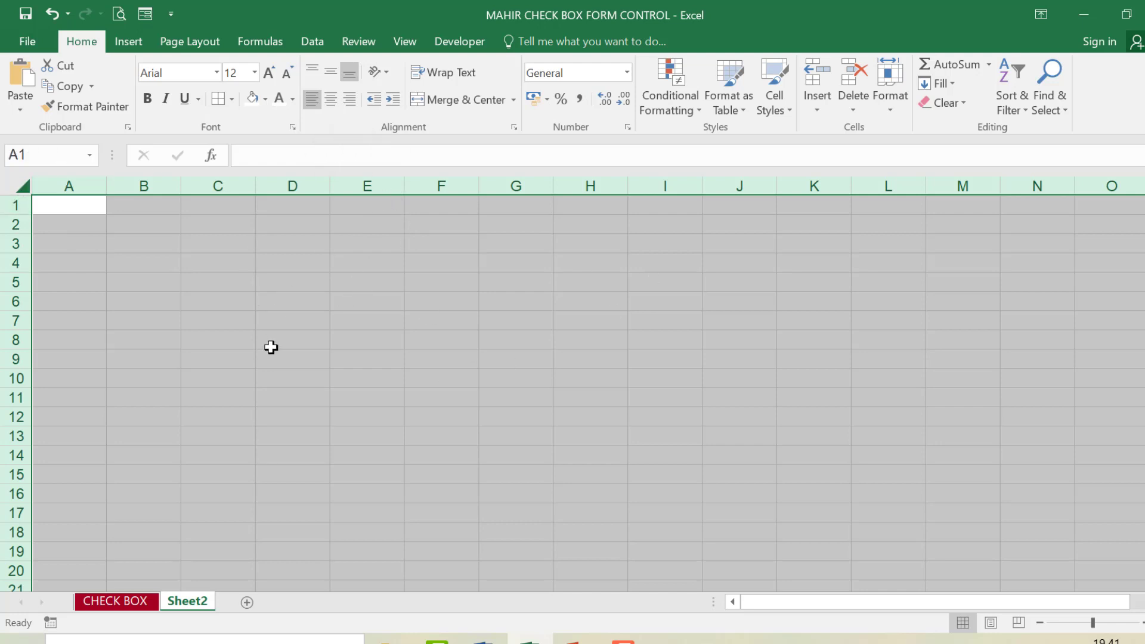
click(332, 72)
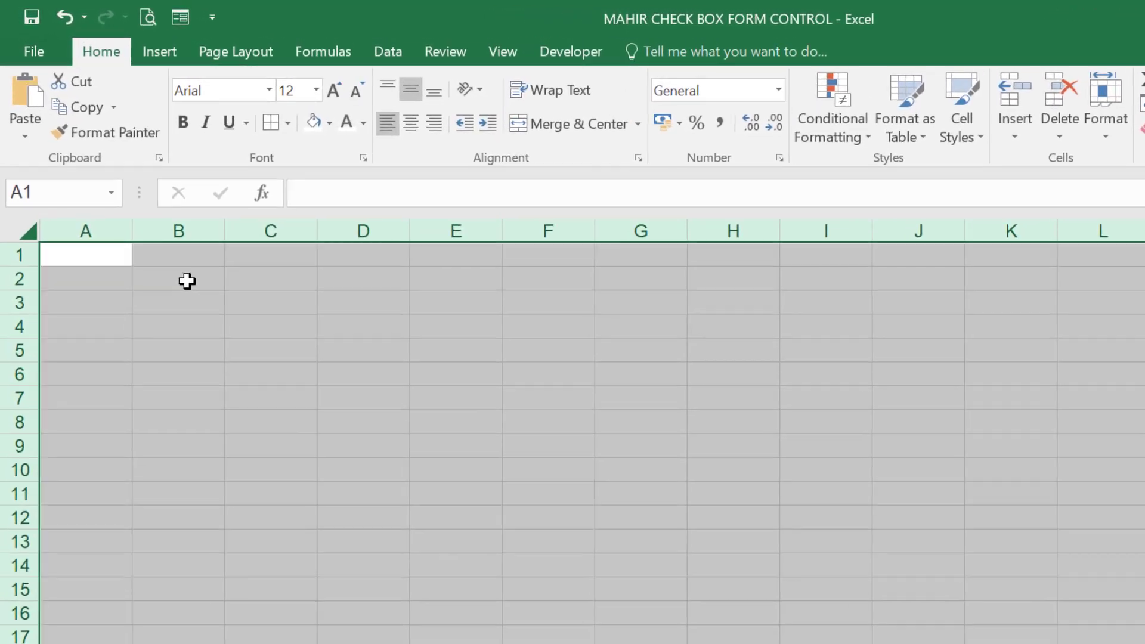
Enter the PILIH JURUSAN BUS title in C2 and list the four bus routes in column D.
click(220, 224)
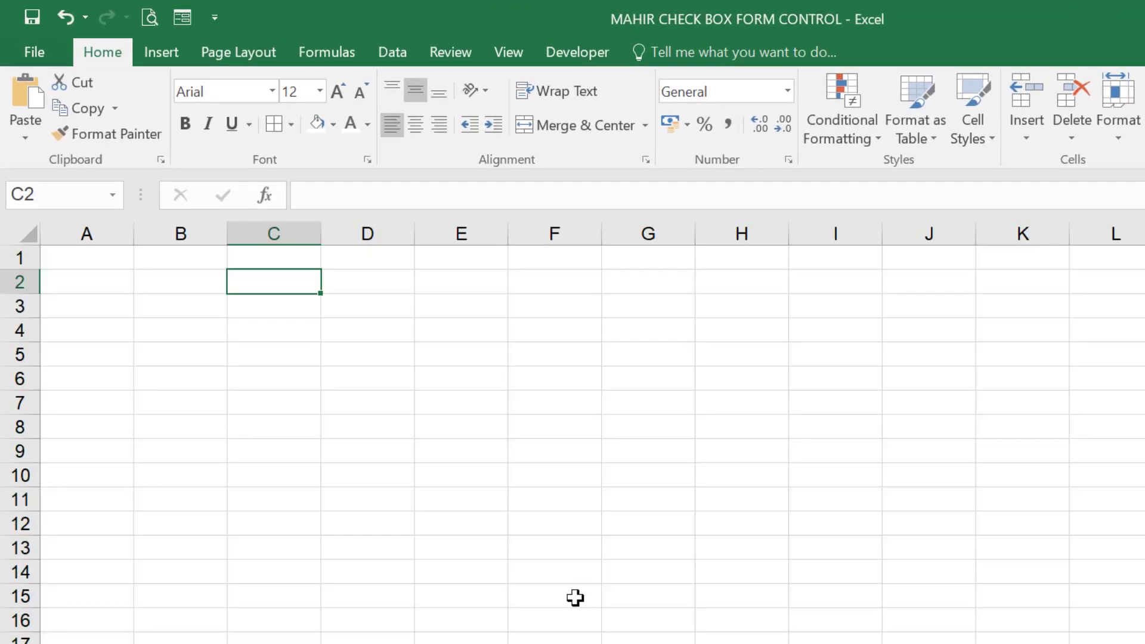
text(PlH JURUSAN BUS)
key(Return)
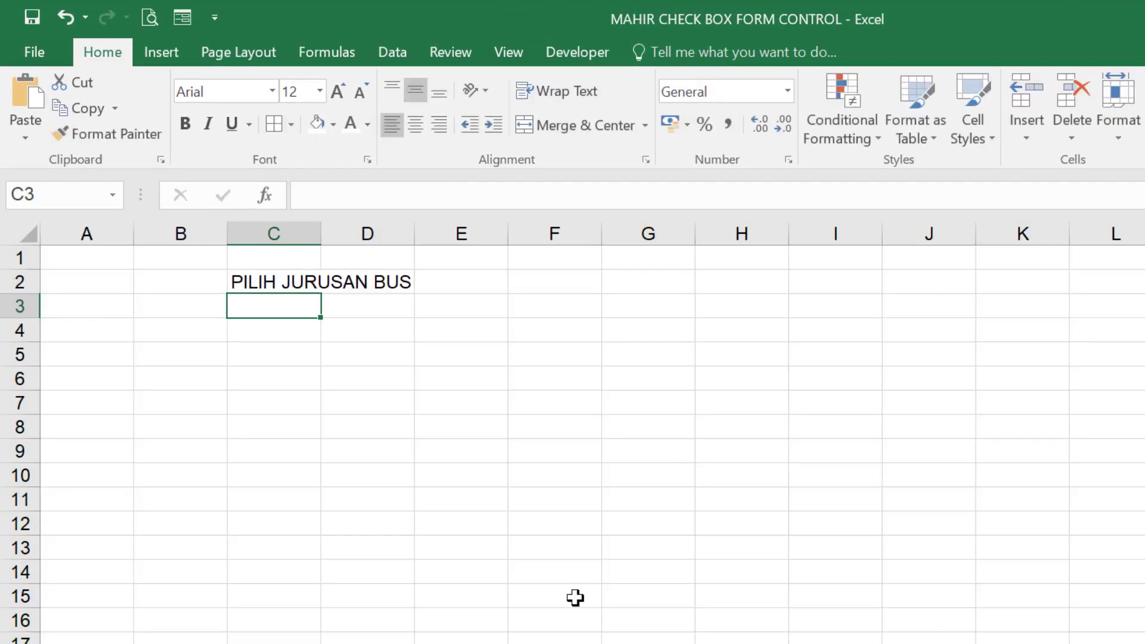
key(Tab)
text(JAKARTA -)
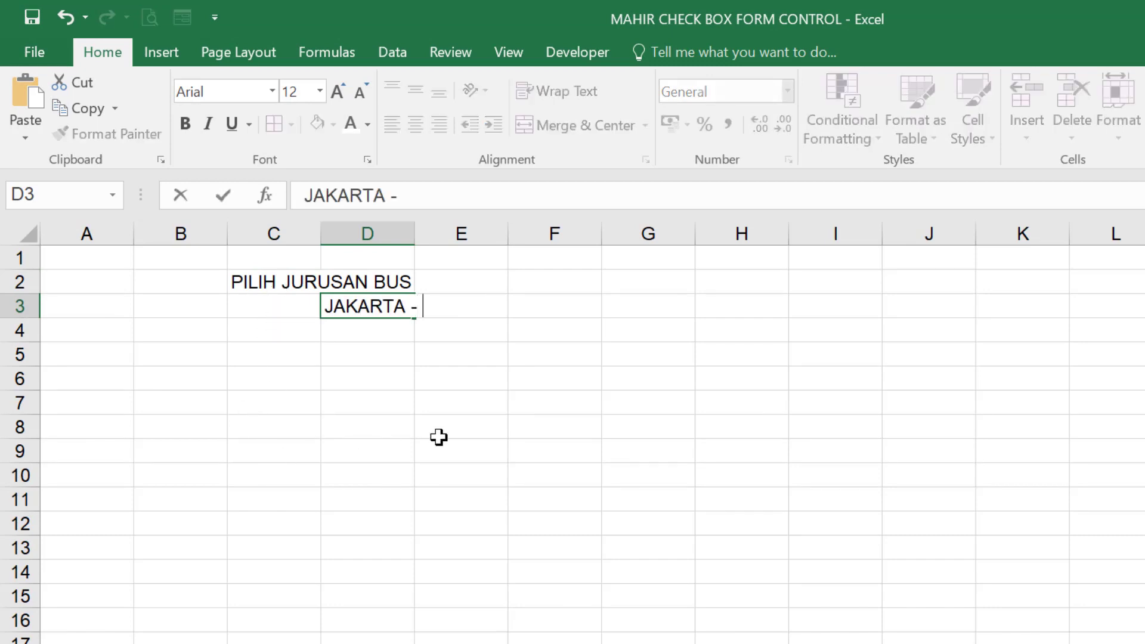
text( BANDUNG' BANDUNG - BOGOR SURABAYA - SOLO SEMARANG - JOGJAKARTA)
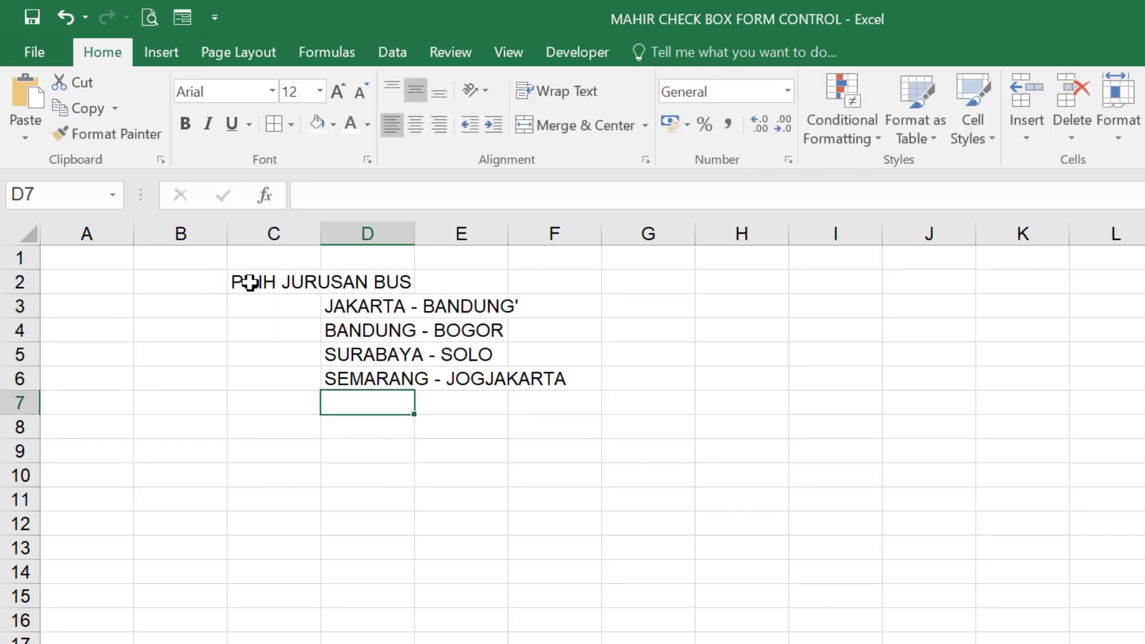
Widen column D so the route names fit.
drag(368, 234, 582, 274)
click(511, 234)
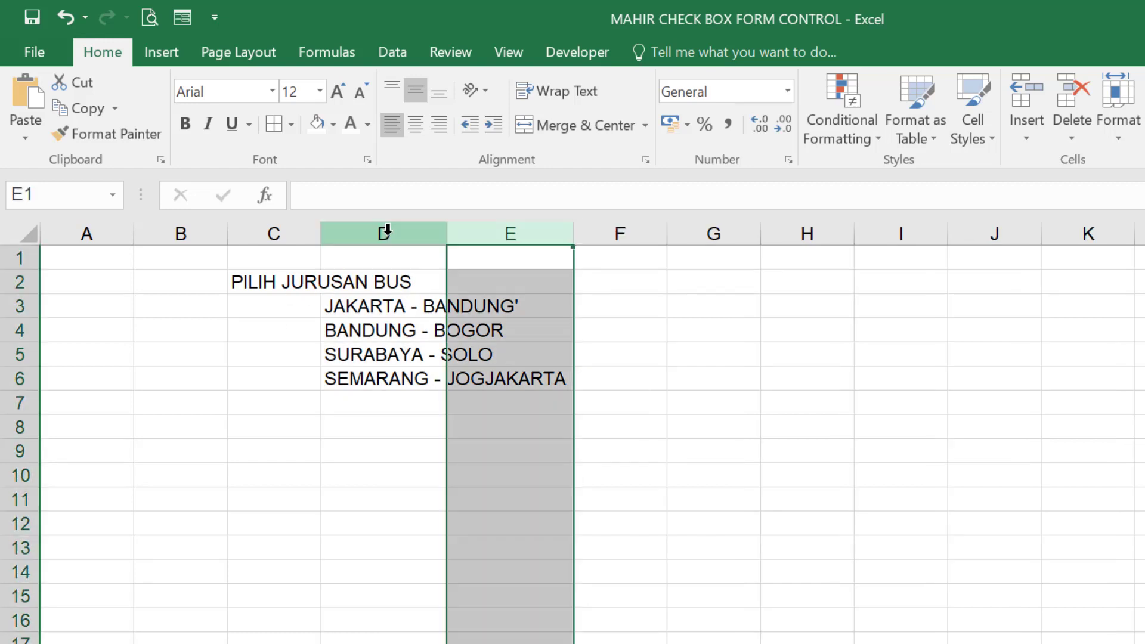
click(386, 233)
drag(450, 234, 574, 236)
drag(179, 281, 473, 294)
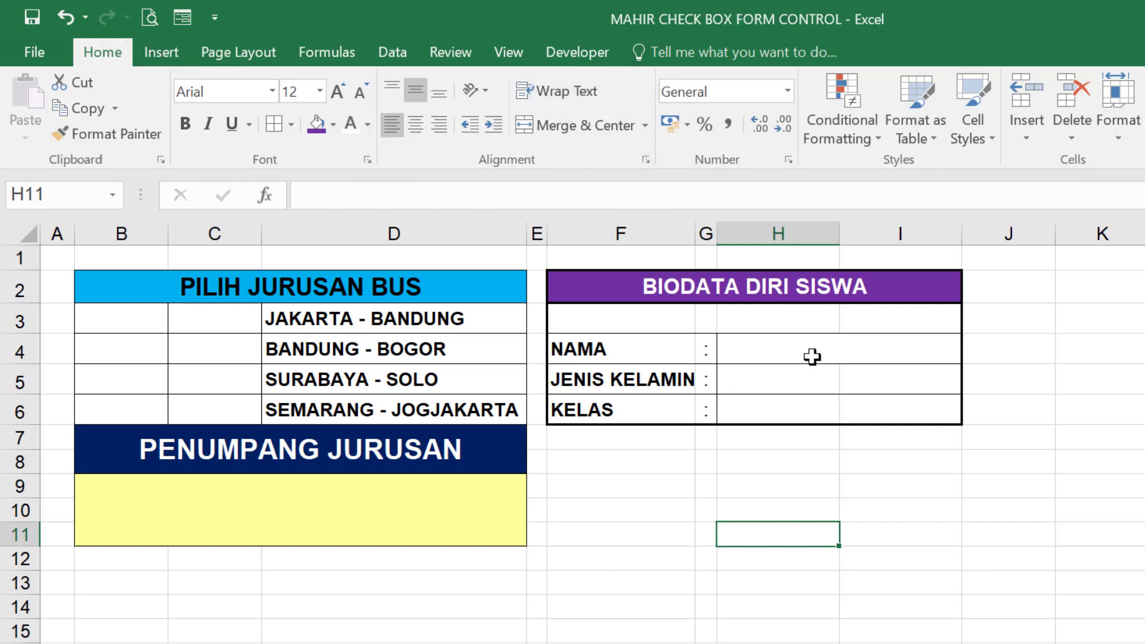
Enable the Developer tab through Customize the Ribbon.
right_click(629, 83)
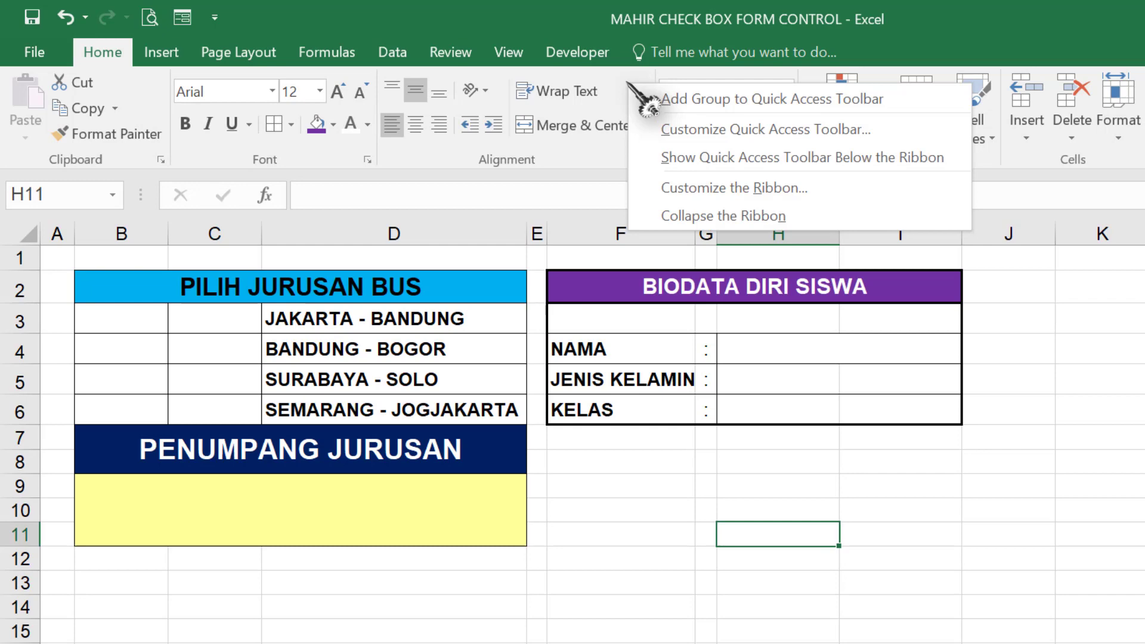
click(686, 183)
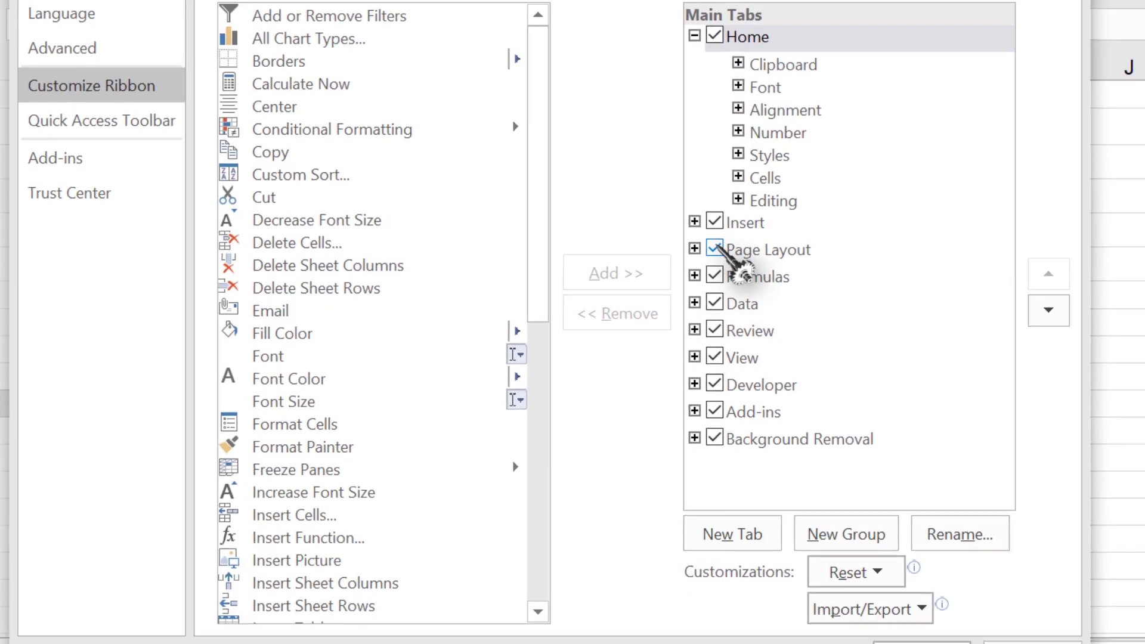
click(740, 348)
click(913, 621)
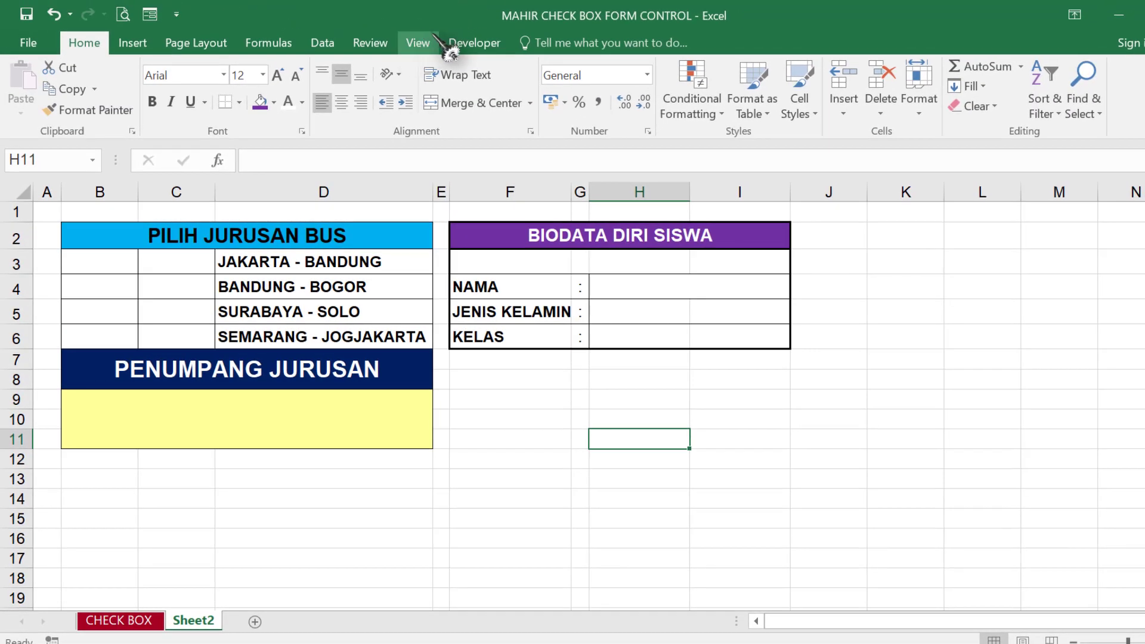
click(472, 43)
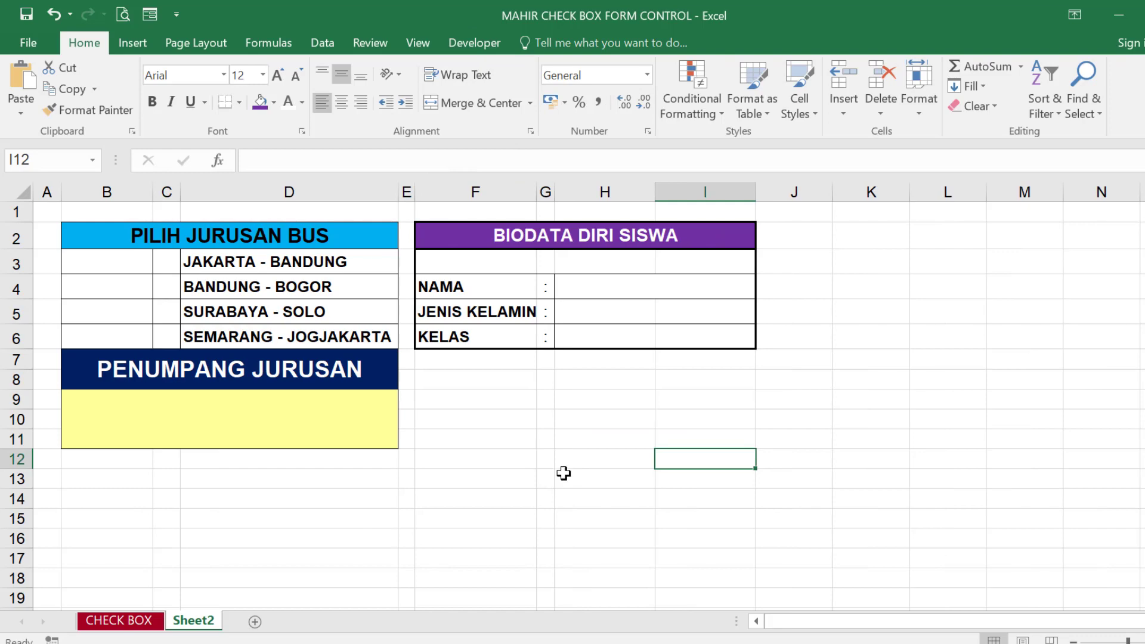
Pick the Check Box from Developer > Insert > Form Controls.
click(475, 43)
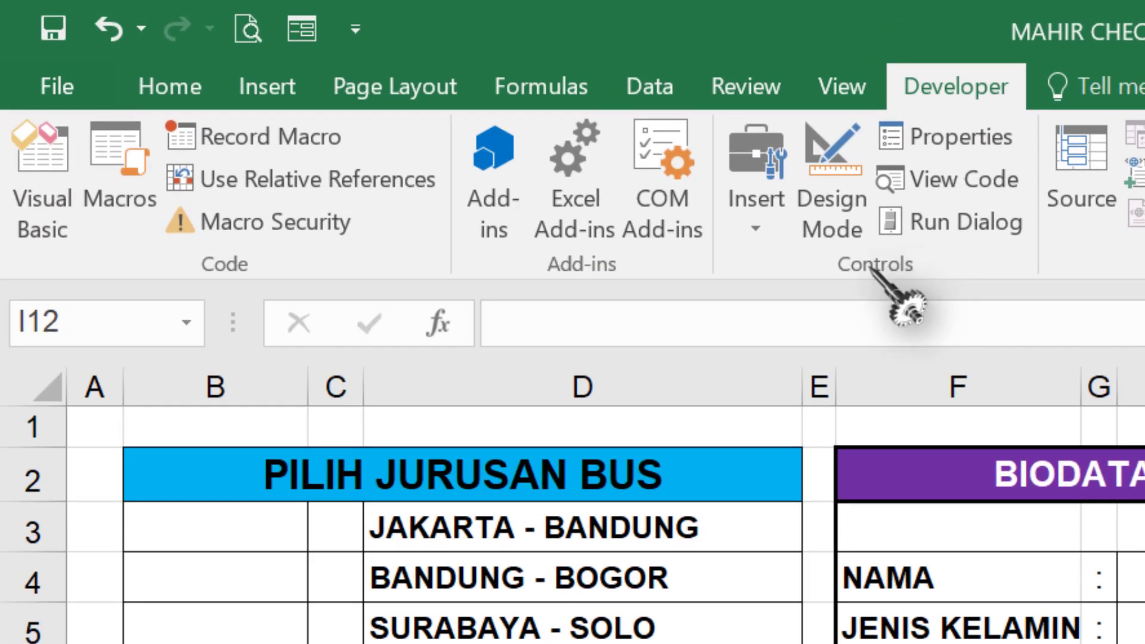
click(769, 237)
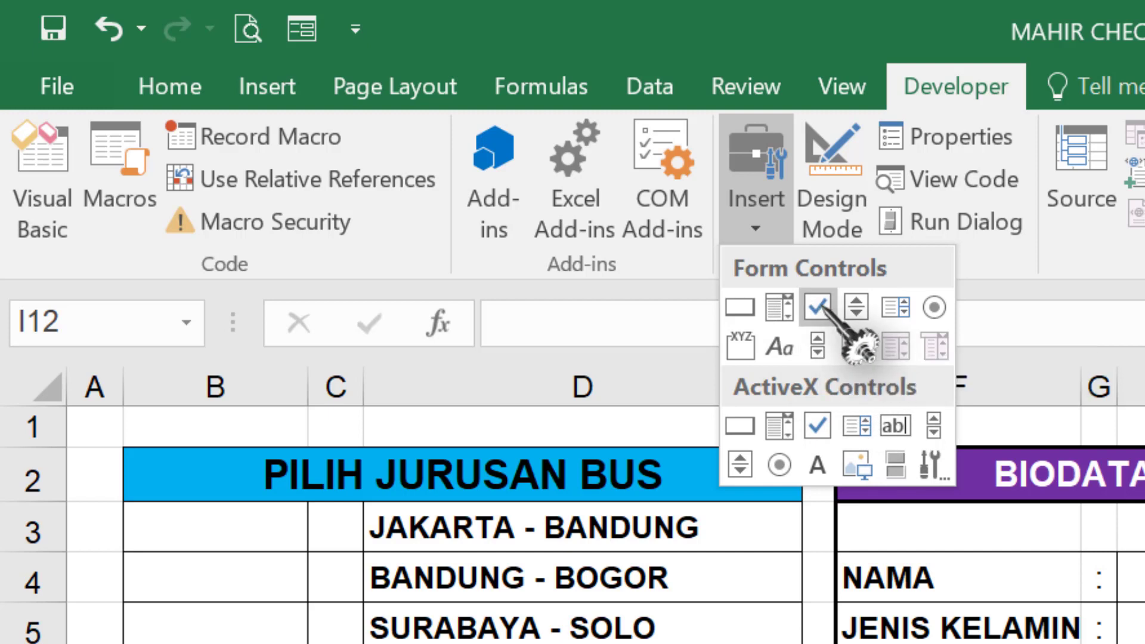
click(819, 306)
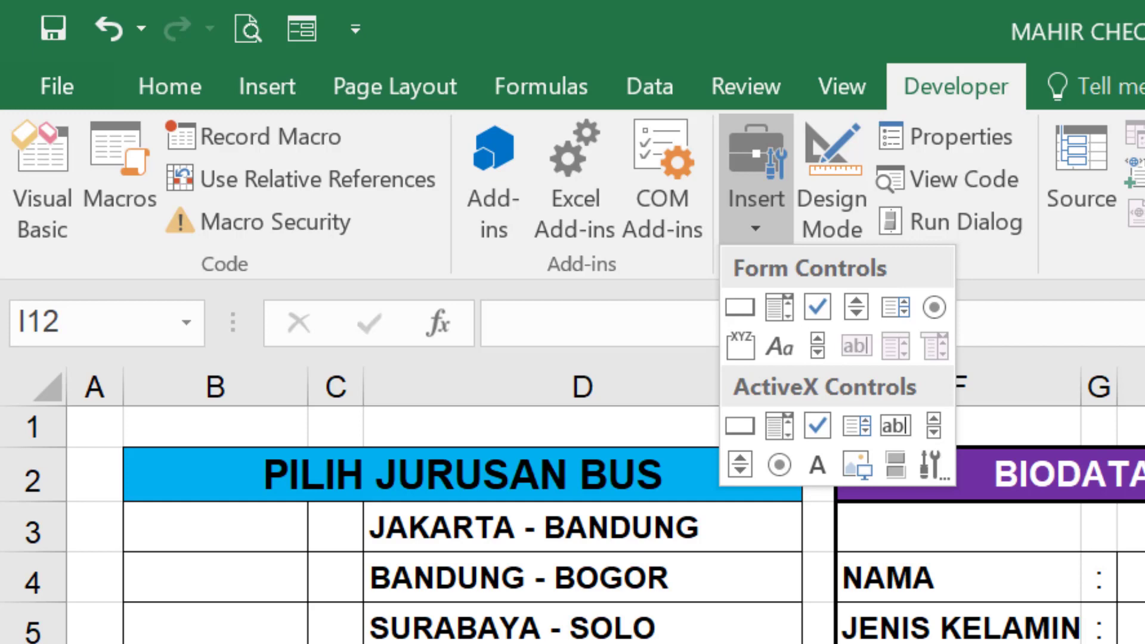
Draw a check box near G9, remove its caption, and shrink it to just the box.
click(818, 306)
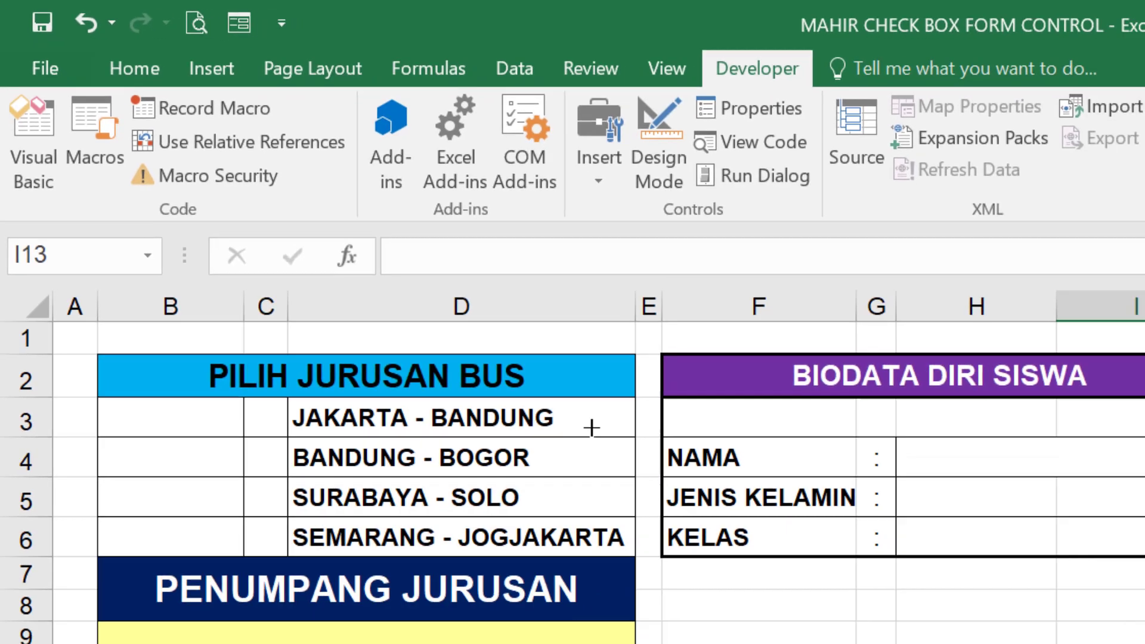
mouse_move(635, 517)
mouse_down()
mouse_move(694, 549)
mouse_move(735, 551)
mouse_up()
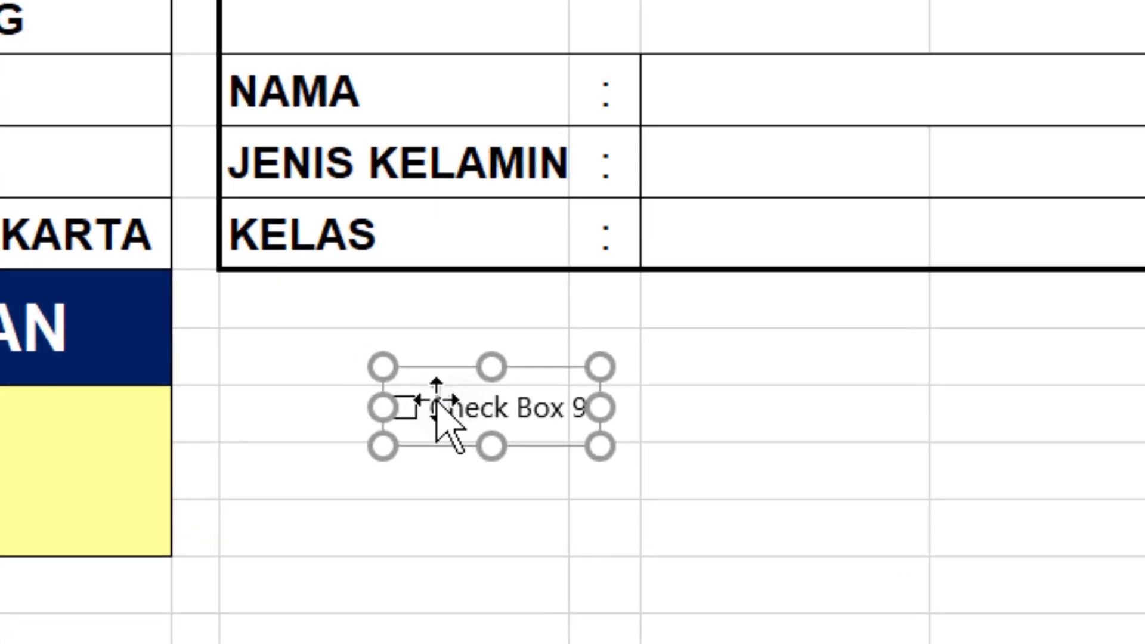
drag(436, 408, 612, 409)
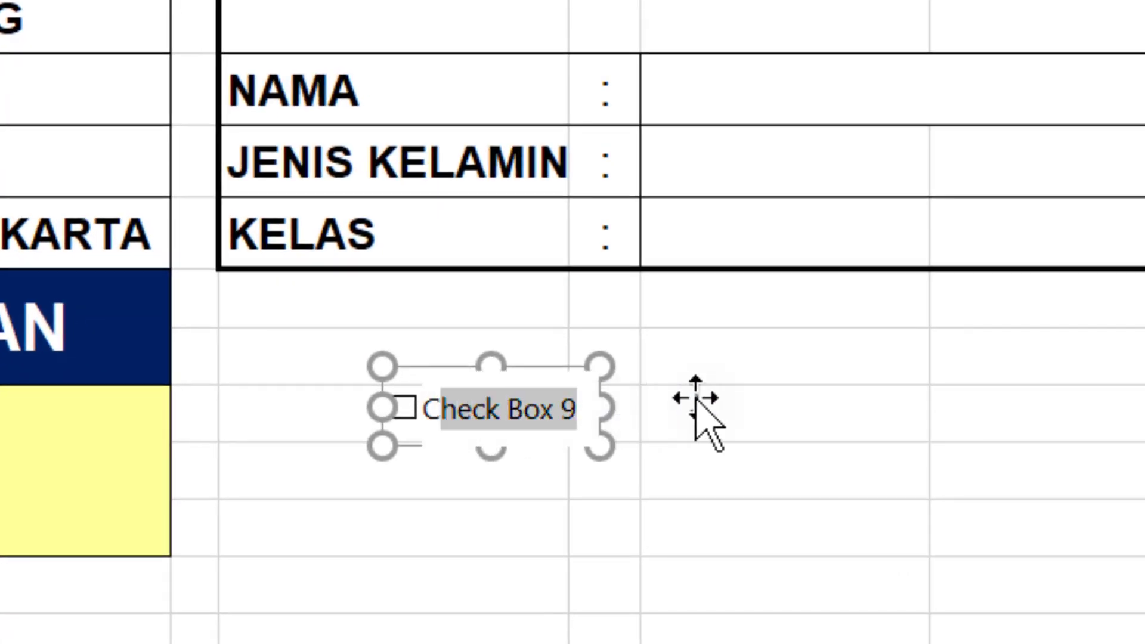
text(C)
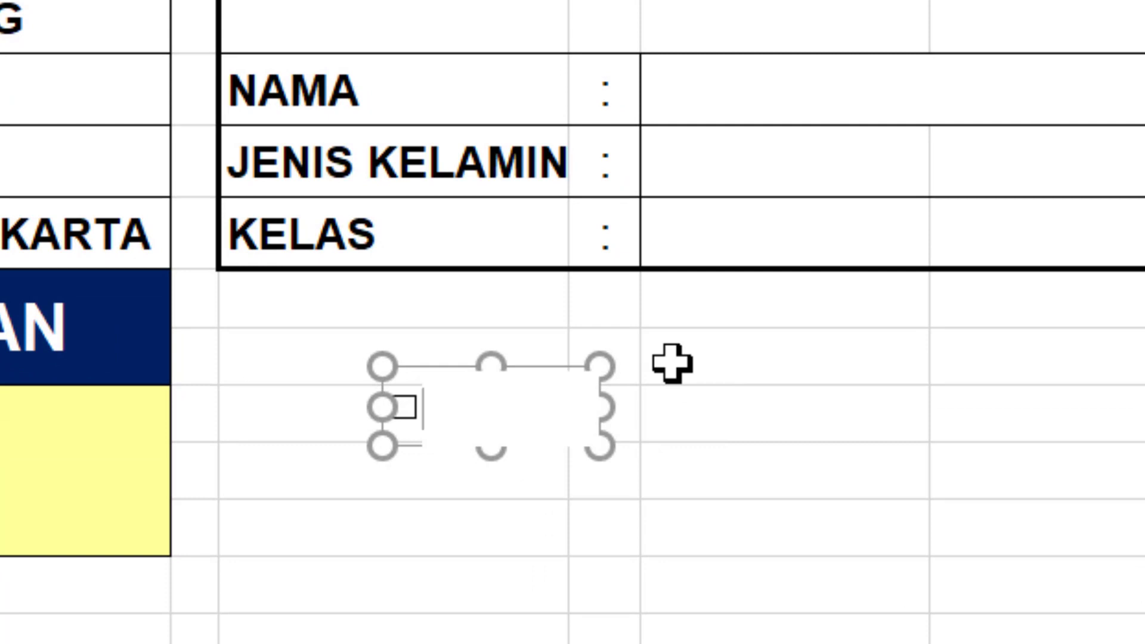
click(613, 448)
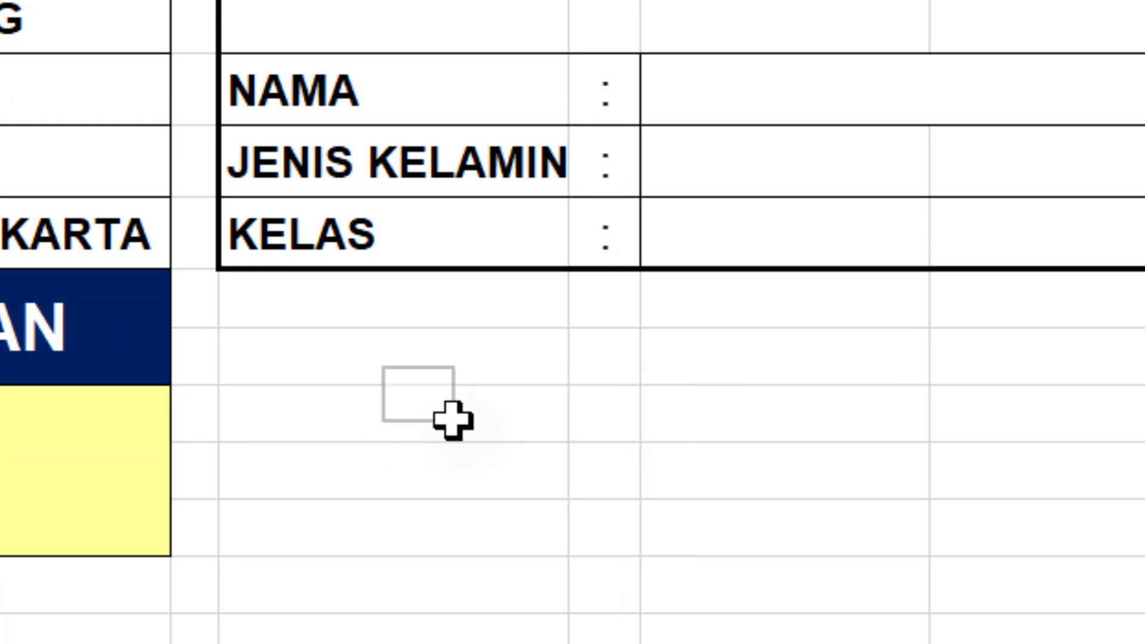
drag(476, 428, 439, 428)
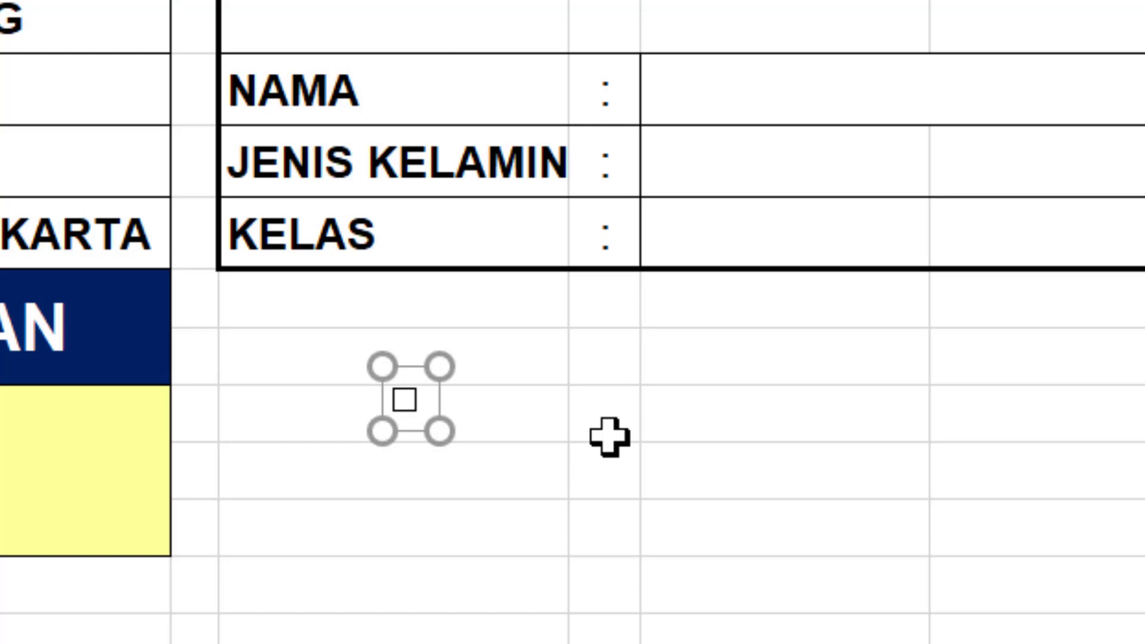
Paste check box copies and place them beside JAKARTA - BANDUNG and BANDUNG - BOGOR.
click(609, 437)
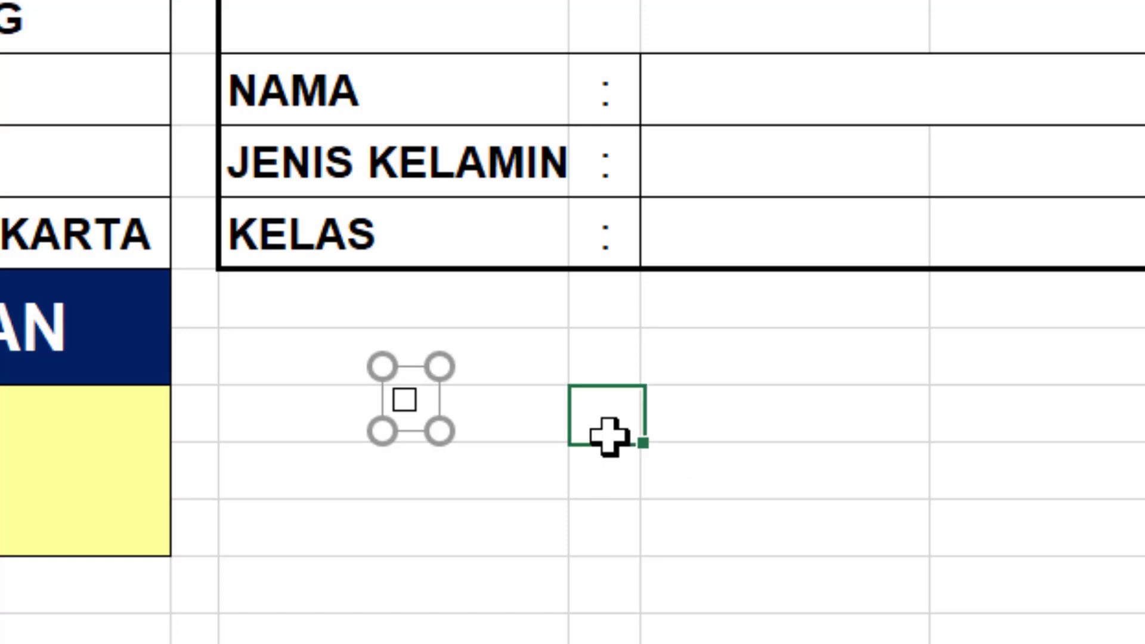
key(ctrl+v)
key(ctrl+v)
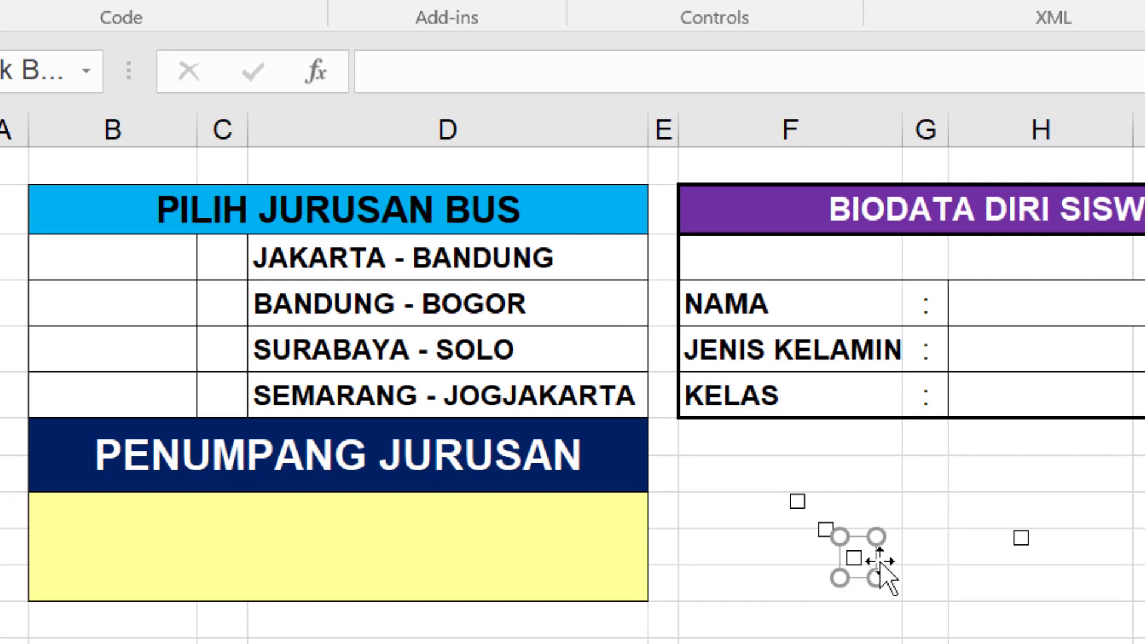
drag(880, 561, 265, 293)
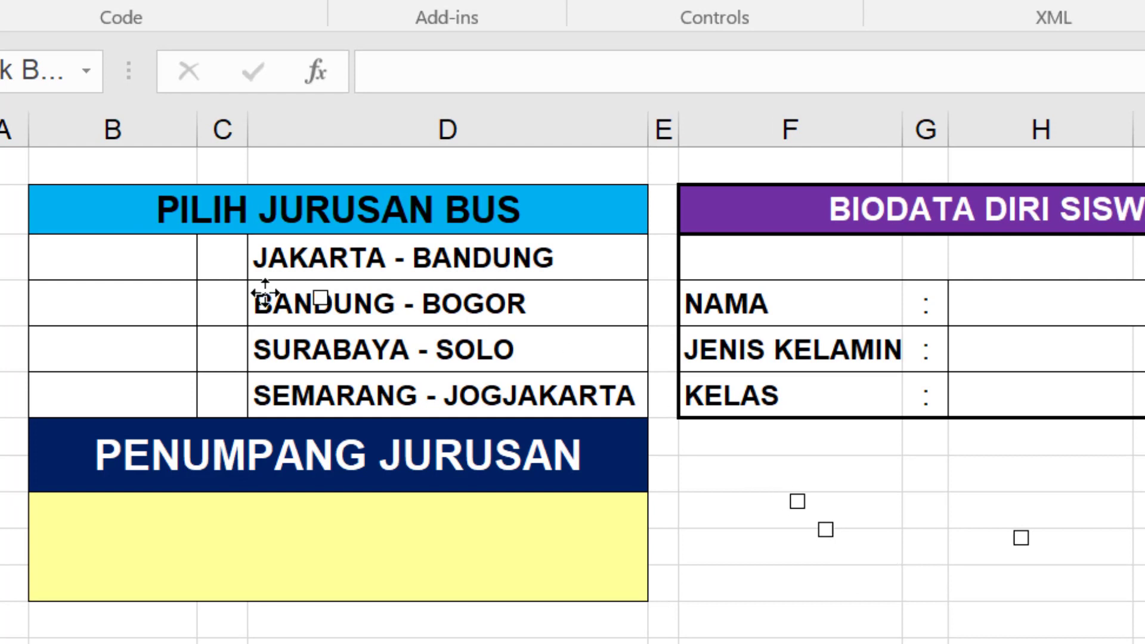
click(246, 262)
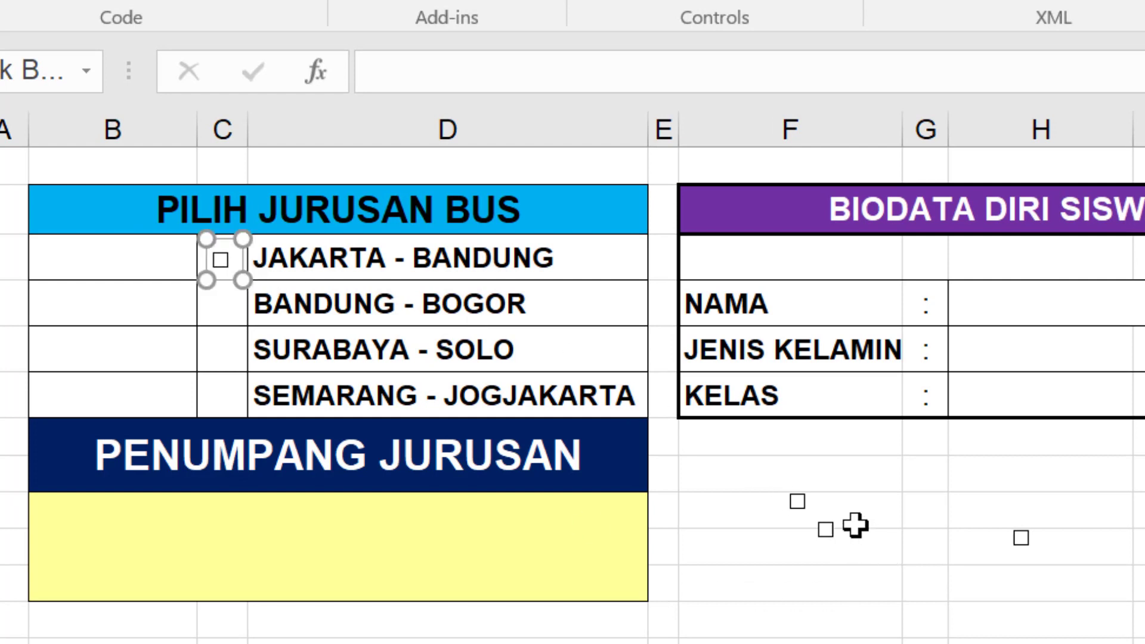
click(830, 533)
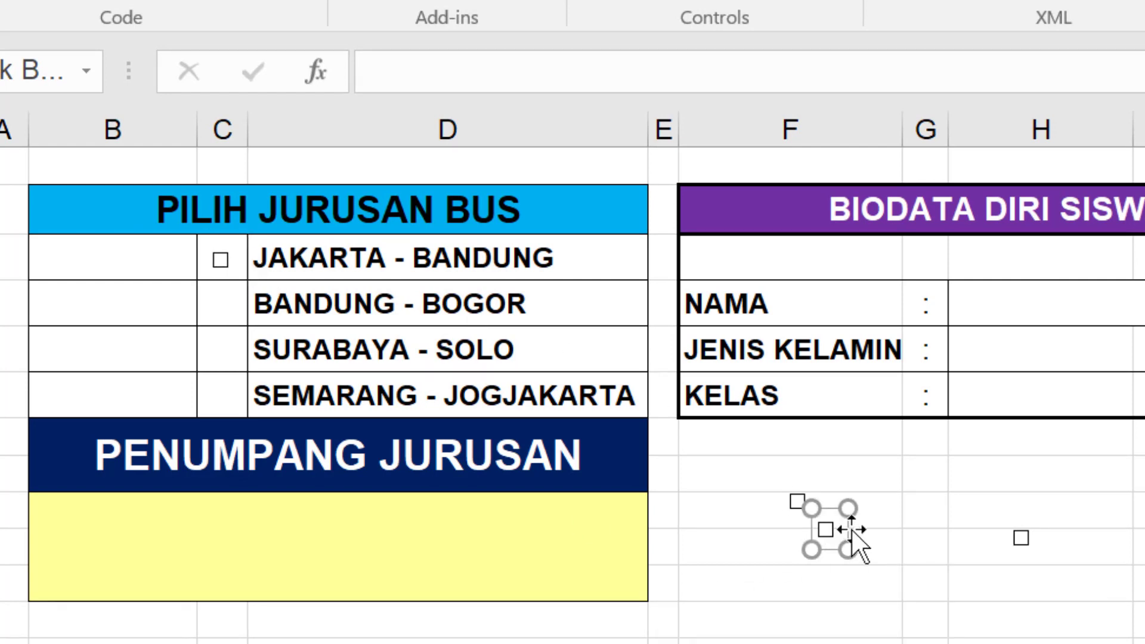
drag(852, 530, 377, 320)
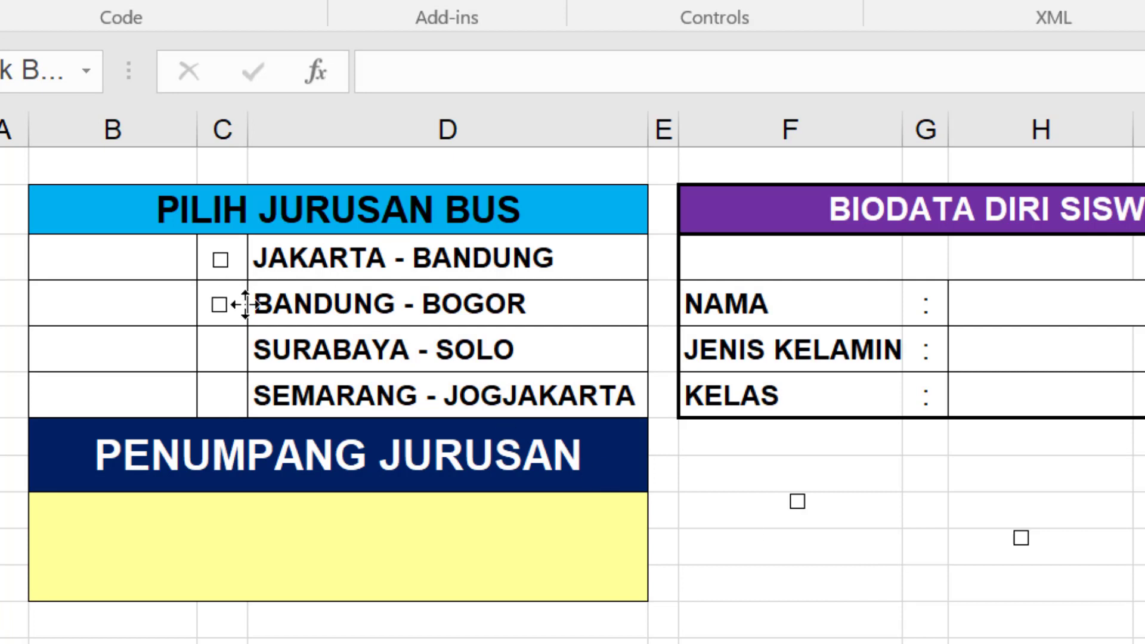
click(245, 305)
Move two more copies beside SURABAYA - SOLO and SEMARANG - JOGJAKARTA.
click(806, 510)
right_click(807, 512)
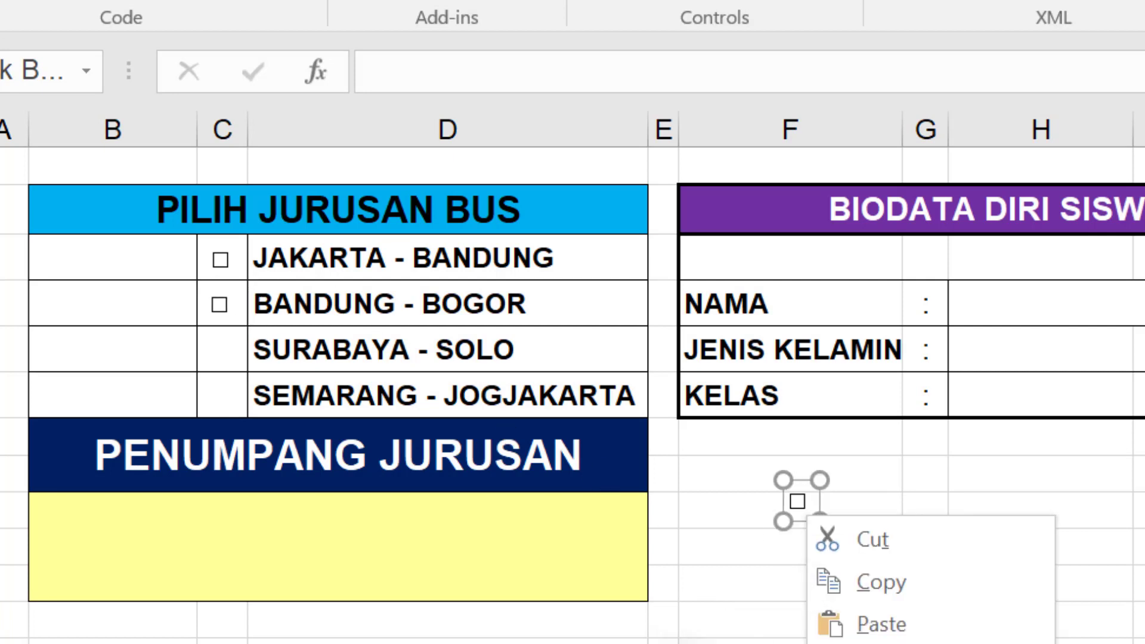
key(Escape)
drag(817, 507, 416, 402)
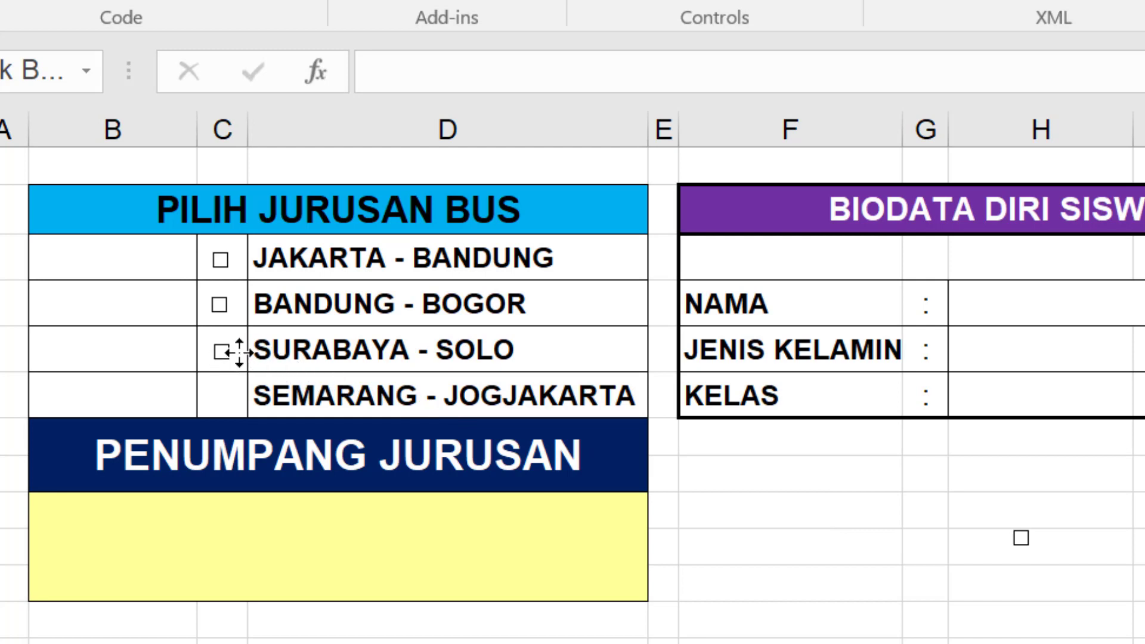
click(1025, 539)
drag(1036, 537, 242, 391)
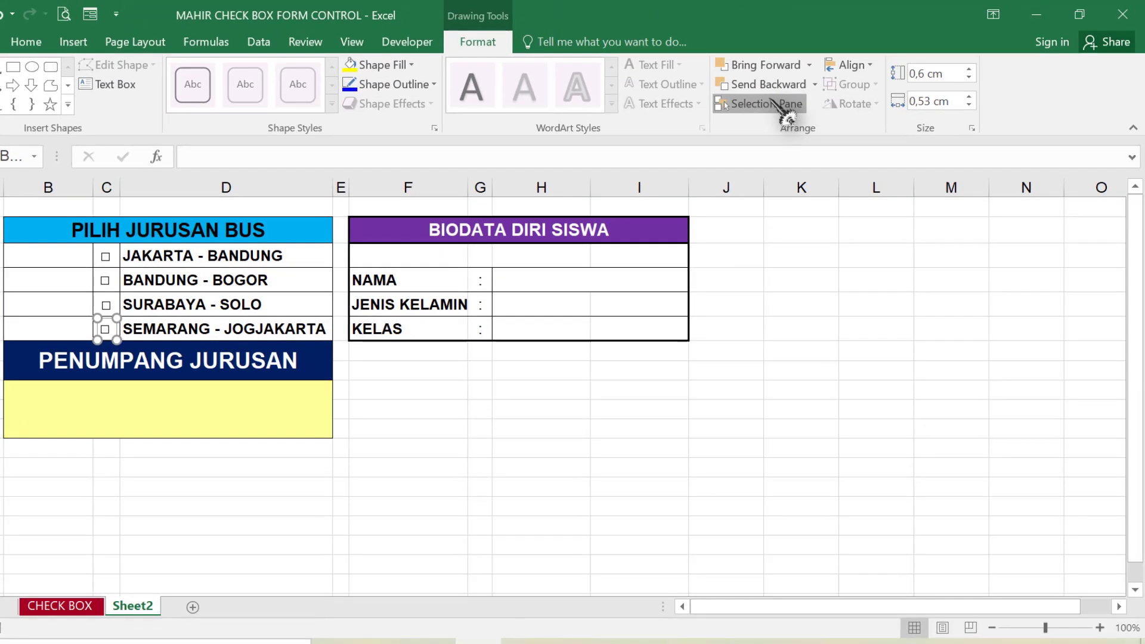
Select the four route check boxes, align their left edges, and nudge them into column C.
click(776, 105)
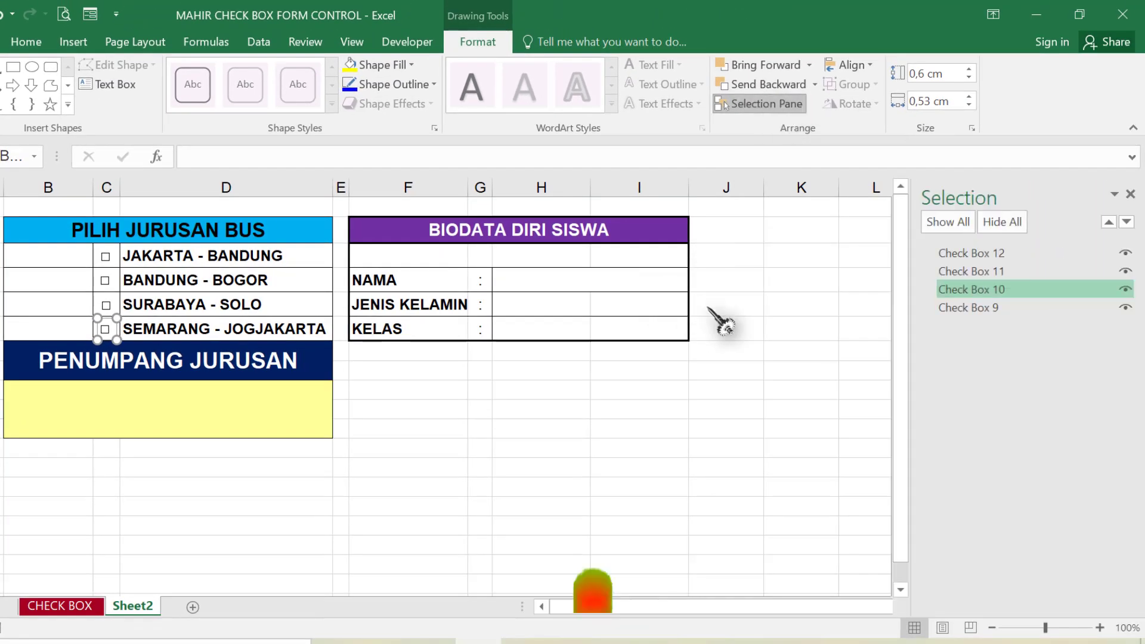
ctrl+click(1002, 308)
ctrl+click(1002, 272)
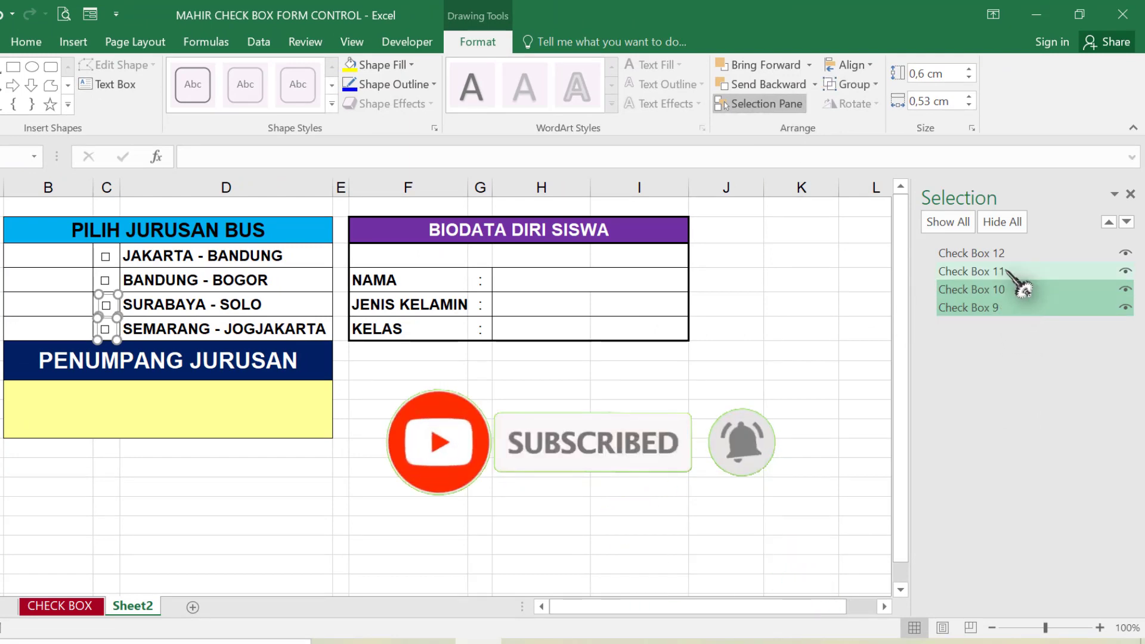
ctrl+click(991, 253)
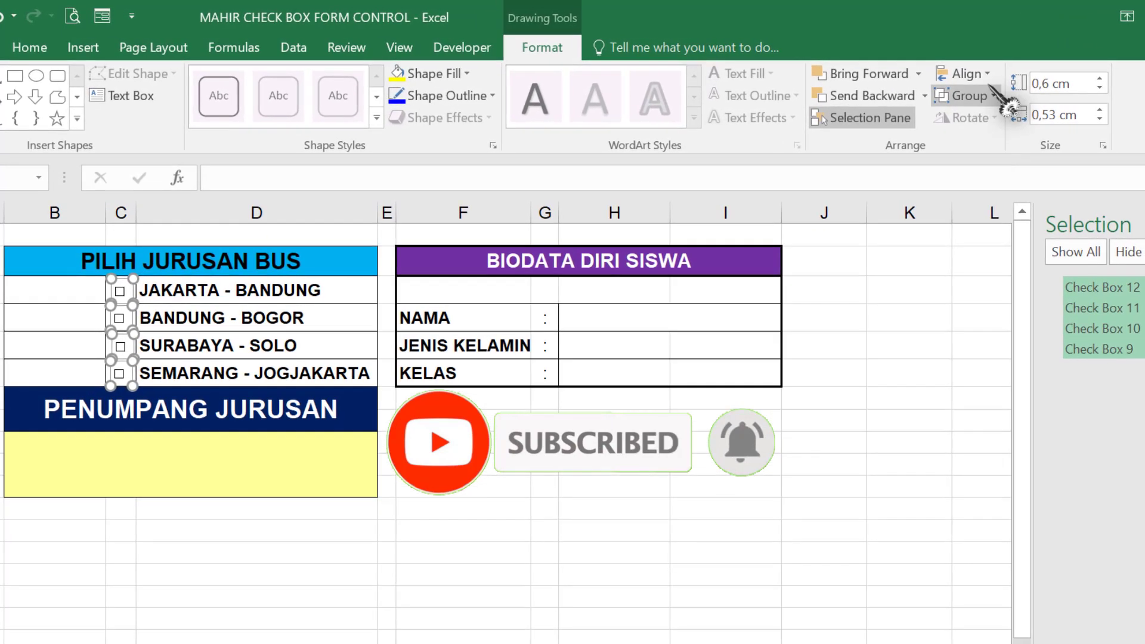
click(865, 65)
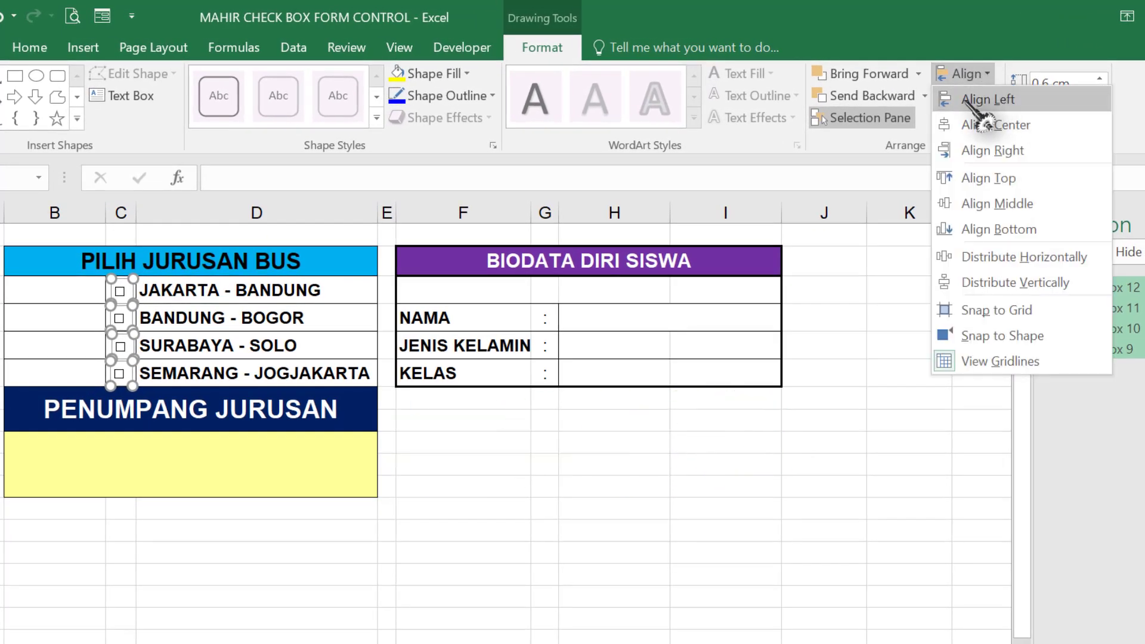
click(978, 100)
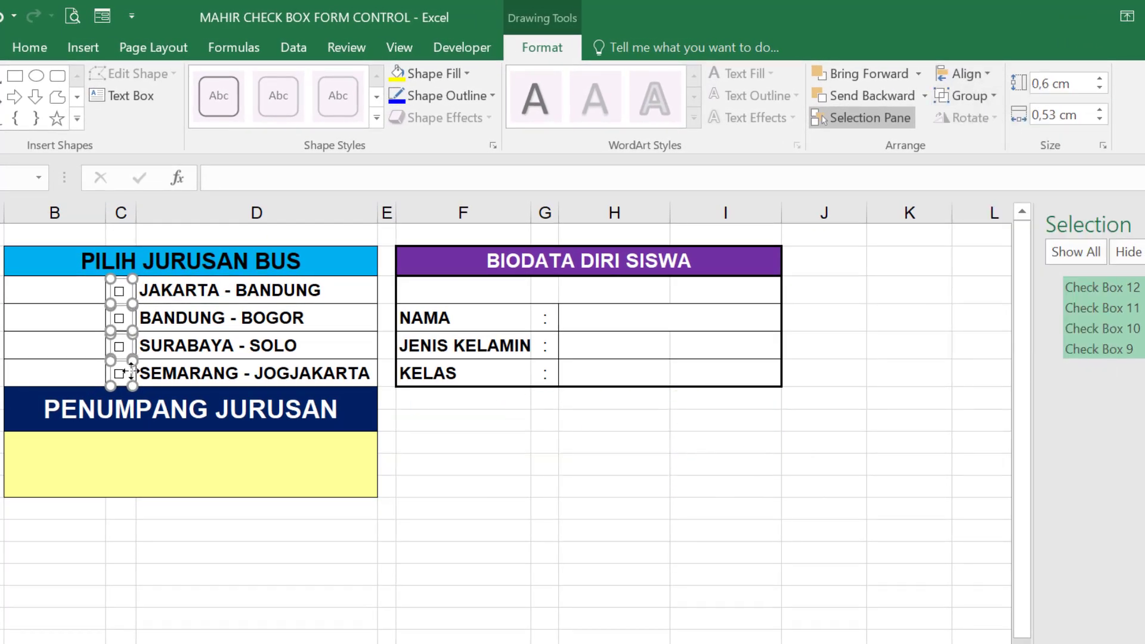
drag(131, 371, 133, 371)
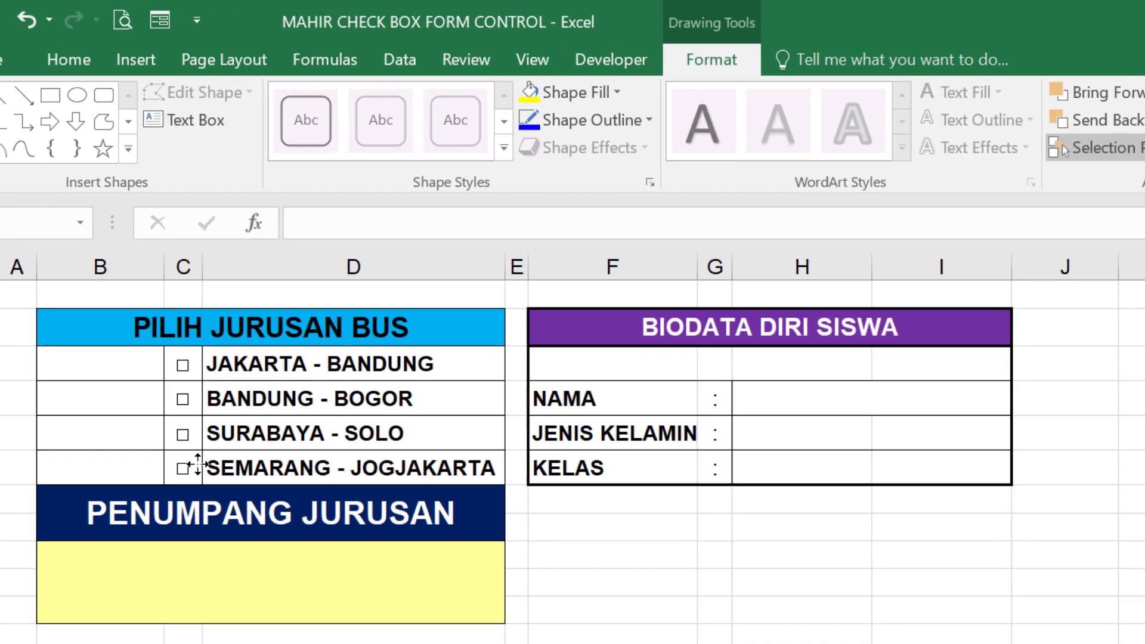
click(590, 425)
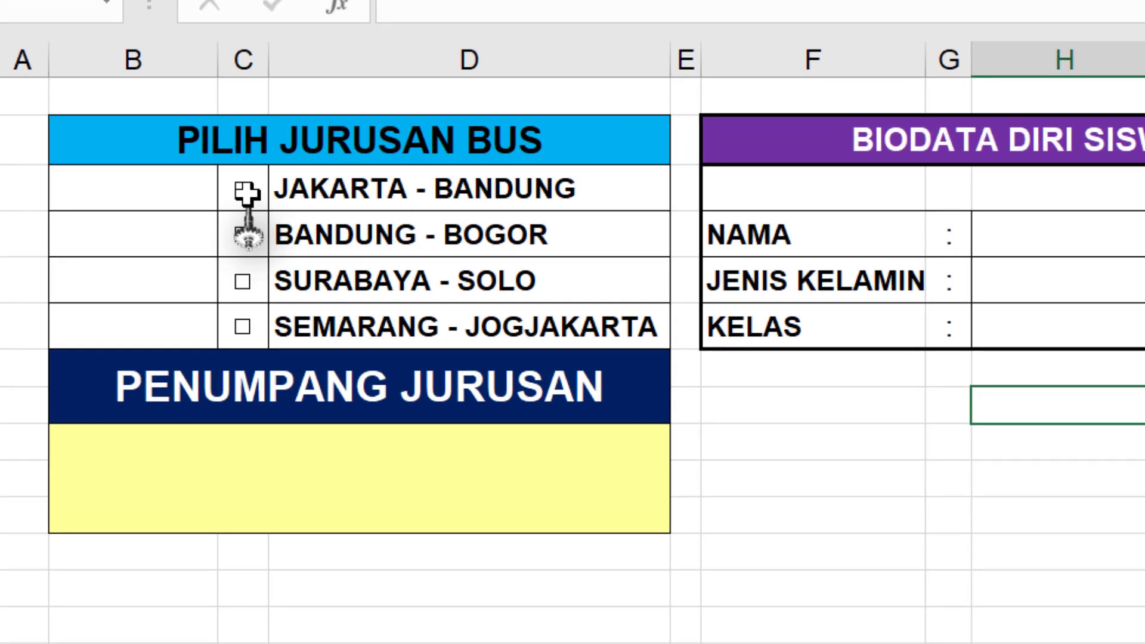
Link the JAKARTA - BANDUNG and BANDUNG - BOGOR check boxes to cells $B$3 and $B$4.
right_click(186, 368)
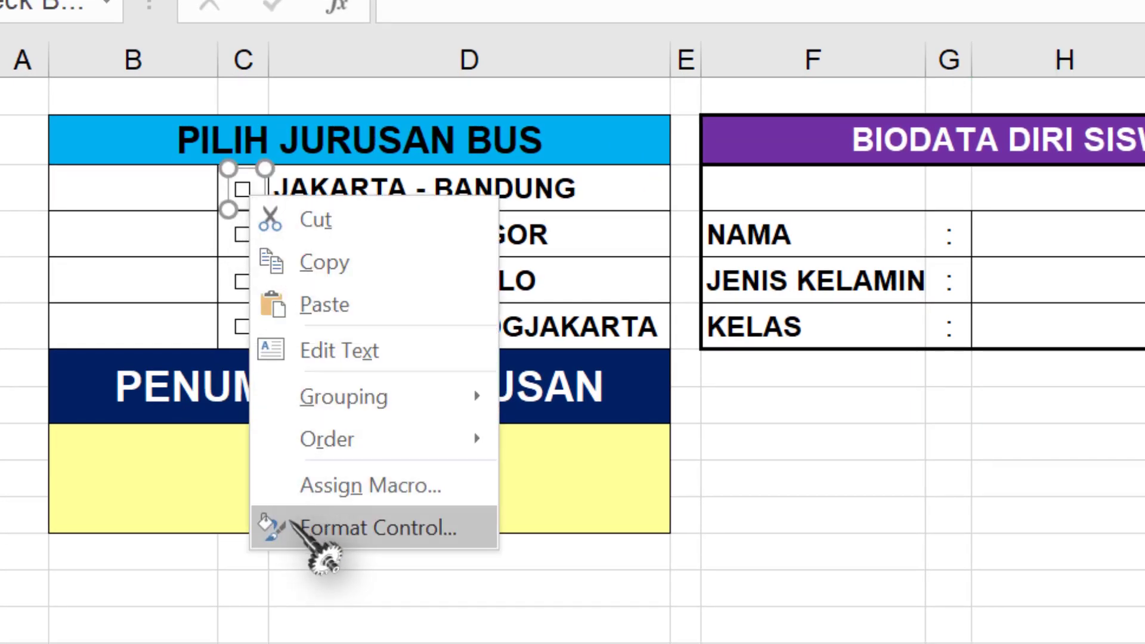
click(316, 533)
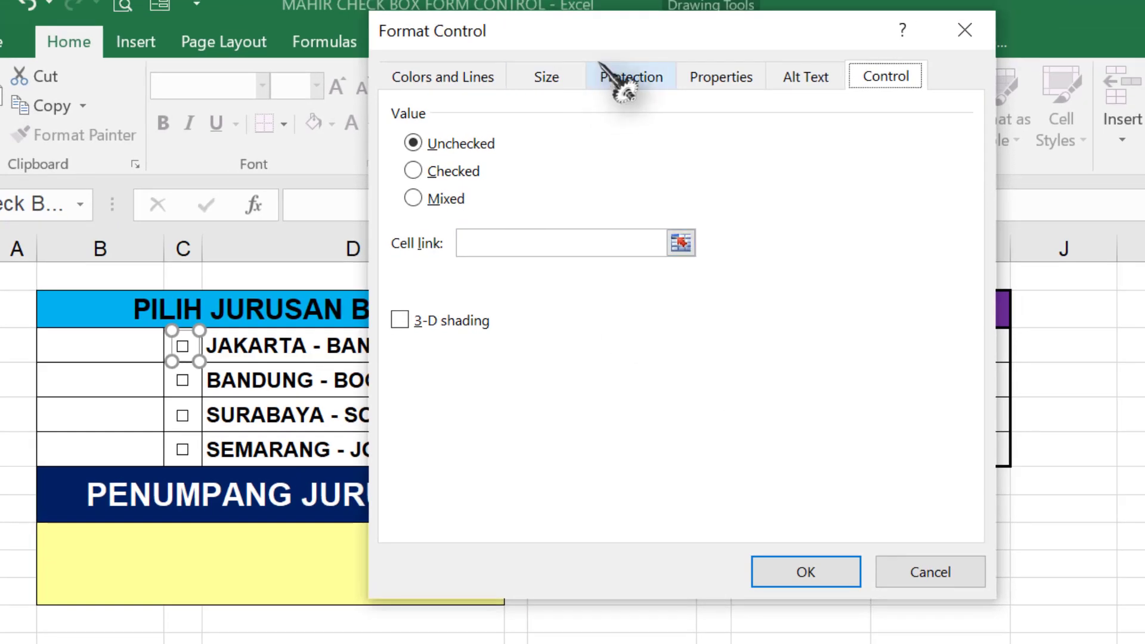
drag(616, 52, 618, 68)
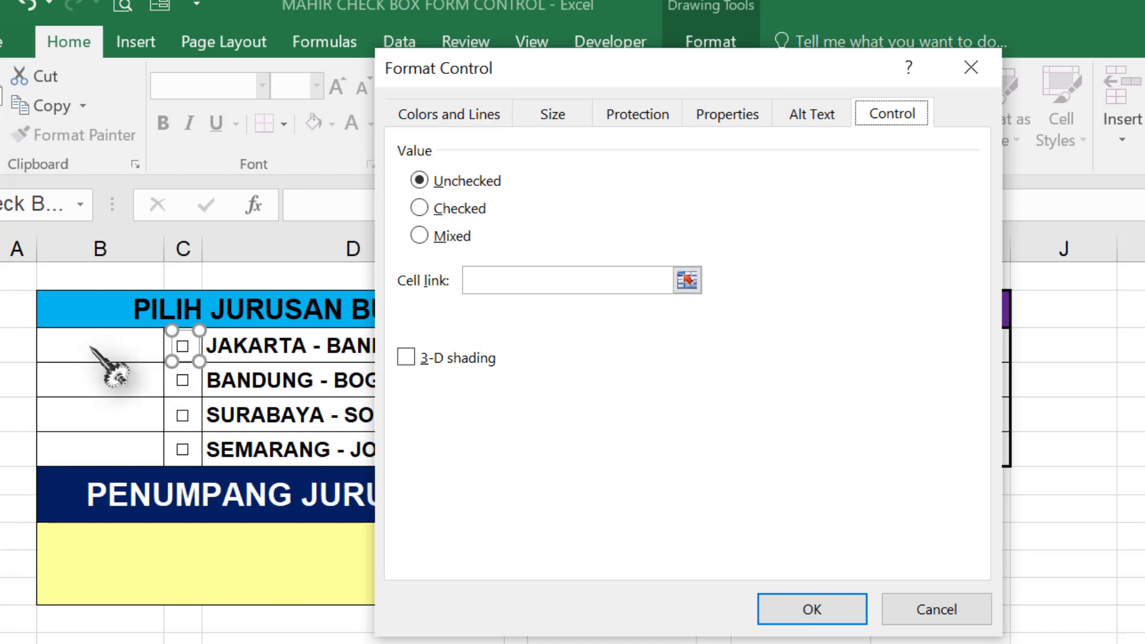
click(498, 281)
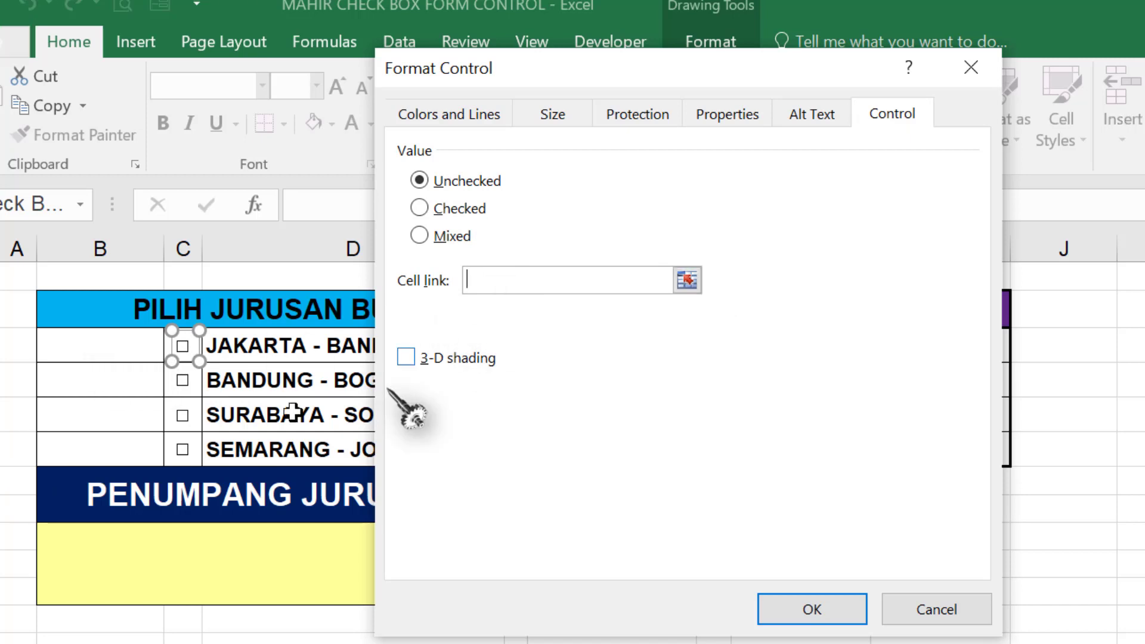
click(107, 356)
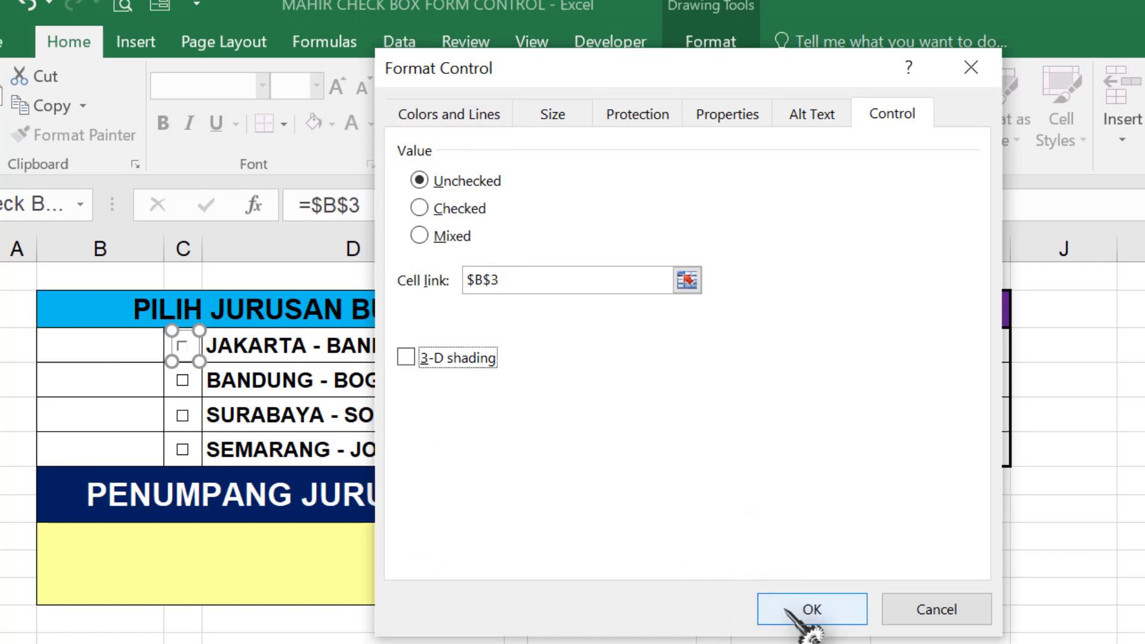
click(809, 612)
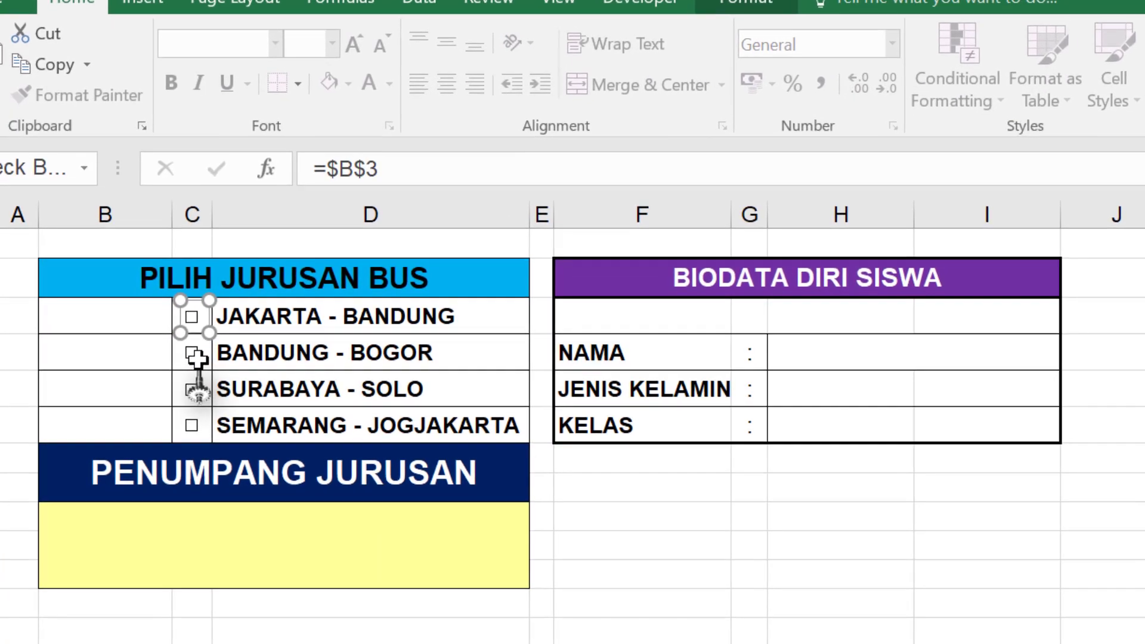
right_click(188, 375)
click(260, 624)
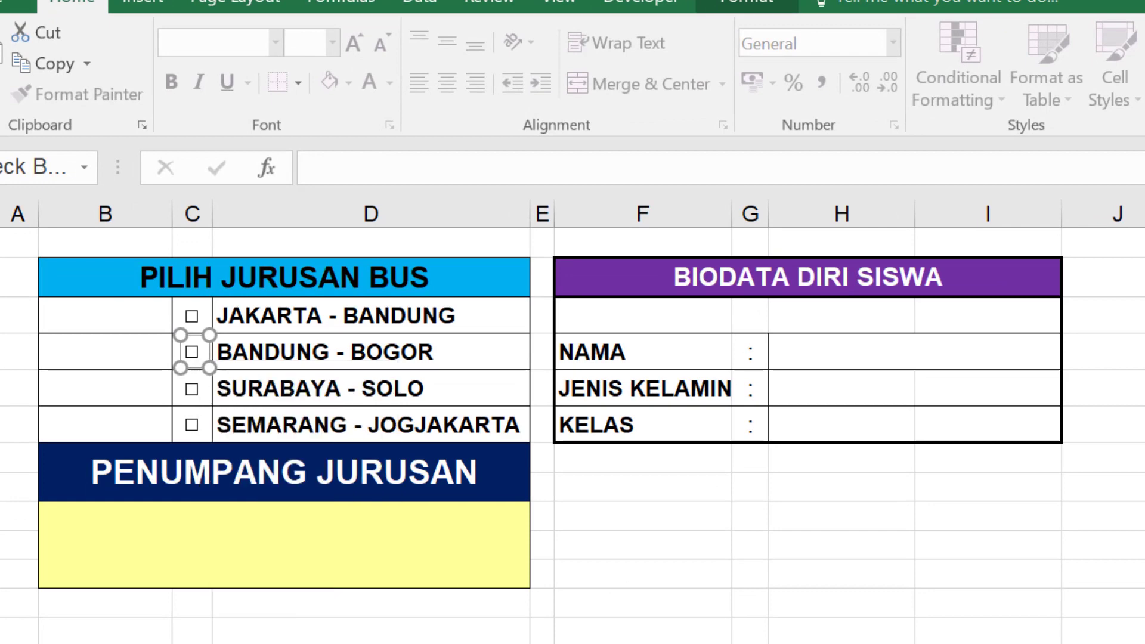
click(507, 247)
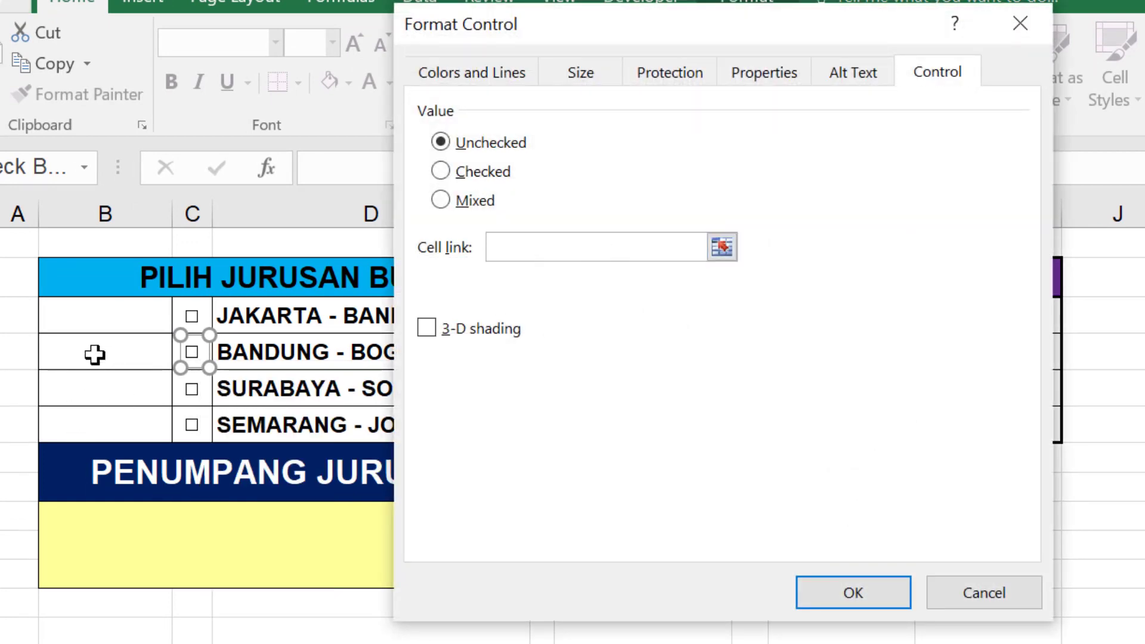
click(94, 355)
click(823, 590)
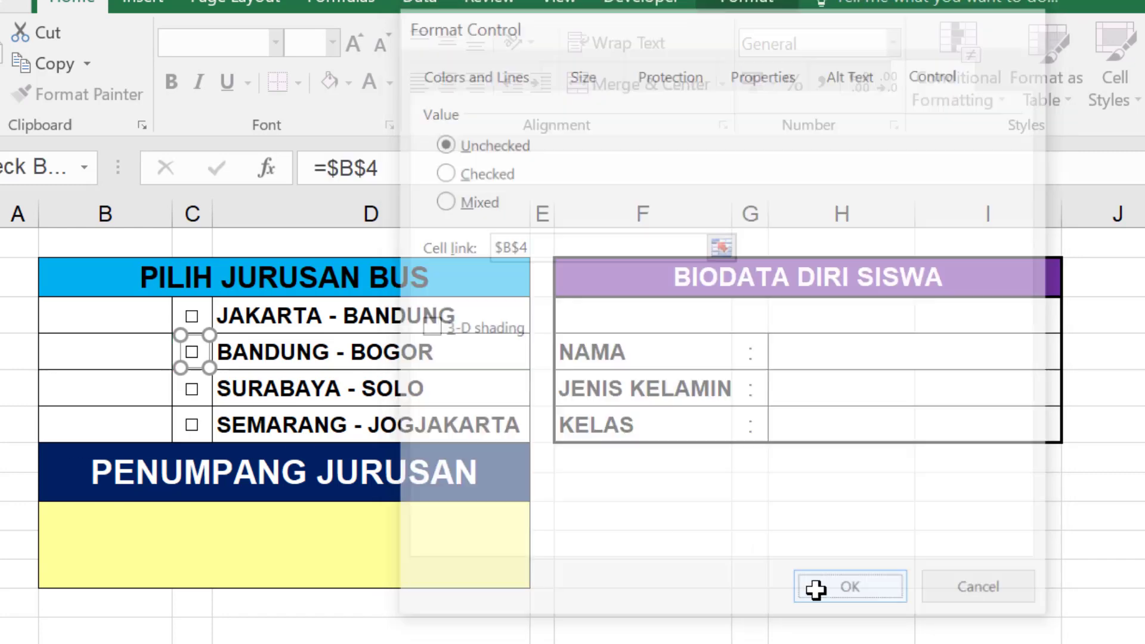
Link the SURABAYA - SOLO and SEMARANG - JOGJAKARTA check boxes to cells $B$5 and $B$6.
right_click(191, 388)
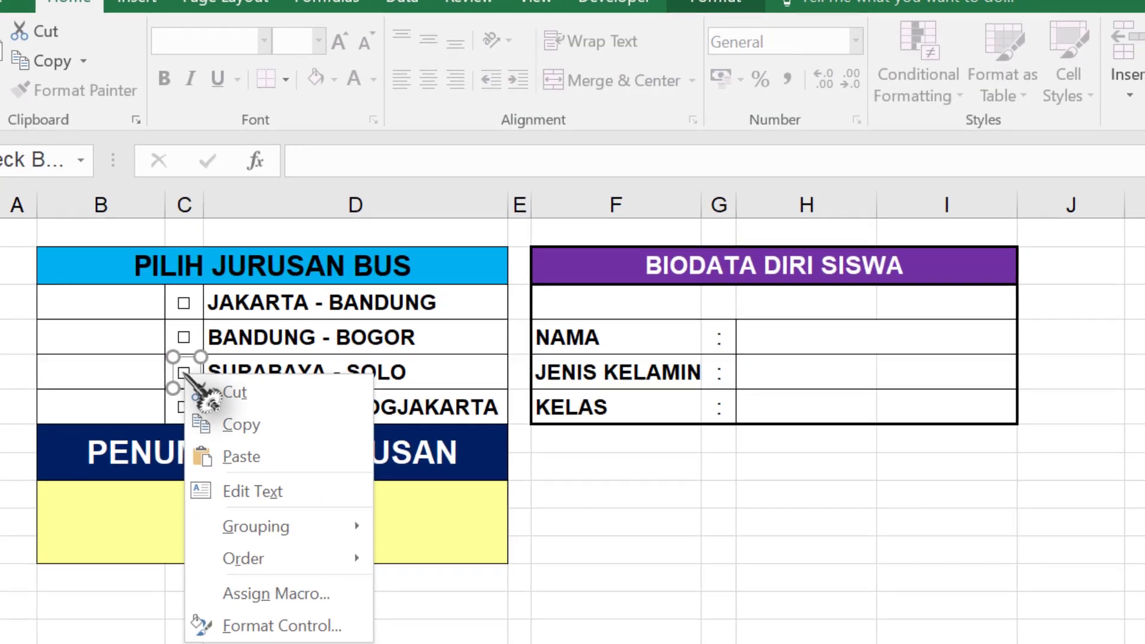
click(257, 625)
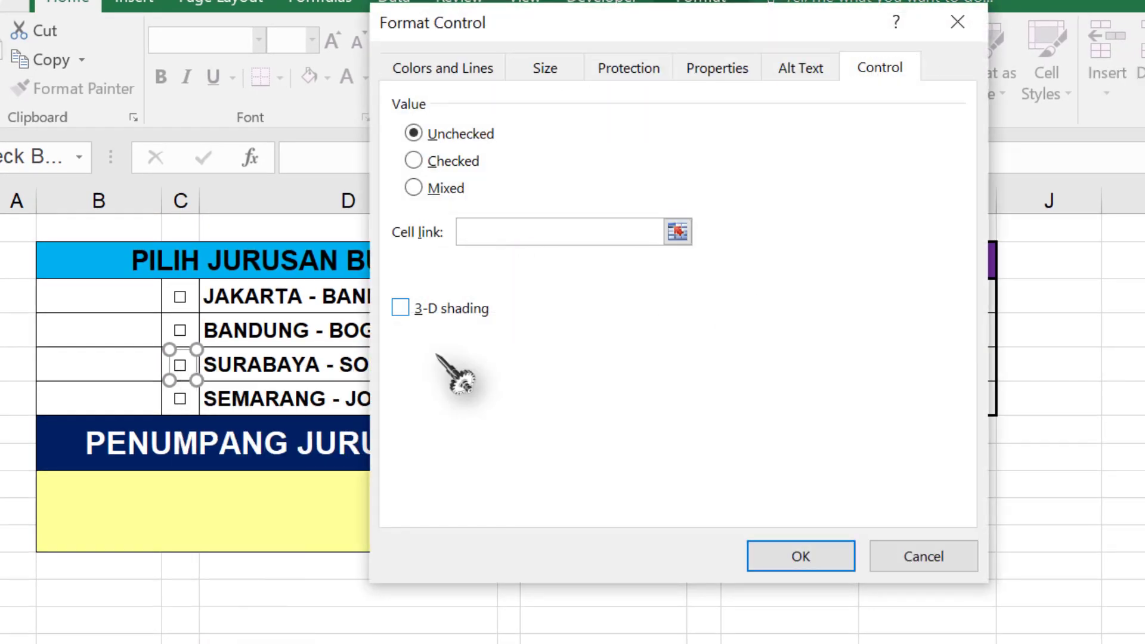
click(108, 367)
click(779, 554)
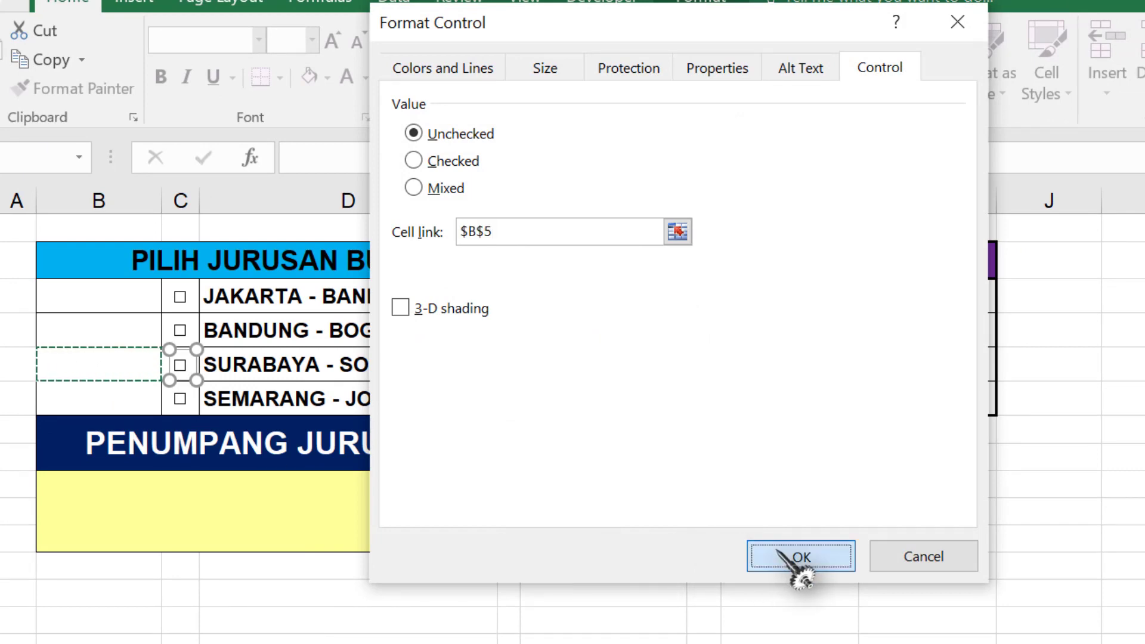
right_click(176, 388)
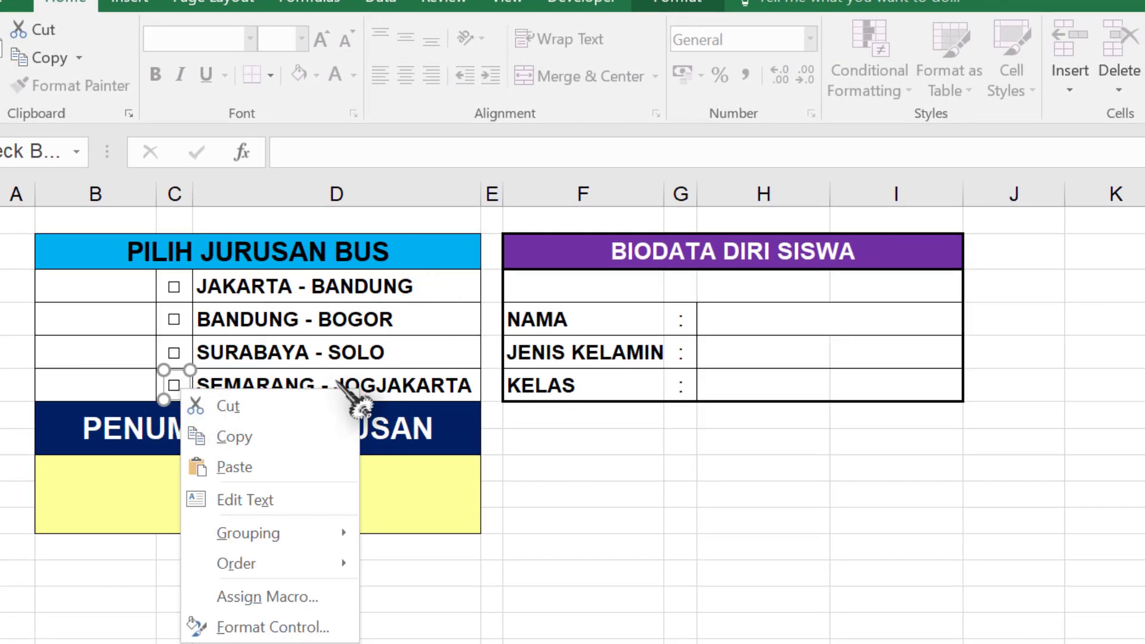
click(298, 626)
click(472, 225)
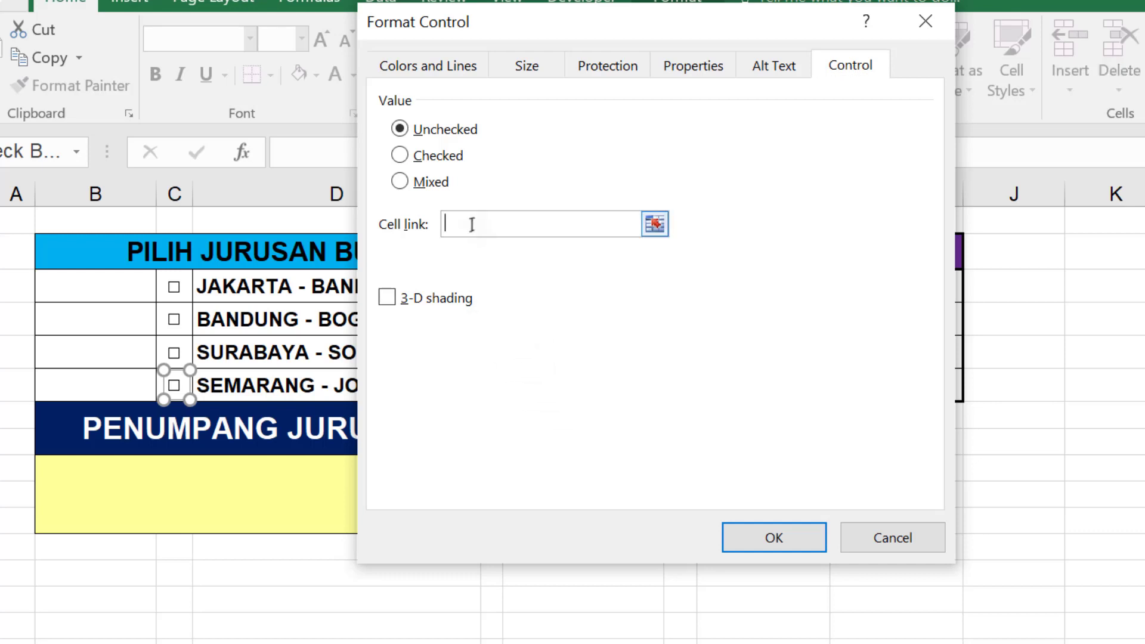
click(145, 388)
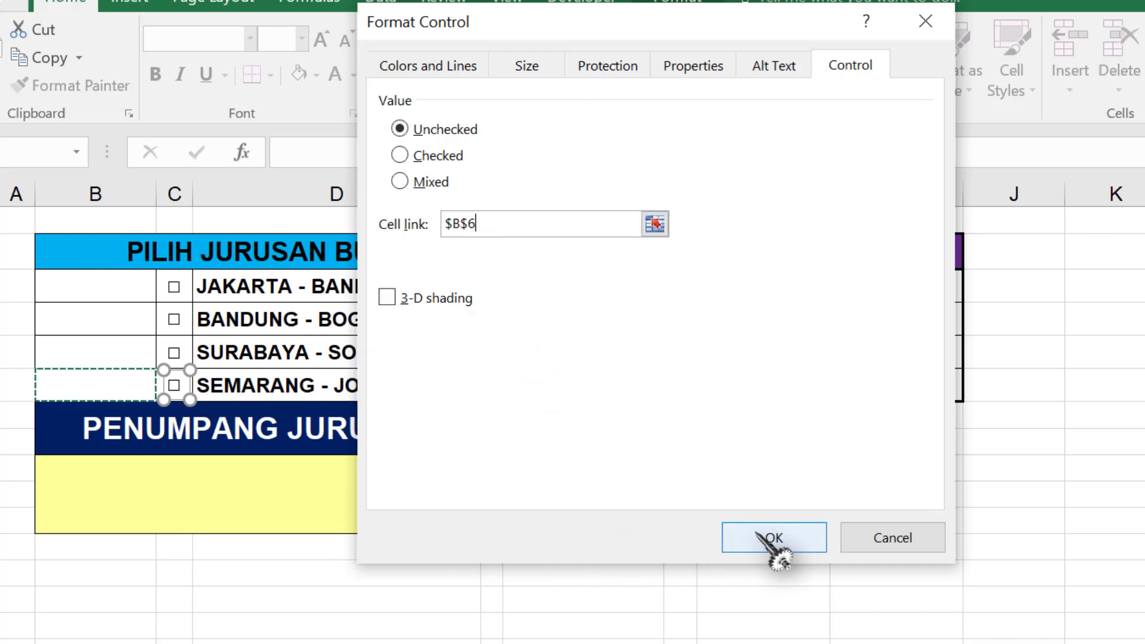
click(770, 544)
click(754, 540)
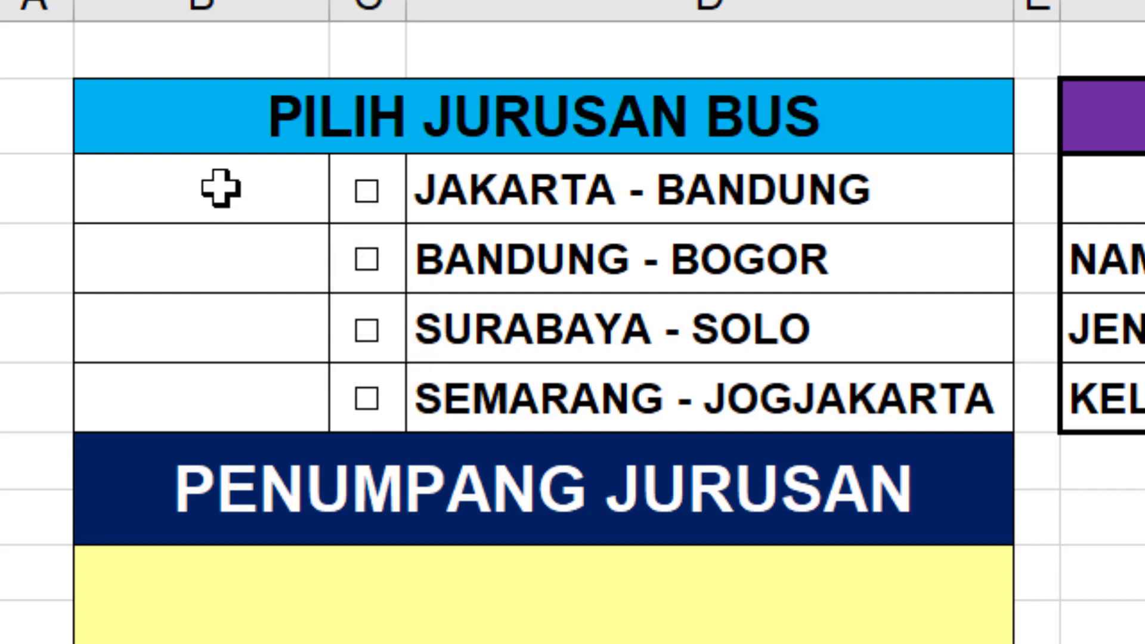
Test the JAKARTA - BANDUNG box and centre the TRUE/FALSE results in column B.
click(365, 189)
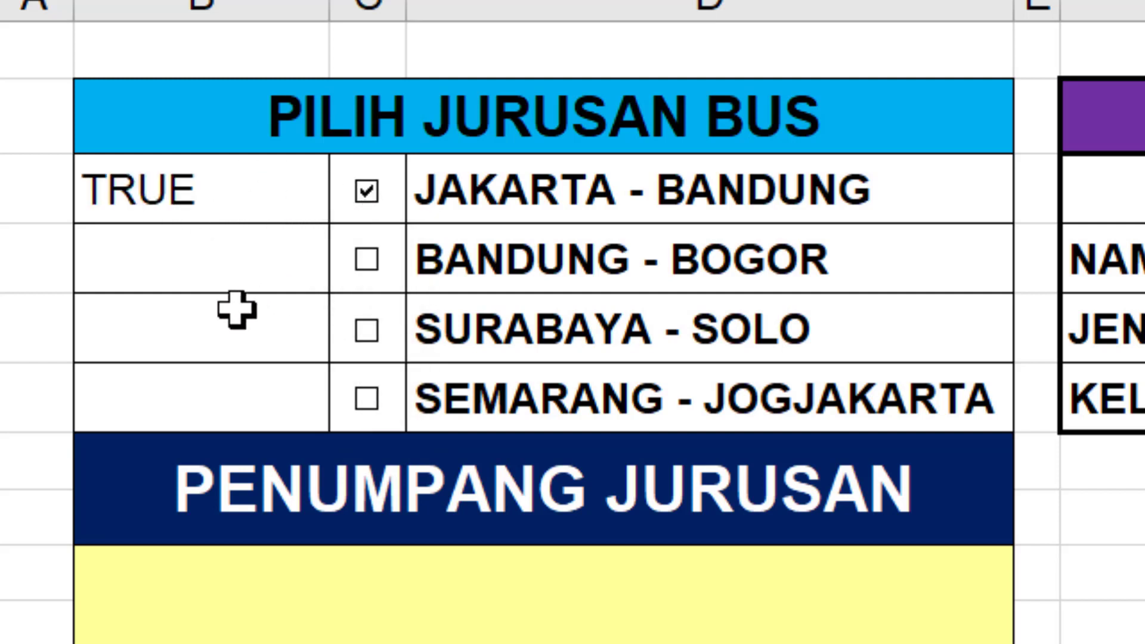
drag(223, 197, 228, 374)
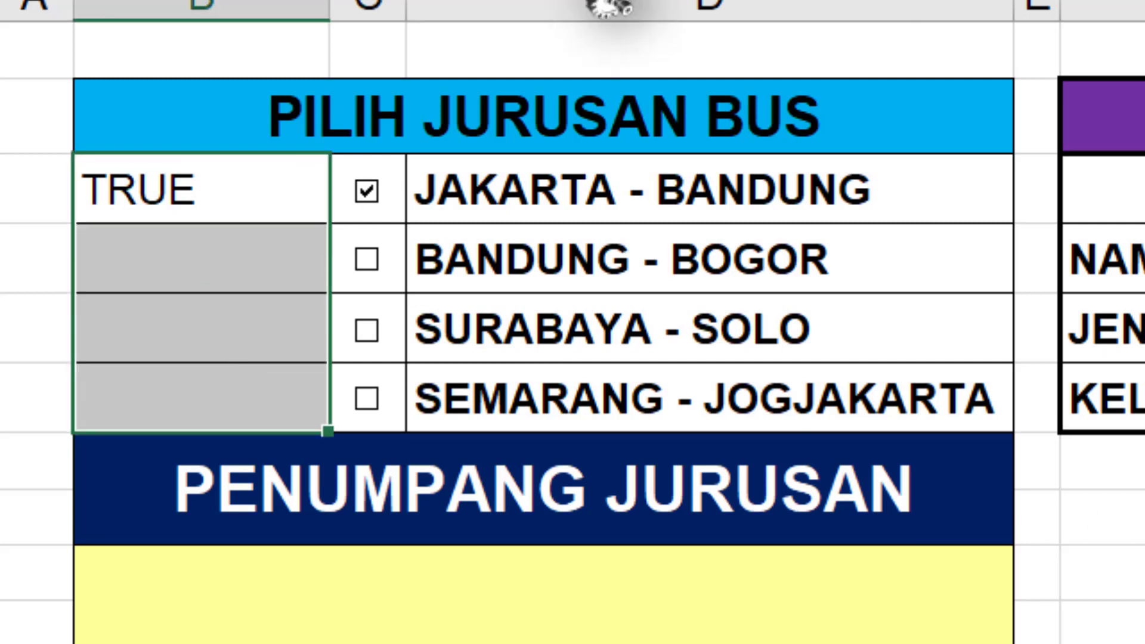
click(606, 6)
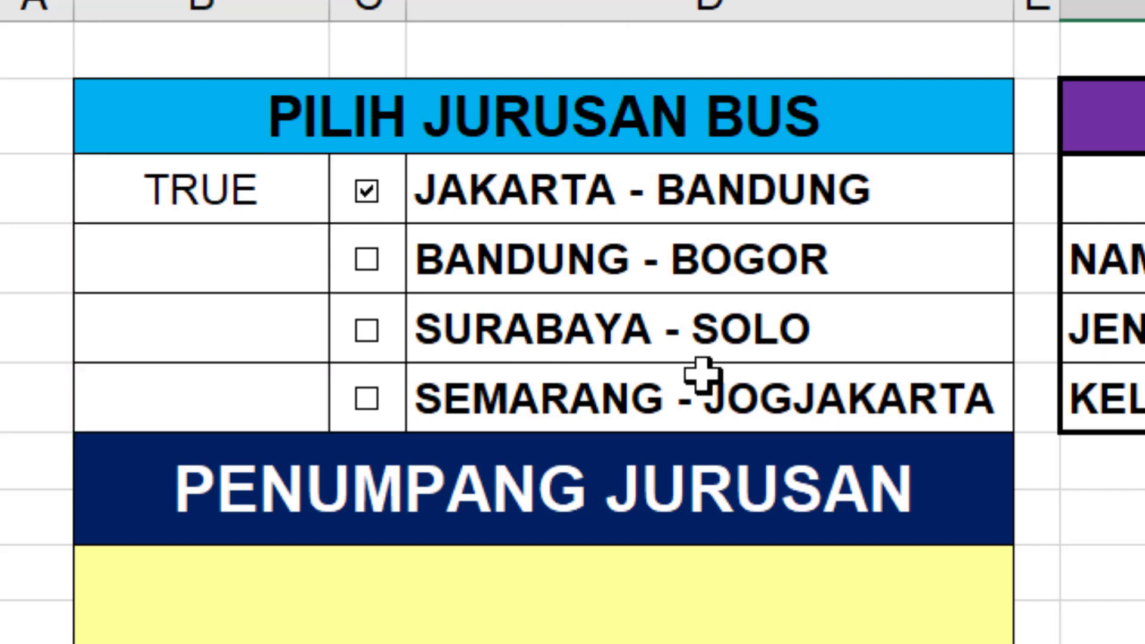
Toggle each route box to test its link, ending with only SEMARANG - JOGJAKARTA ticked.
click(357, 262)
click(367, 191)
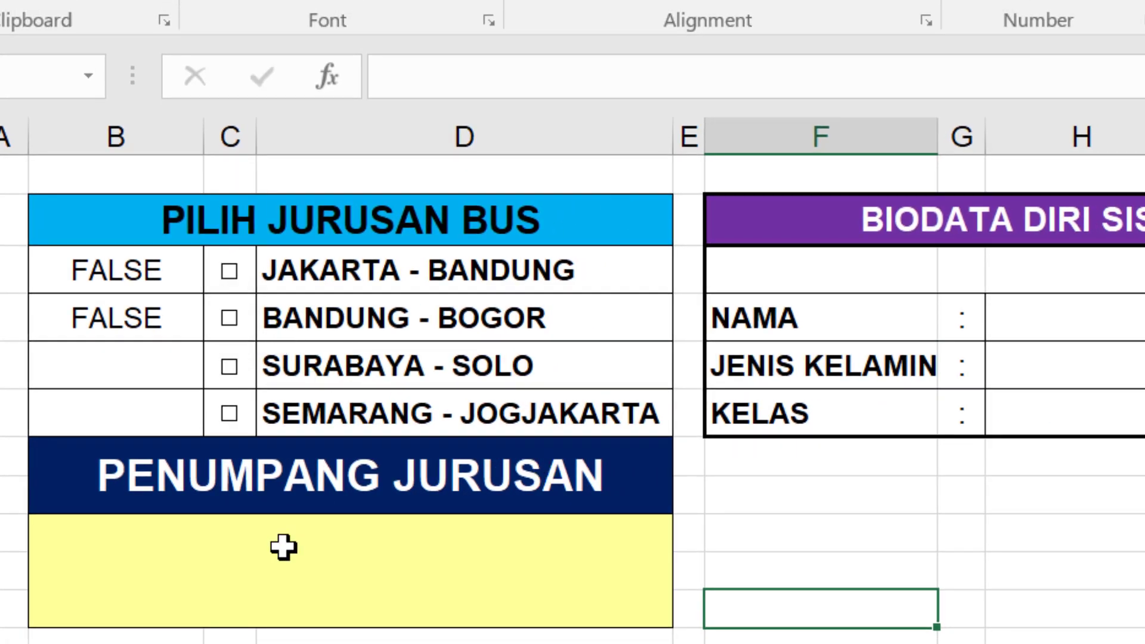
click(229, 318)
click(229, 271)
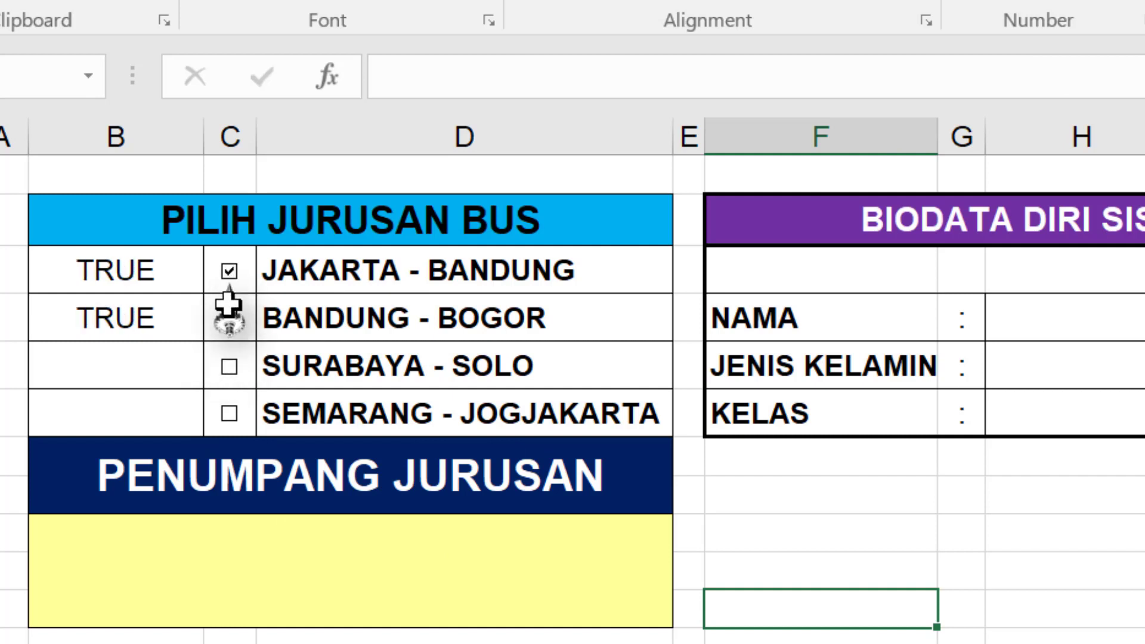
click(229, 318)
click(229, 270)
click(315, 571)
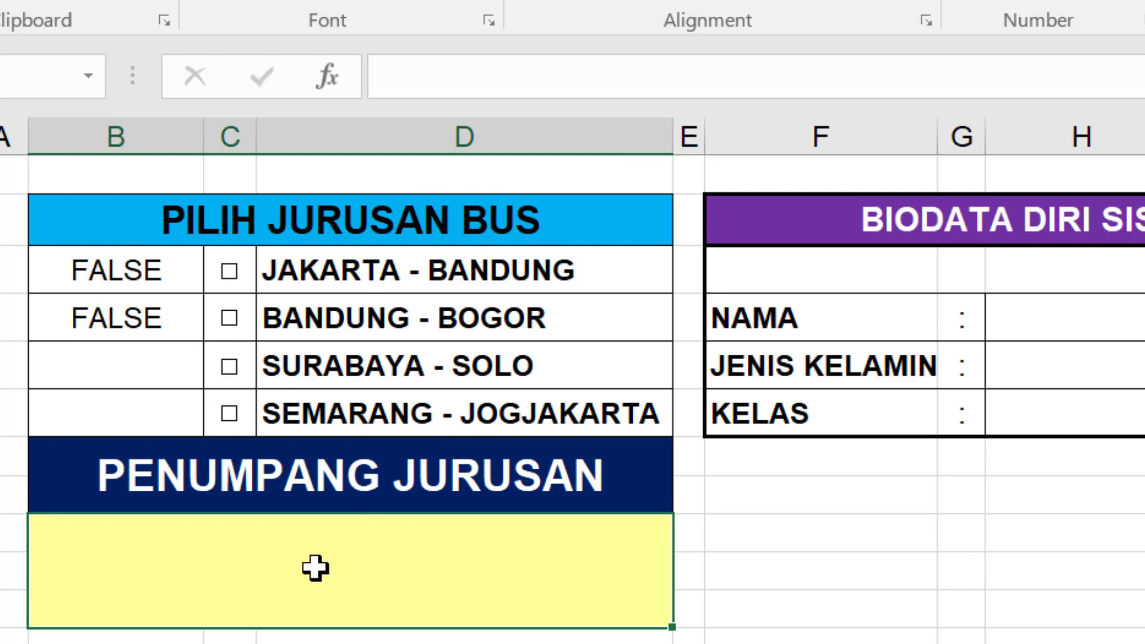
click(230, 373)
click(229, 373)
click(229, 412)
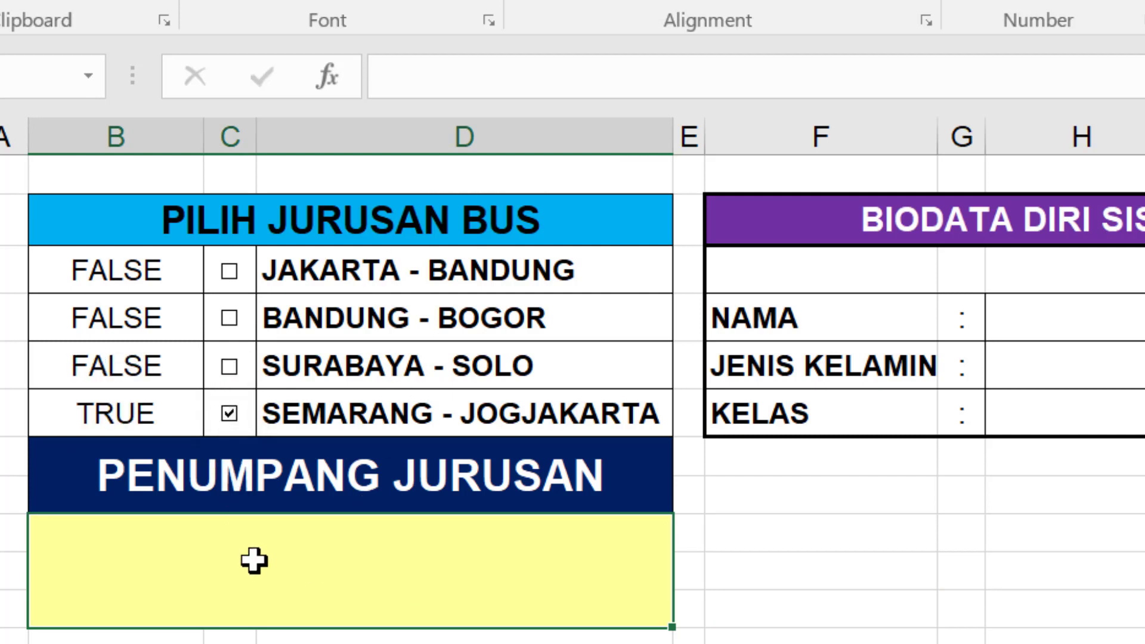
Begin the nested IF in the yellow cell with tests B3=TRUE→D3 and B4=TRUE→D4.
click(390, 76)
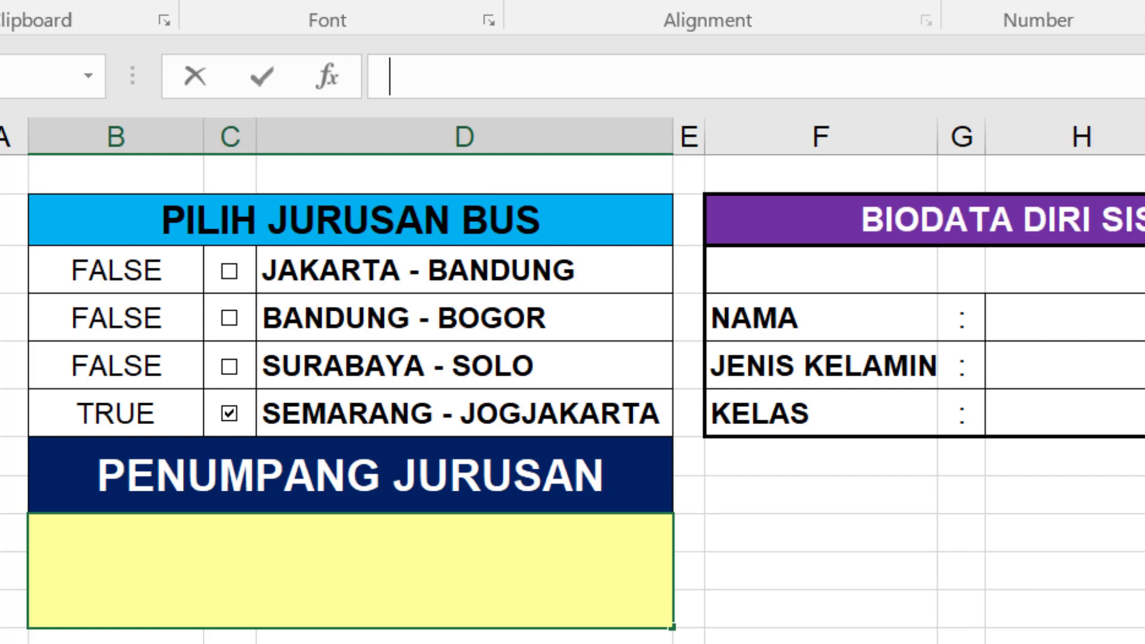
text(=IF()
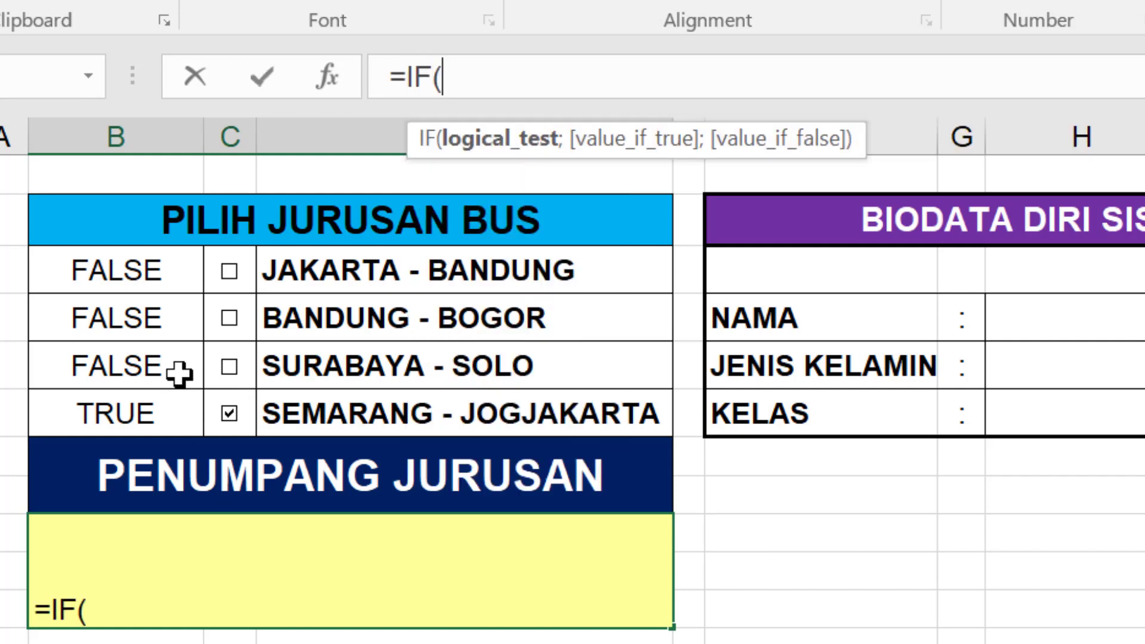
click(139, 278)
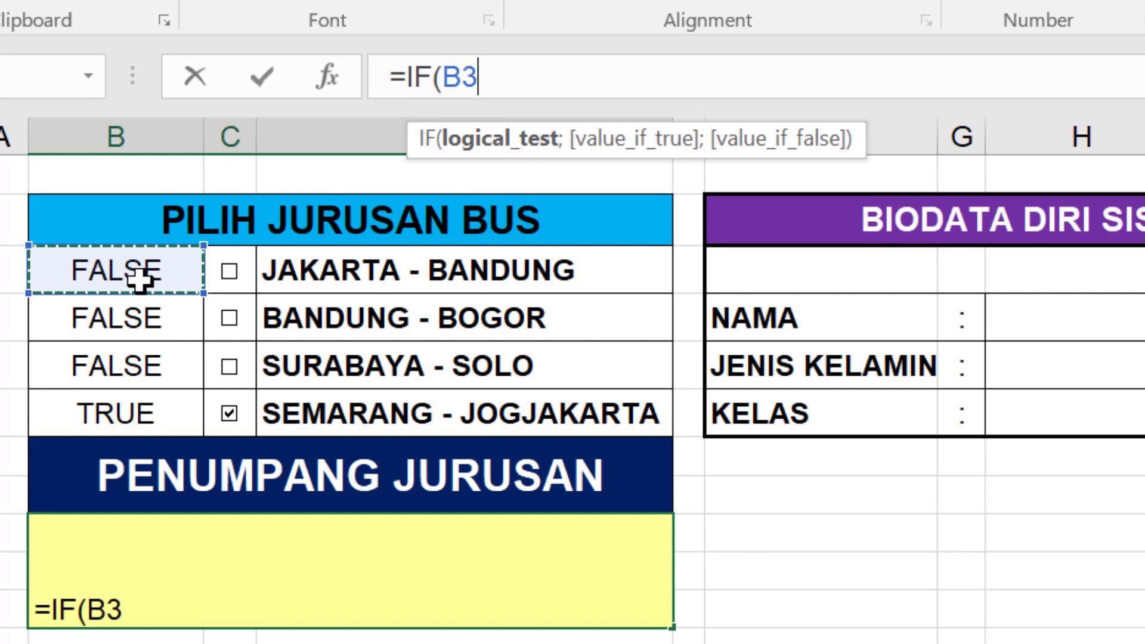
text(=)
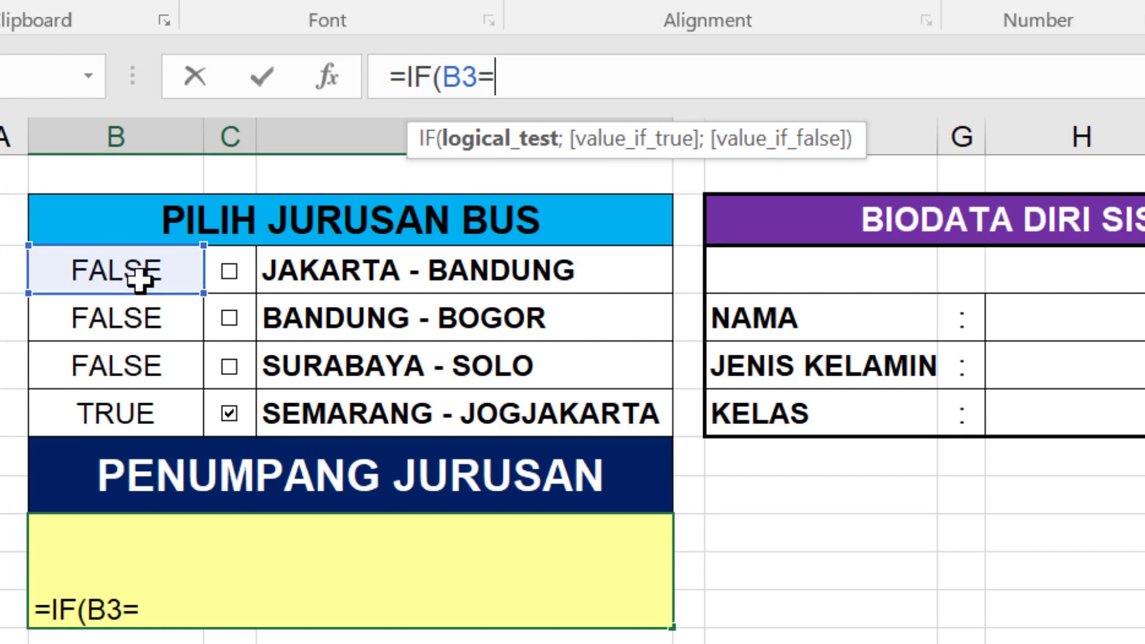
text(TRUE)
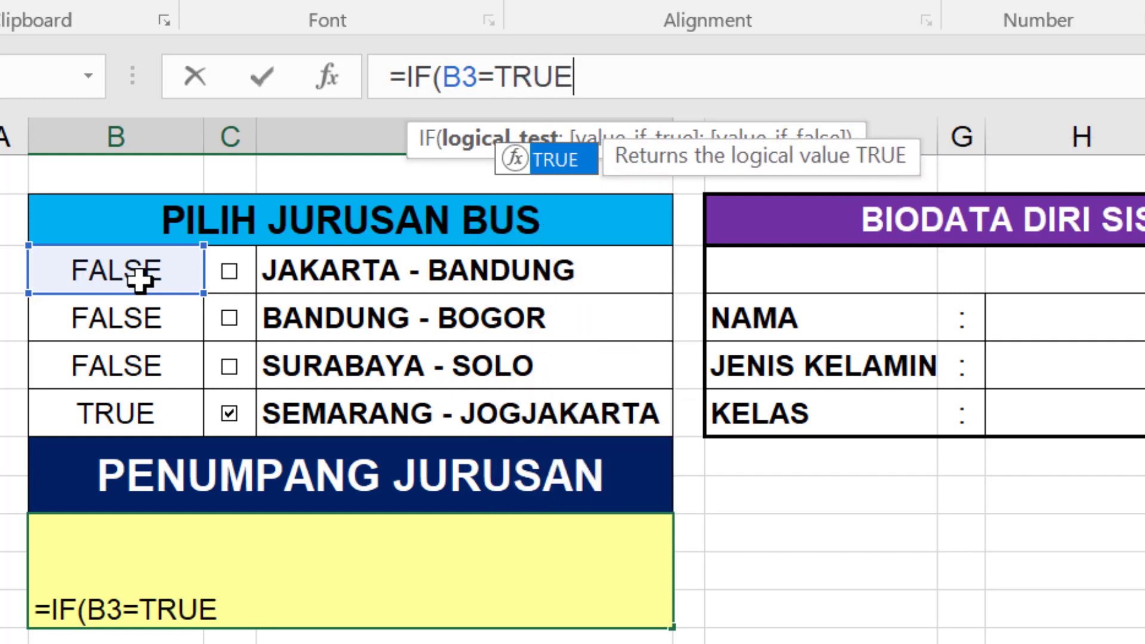
text(;)
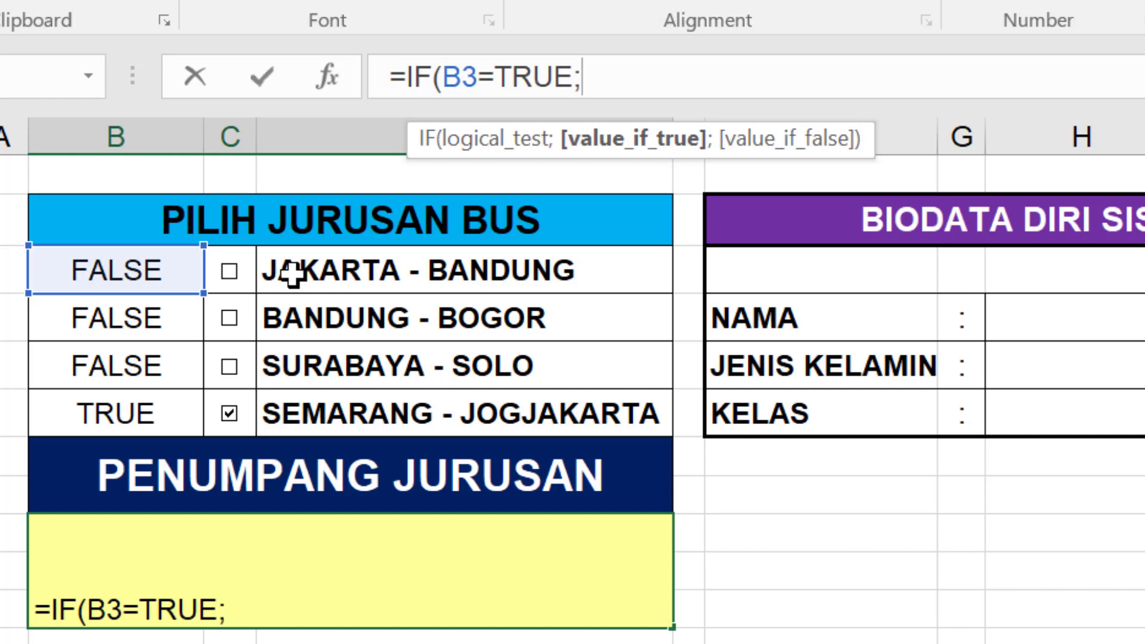
click(293, 273)
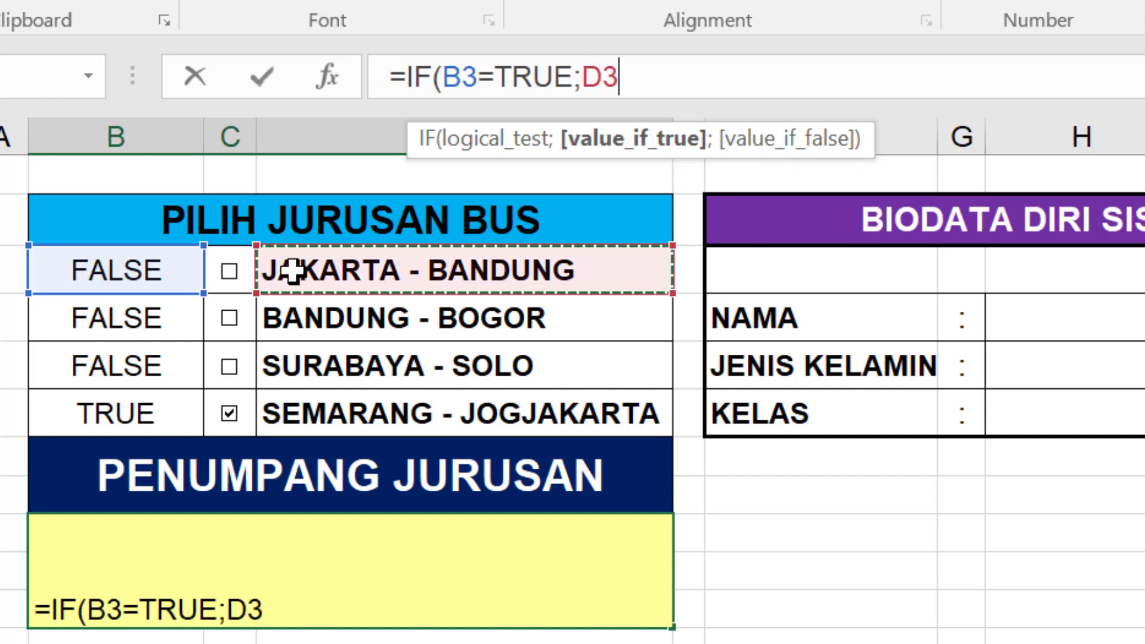
text(;)
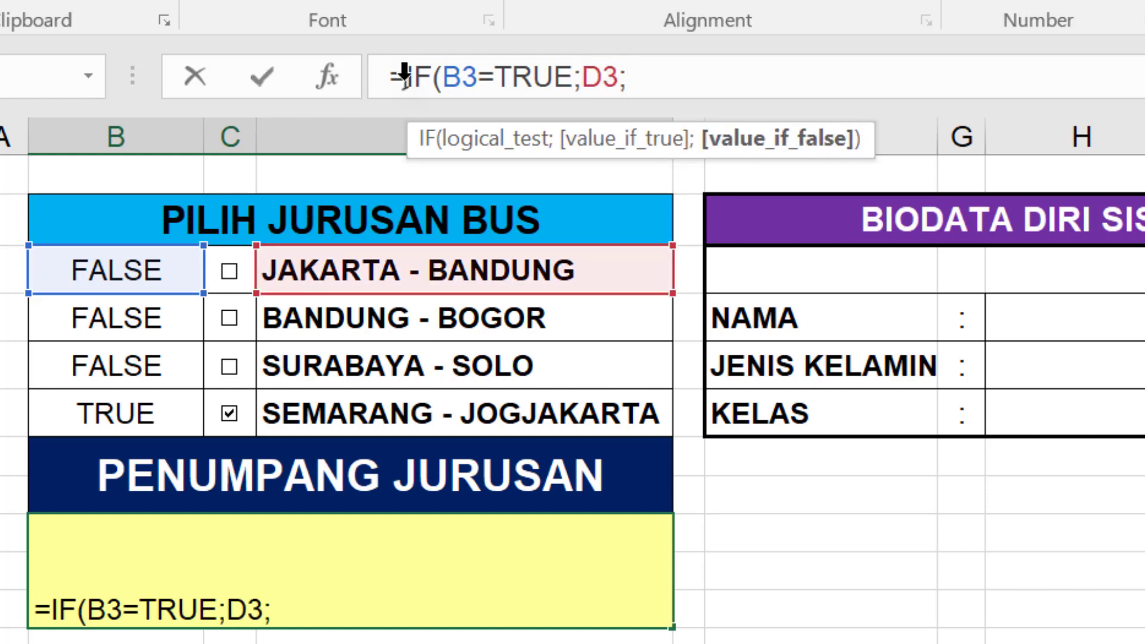
drag(404, 74, 630, 70)
key(ctrl+c)
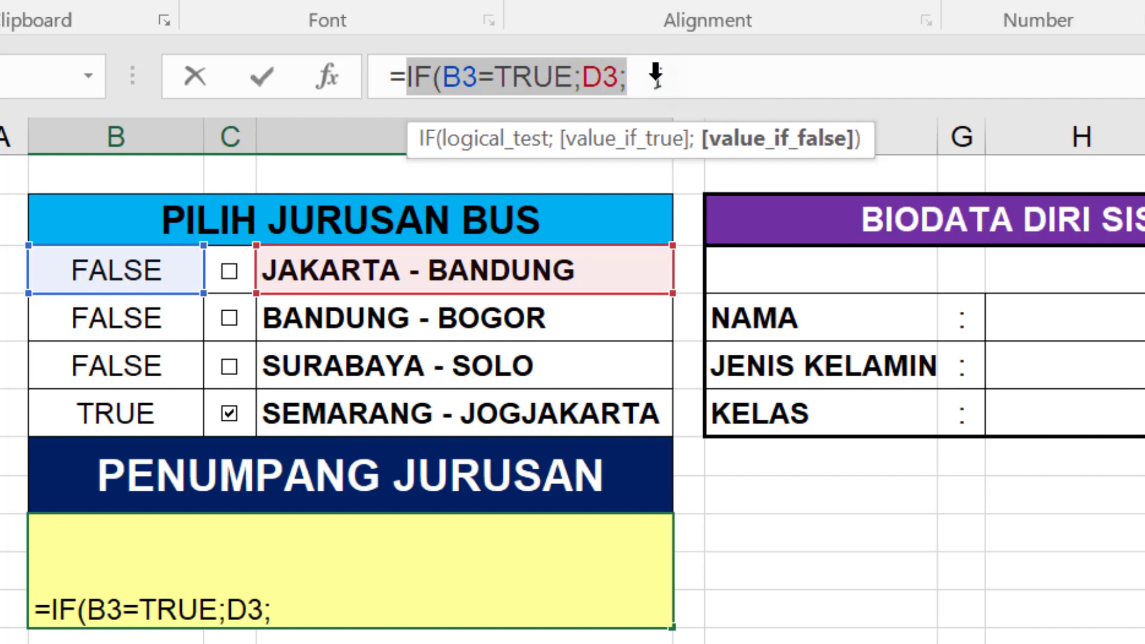
click(656, 76)
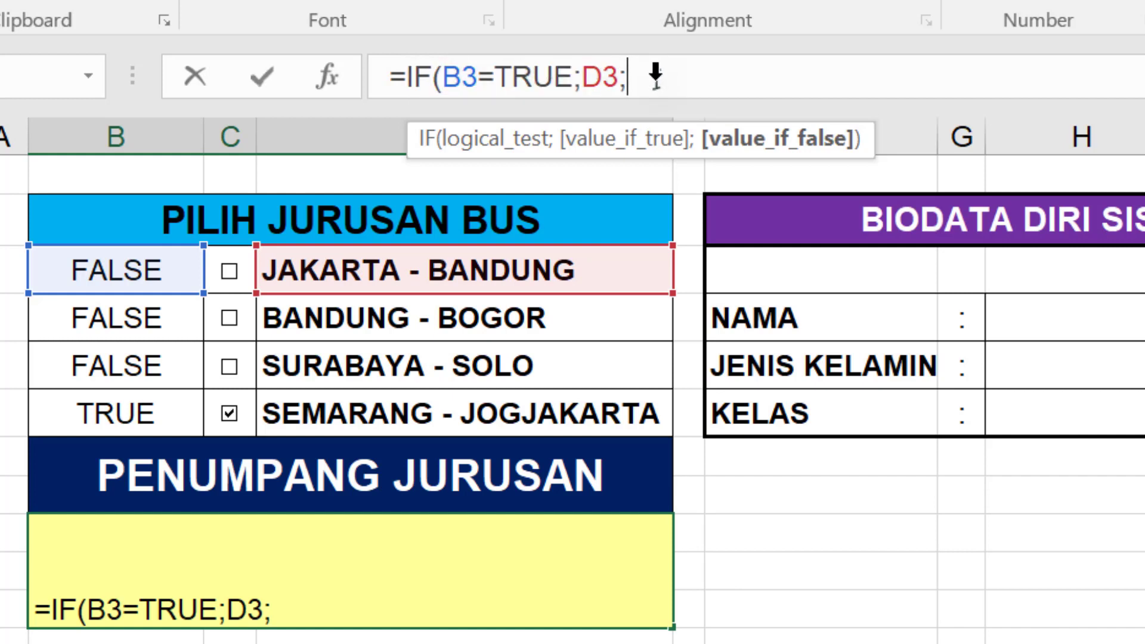
key(ctrl+v)
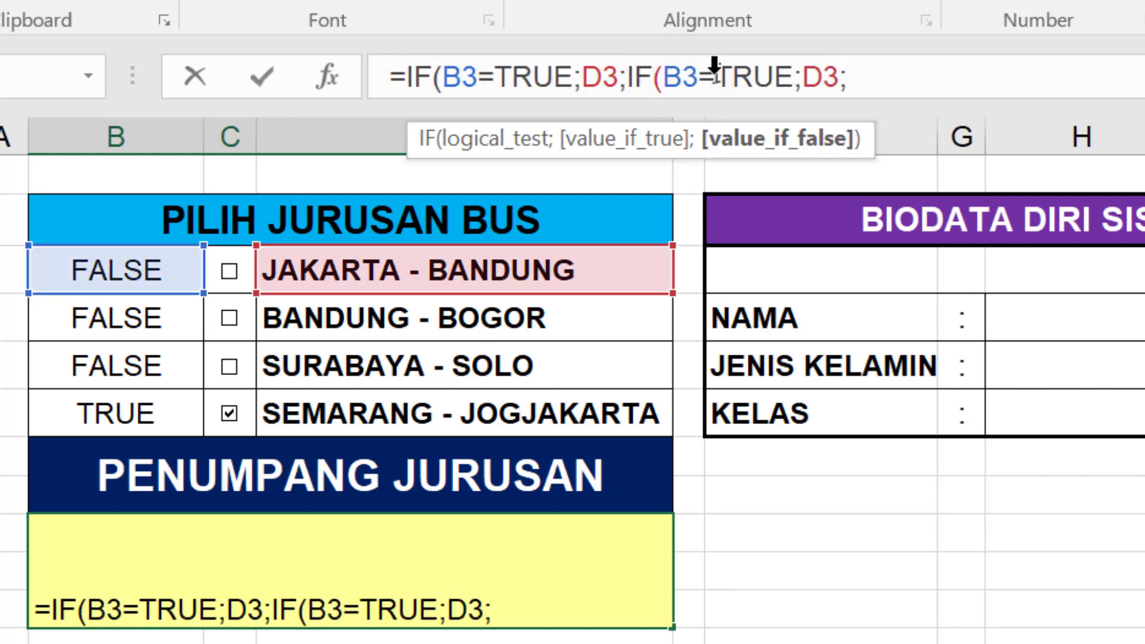
drag(671, 72, 698, 75)
click(128, 320)
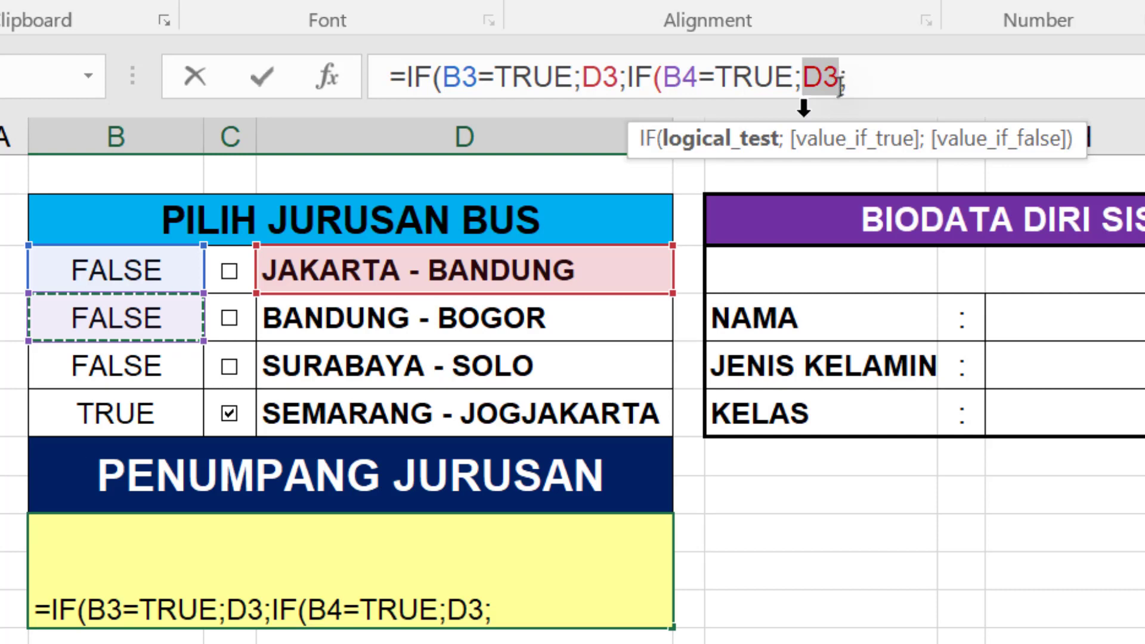
click(304, 323)
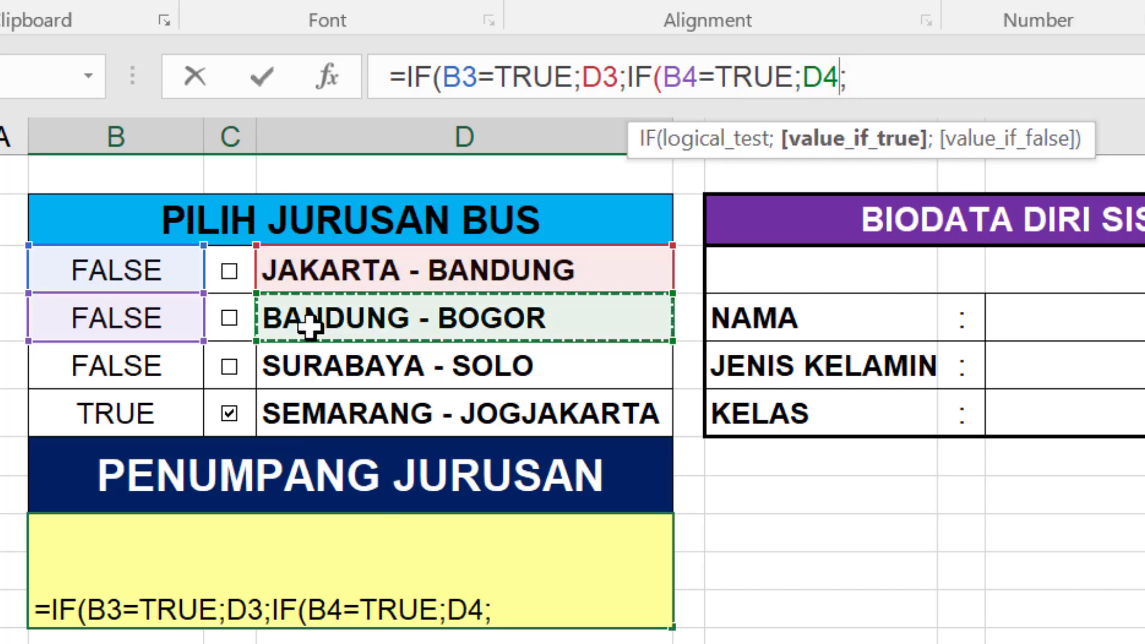
Add the B5→D5 and B6→D6 IF tests, close the parentheses and enter the formula.
text(IF(B3=TRUE;D3;)
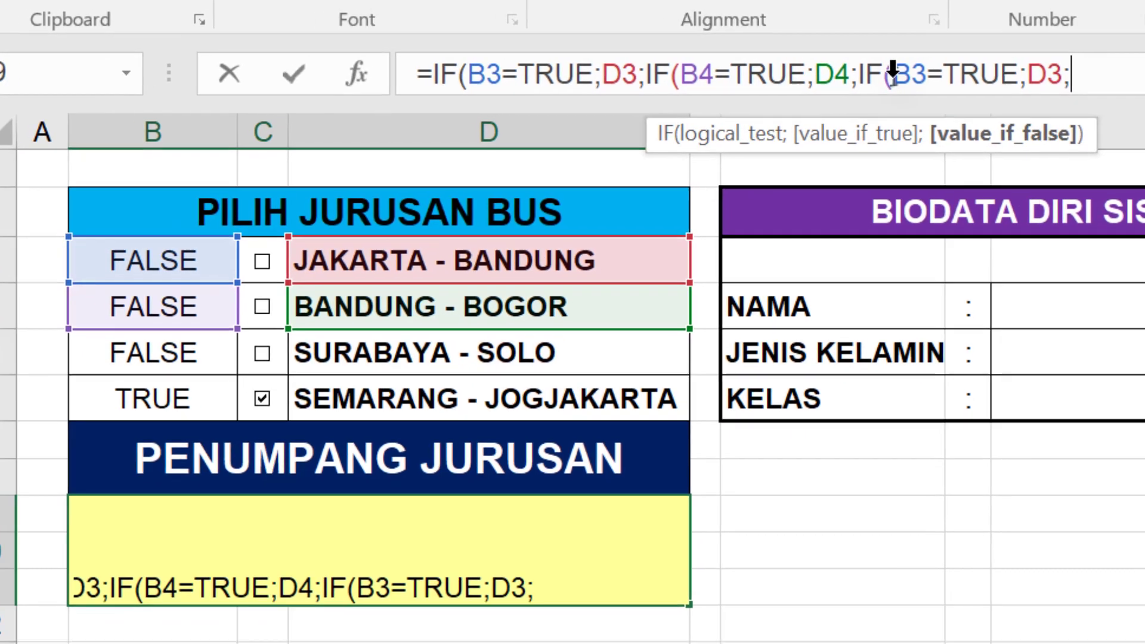
drag(880, 77, 914, 77)
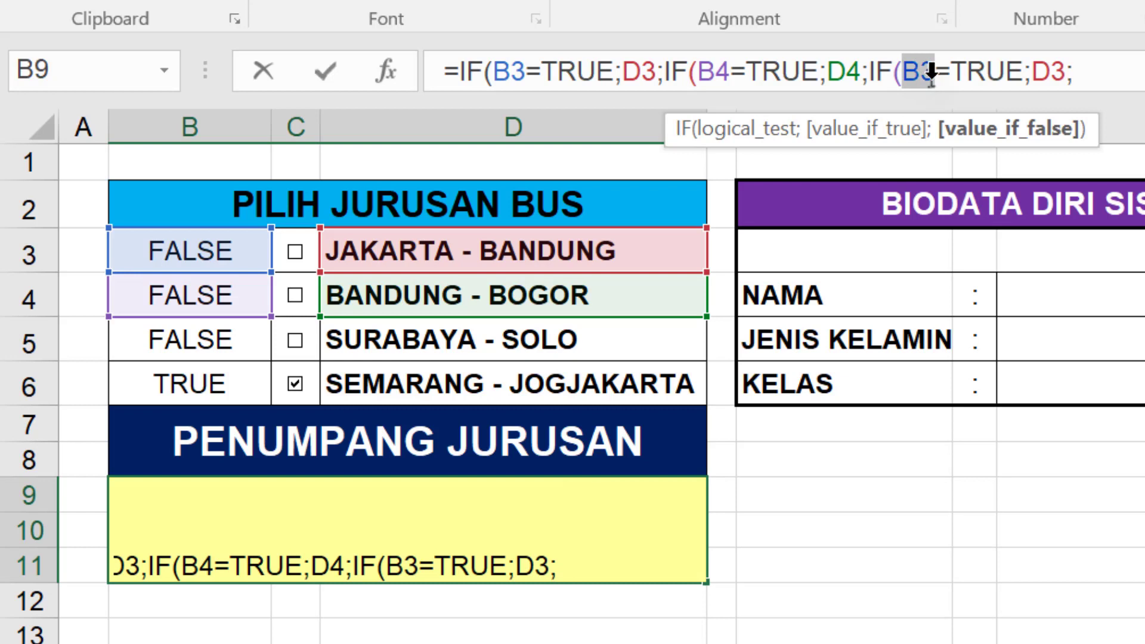
click(202, 339)
drag(1034, 76, 1058, 77)
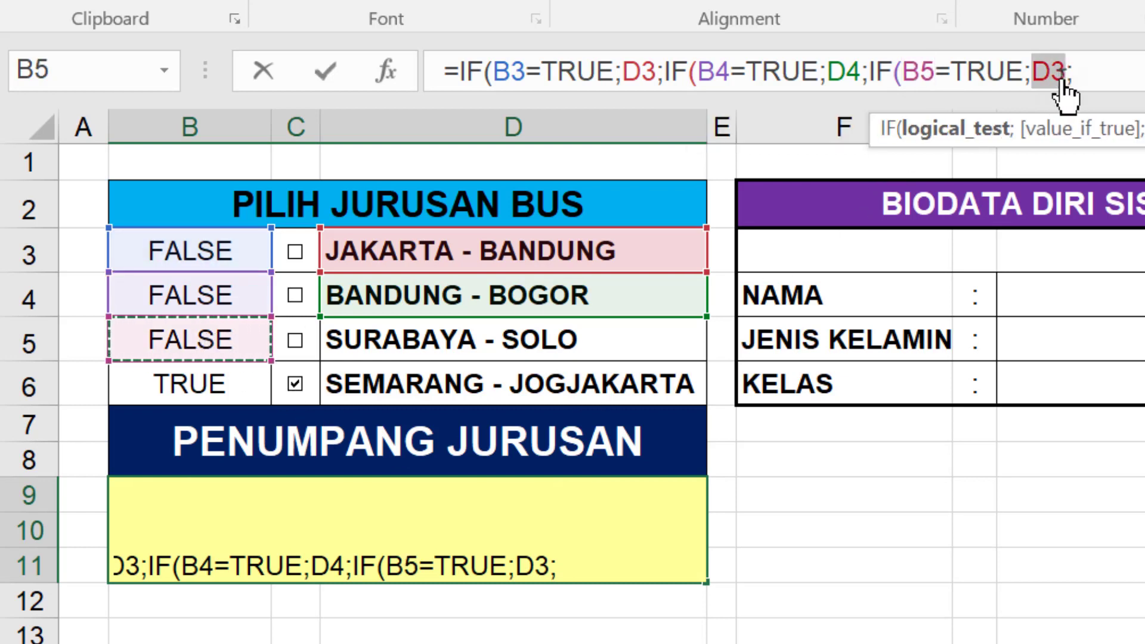
click(375, 343)
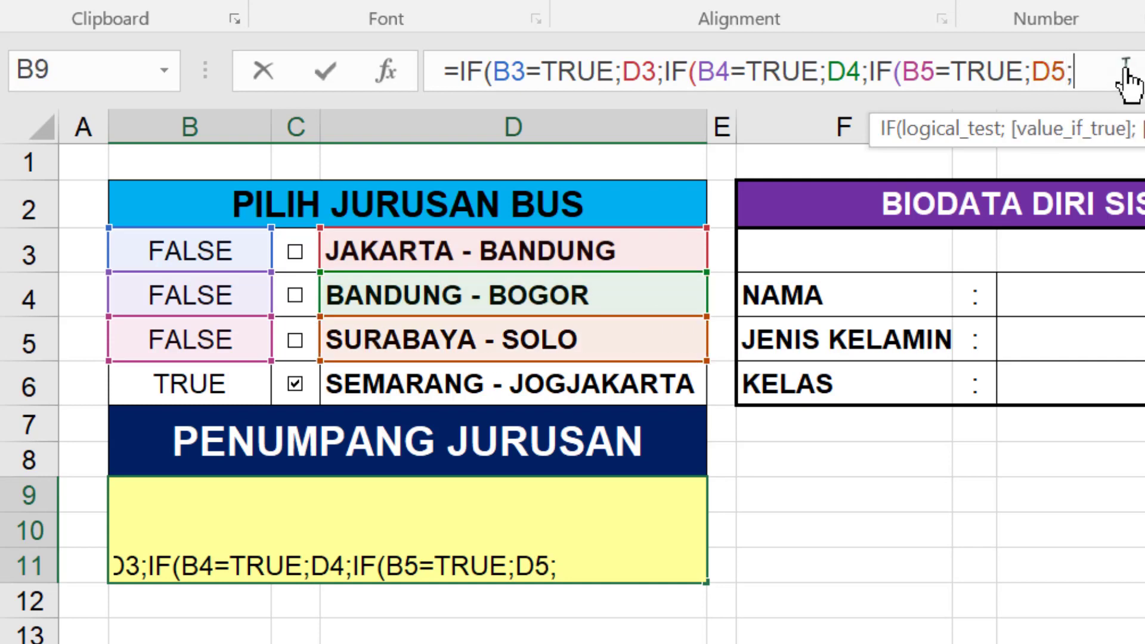
key(ctrl+v)
double_click(963, 107)
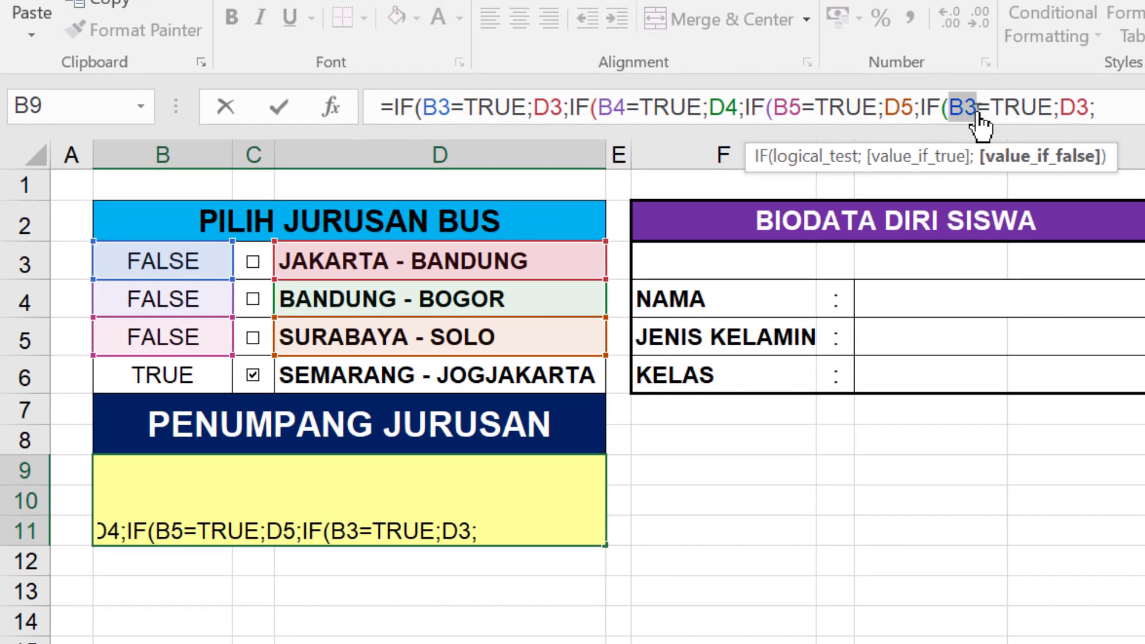
click(176, 370)
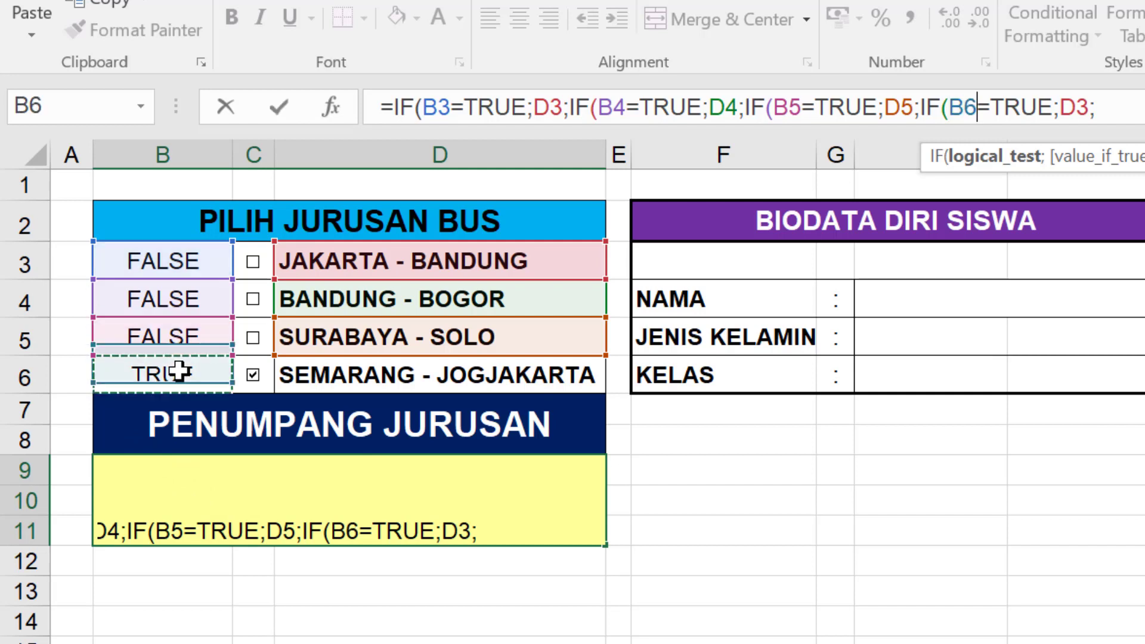
double_click(1068, 107)
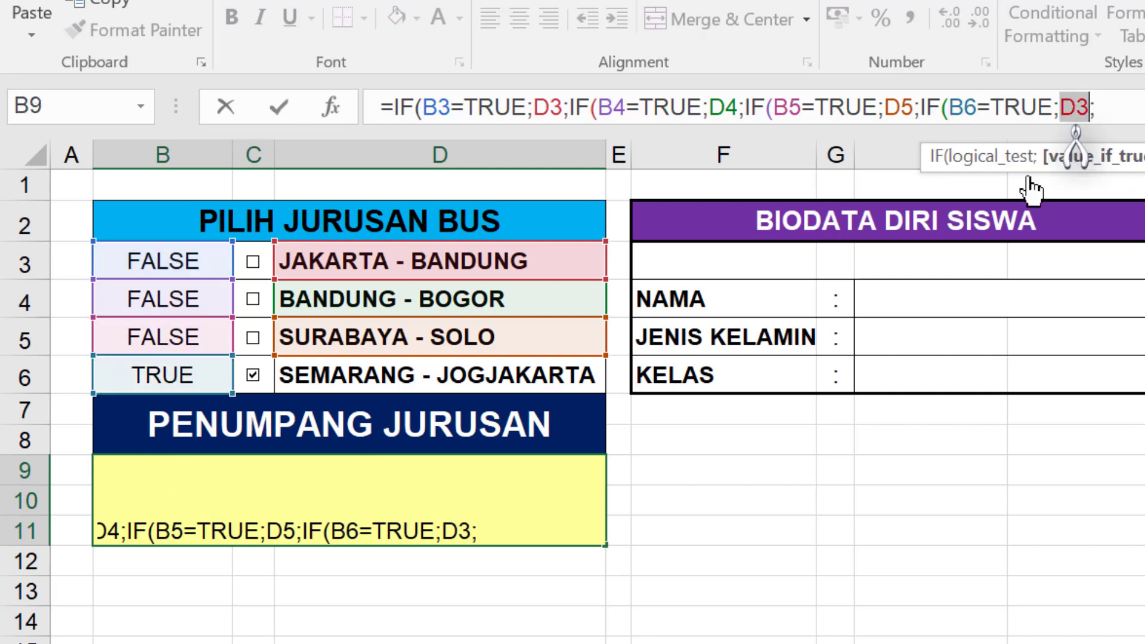
click(317, 373)
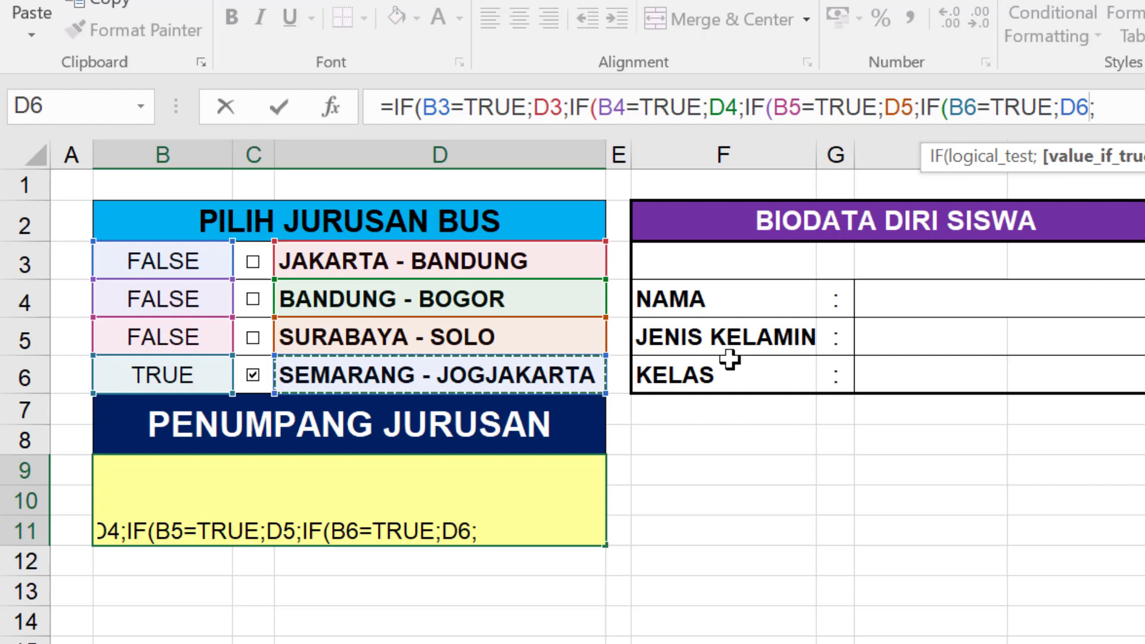
click(1128, 106)
text(")
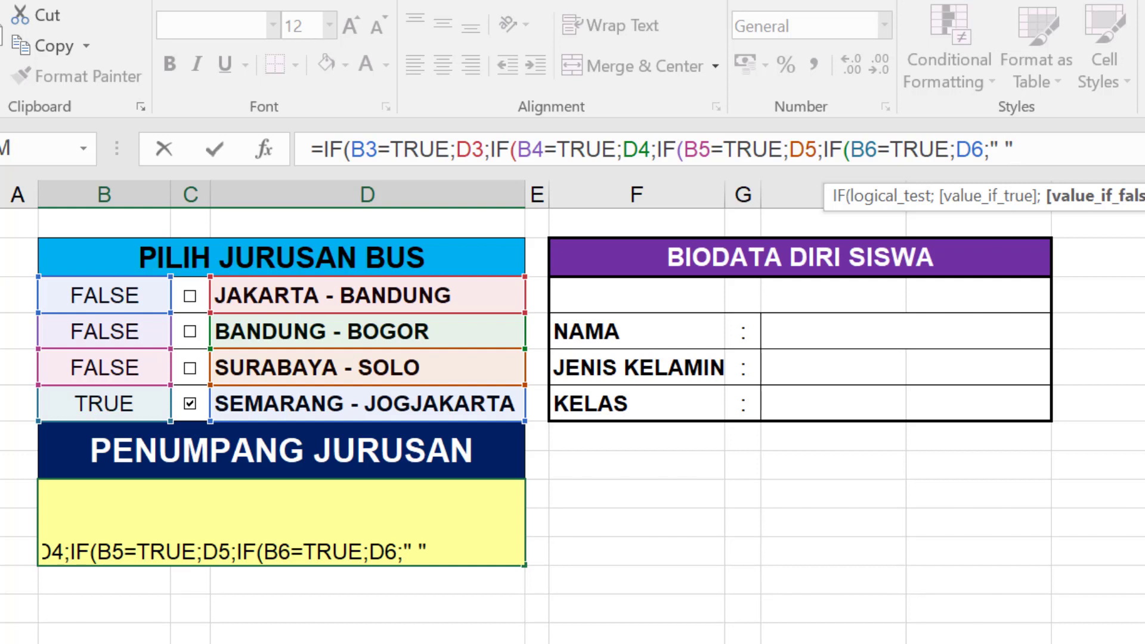
text())))
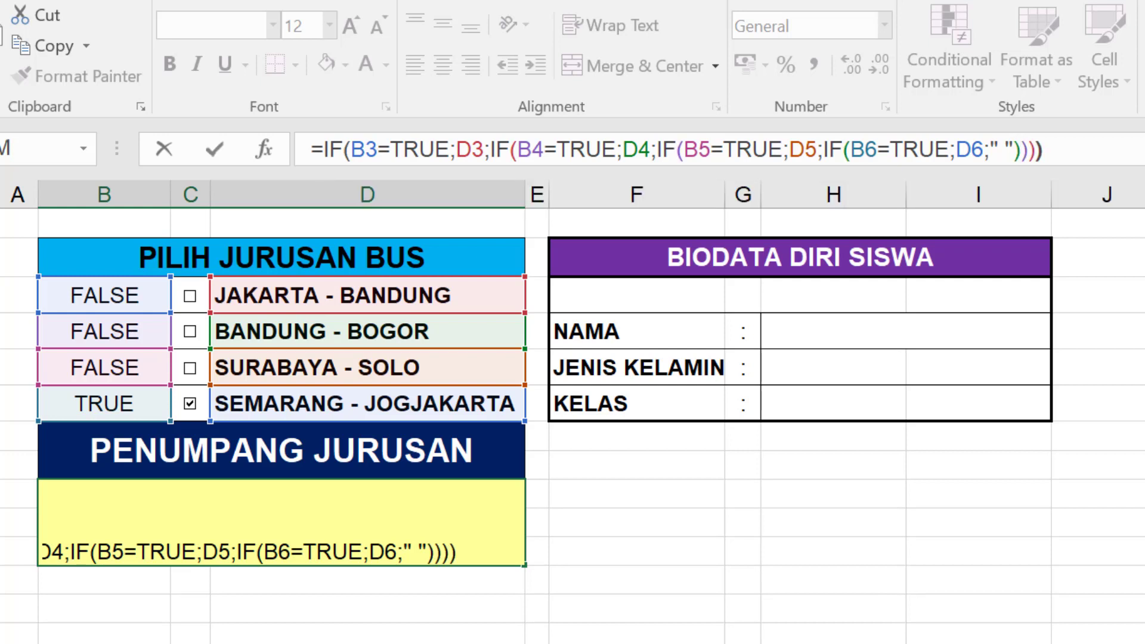
key(Return)
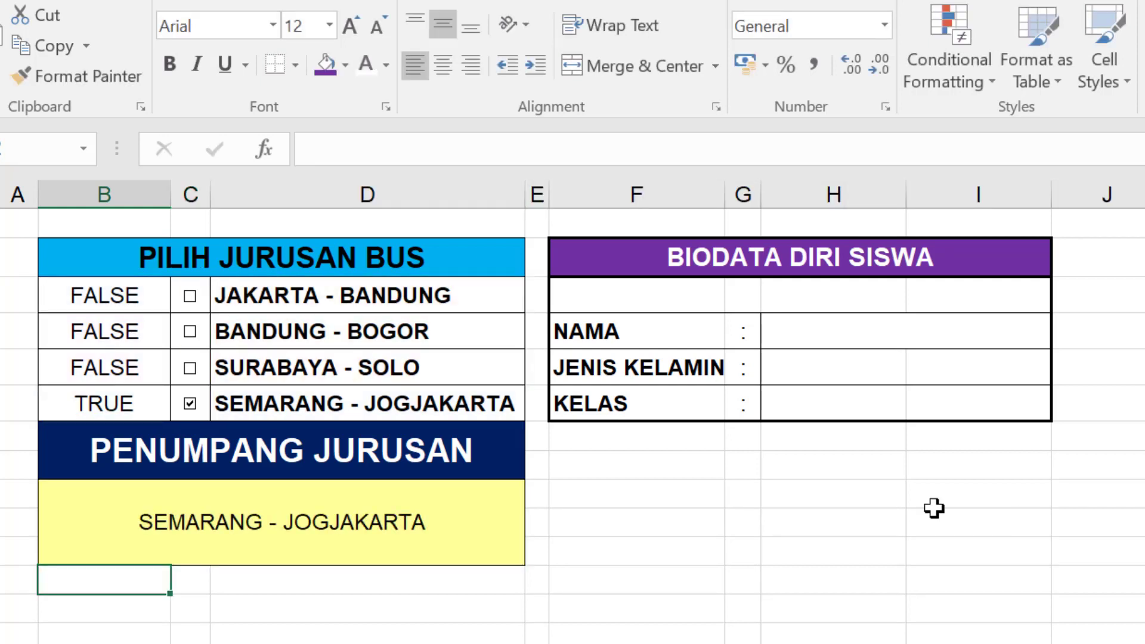
Make the route result bold, italic and 18 pt, then tick and untick JAKARTA - BANDUNG.
click(391, 528)
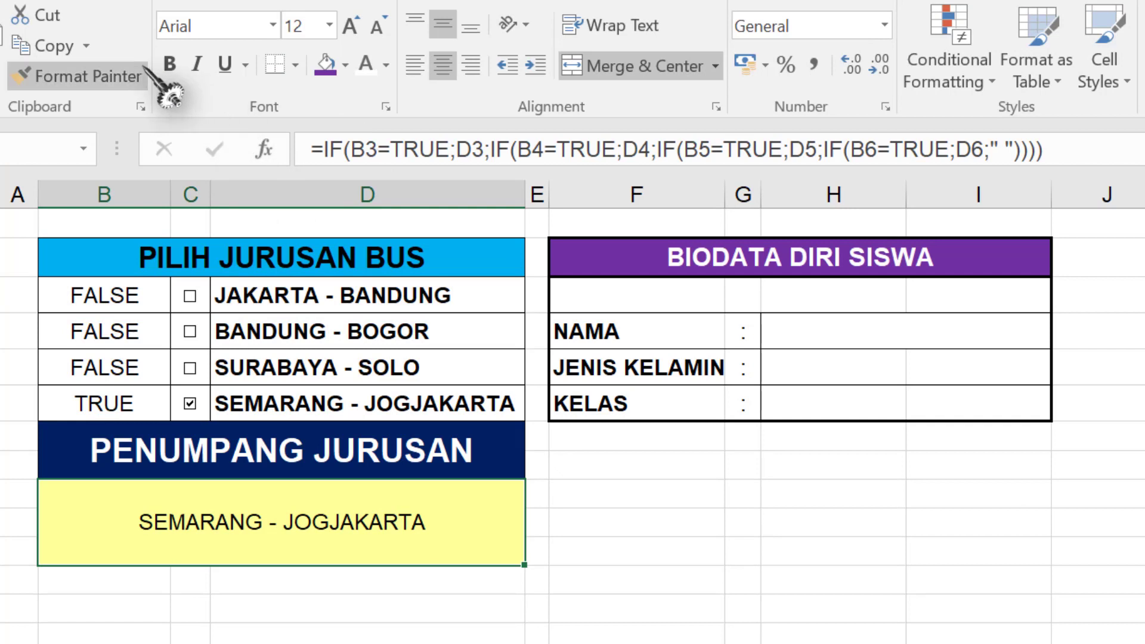
click(169, 64)
click(350, 26)
click(350, 26)
click(196, 64)
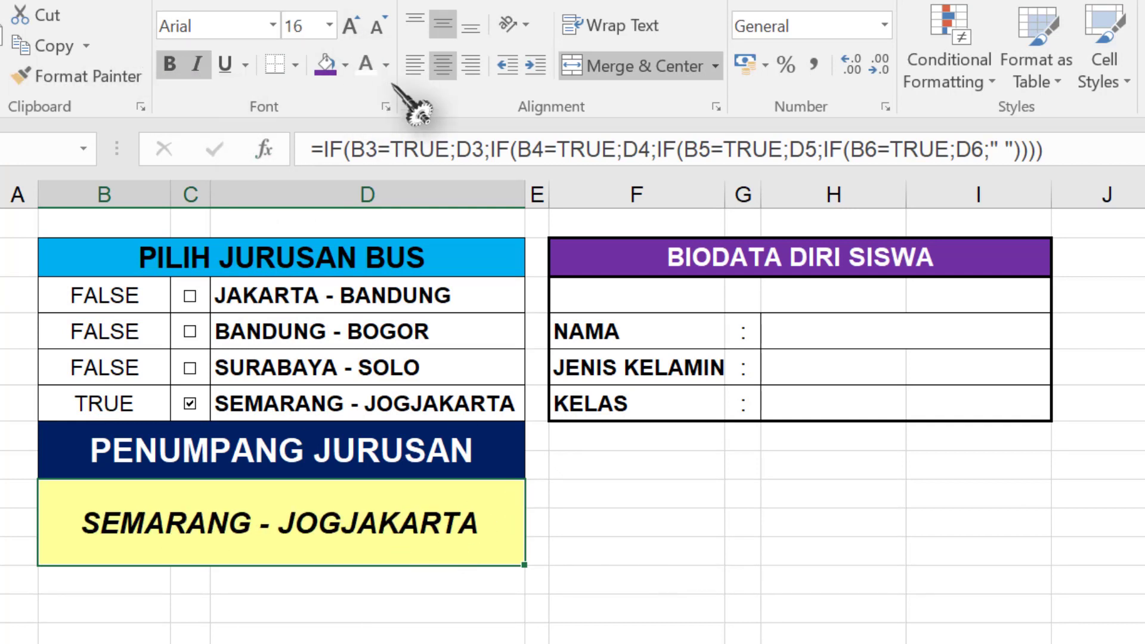
click(350, 26)
click(190, 294)
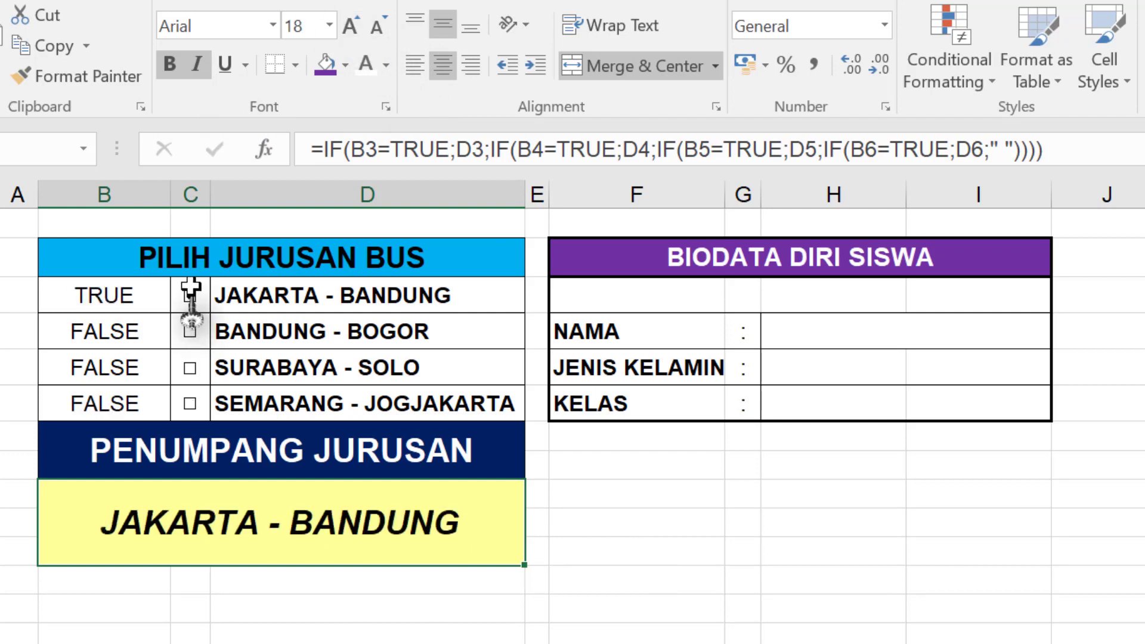
click(188, 292)
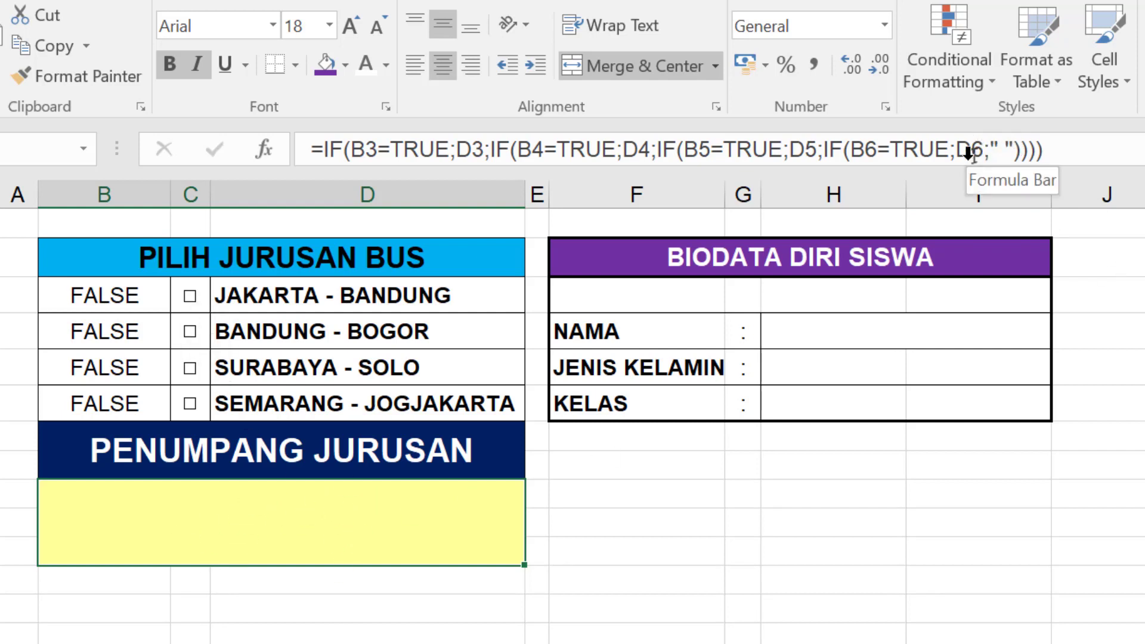
Rewrite the formula's ending so the nested IF falls back to " " and confirm it.
drag(986, 149, 1012, 146)
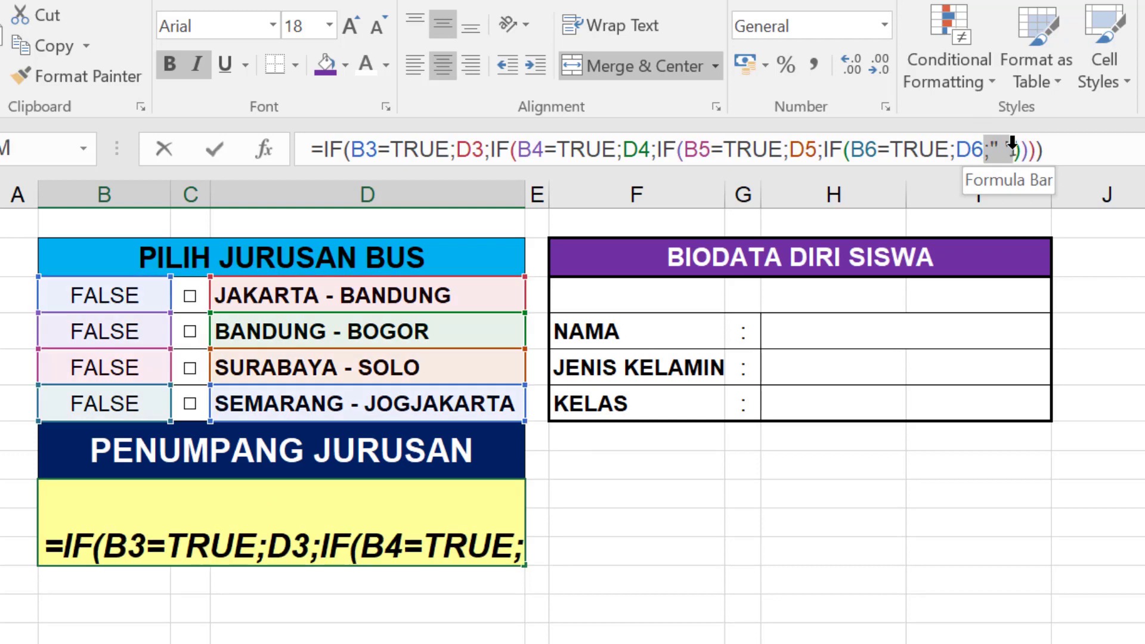
key(ctrl+x)
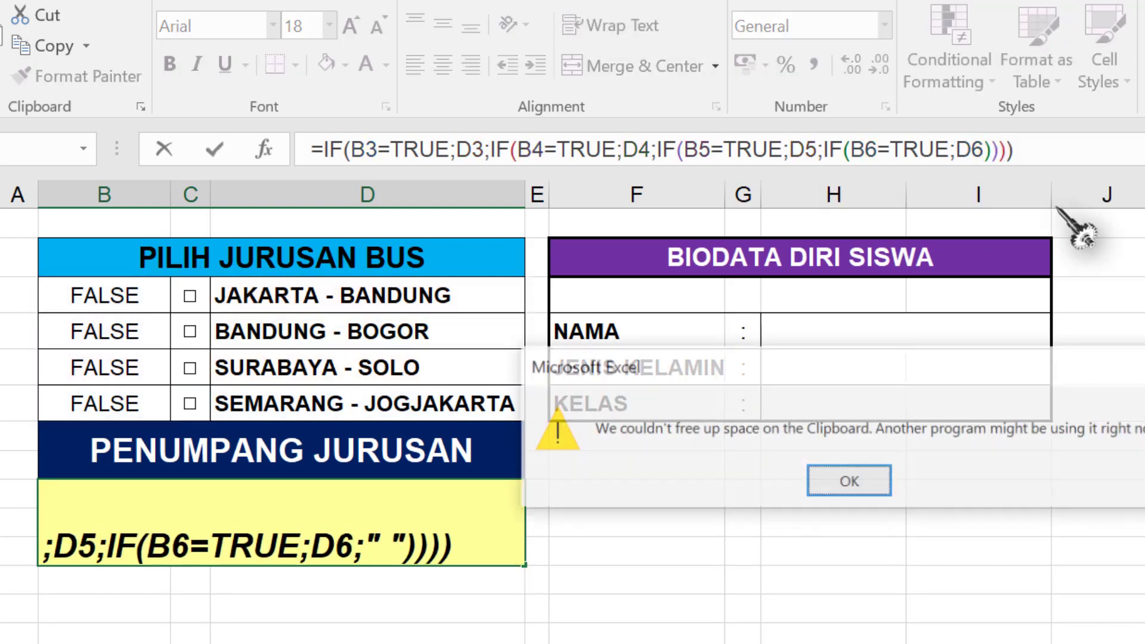
click(868, 489)
key(Return)
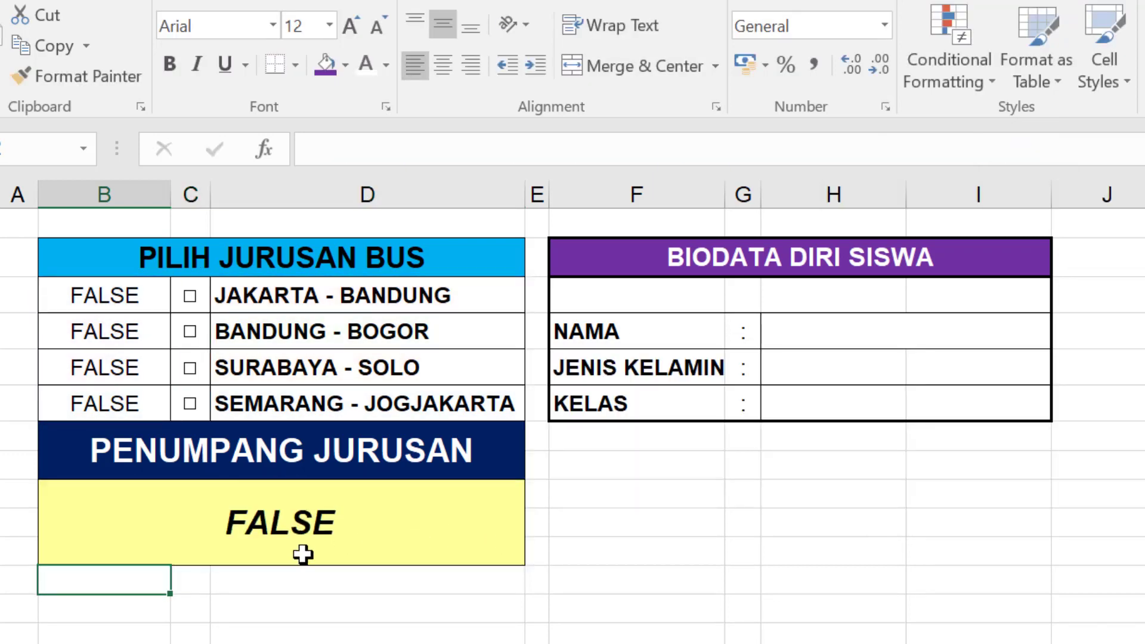
click(346, 519)
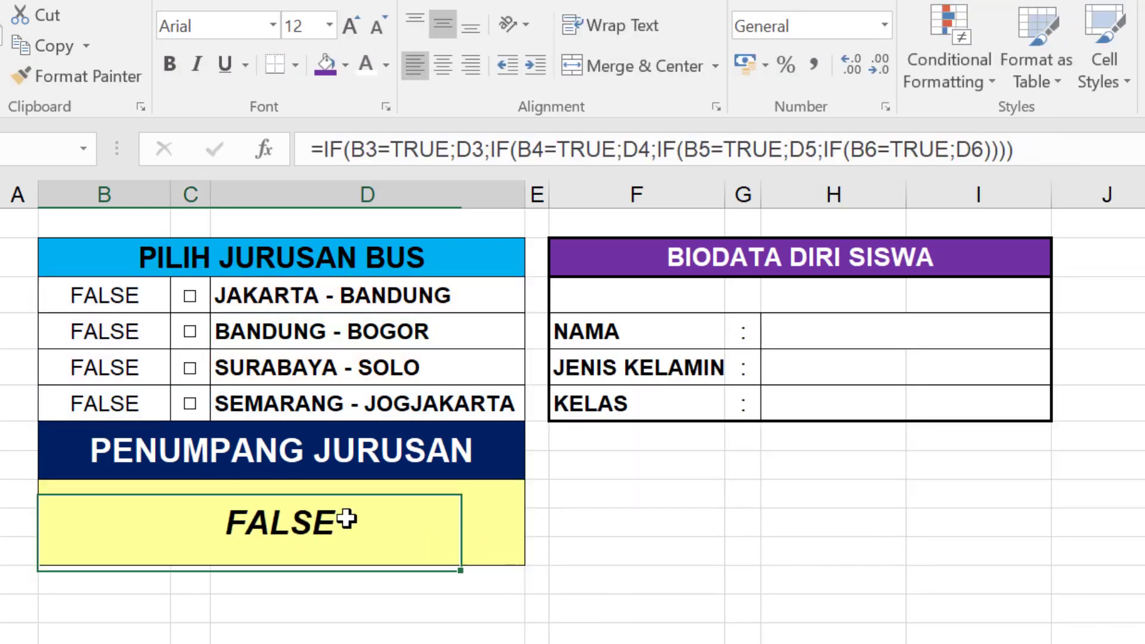
click(983, 141)
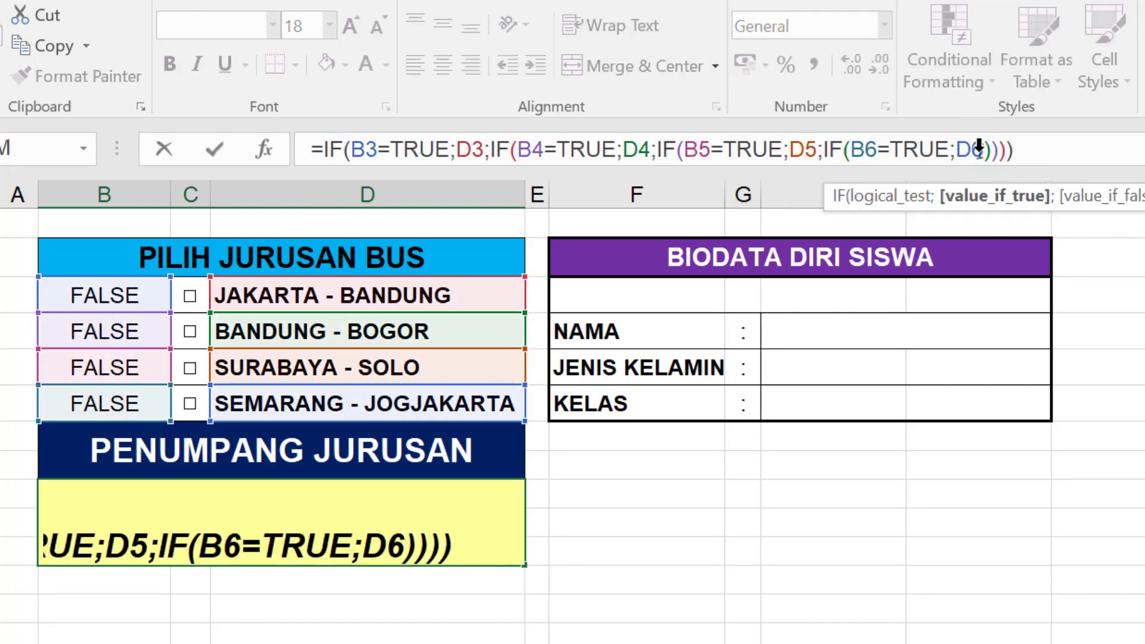
text(;" )
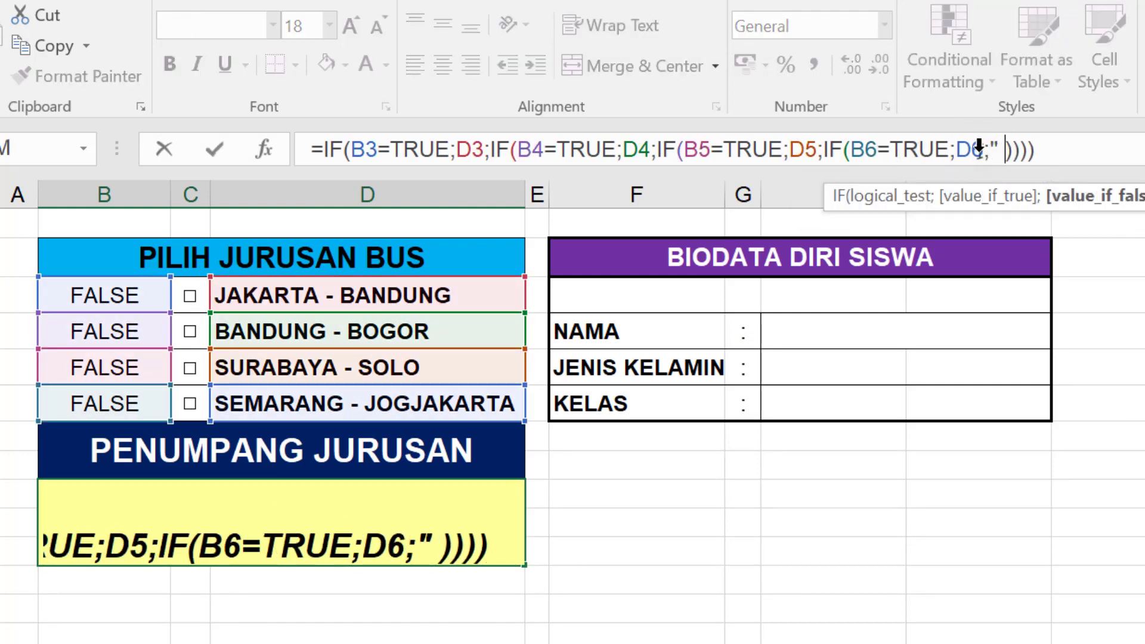
text(")
key(Return)
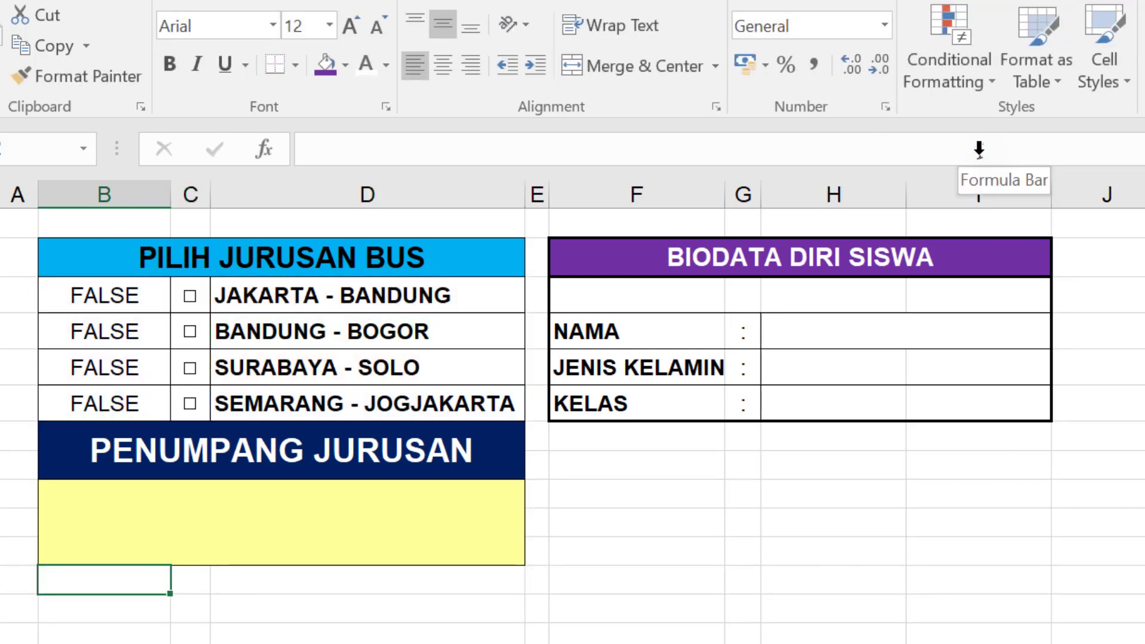
Check the yellow result cell against the JAKARTA - BANDUNG and BANDUNG - BOGOR route cells.
click(898, 462)
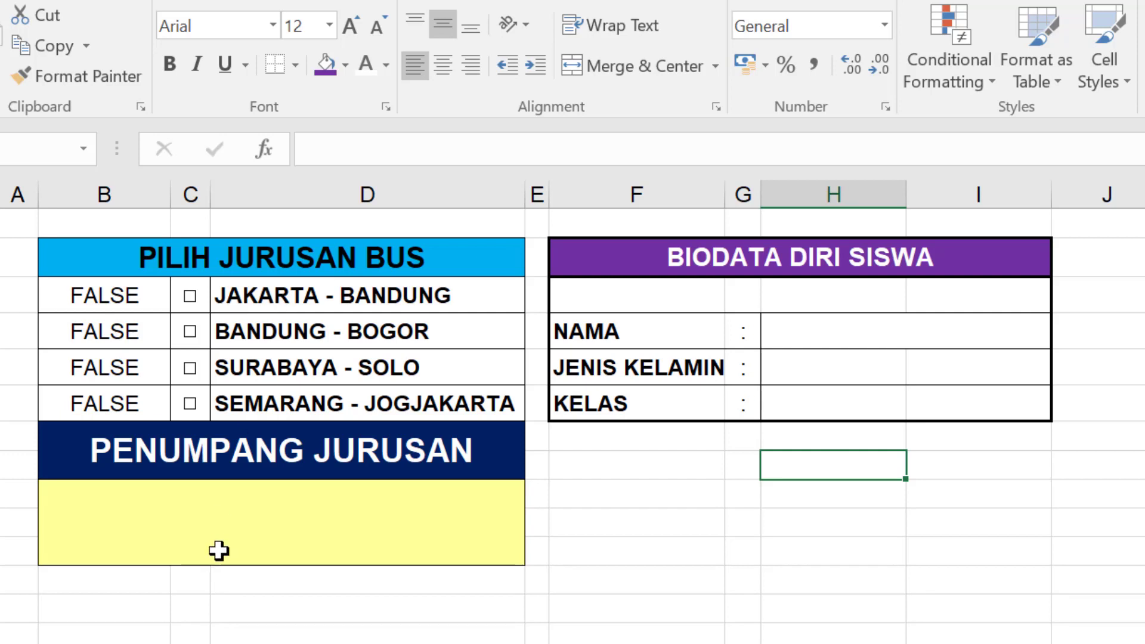
click(250, 514)
click(292, 295)
click(257, 507)
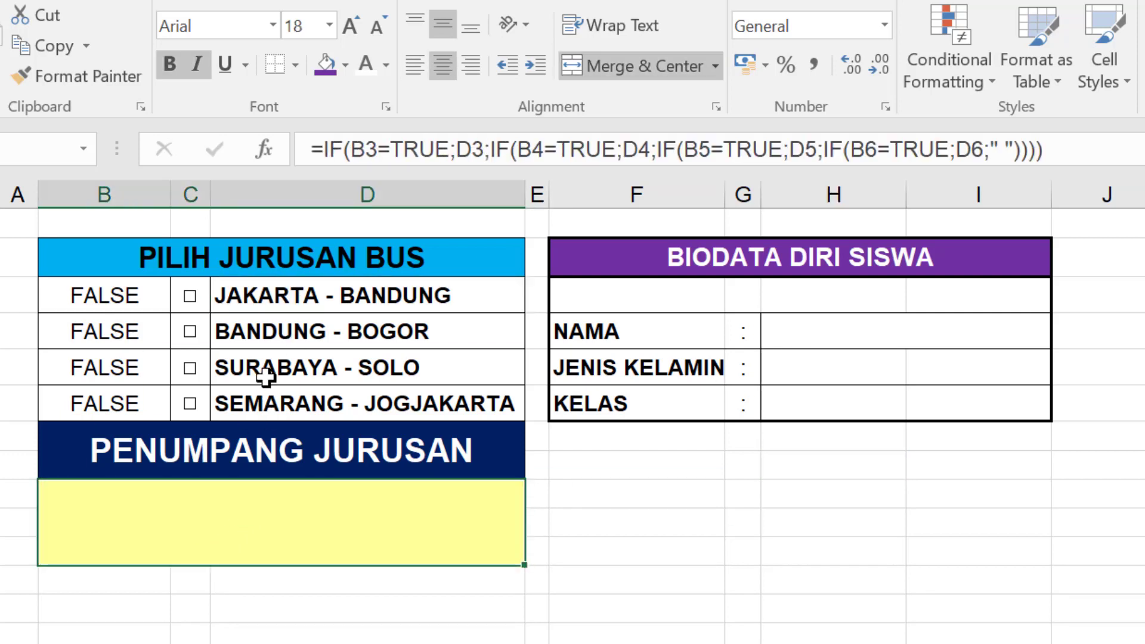
click(267, 332)
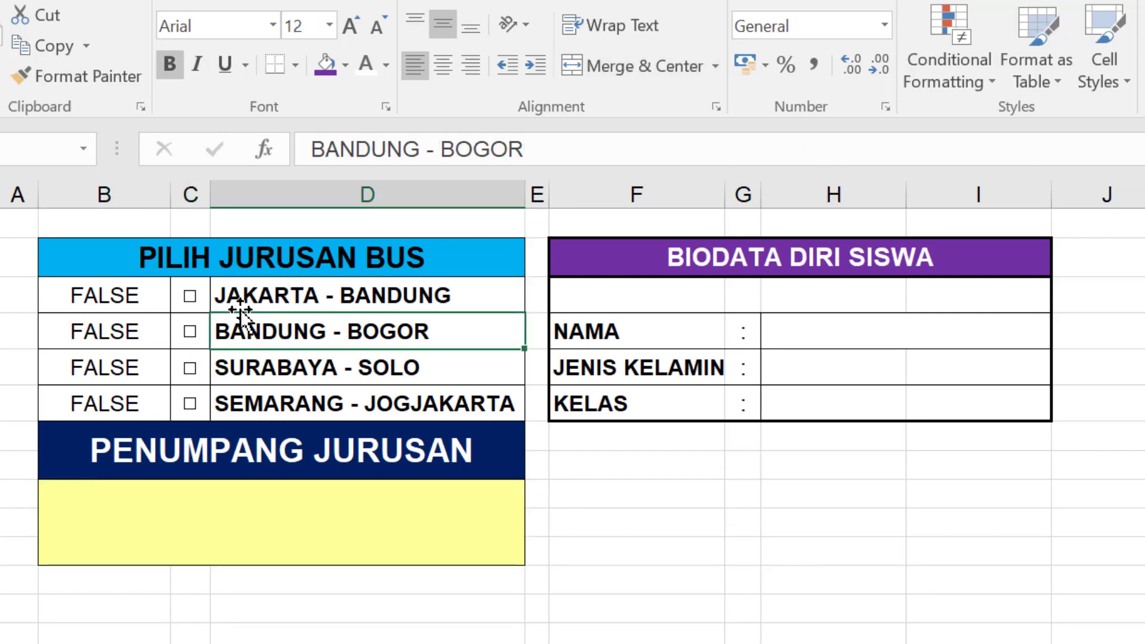
click(276, 290)
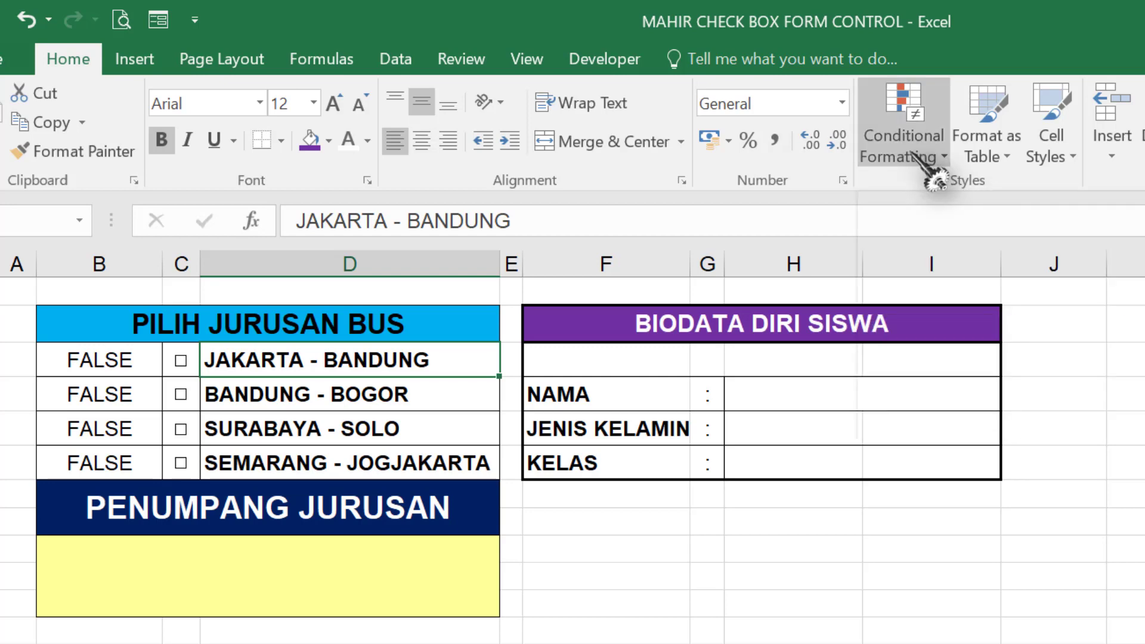
Create a 'Cell Value equal to =$B$9' conditional rule for the JAKARTA - BANDUNG cell.
click(930, 157)
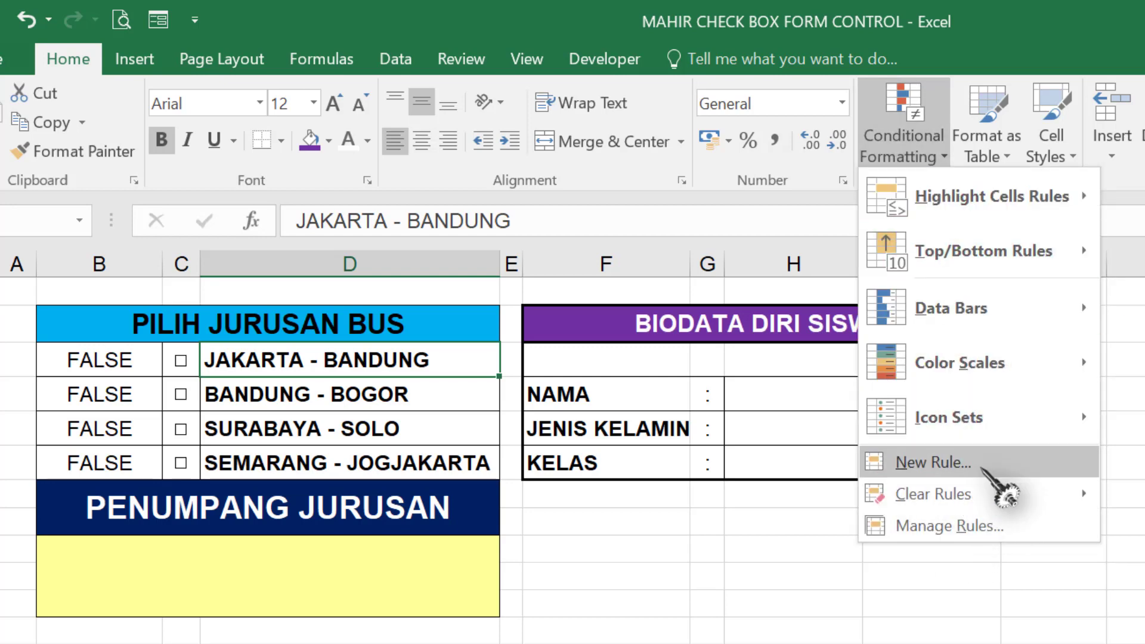
click(981, 466)
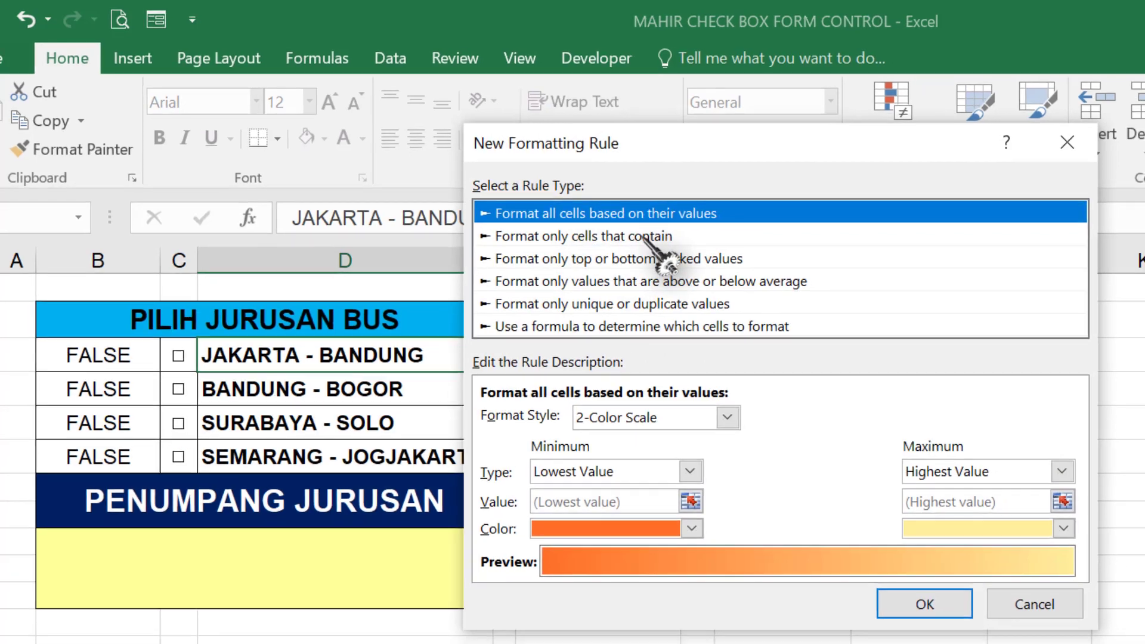
click(656, 240)
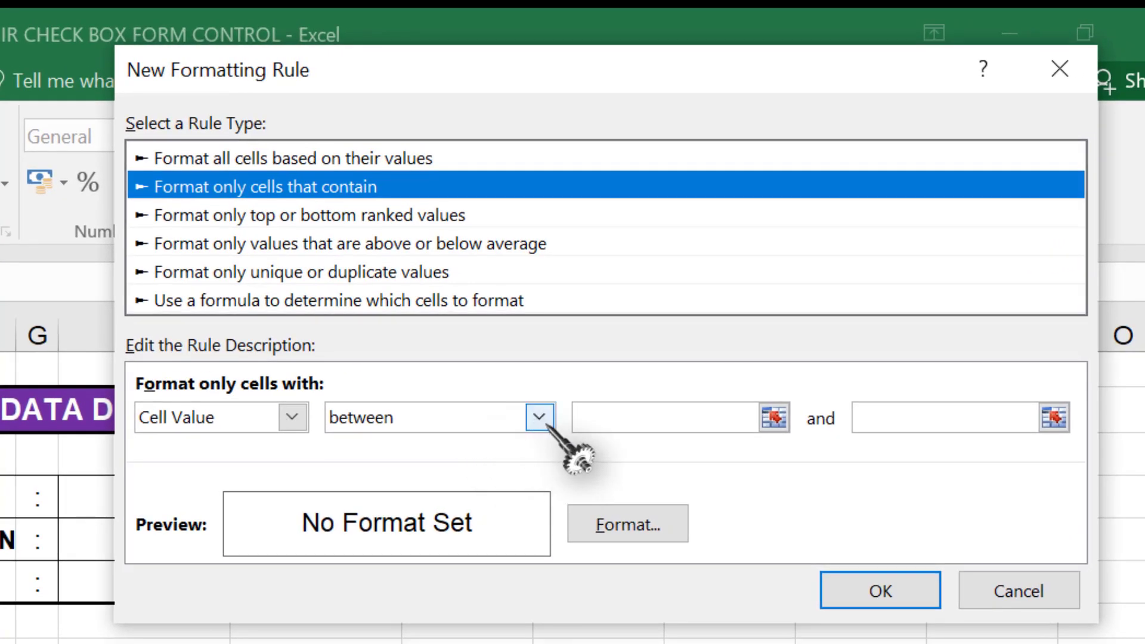
click(540, 418)
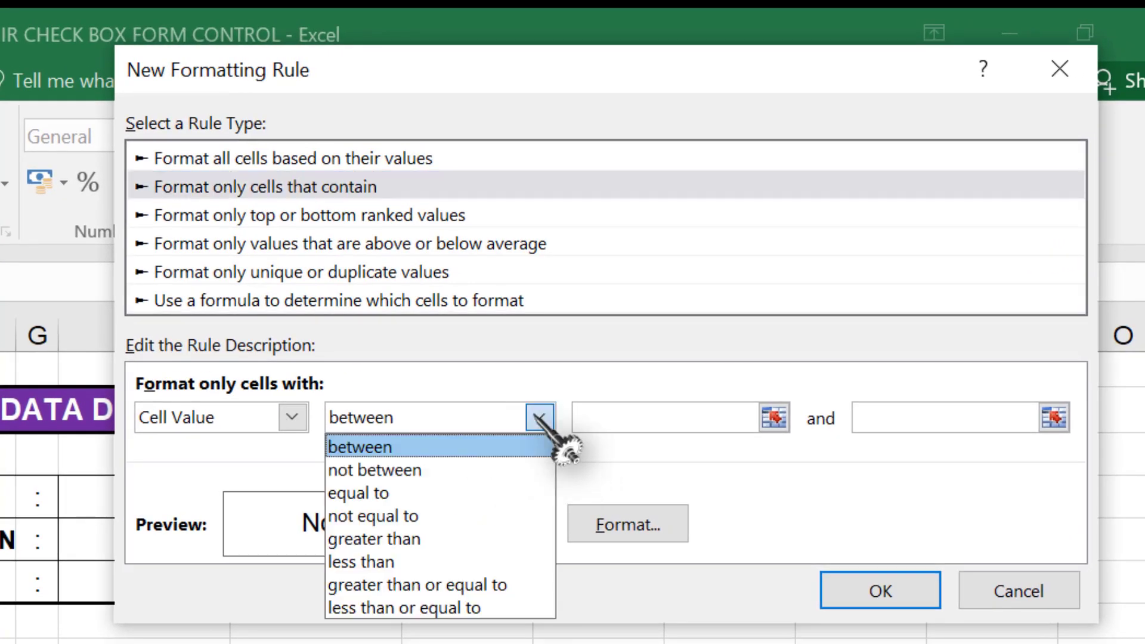
click(453, 496)
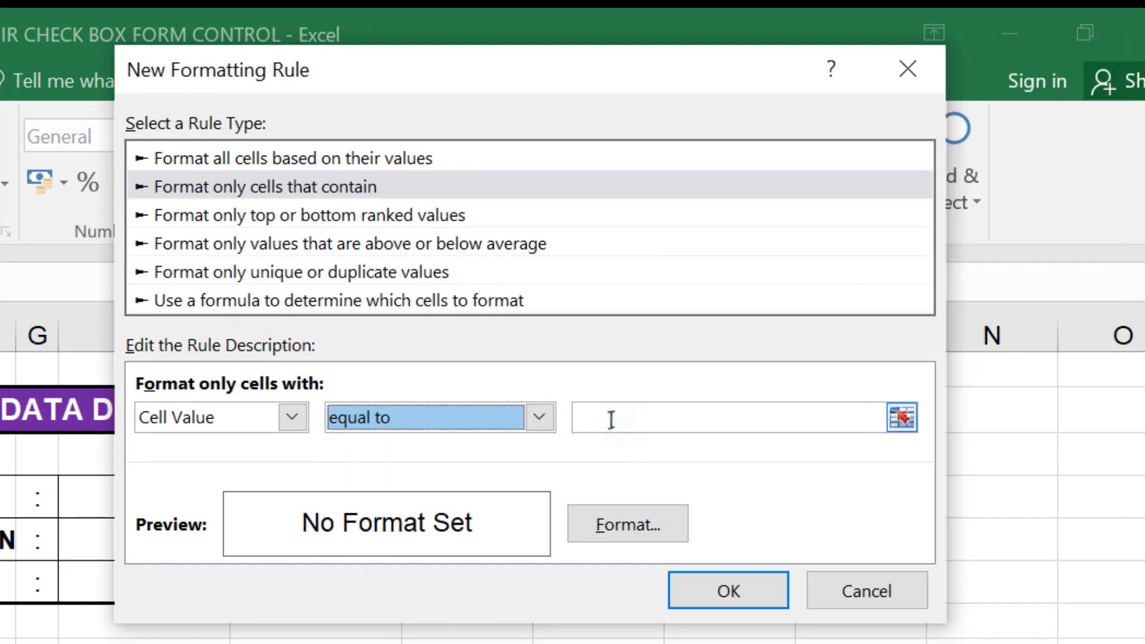
click(611, 417)
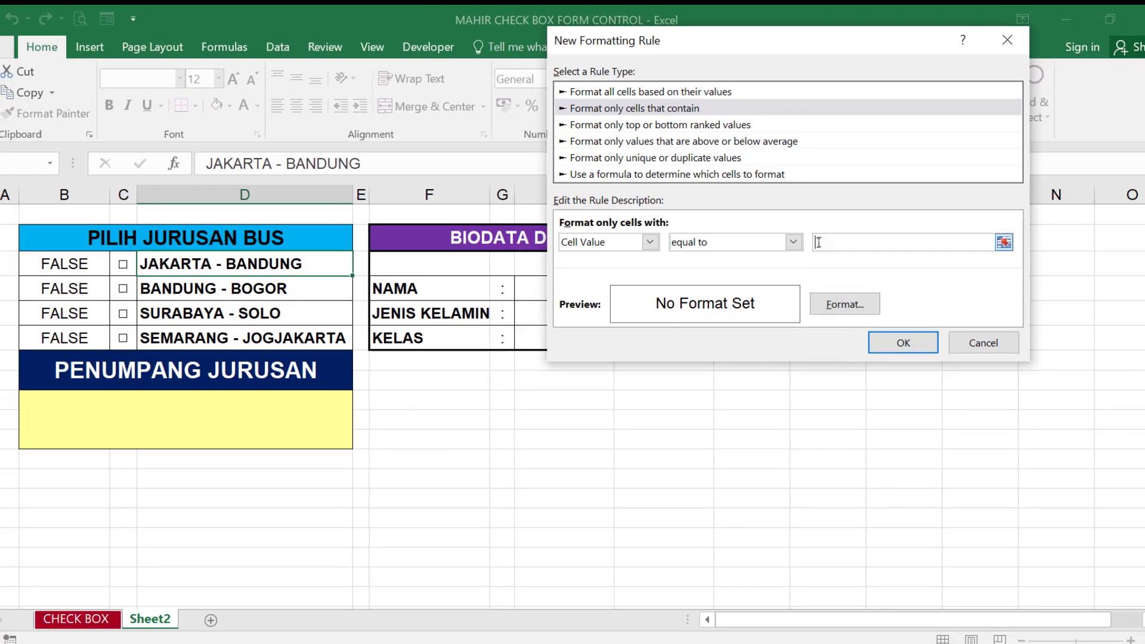
click(221, 422)
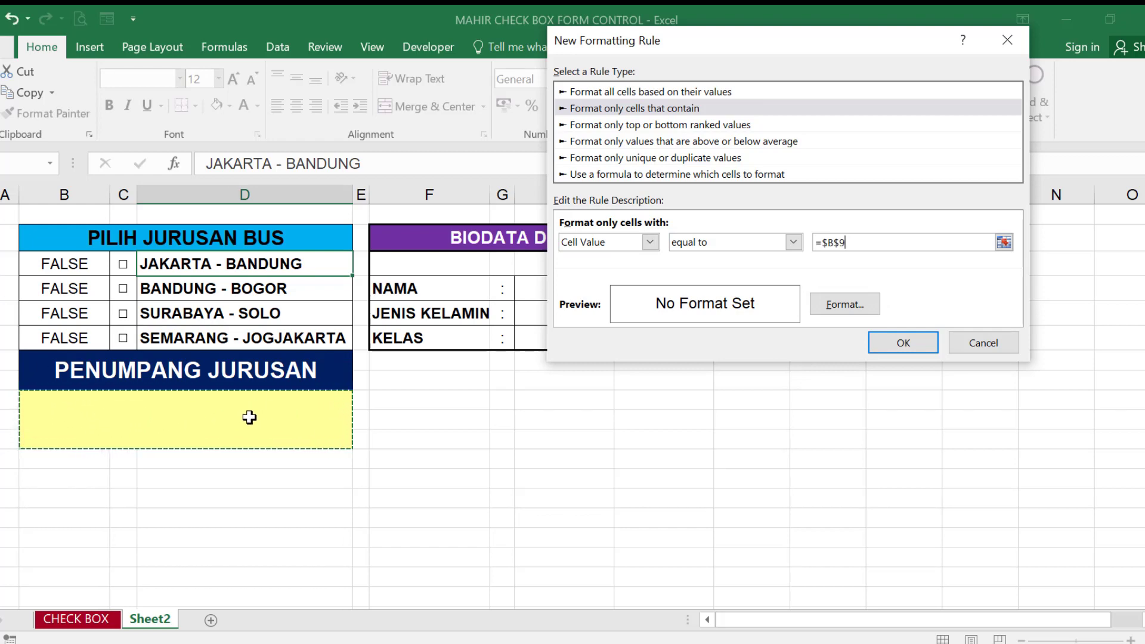
Give matching text a red font colour and save the rule.
click(868, 310)
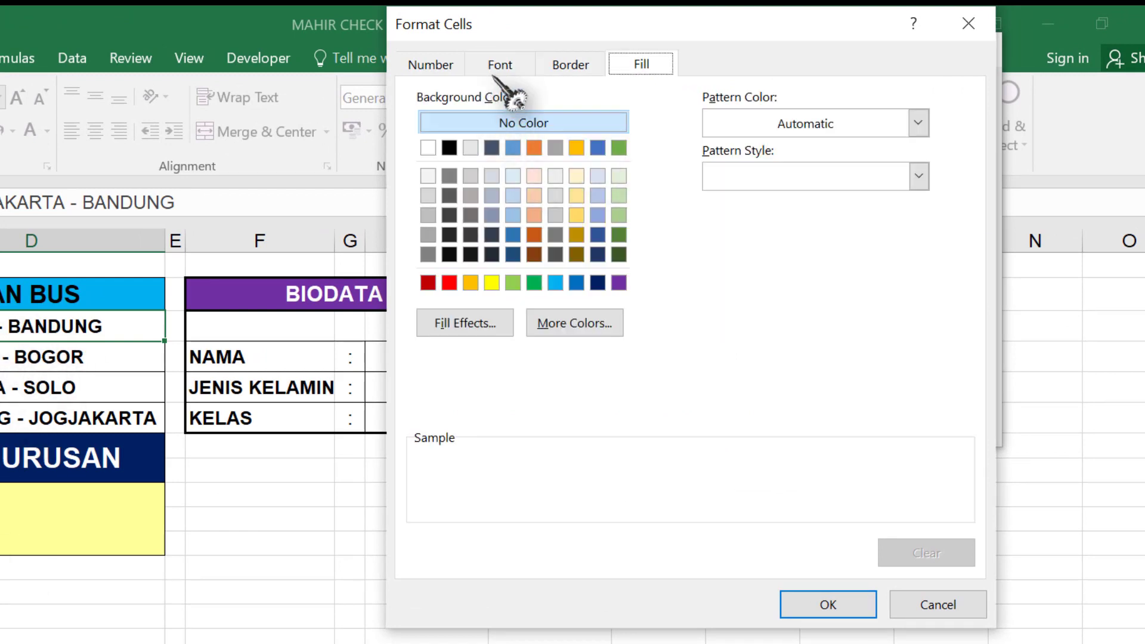
click(501, 66)
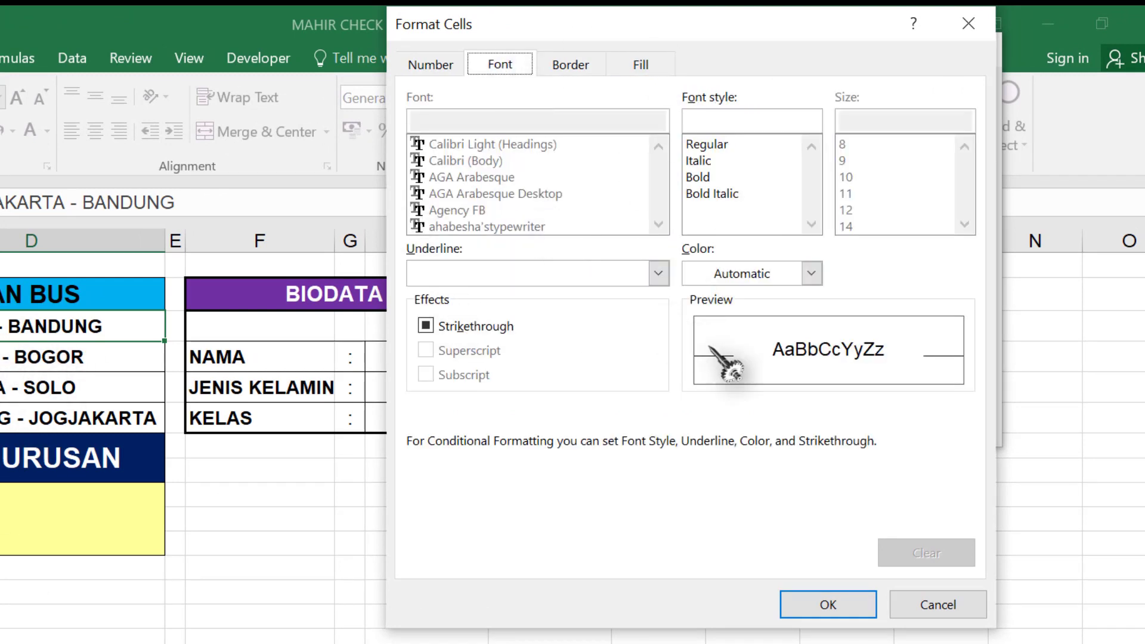
click(812, 274)
click(710, 471)
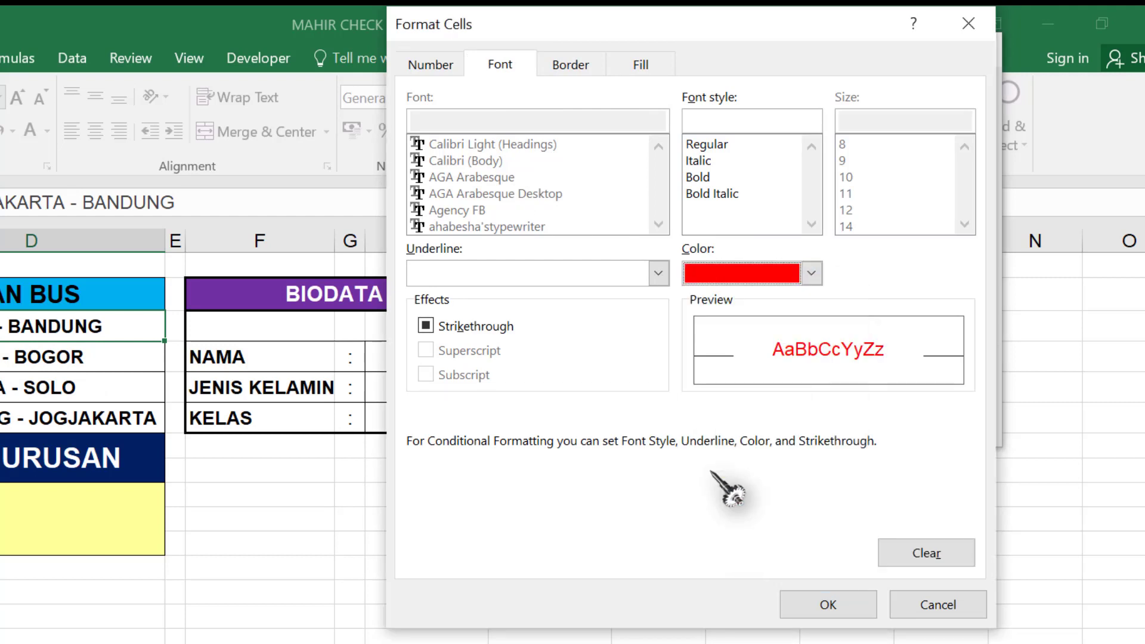
click(838, 604)
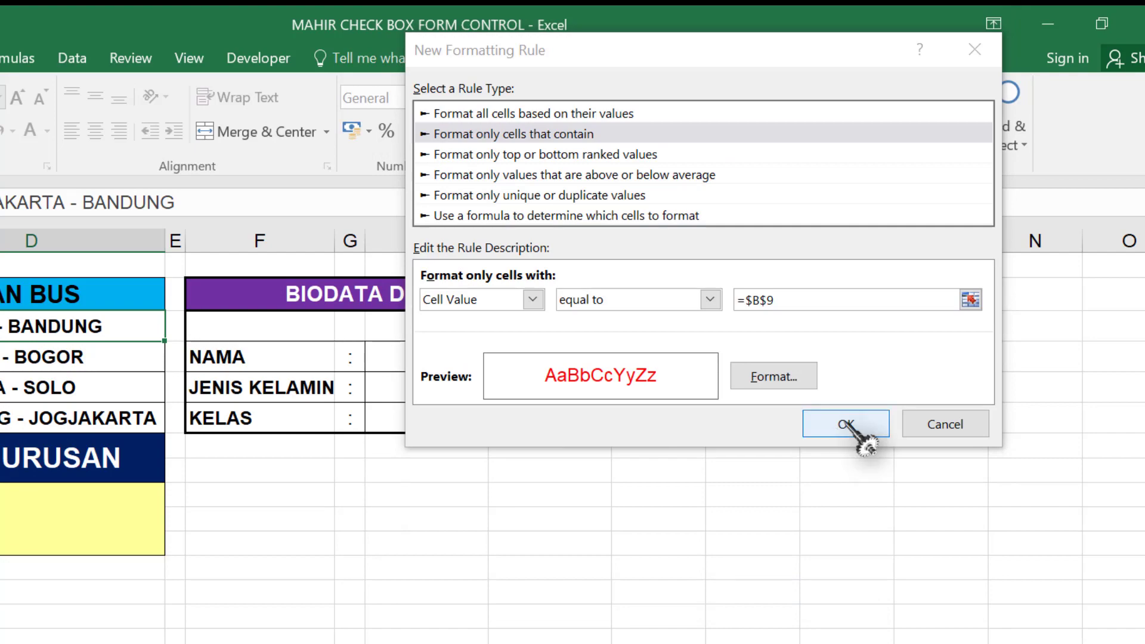
click(838, 429)
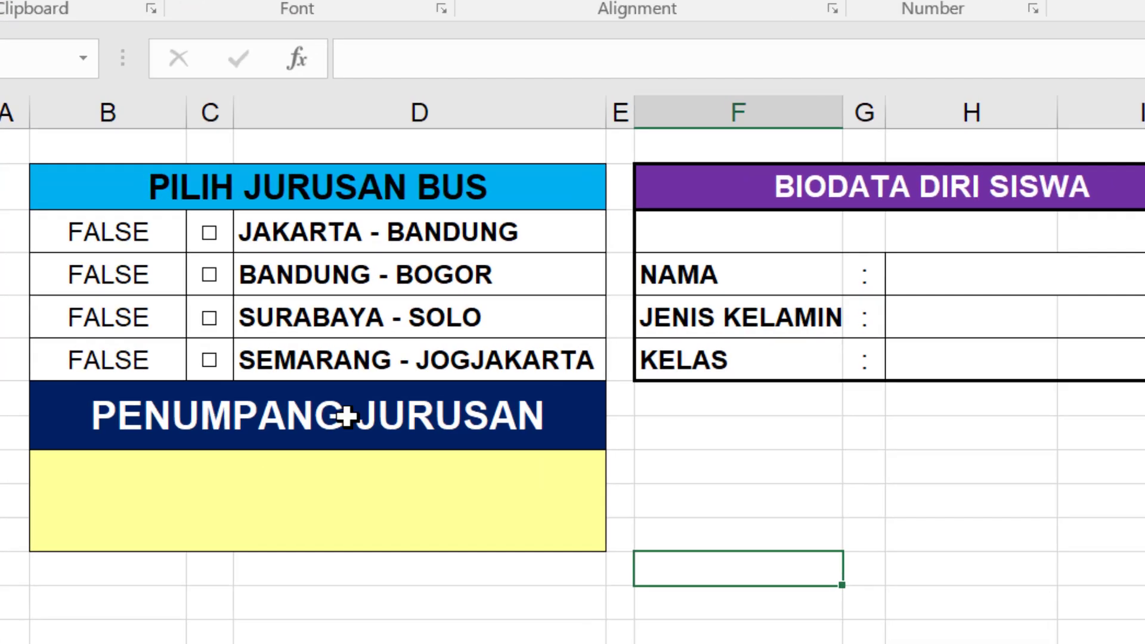
Toggle JAKARTA - BANDUNG off and on, checking its route cell and the yellow result cell.
click(122, 264)
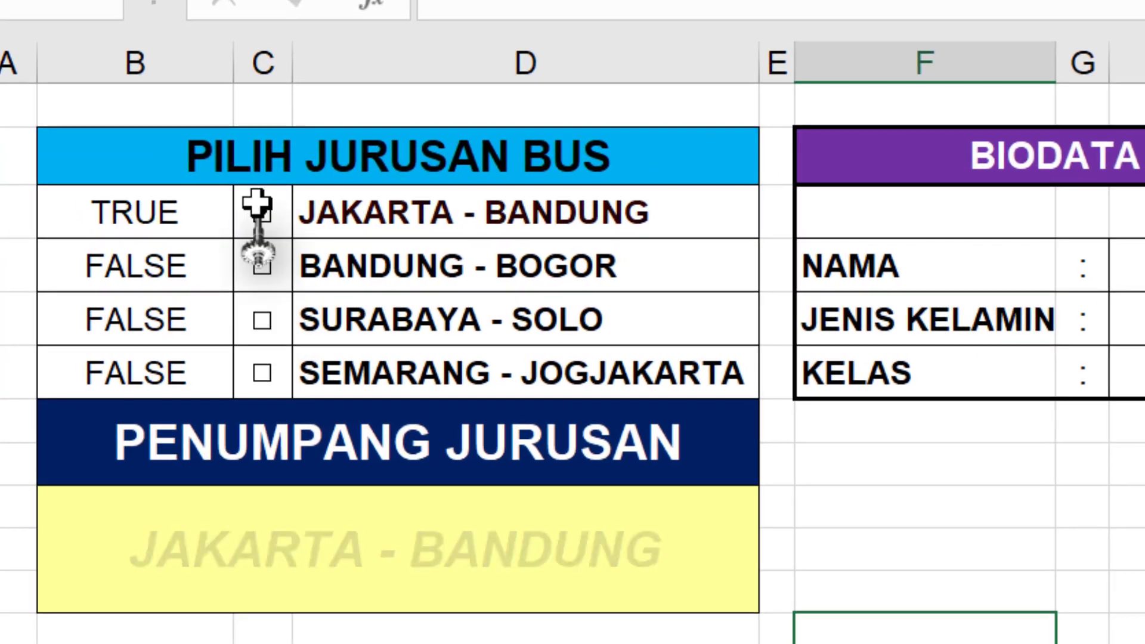
click(257, 208)
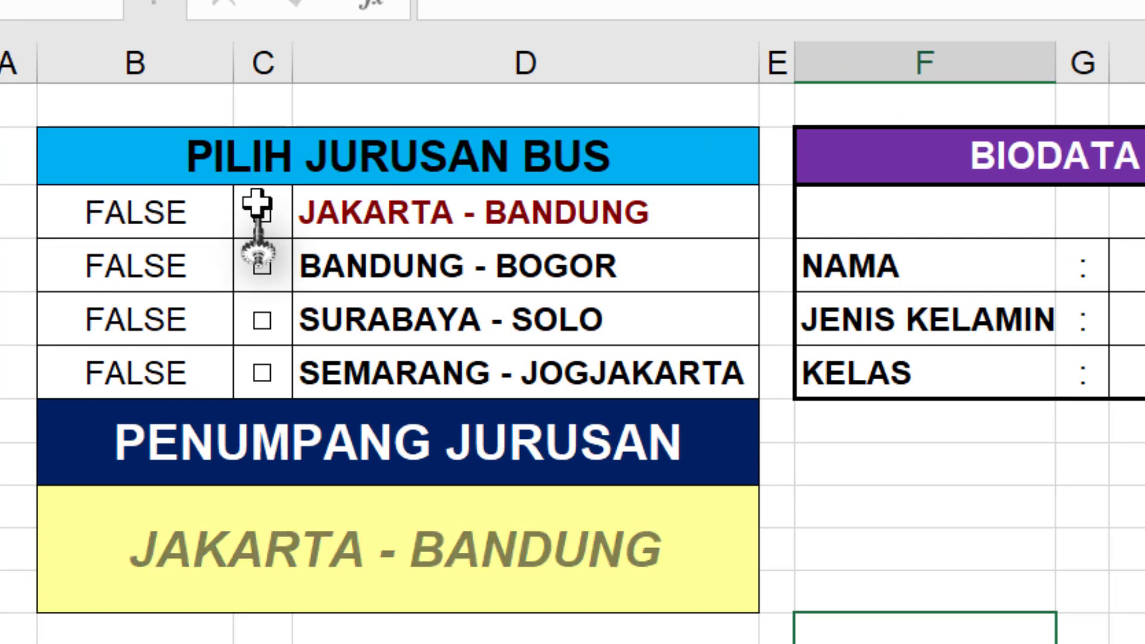
click(401, 563)
click(397, 225)
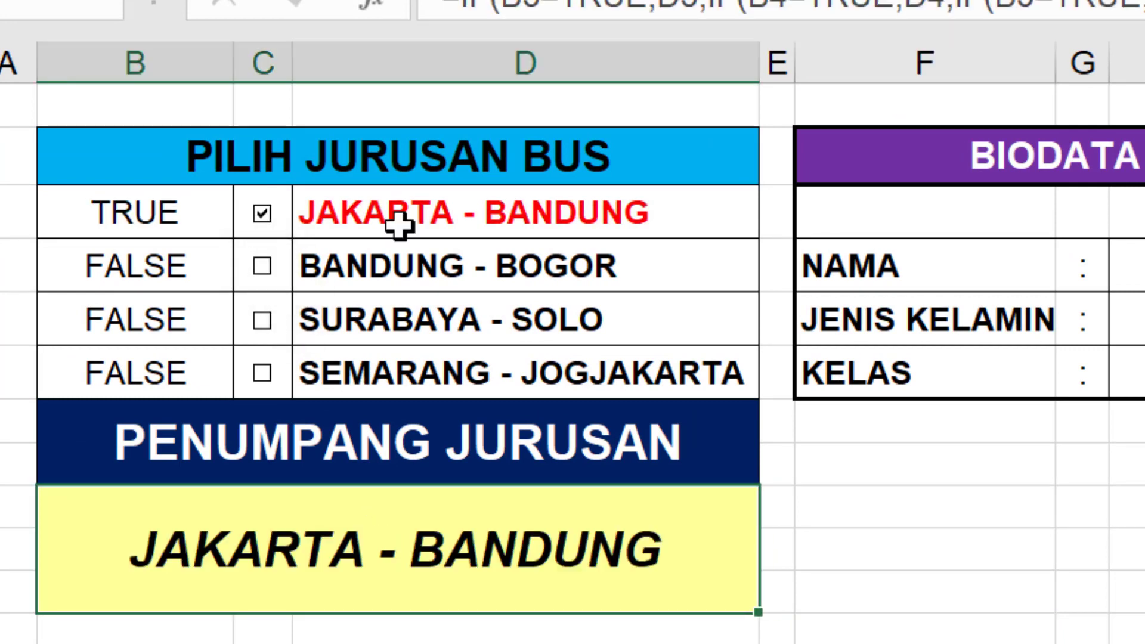
click(463, 212)
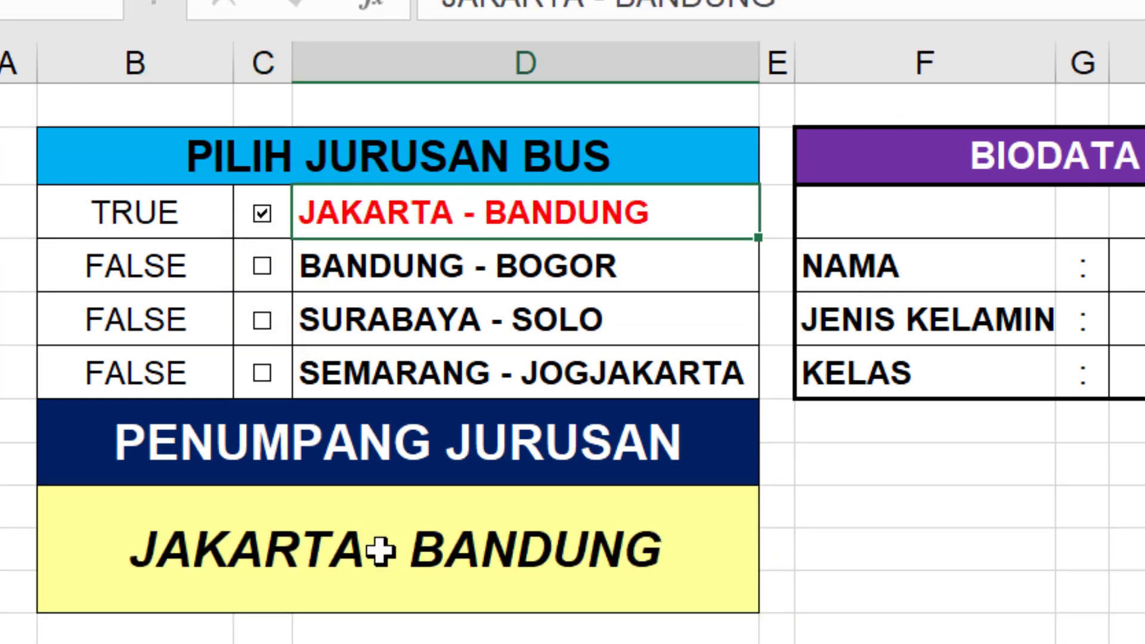
click(411, 548)
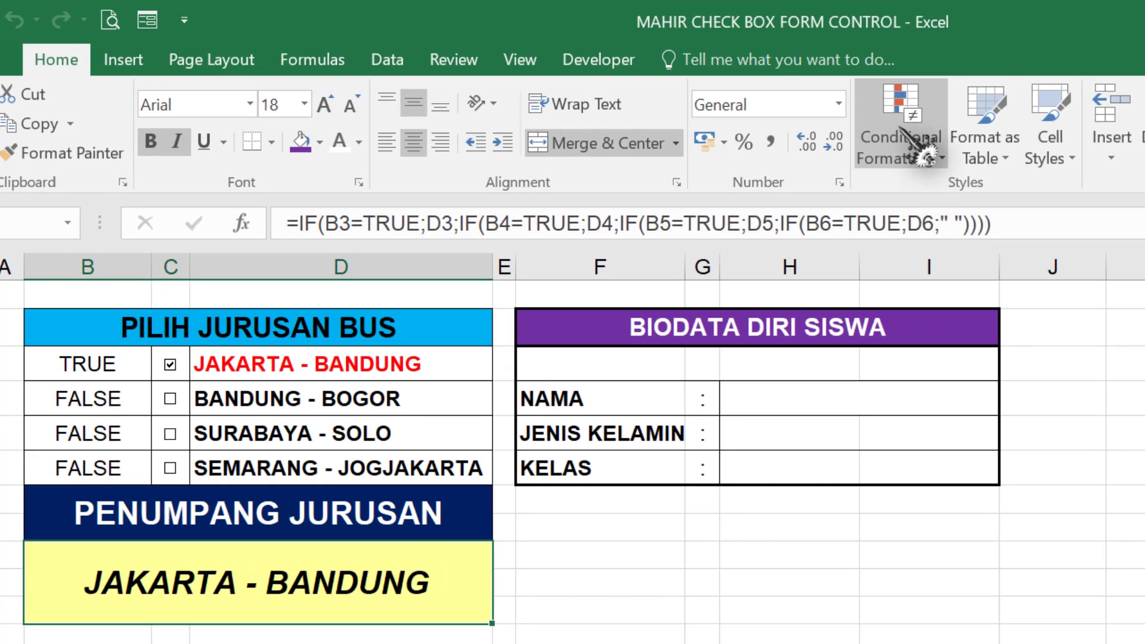
Add a 'Cell Value equal to =$D$3' conditional rule to the yellow result cell.
click(903, 153)
click(895, 467)
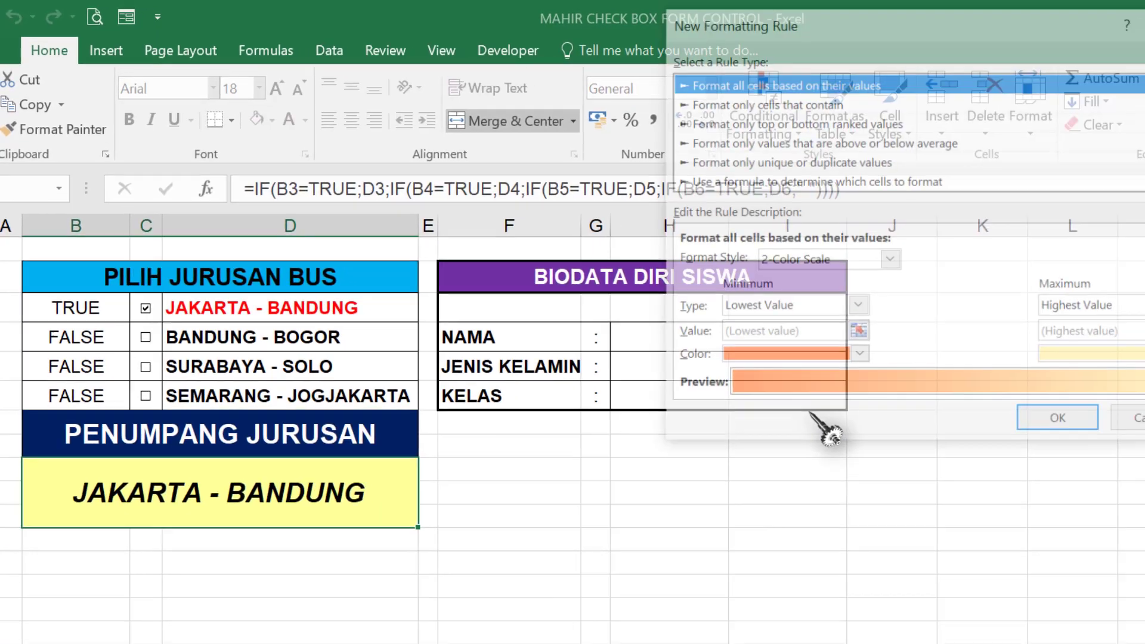
click(698, 96)
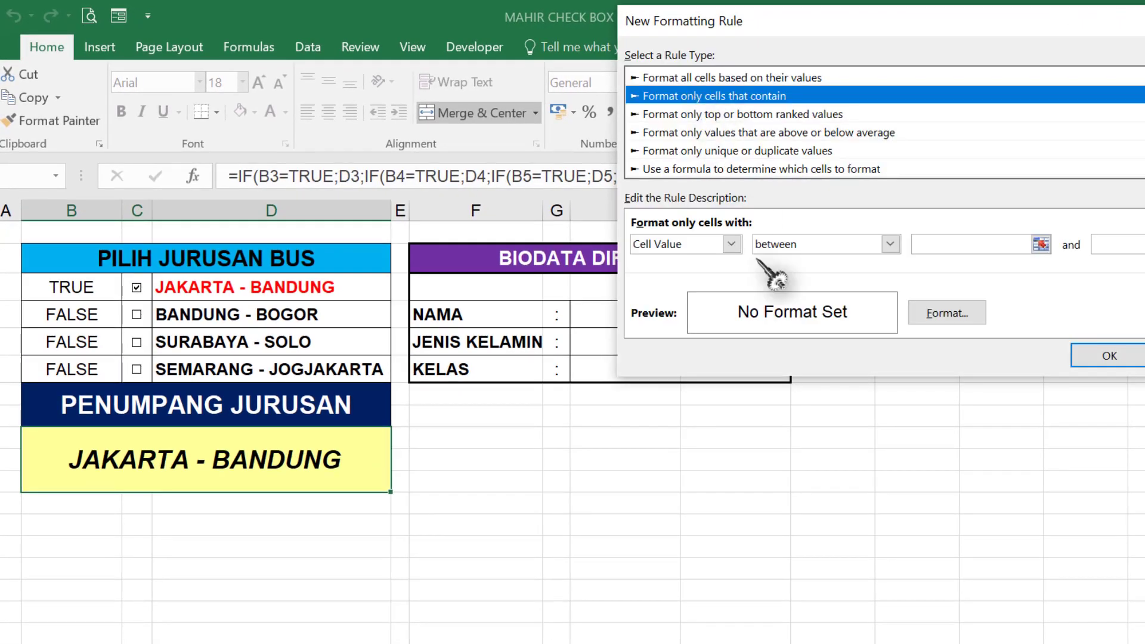
click(891, 244)
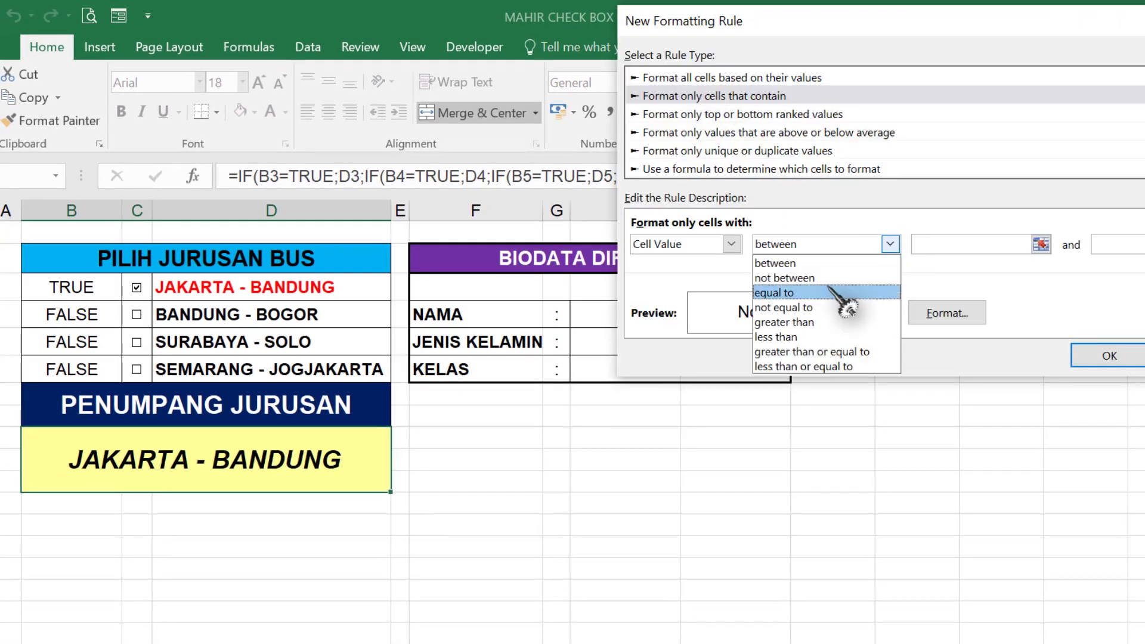
click(776, 292)
click(931, 247)
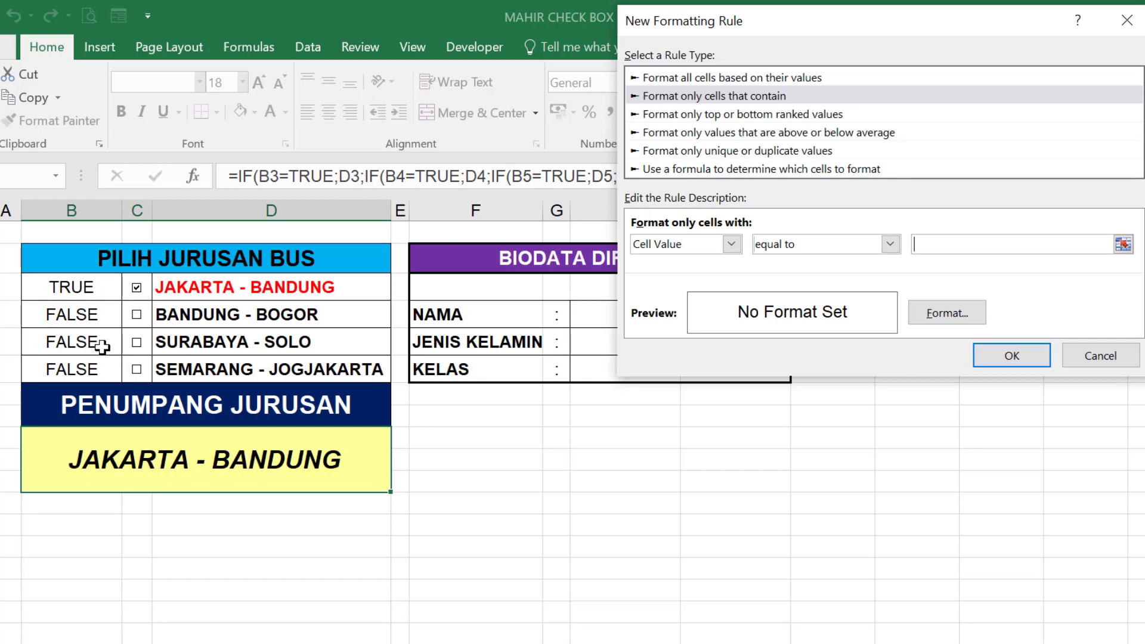
click(197, 288)
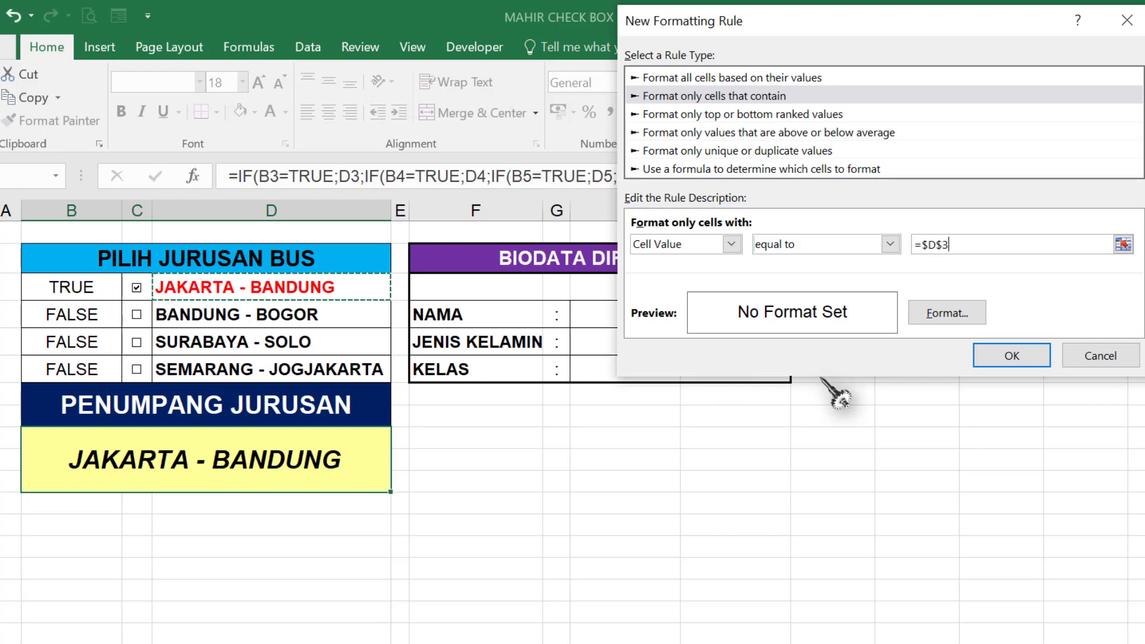
Set the rule's font colour to red and apply it.
click(925, 316)
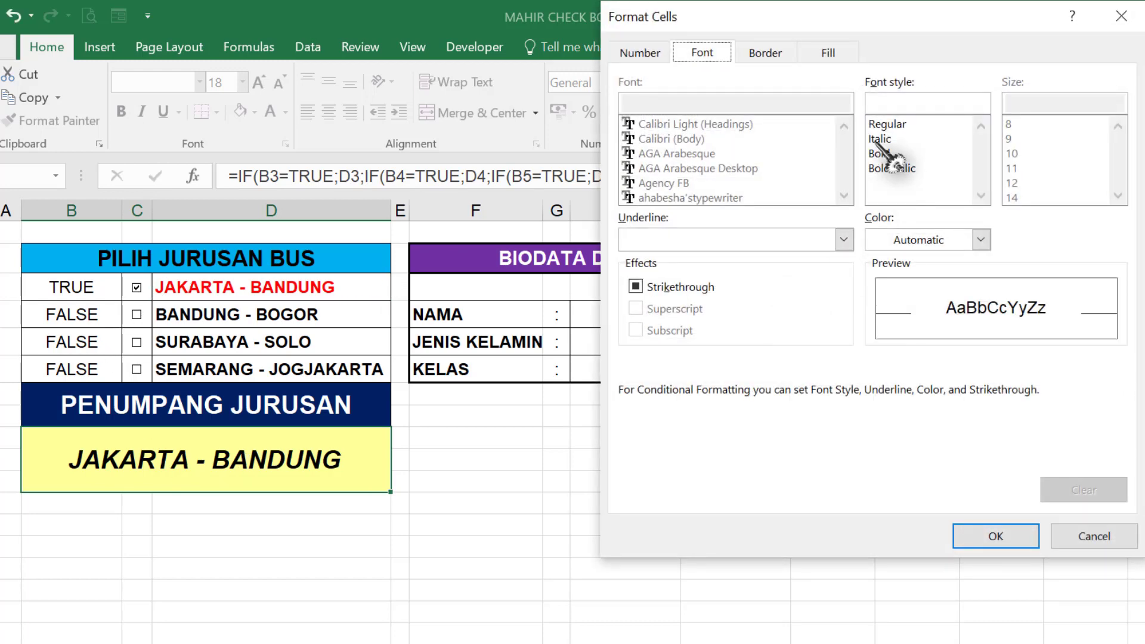
click(980, 239)
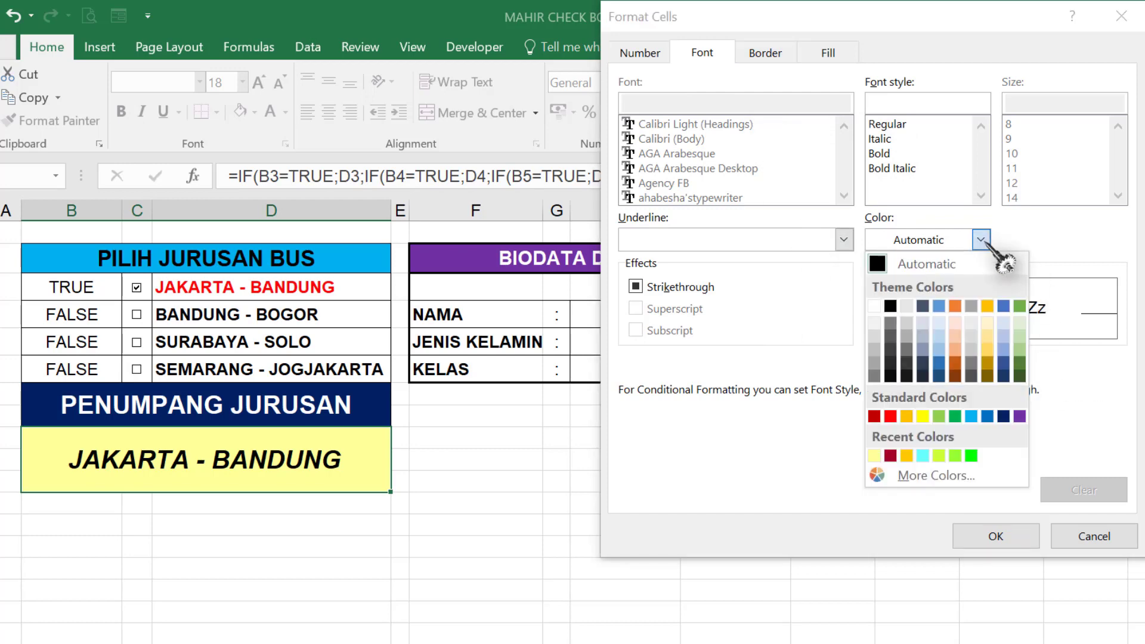
click(890, 417)
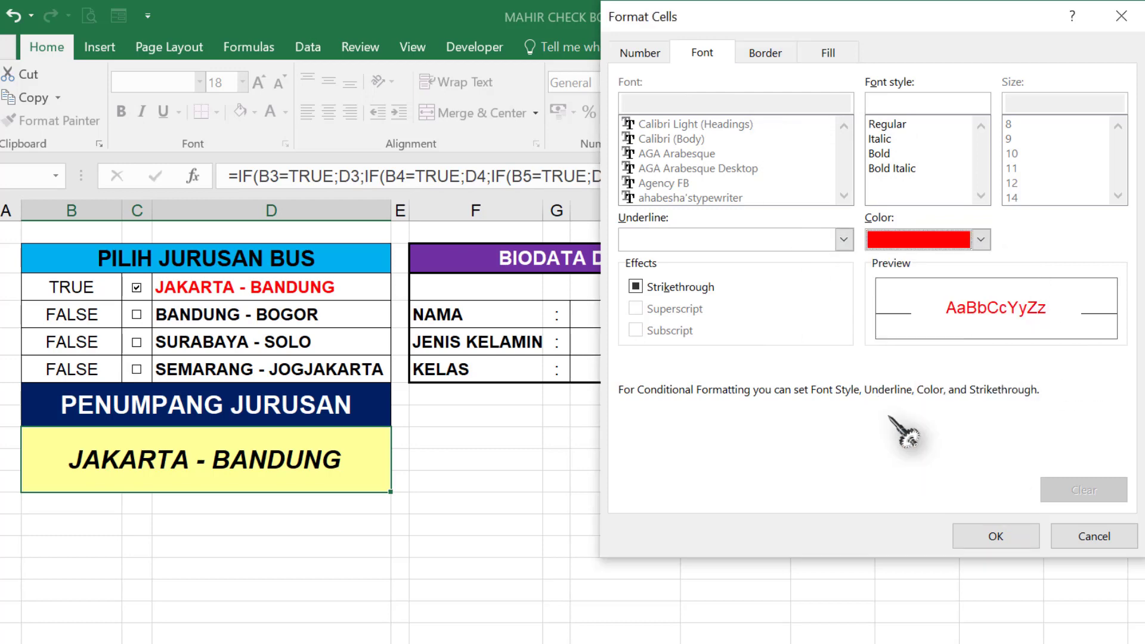
click(1014, 534)
click(1002, 354)
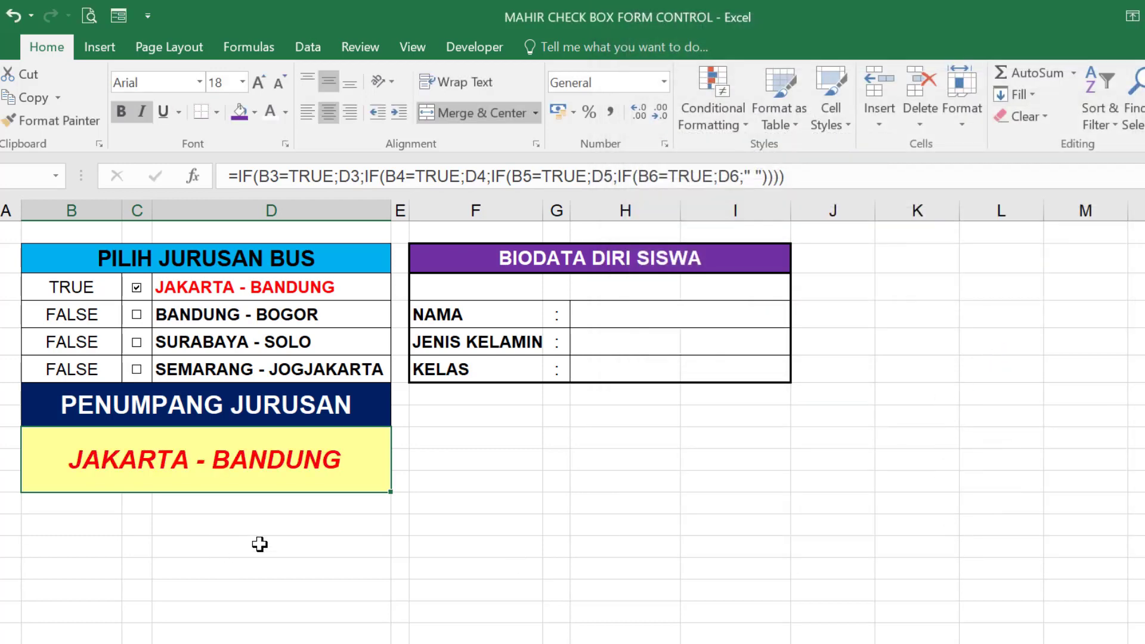
Tick and untick SURABAYA - SOLO and SEMARANG - JOGJAKARTA to test the red highlighting.
click(179, 319)
click(137, 315)
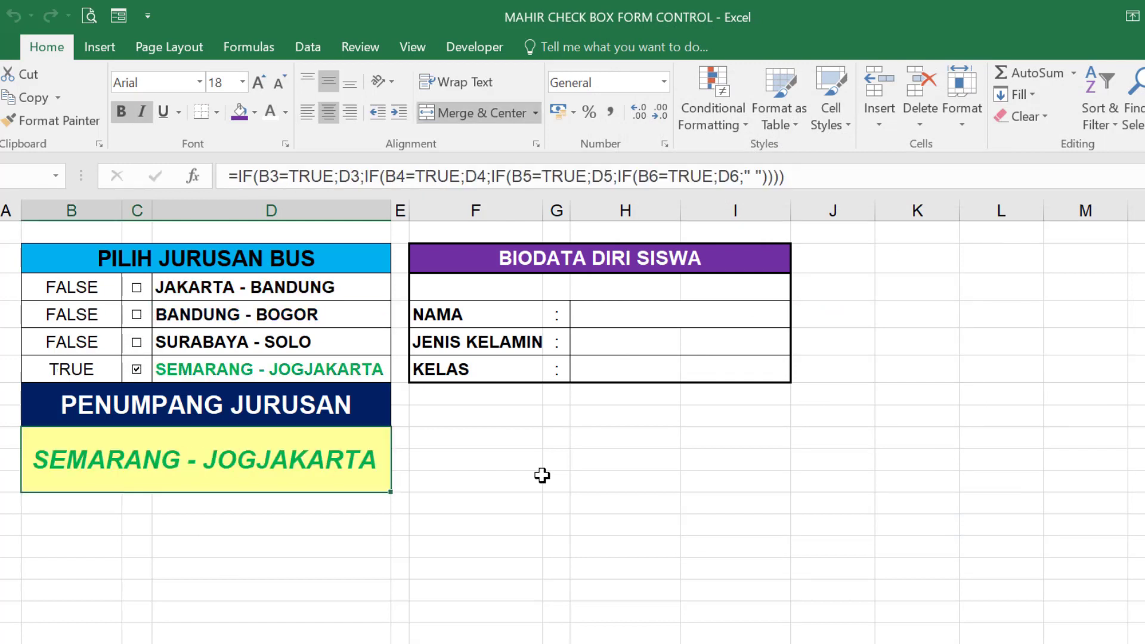
click(137, 369)
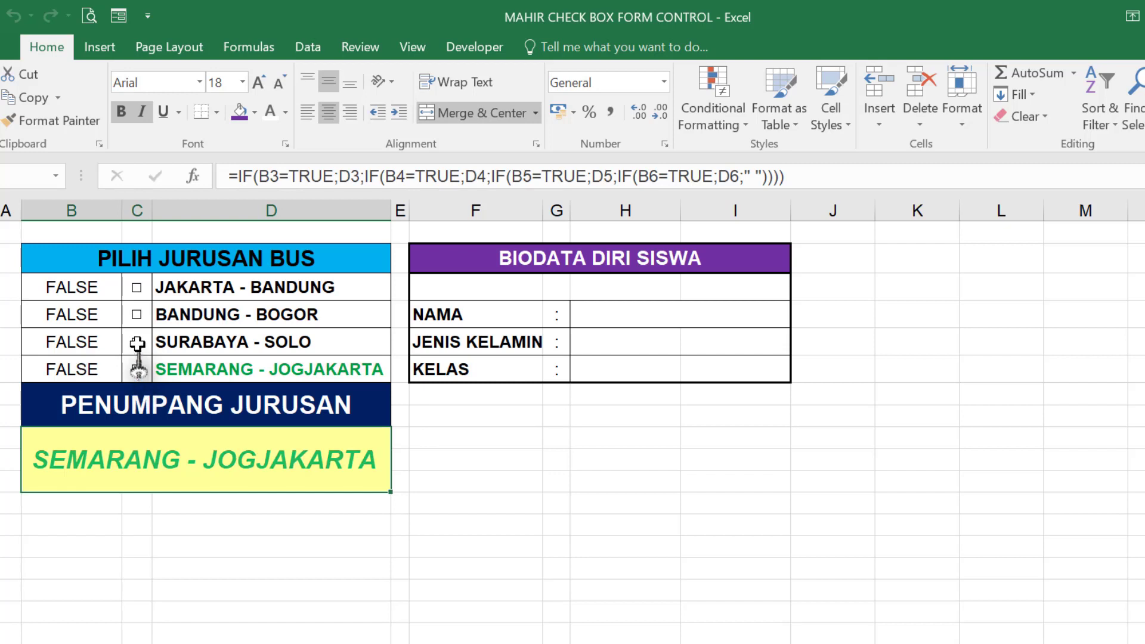
click(136, 343)
click(136, 342)
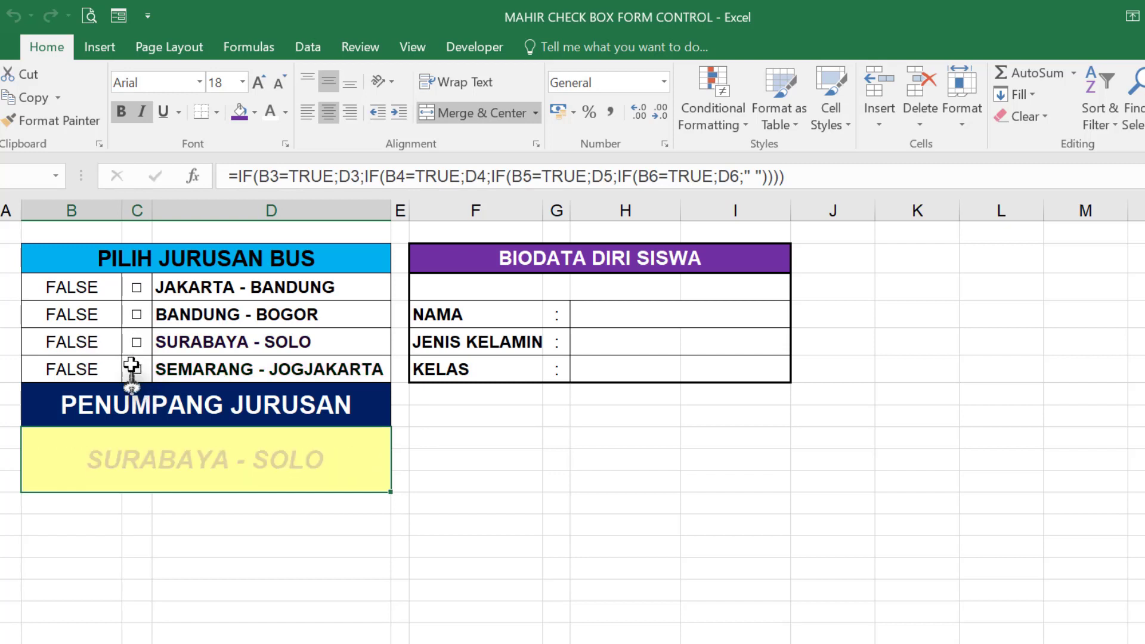
click(133, 366)
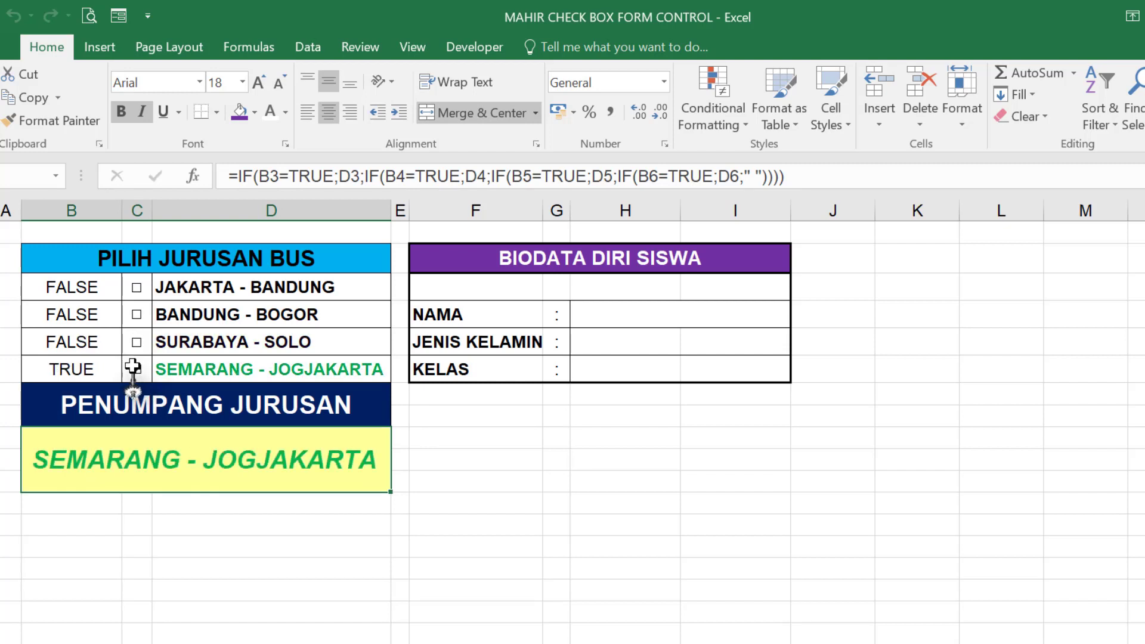
click(624, 507)
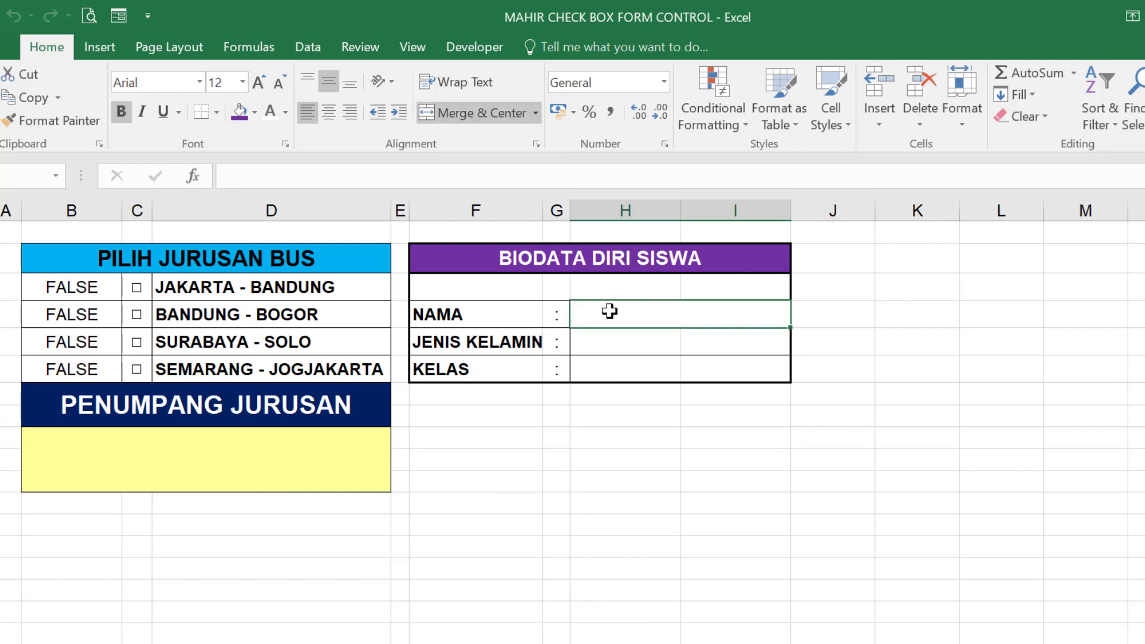
Draw a check box beside the biodata table and label it PRIA.
click(953, 391)
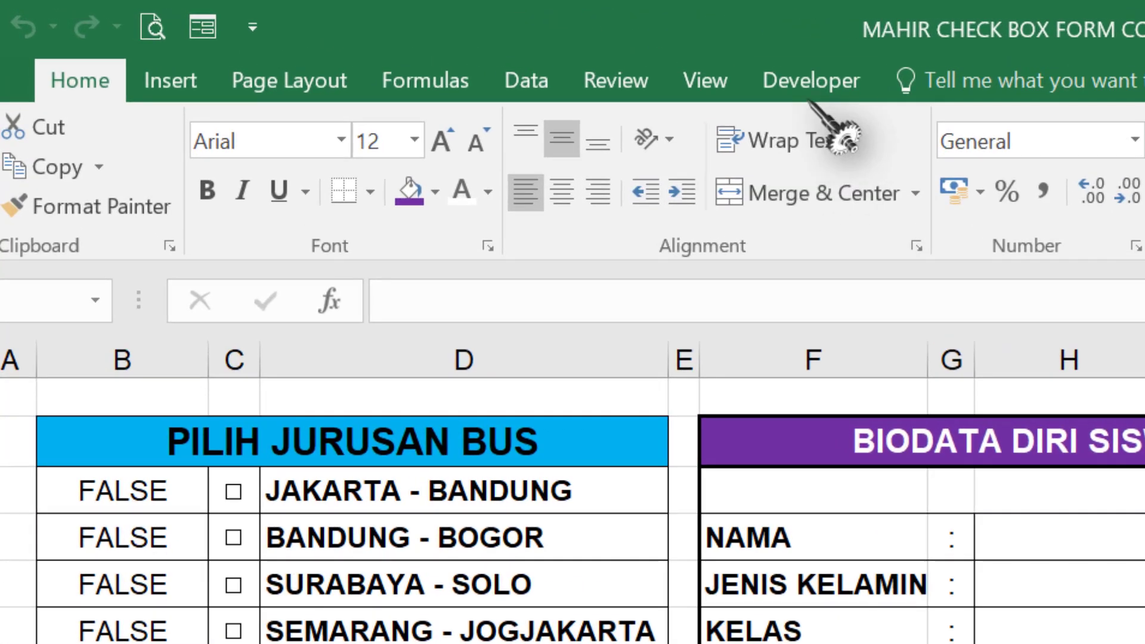
click(481, 54)
click(623, 214)
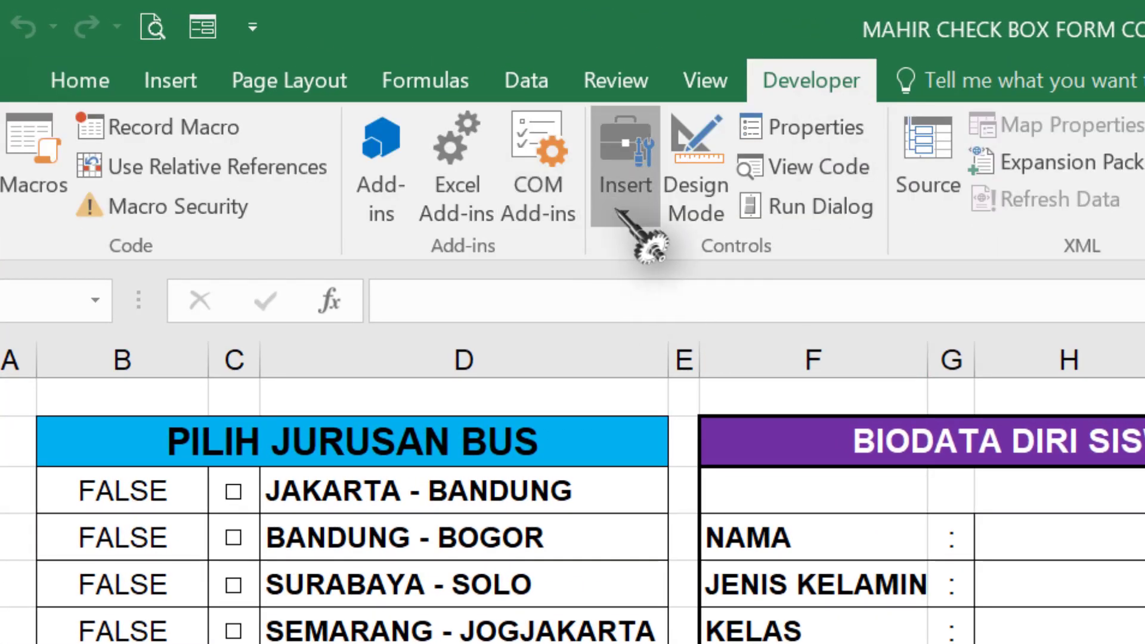
click(683, 322)
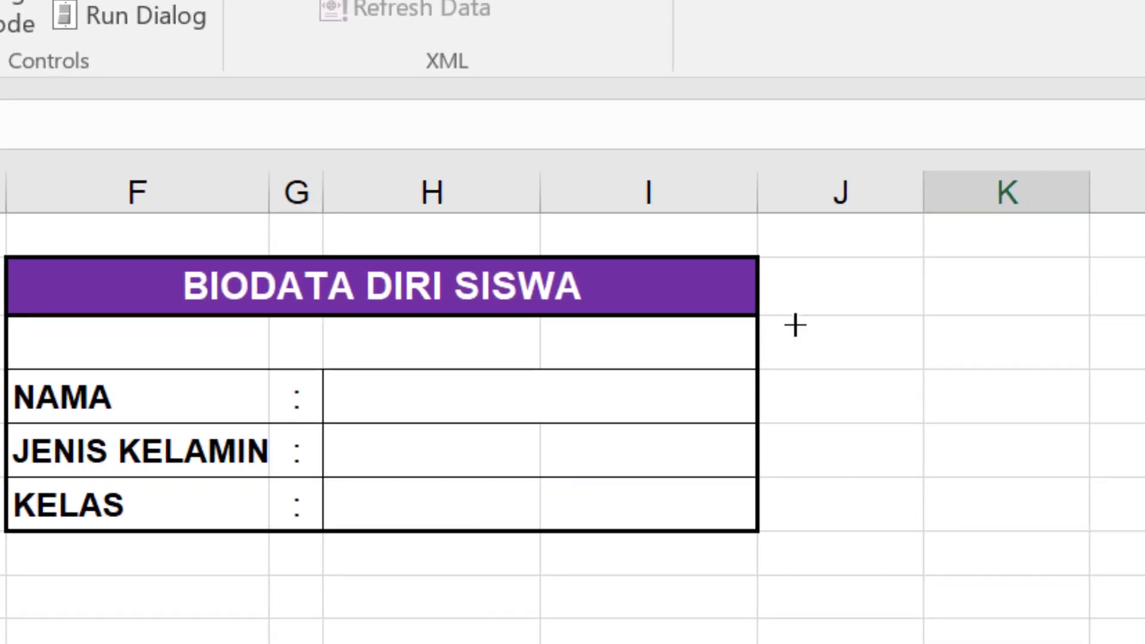
drag(782, 320, 957, 367)
right_click(821, 340)
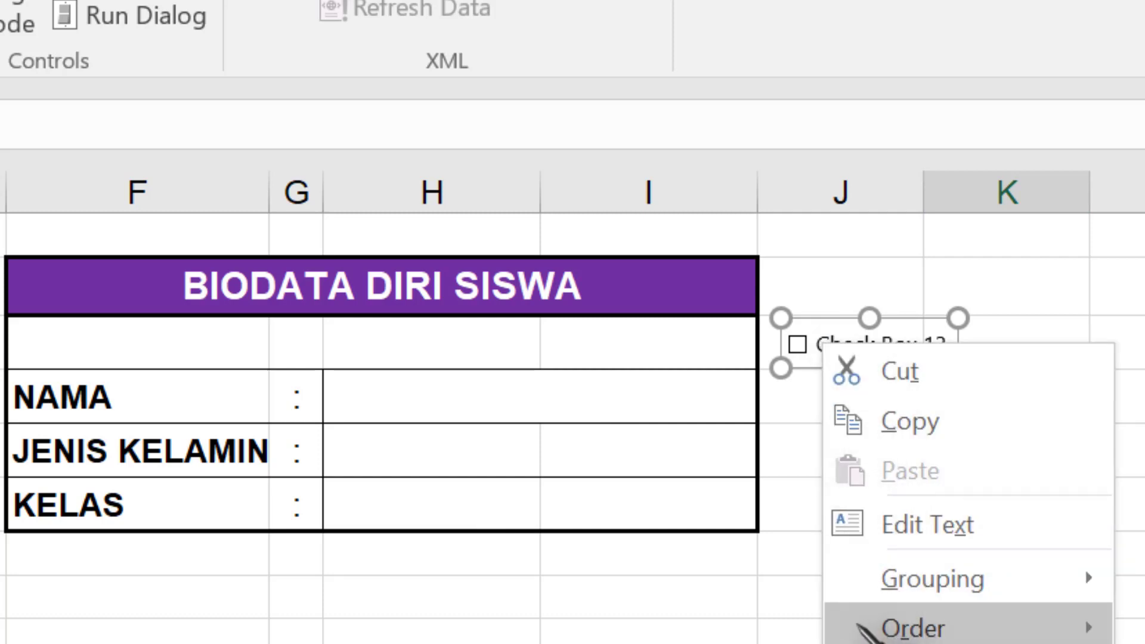
click(901, 528)
drag(994, 349, 1019, 404)
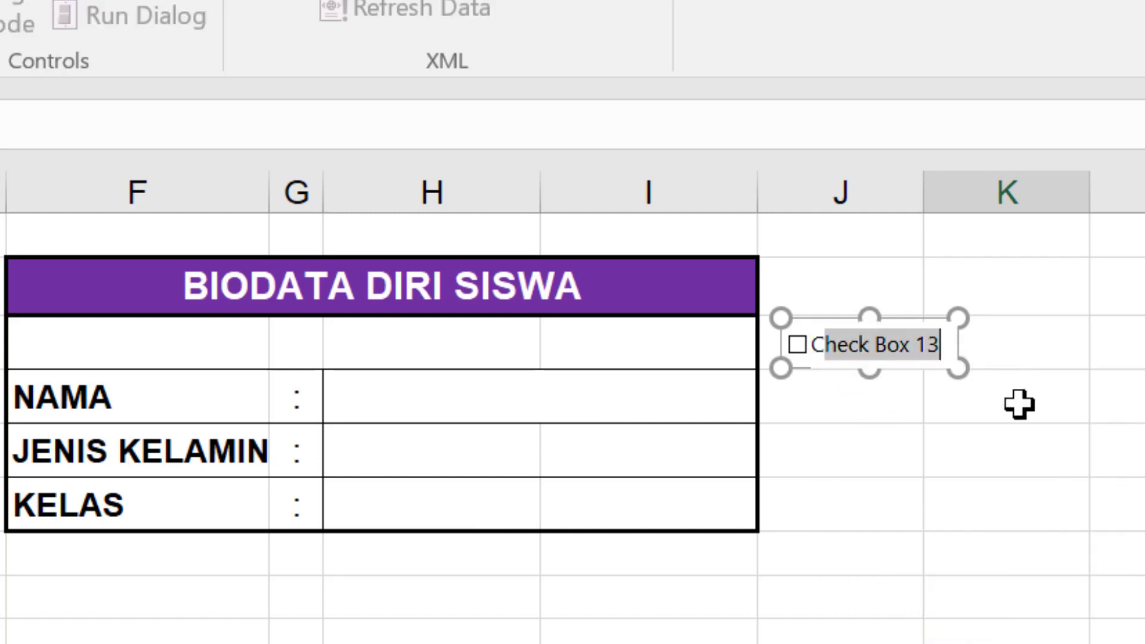
key(BackSpace)
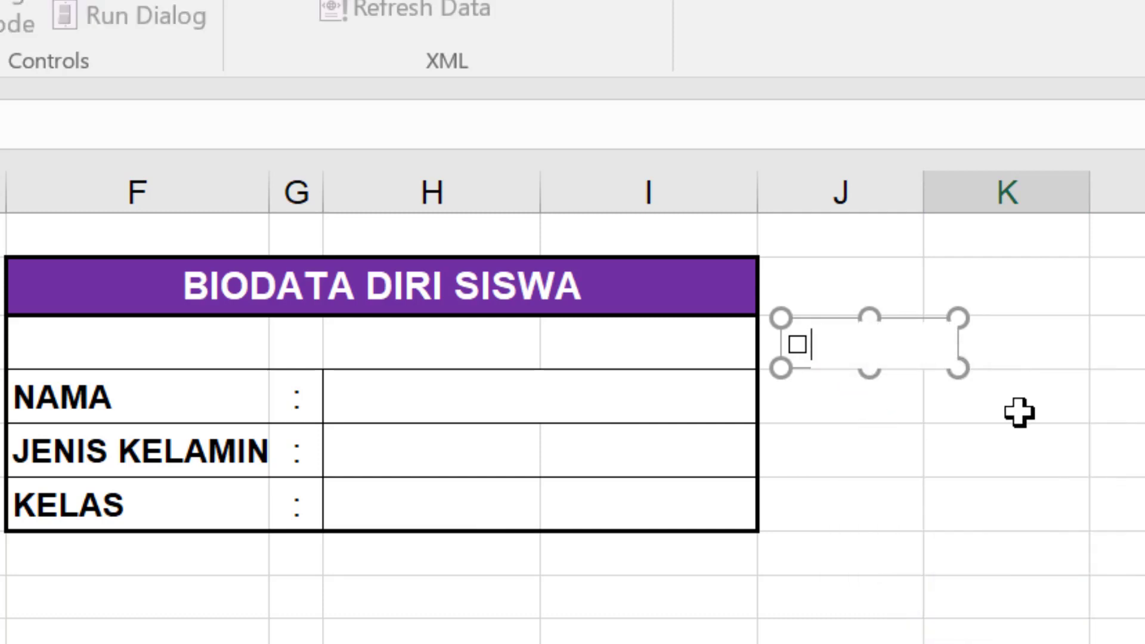
text(PRIA)
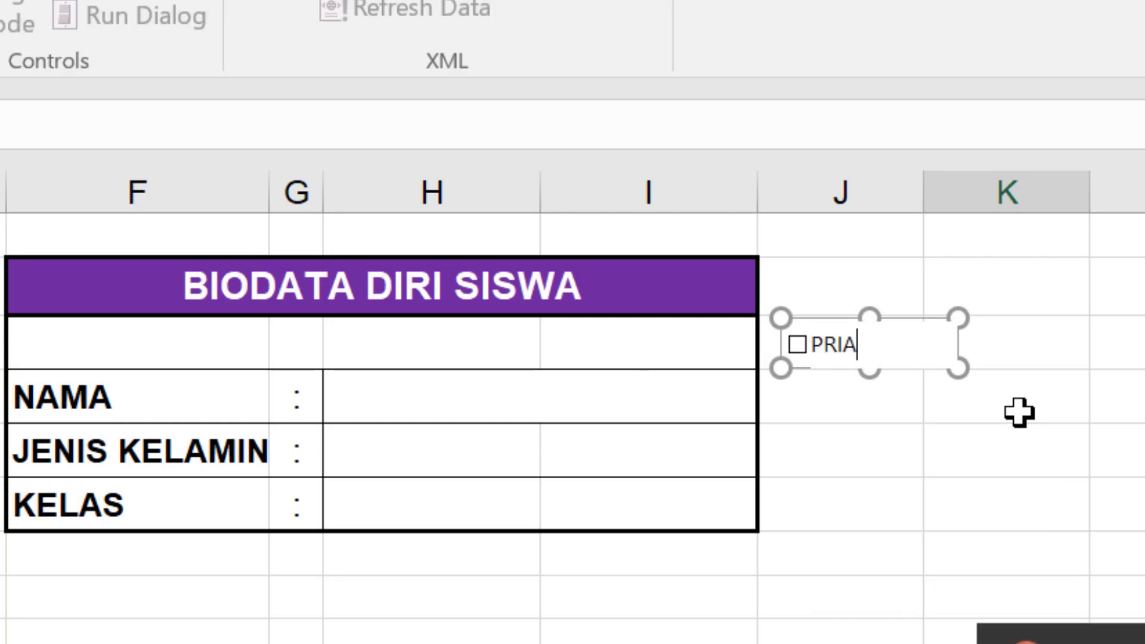
click(1019, 412)
Duplicate it as WANITA under PRIA and paste another PRIA copy below the table.
right_click(891, 354)
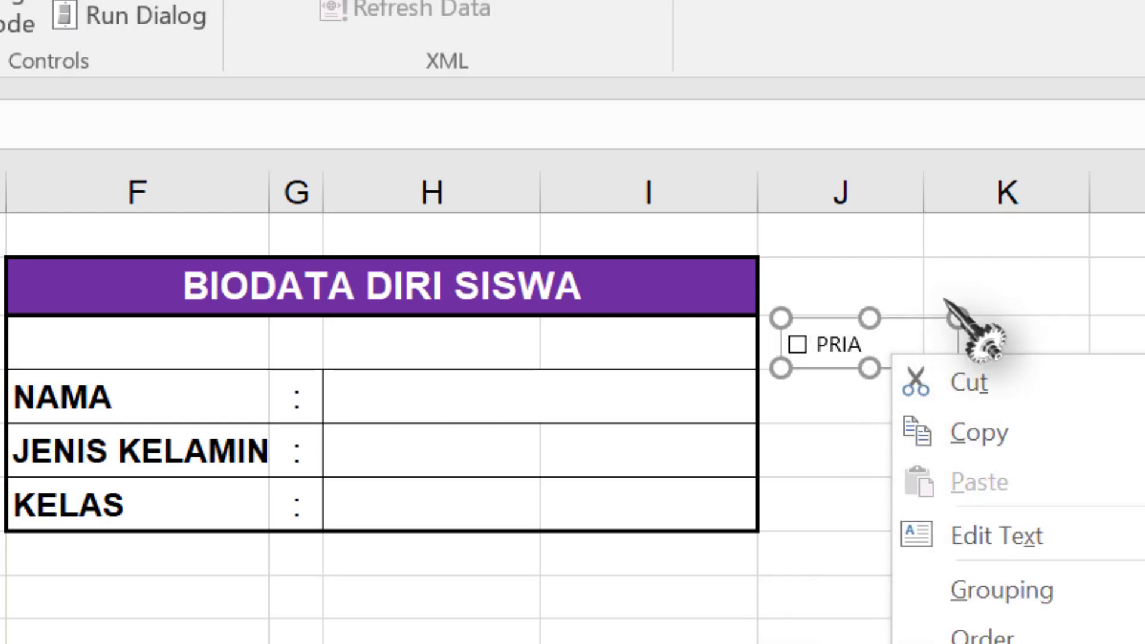
drag(958, 319, 923, 315)
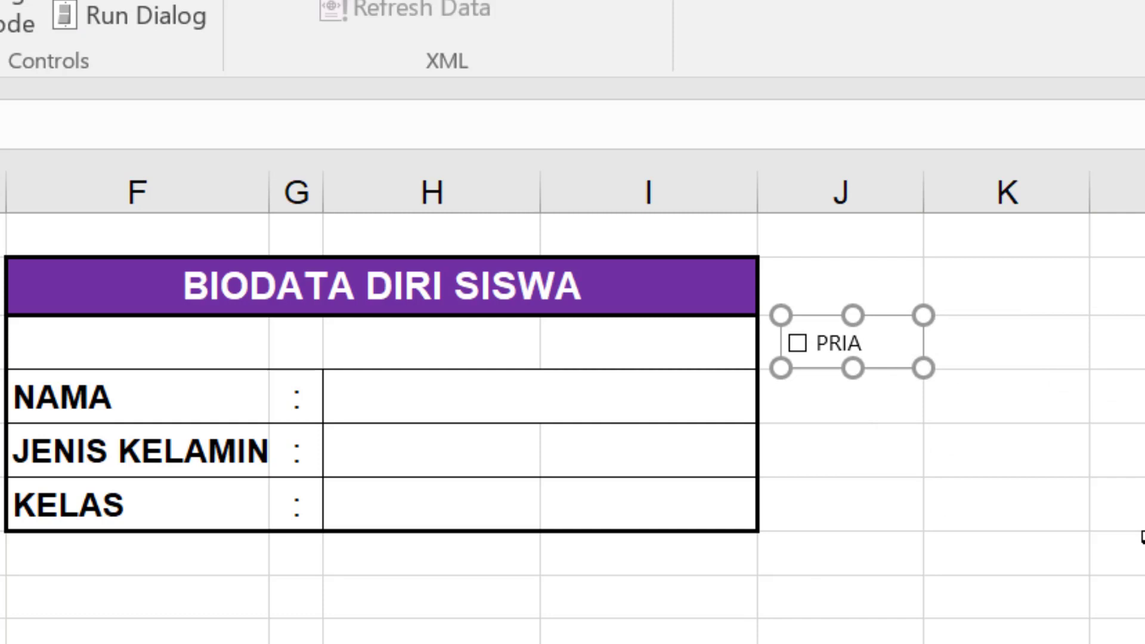
key(ctrl+d)
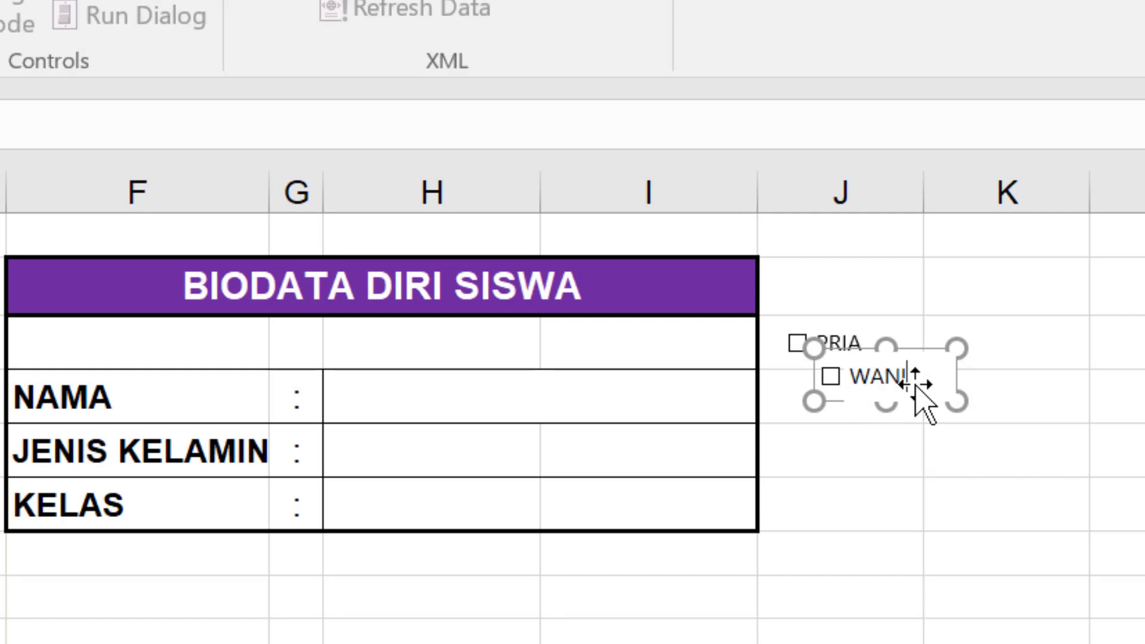
click(1072, 595)
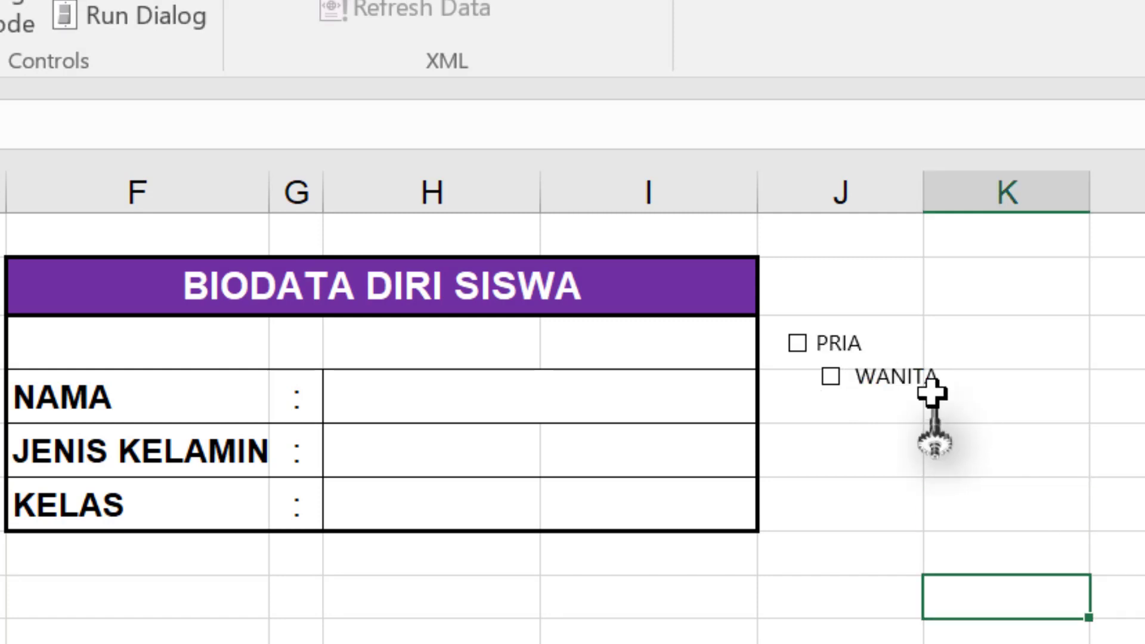
drag(930, 406, 883, 426)
click(841, 596)
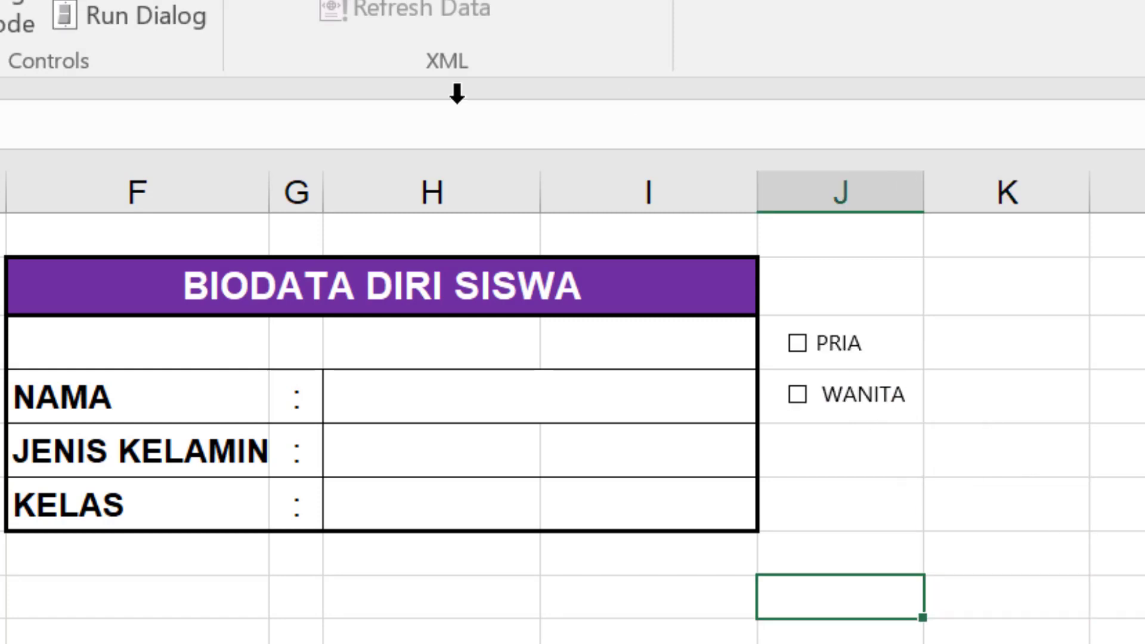
right_click(832, 393)
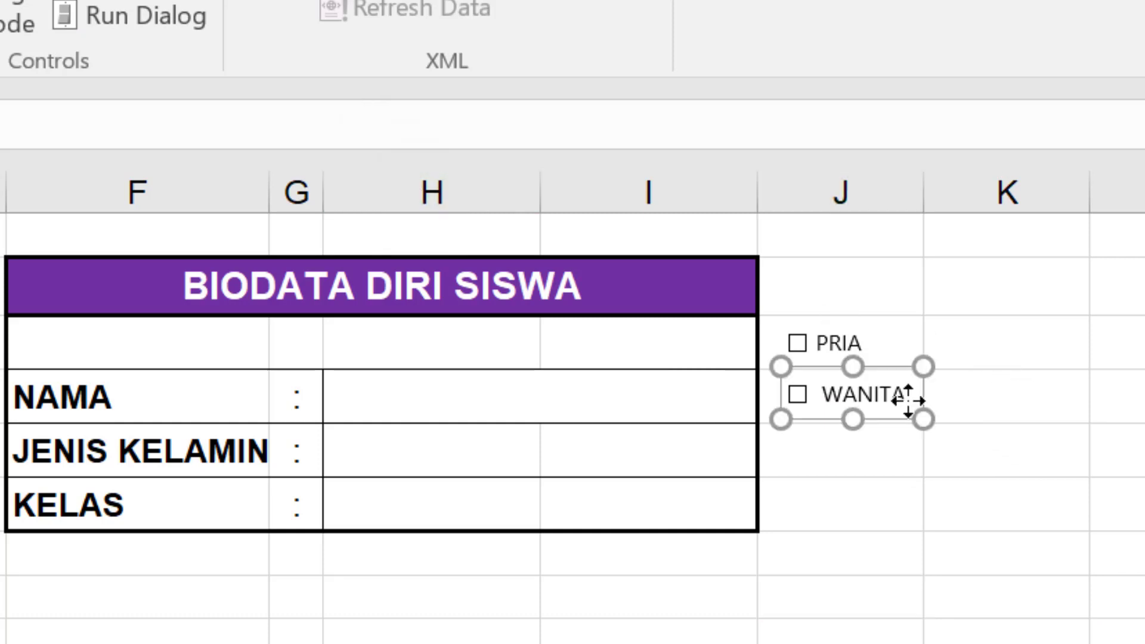
key(Escape)
click(713, 594)
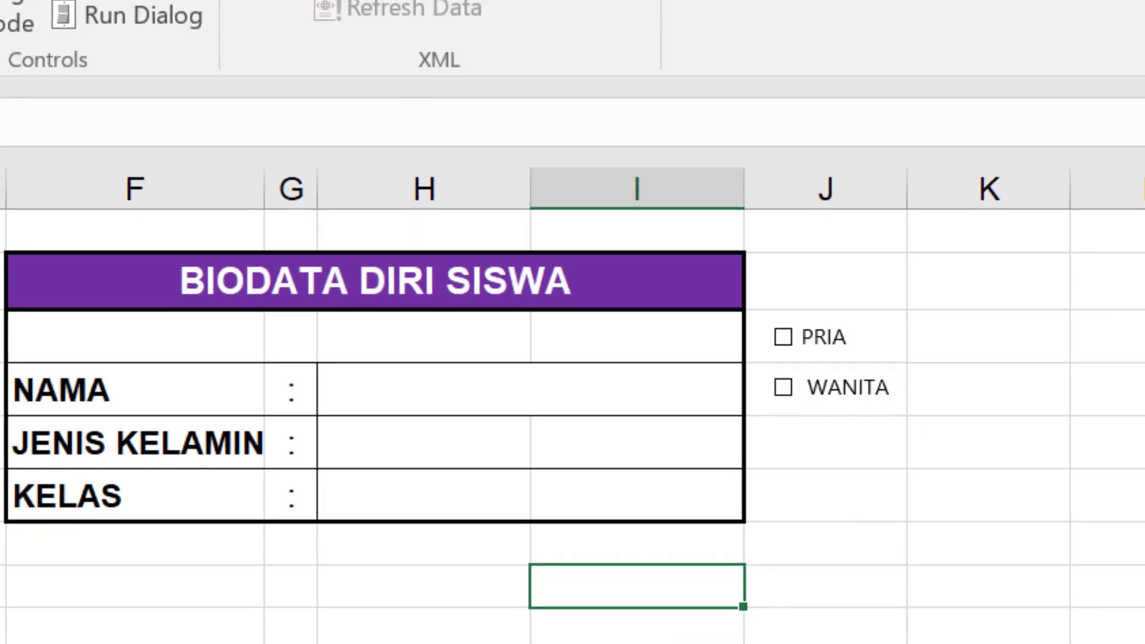
key(ctrl+v)
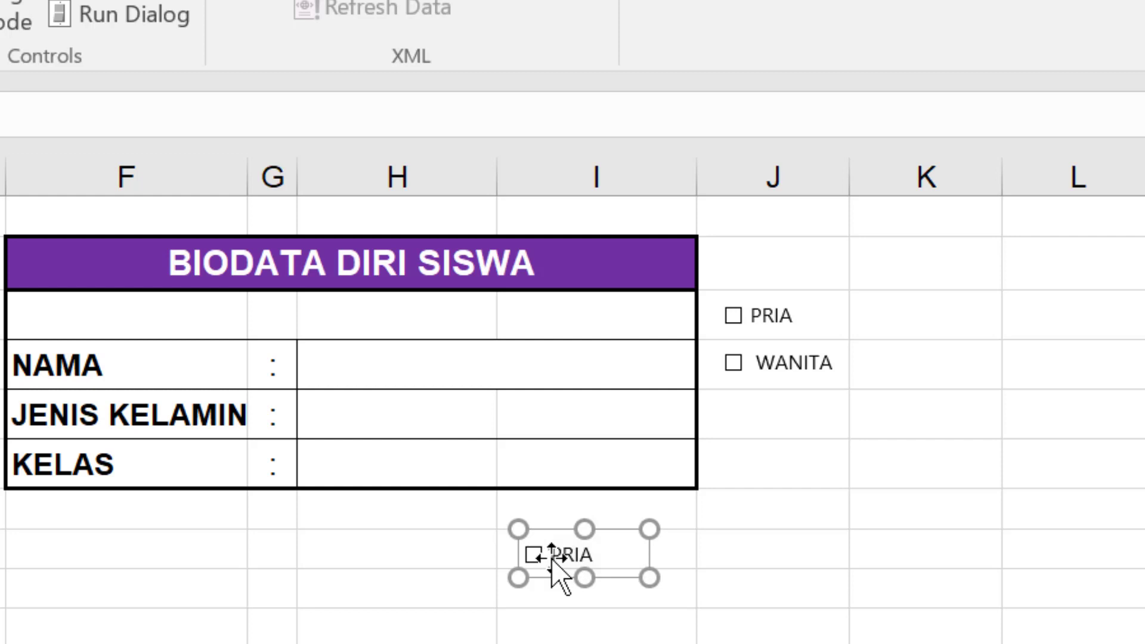
Rename the copied box 1 ( Satu ), duplicate it to the right and left-align it.
drag(552, 564, 639, 574)
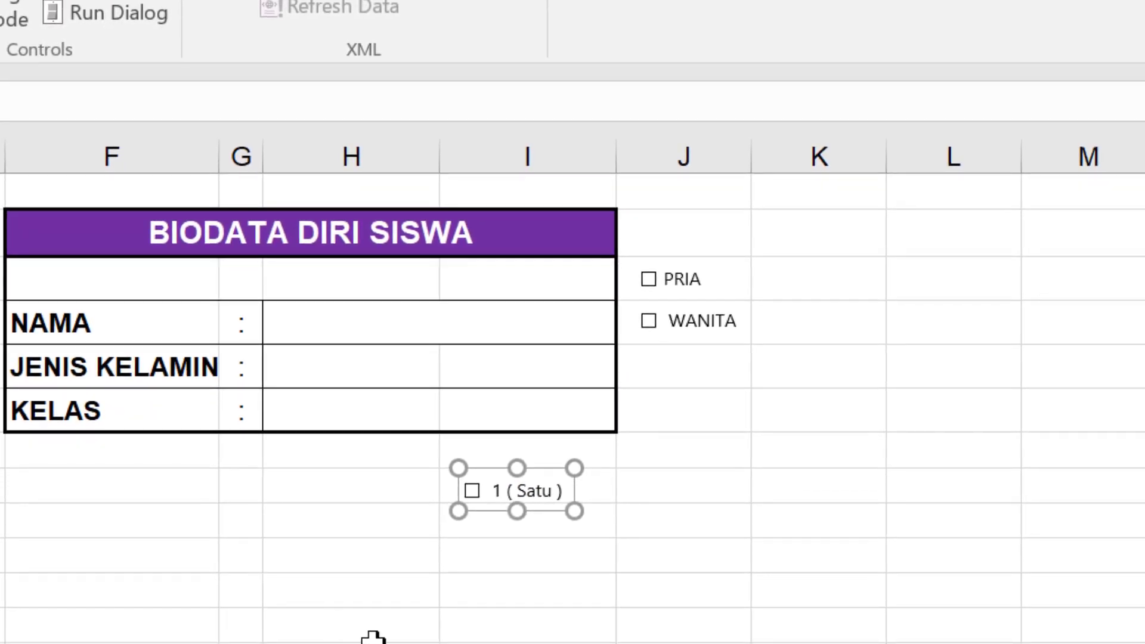
click(373, 642)
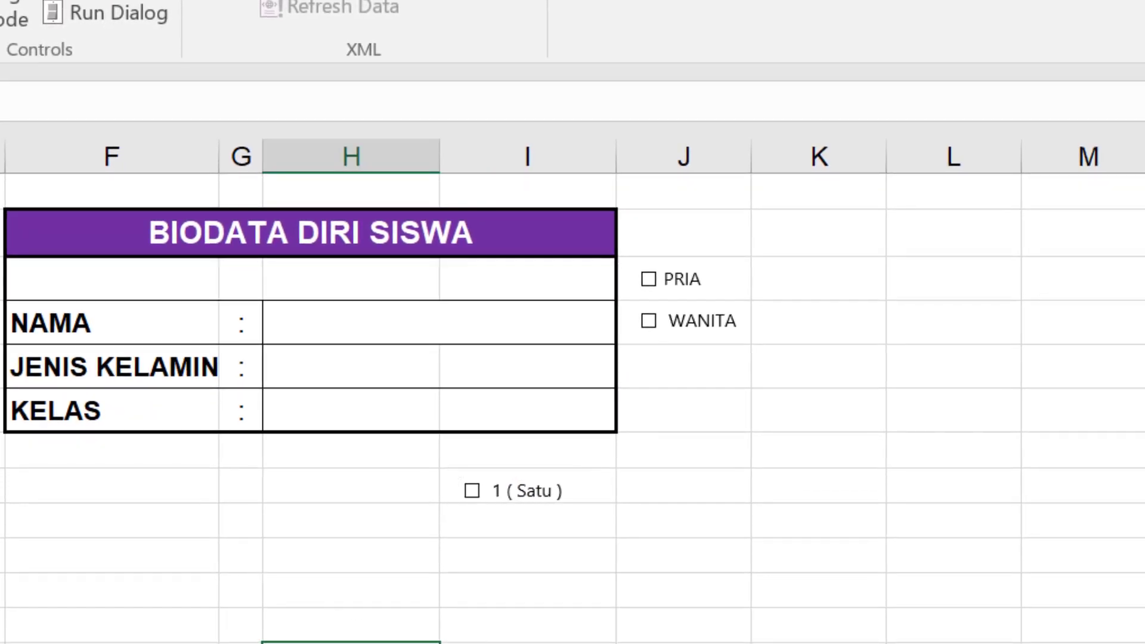
ctrl+click(525, 491)
key(ctrl+d)
key(ctrl+d)
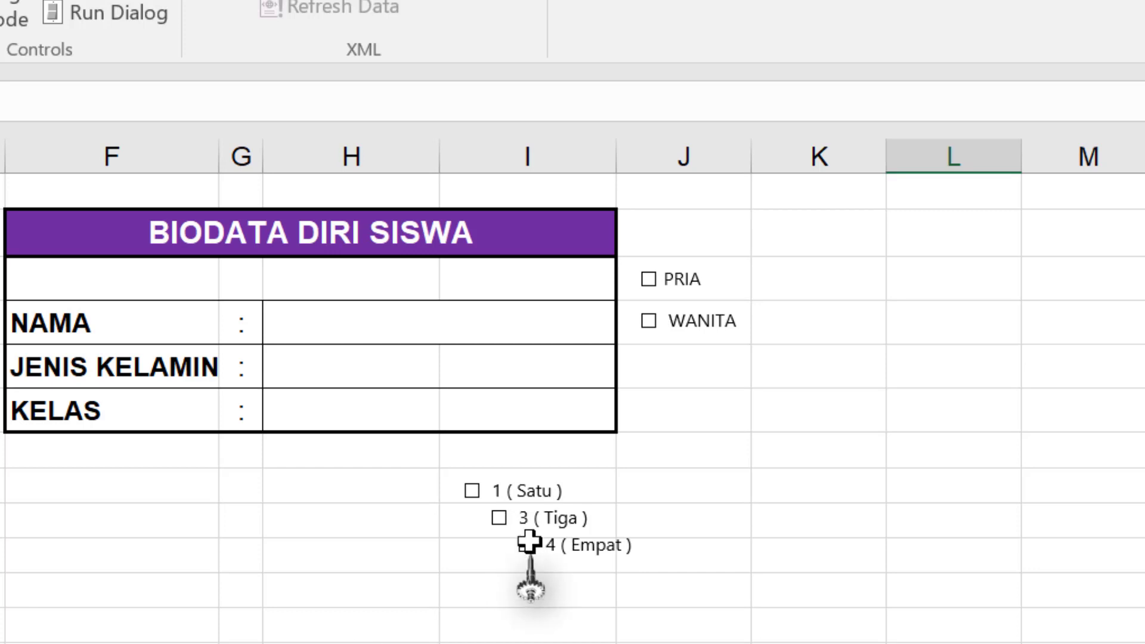
right_click(568, 490)
drag(571, 490, 633, 478)
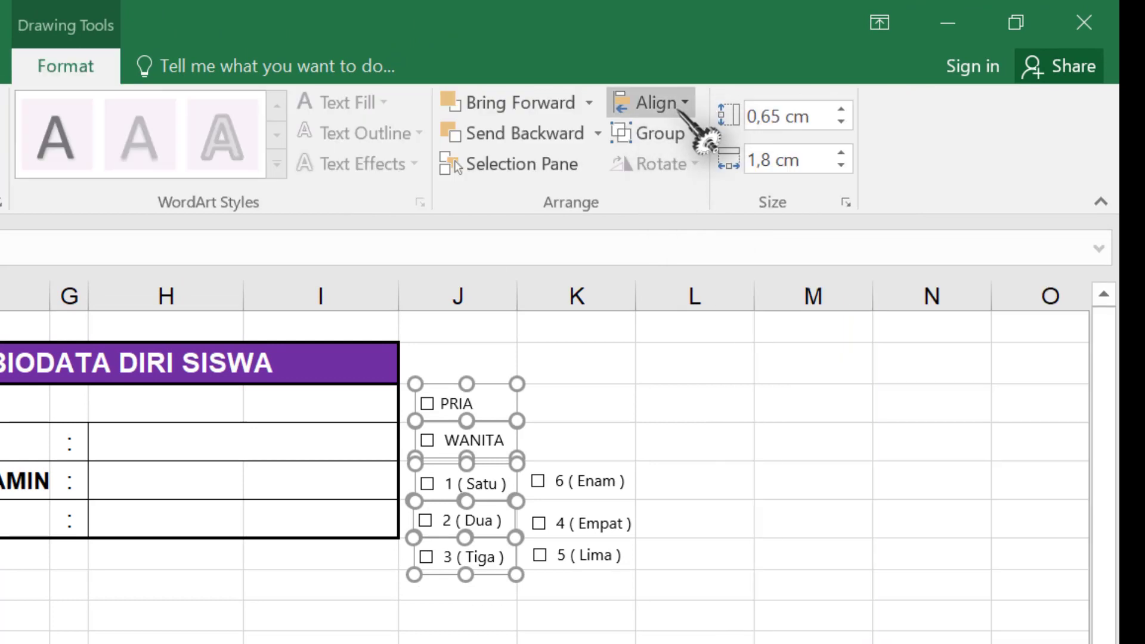
click(680, 110)
click(671, 139)
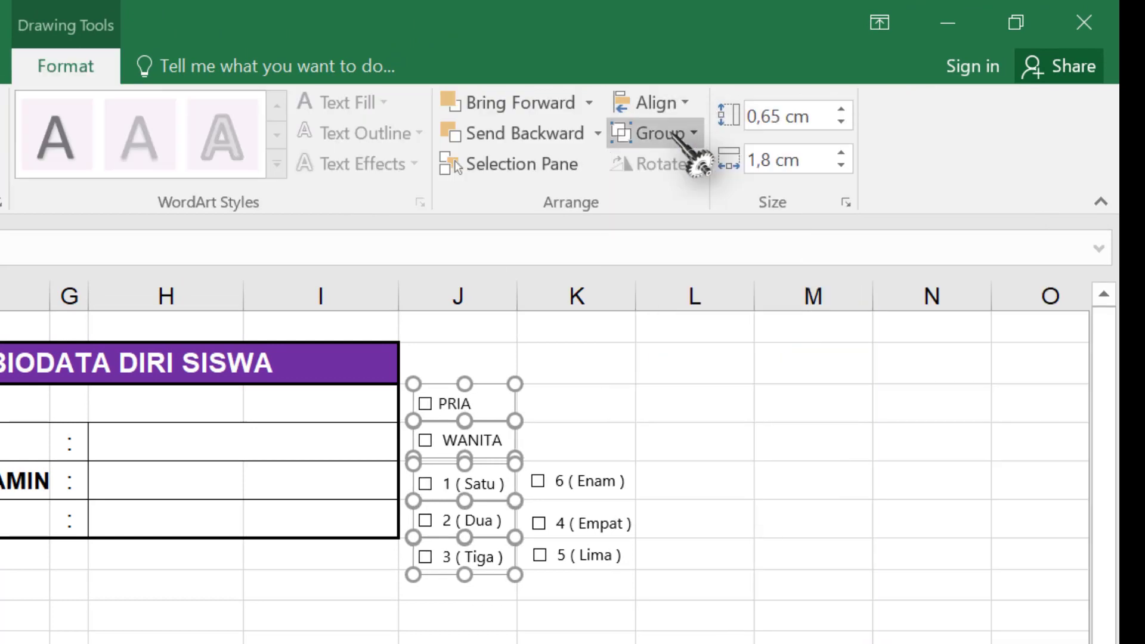
click(770, 556)
Align the left edges of the 6 ( Enam ), 4 ( Empat ) and 5 ( Lima ) check boxes.
right_click(617, 483)
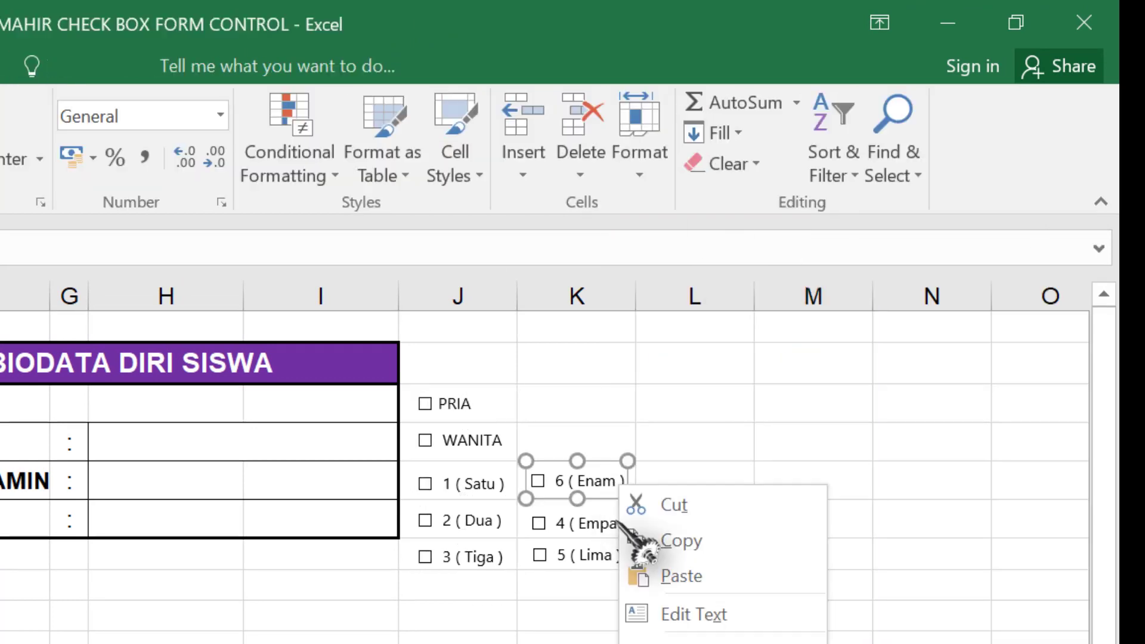
key(Escape)
ctrl+click(599, 524)
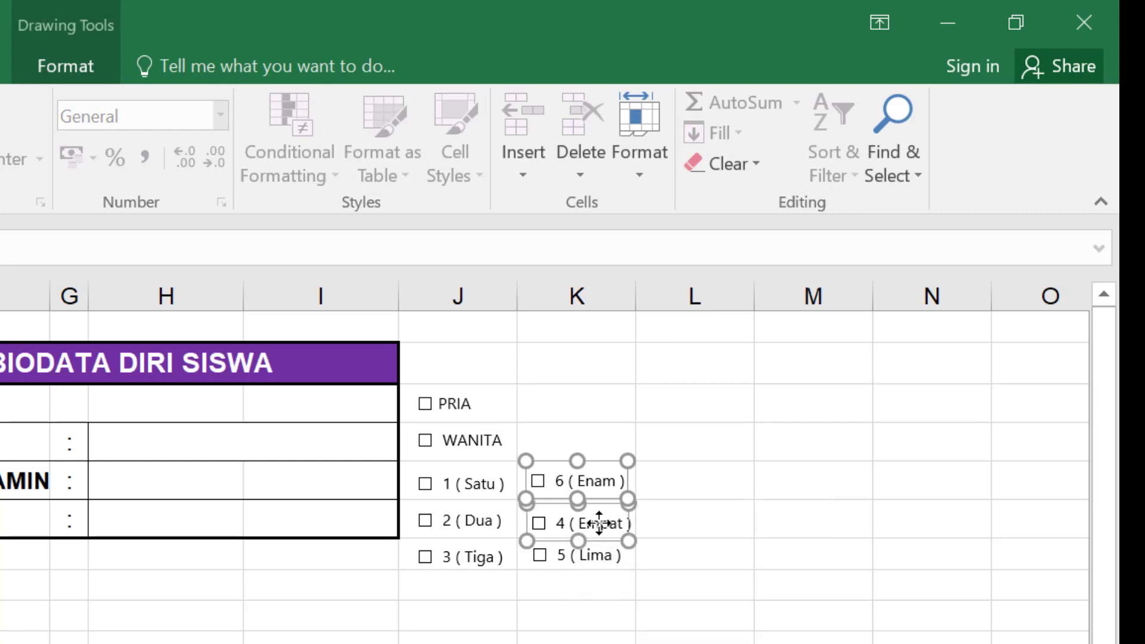
ctrl+click(607, 556)
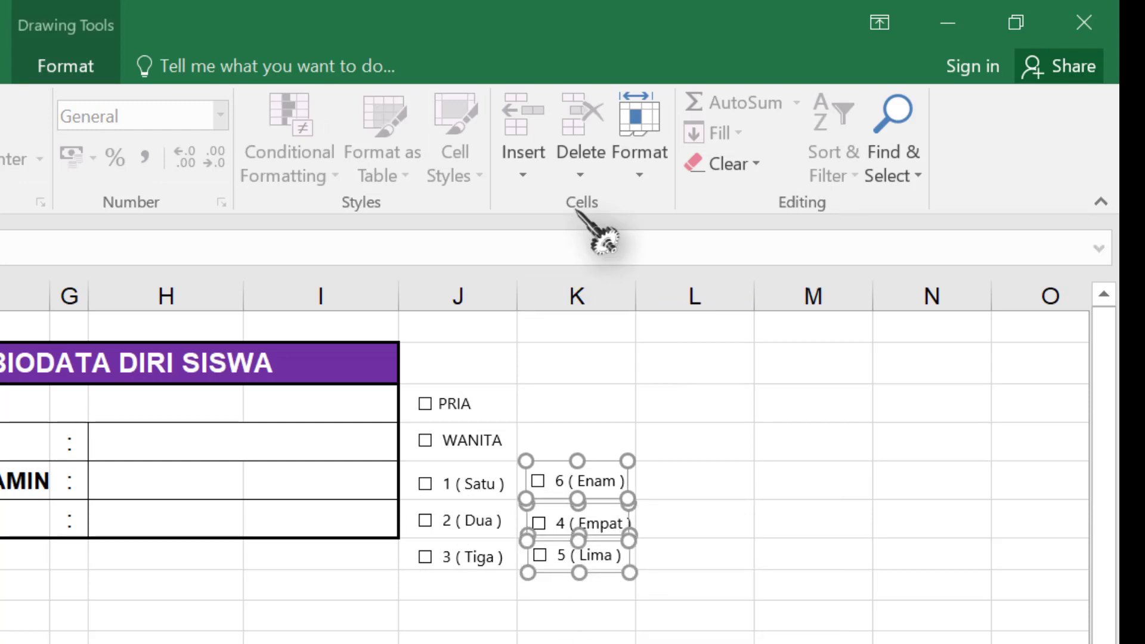
click(70, 69)
click(683, 103)
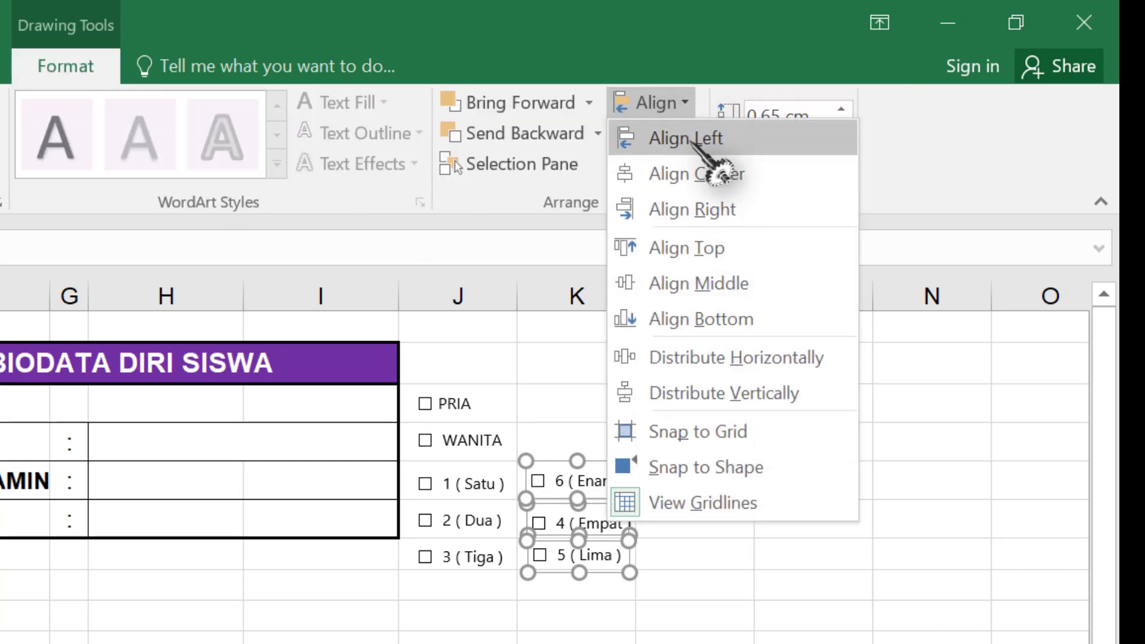
click(691, 139)
click(875, 529)
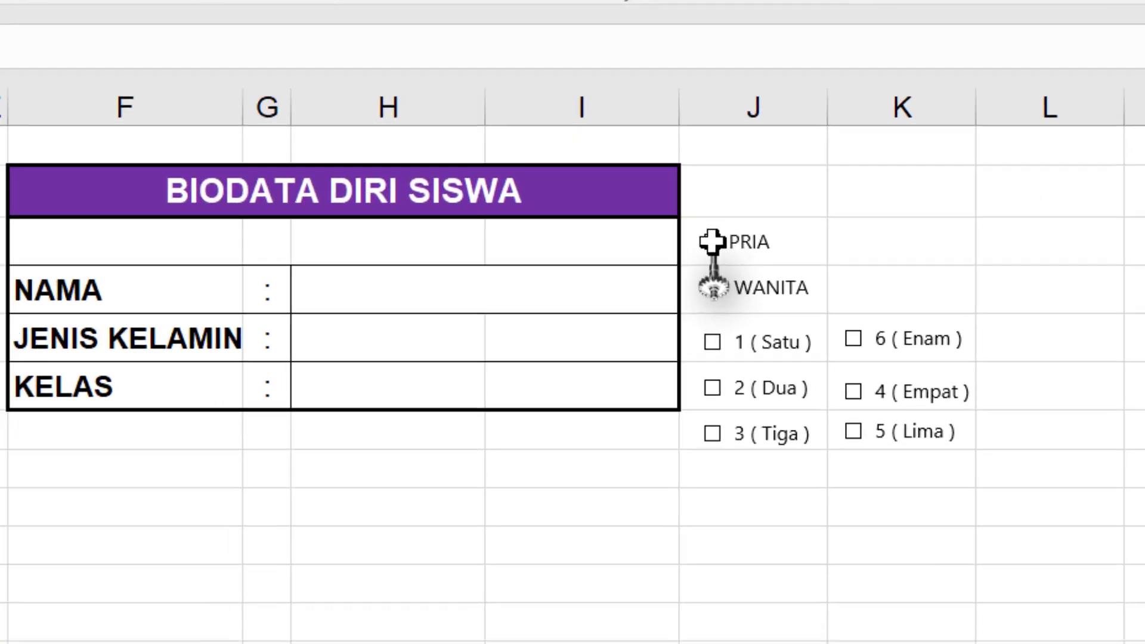
Link the PRIA check box to cell K3 and the WANITA check box to K4.
right_click(423, 403)
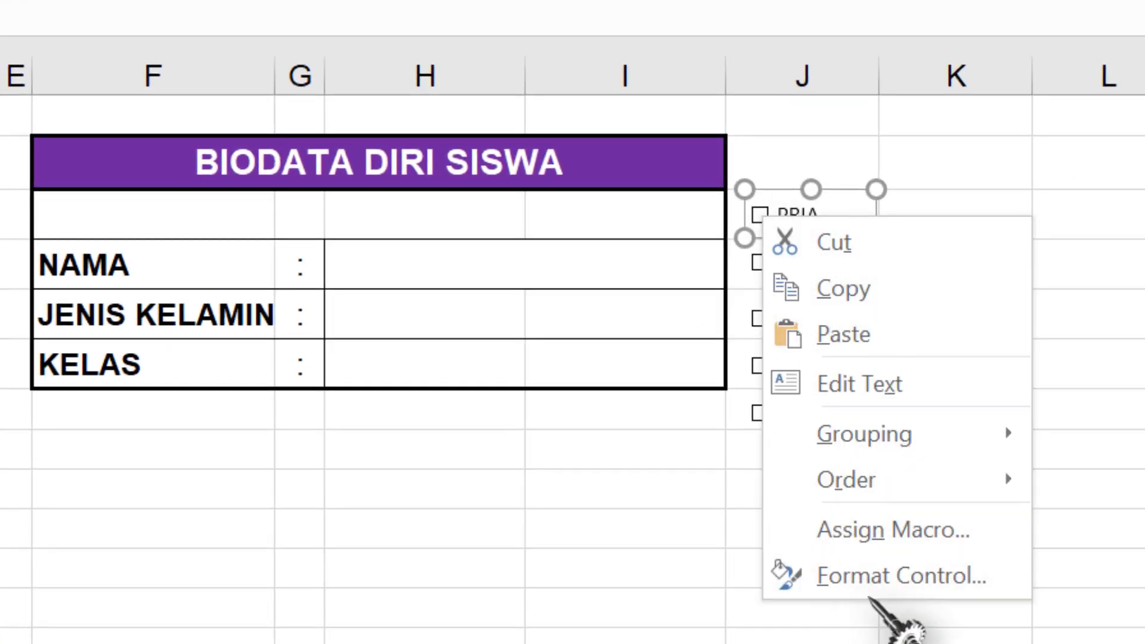
click(889, 576)
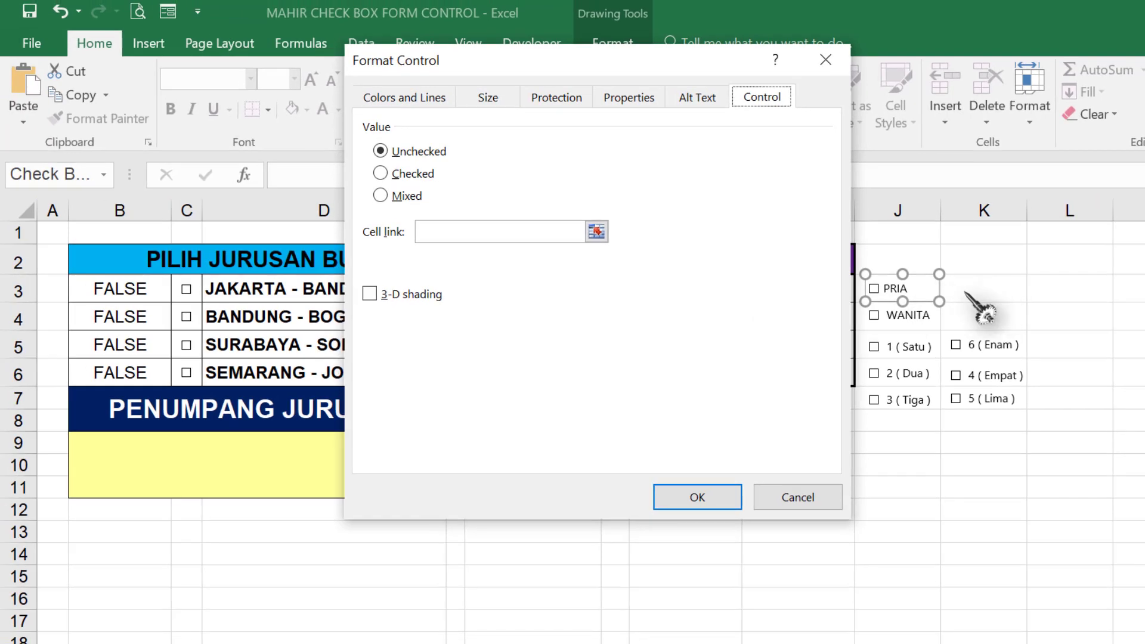
click(458, 239)
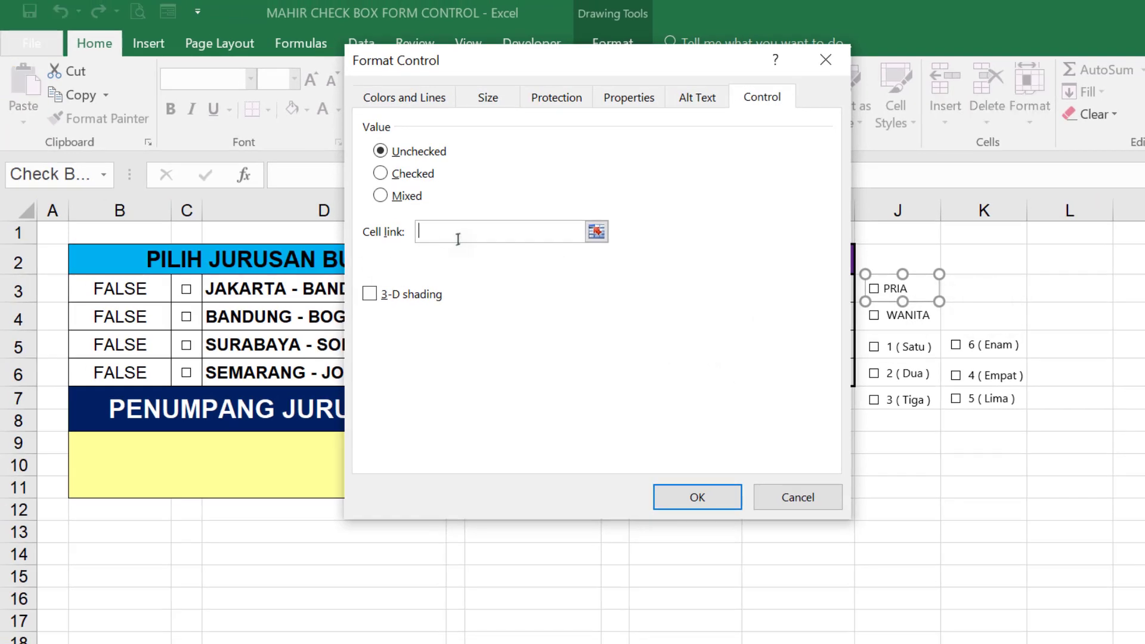
click(1010, 293)
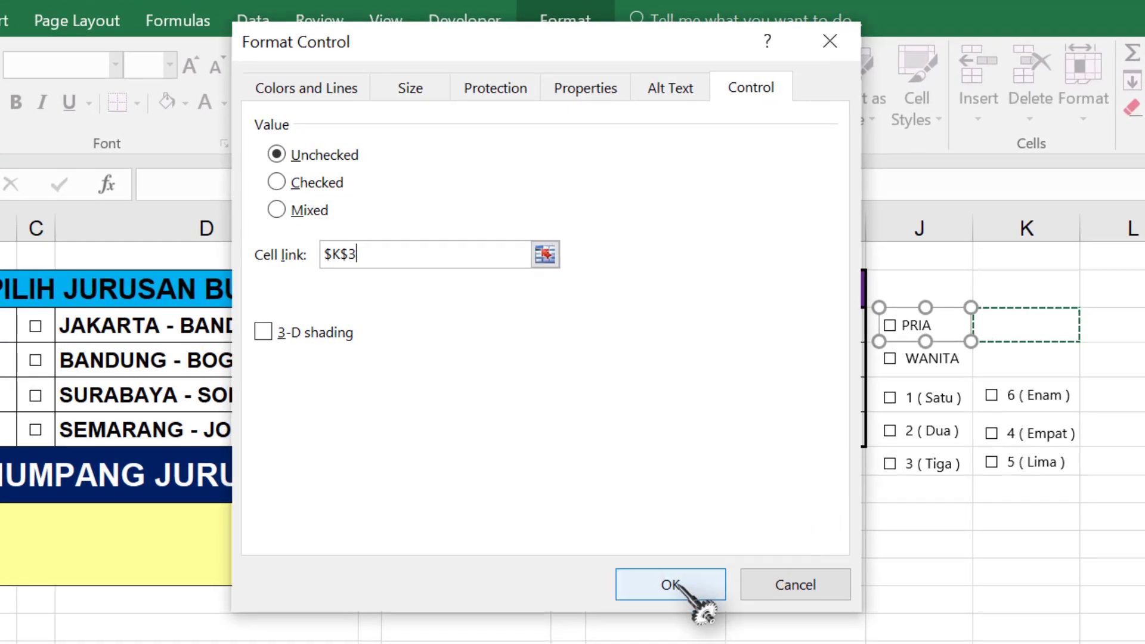
click(674, 586)
right_click(911, 362)
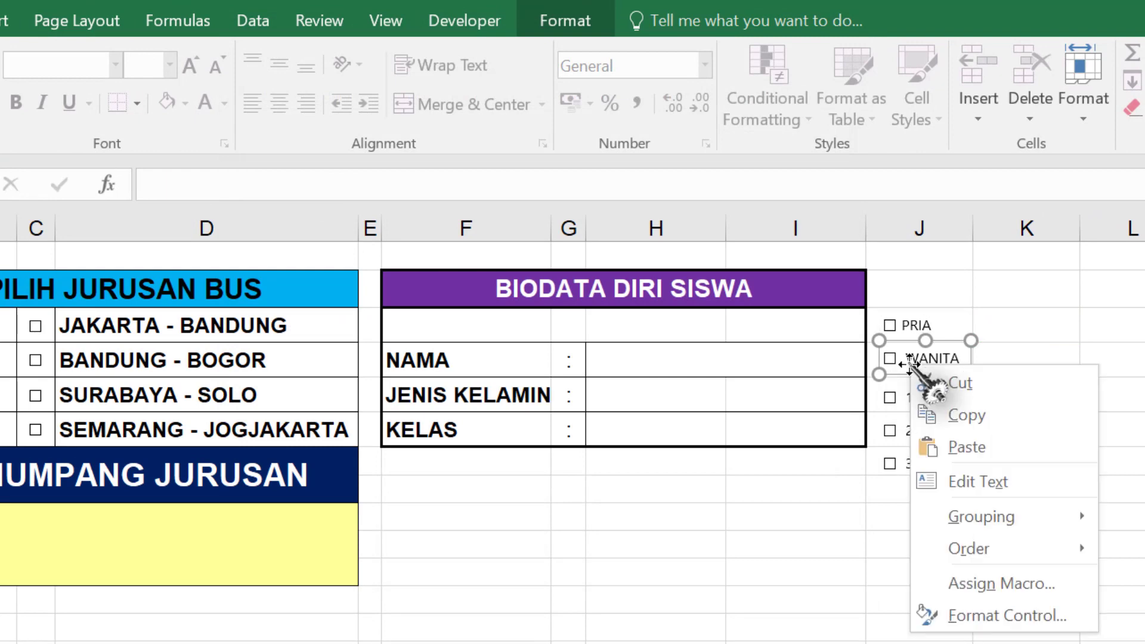
click(955, 616)
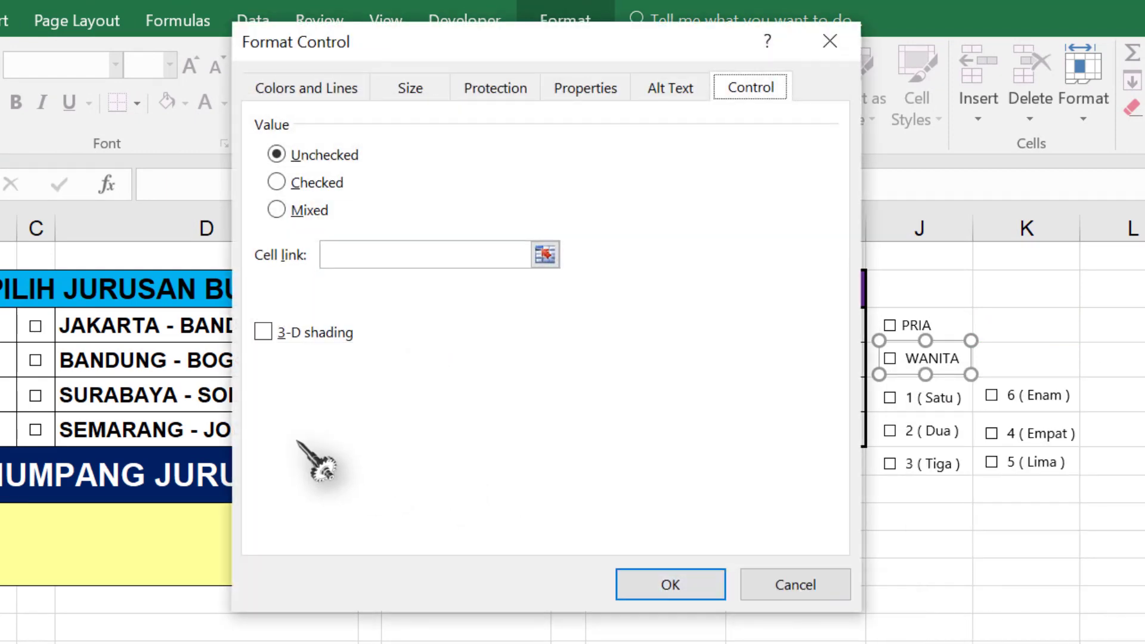
click(670, 585)
click(990, 597)
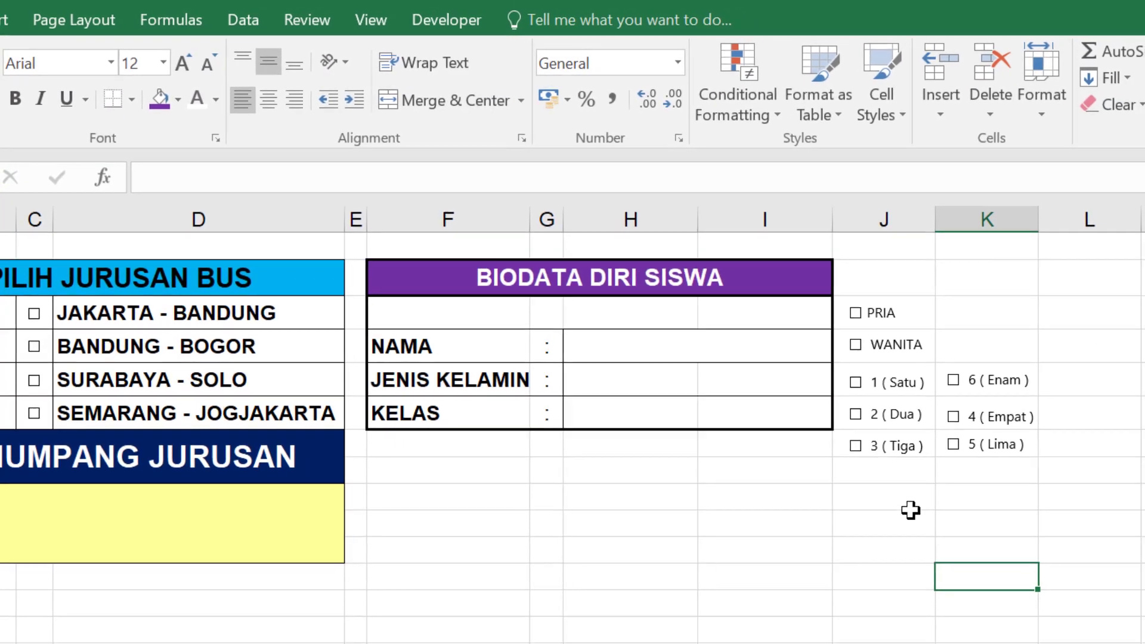
Link the class check boxes 1, 2 and 3 to cells J8, J9 and J10.
right_click(878, 383)
click(889, 619)
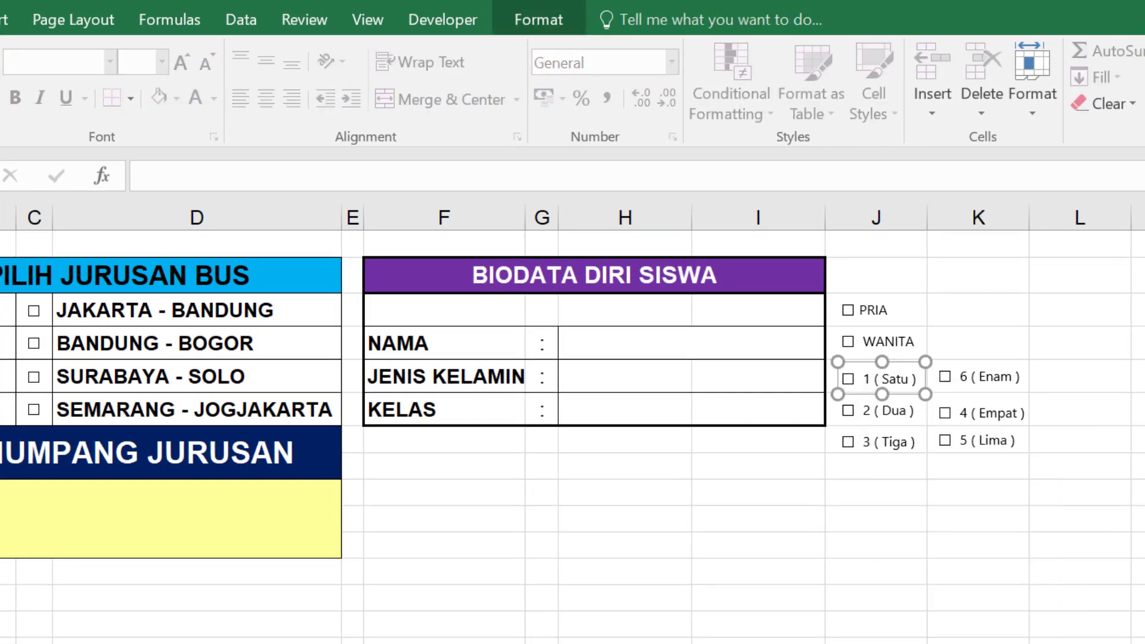
click(370, 244)
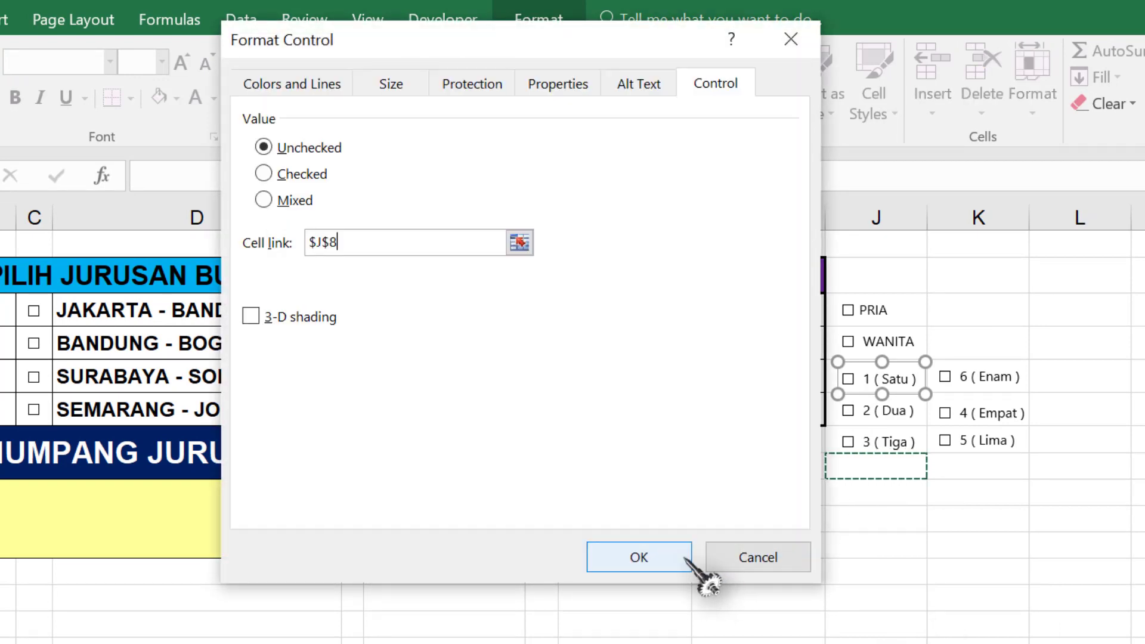
click(649, 557)
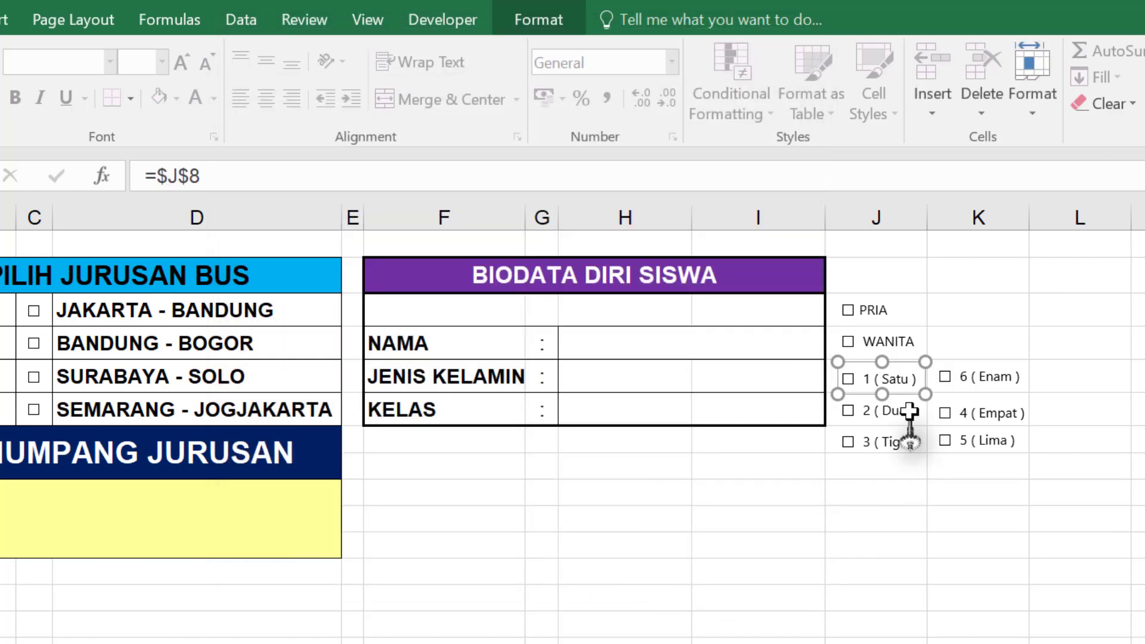
ctrl+click(908, 412)
right_click(908, 412)
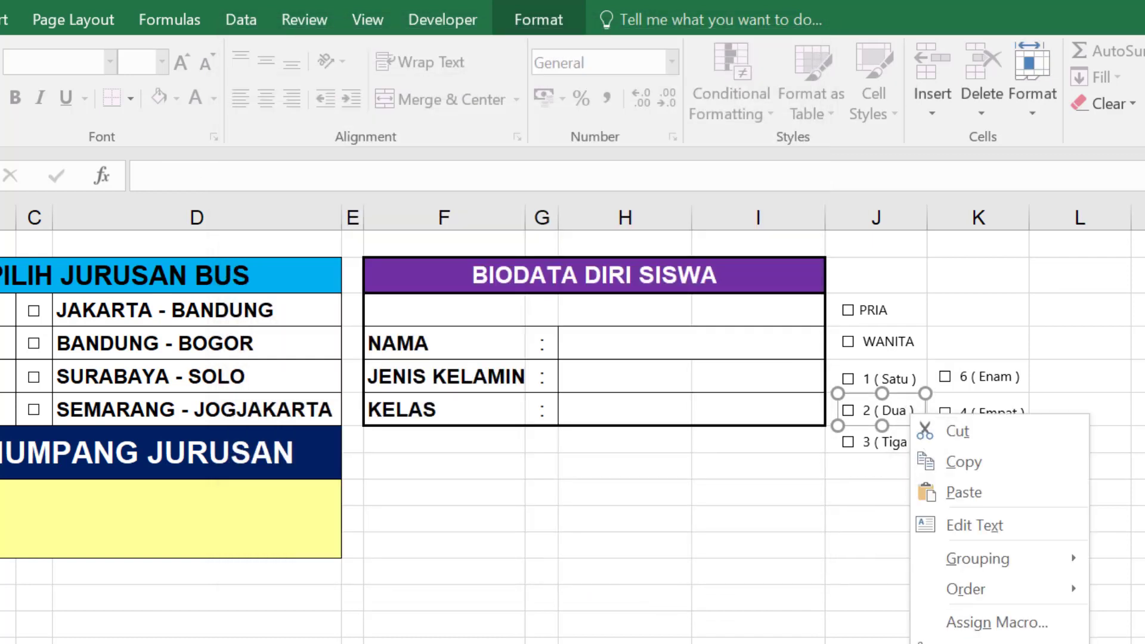
click(960, 641)
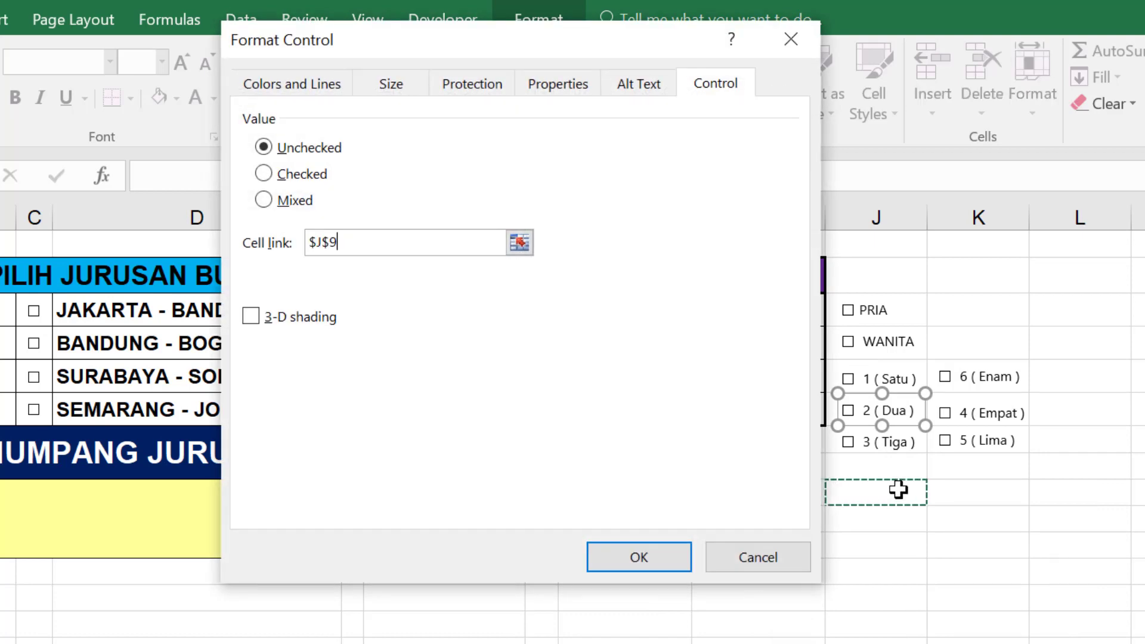
click(639, 557)
ctrl+click(889, 442)
ctrl+click(1007, 393)
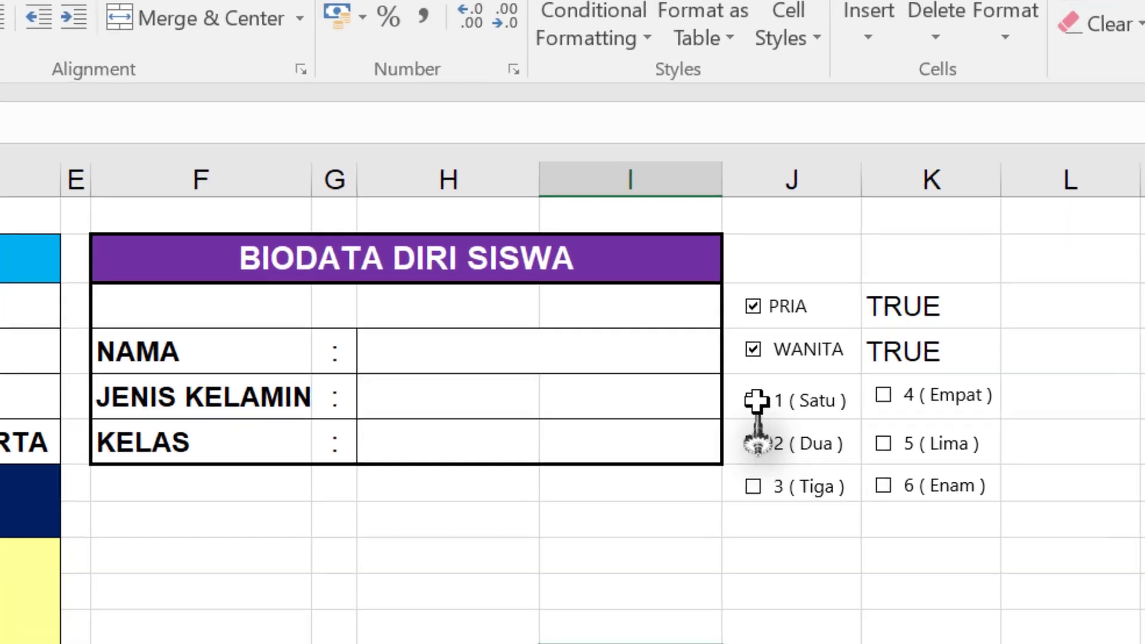
Tick the 1, 3, 4 and 5 class check boxes so their linked cells read TRUE.
click(848, 379)
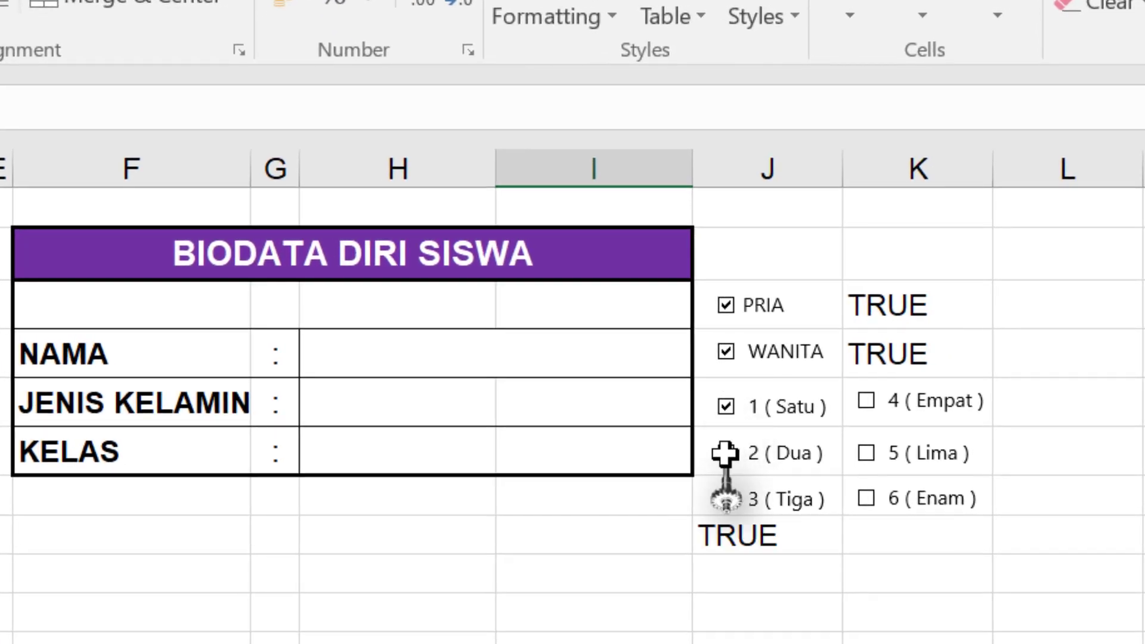
click(726, 498)
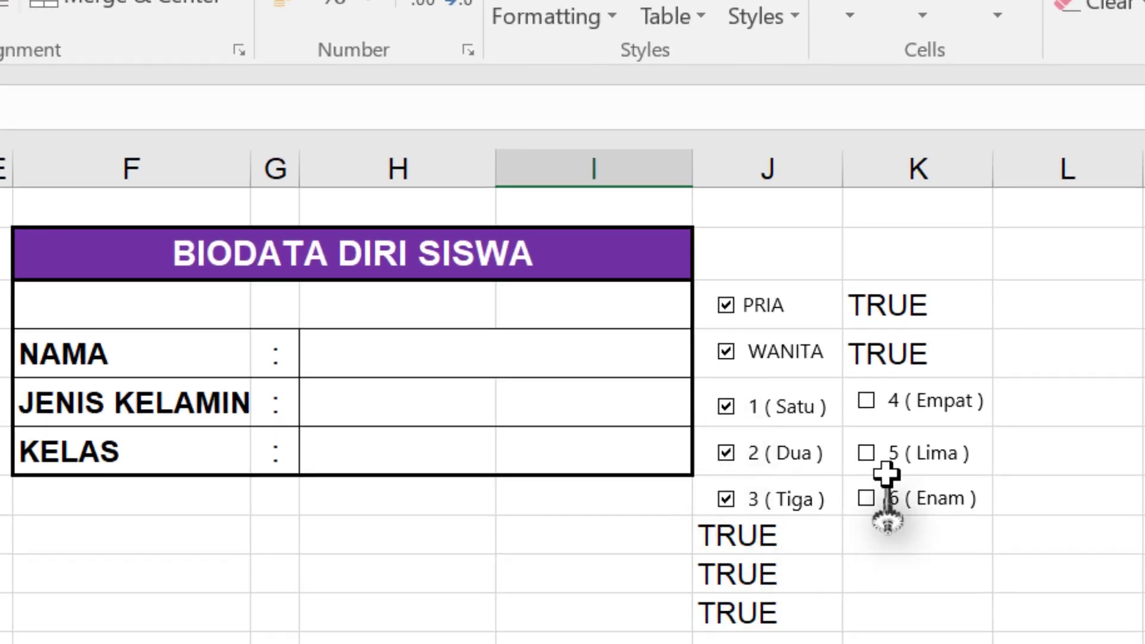
click(866, 395)
click(867, 448)
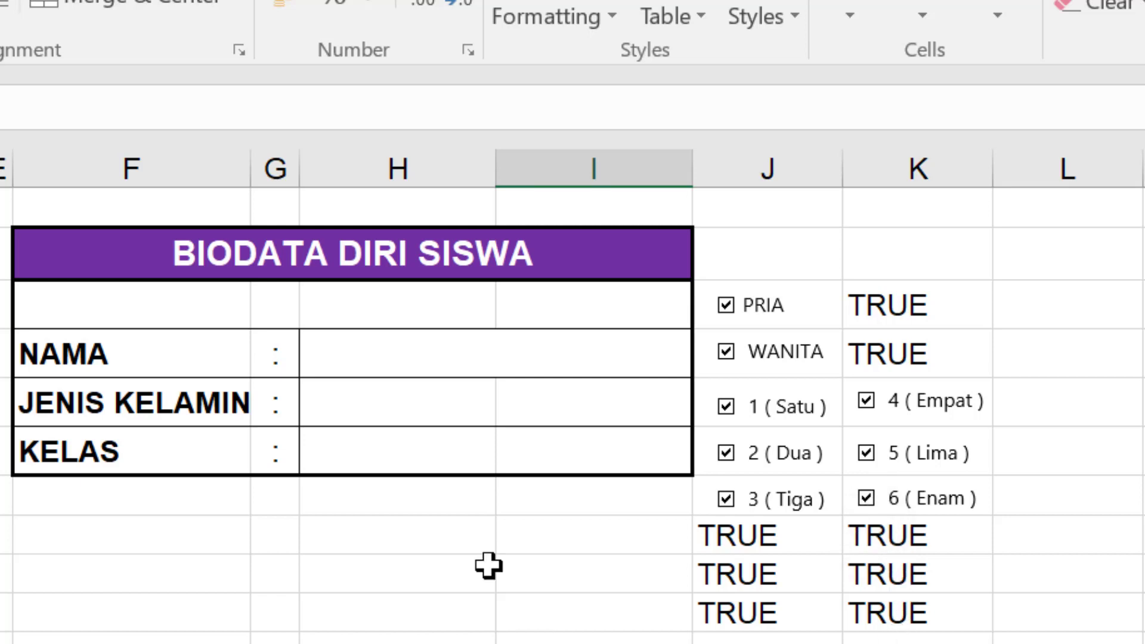
click(353, 364)
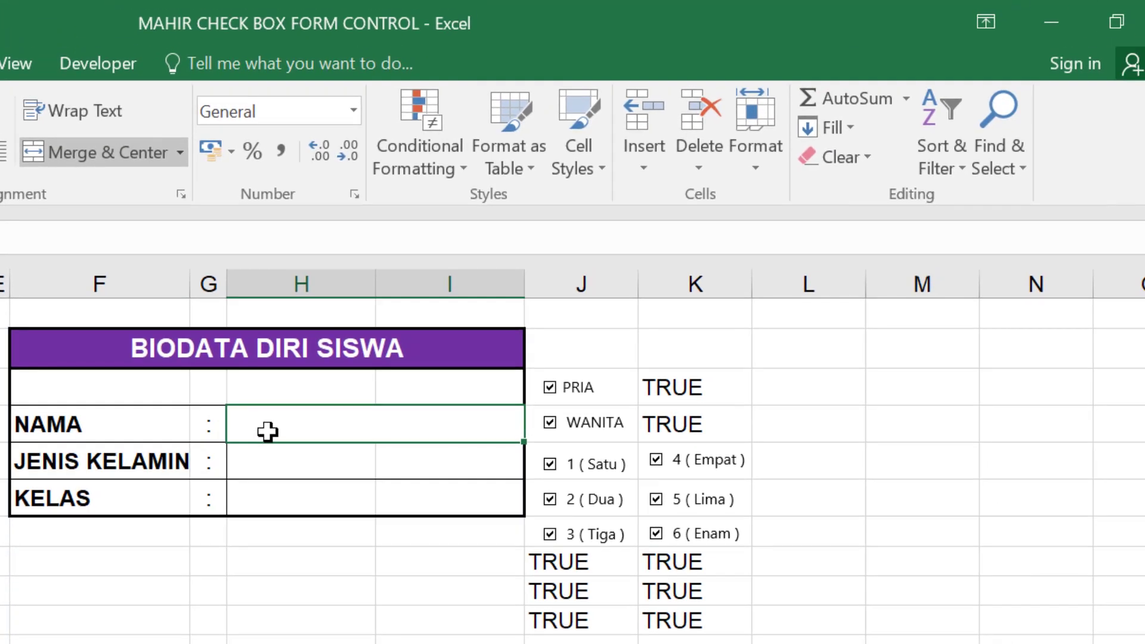
Select the NAMA, JENIS KELAMIN and KELAS input cells and start a Blanks-only conditional formatting rule.
ctrl+click(290, 466)
ctrl+click(290, 493)
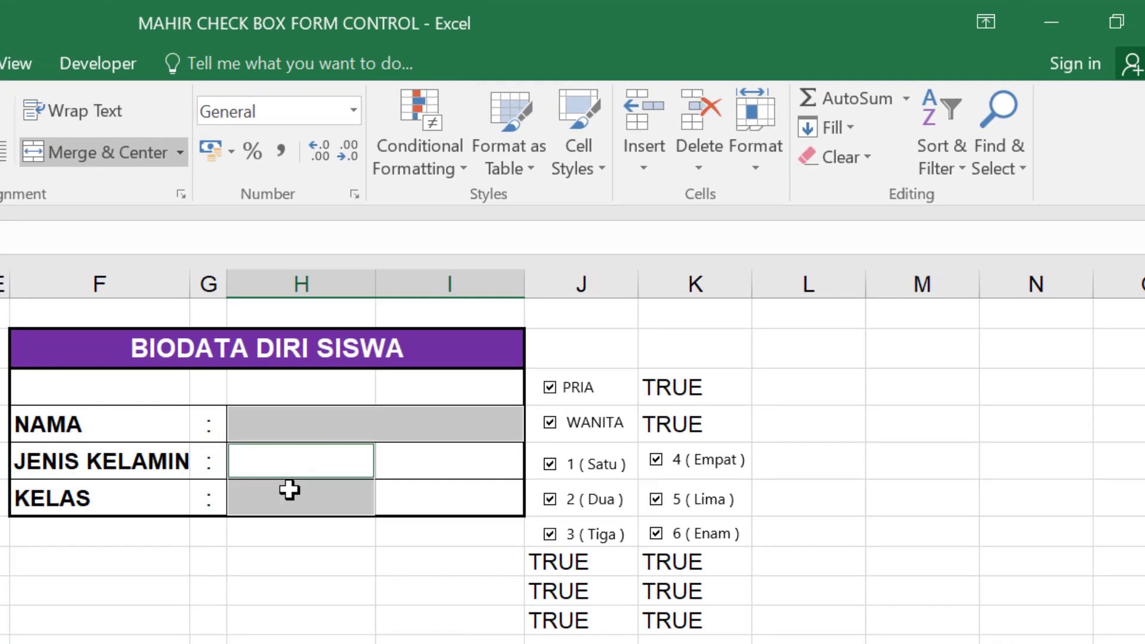
click(456, 179)
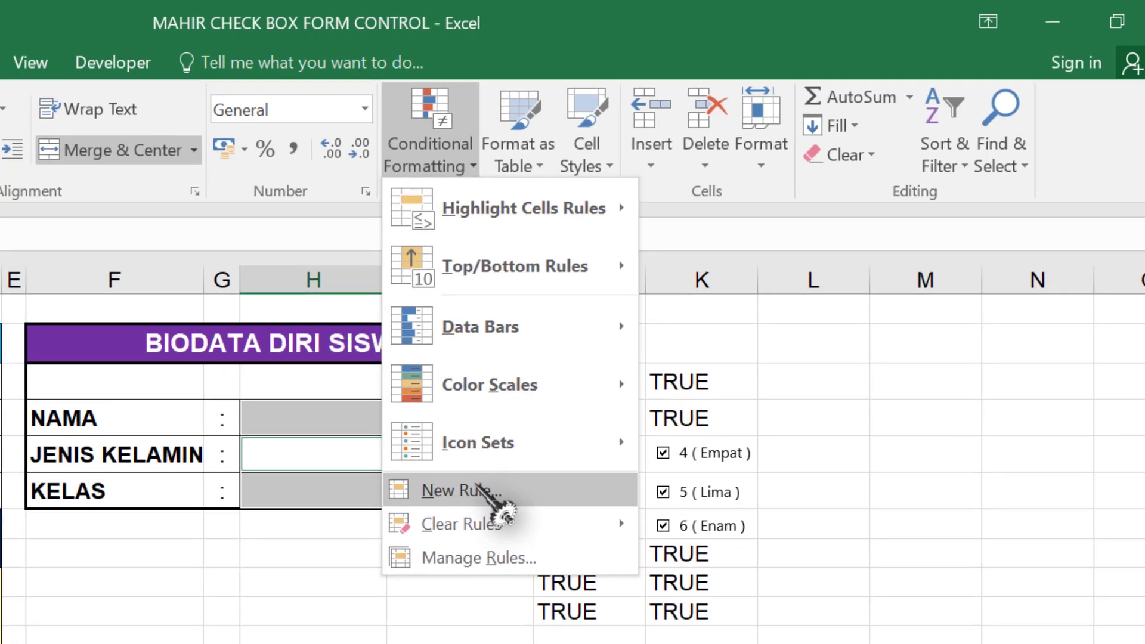
click(478, 498)
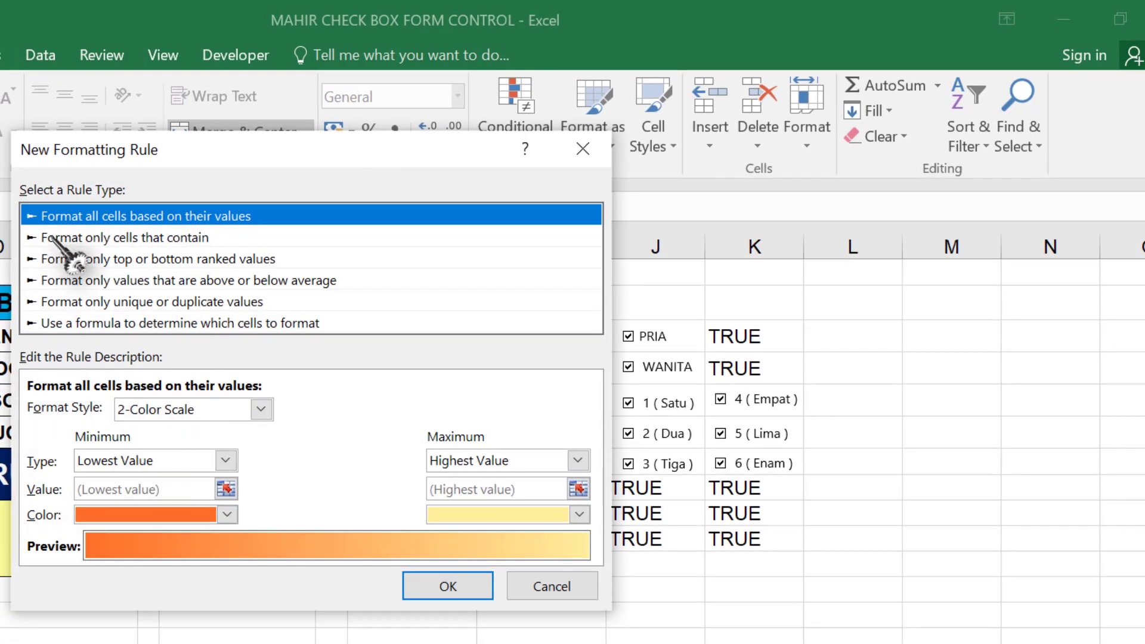
click(67, 242)
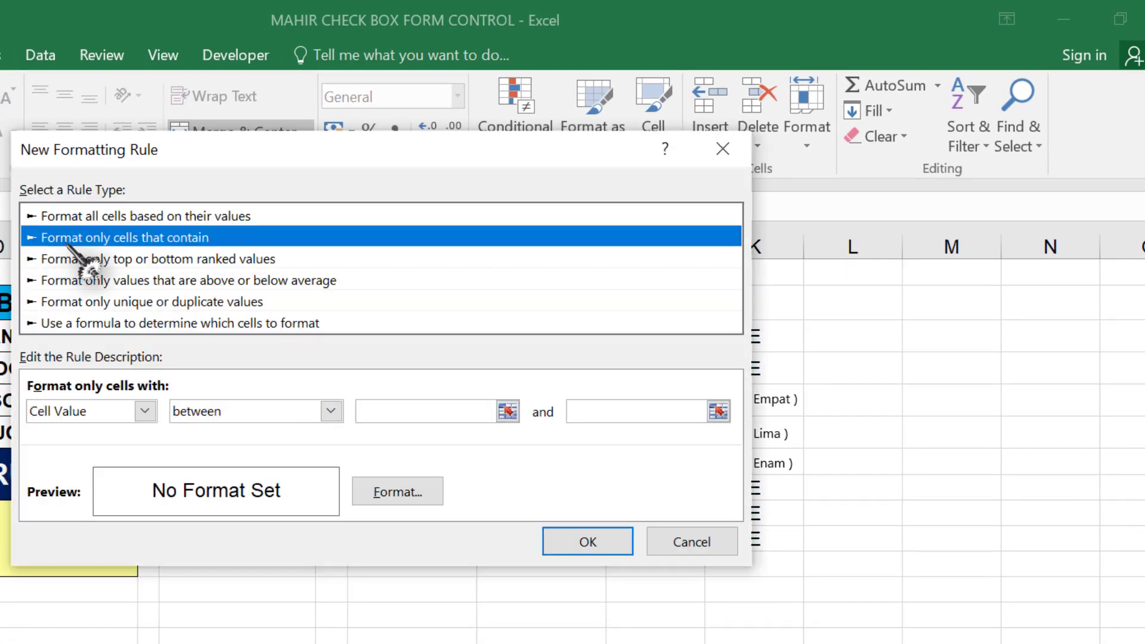
click(145, 411)
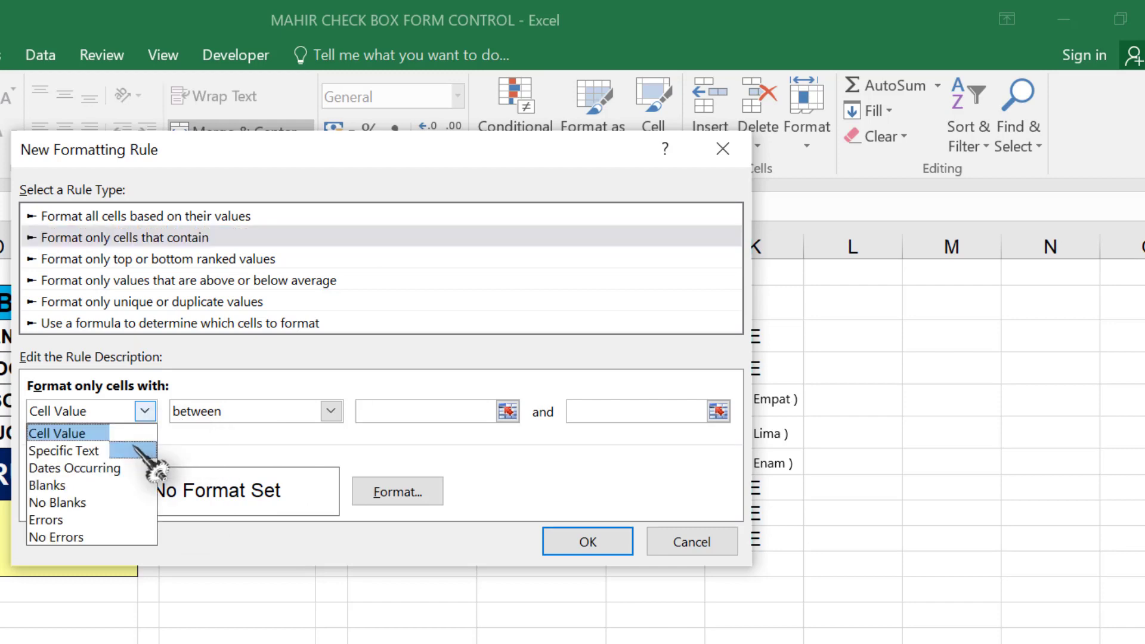
click(85, 488)
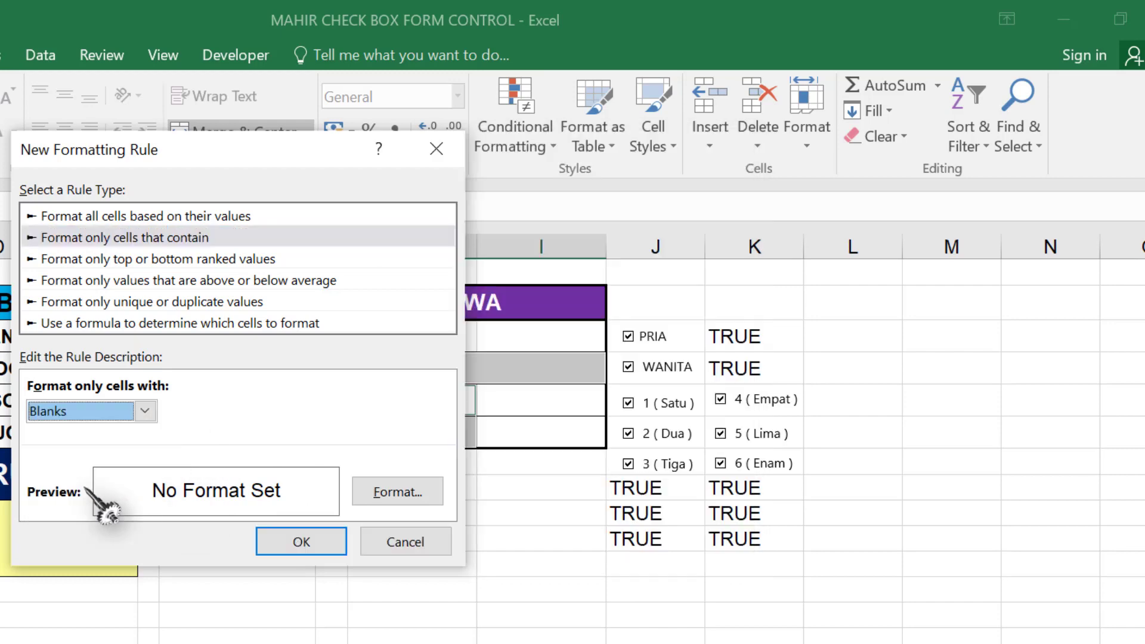
Give the blank-cell rule a grey fill, save it, and test it with a throwaway entry.
click(408, 497)
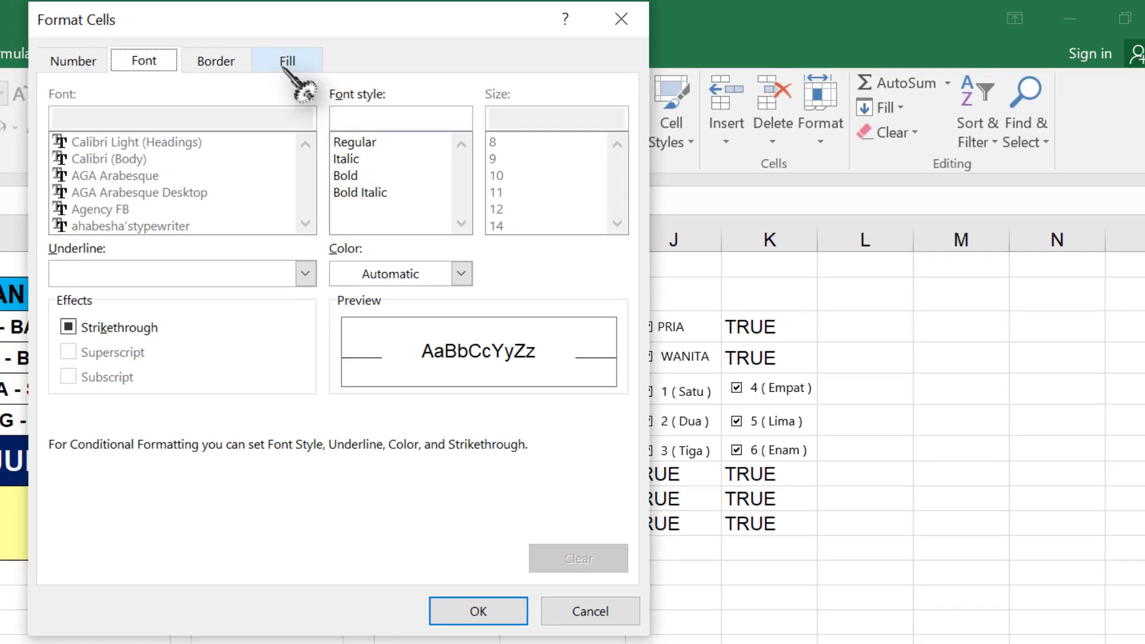
click(288, 60)
click(70, 234)
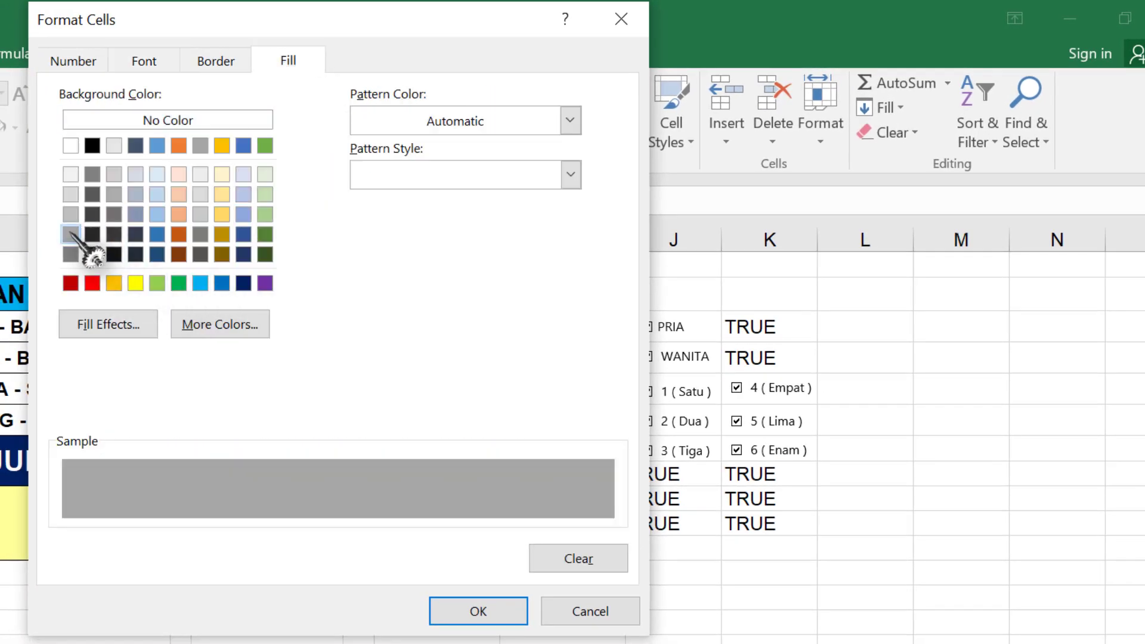
click(489, 611)
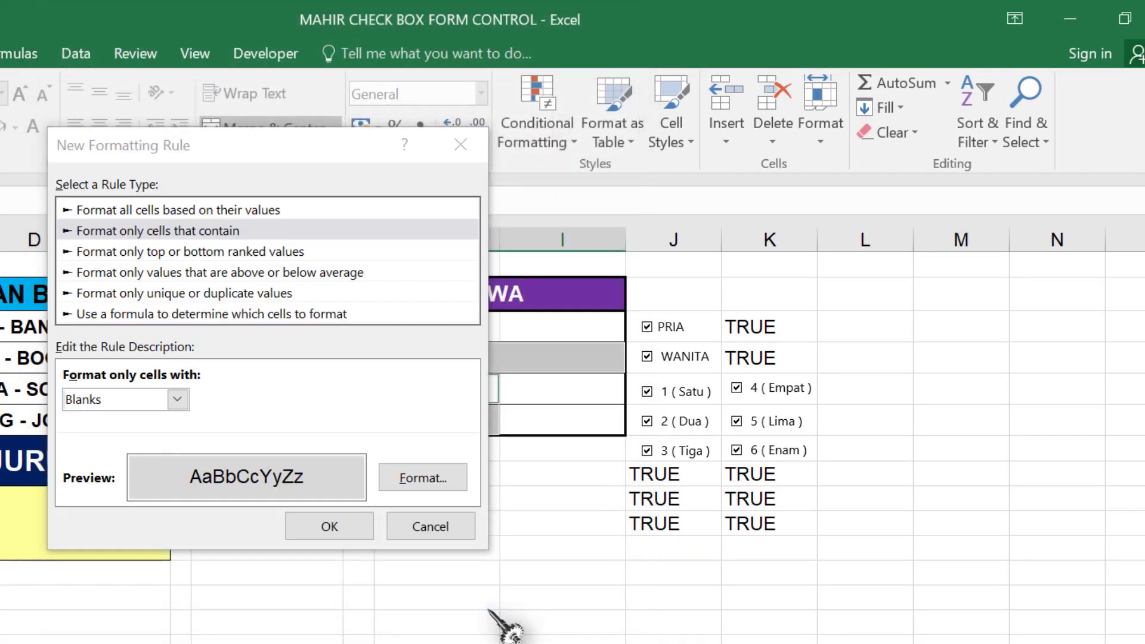
click(359, 523)
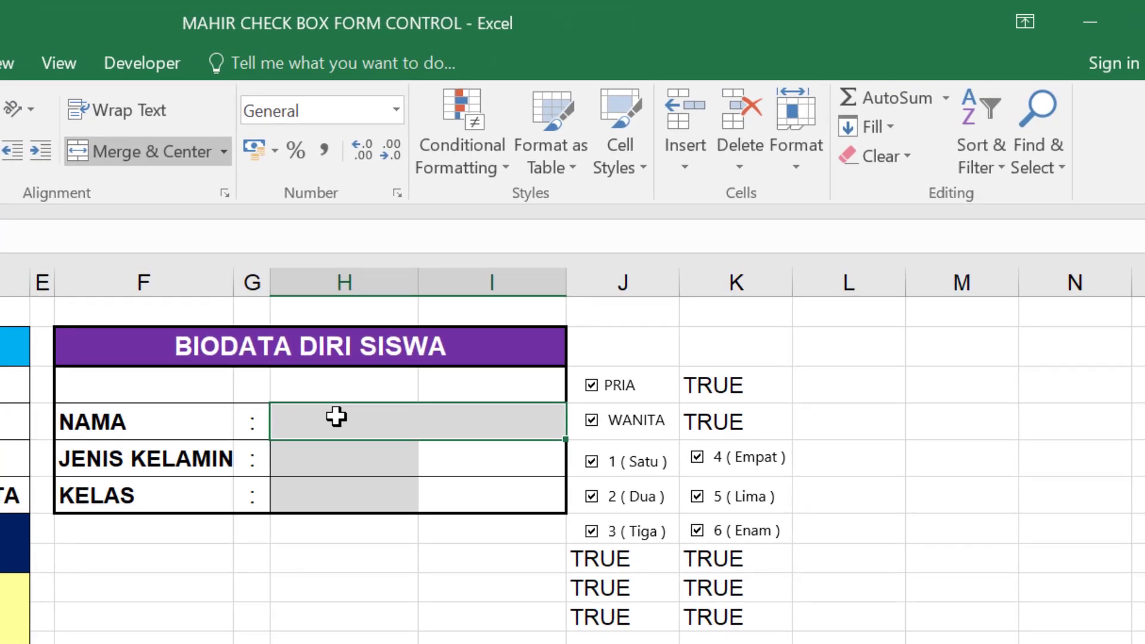
text(w)
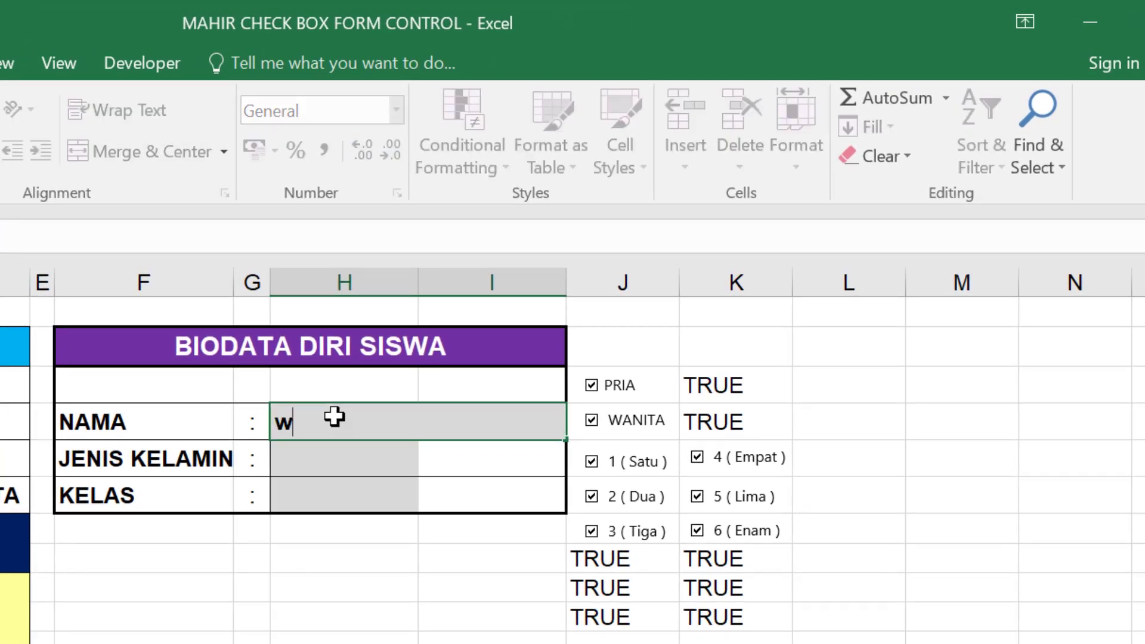
key(Escape)
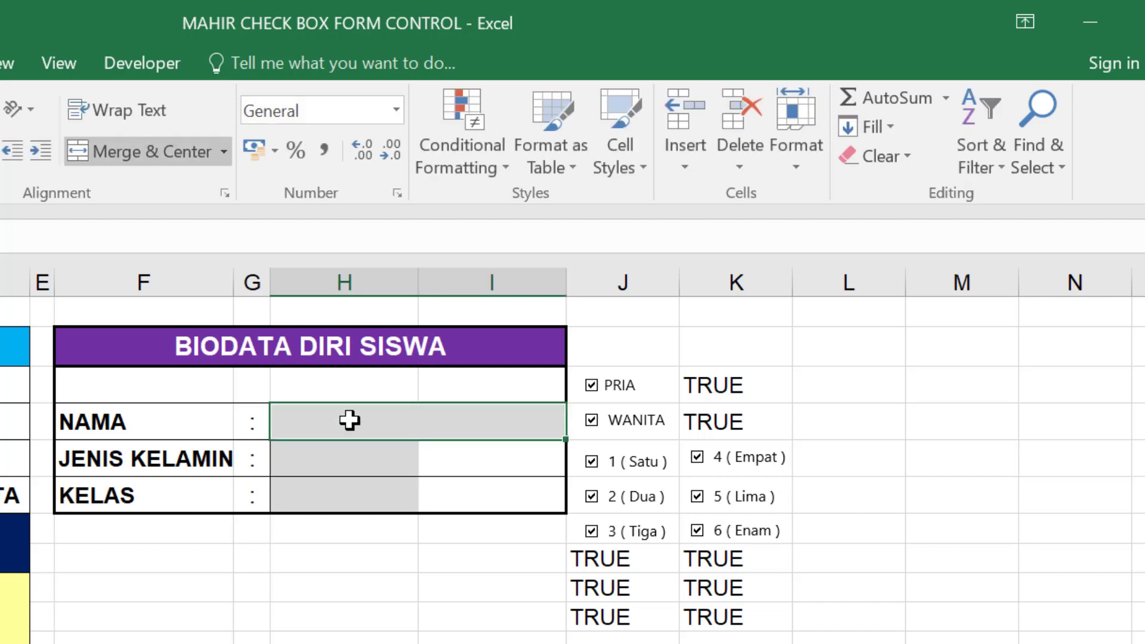
Start a new rule on the input cells for Cell Value greater than "".
drag(353, 468, 360, 496)
click(358, 423)
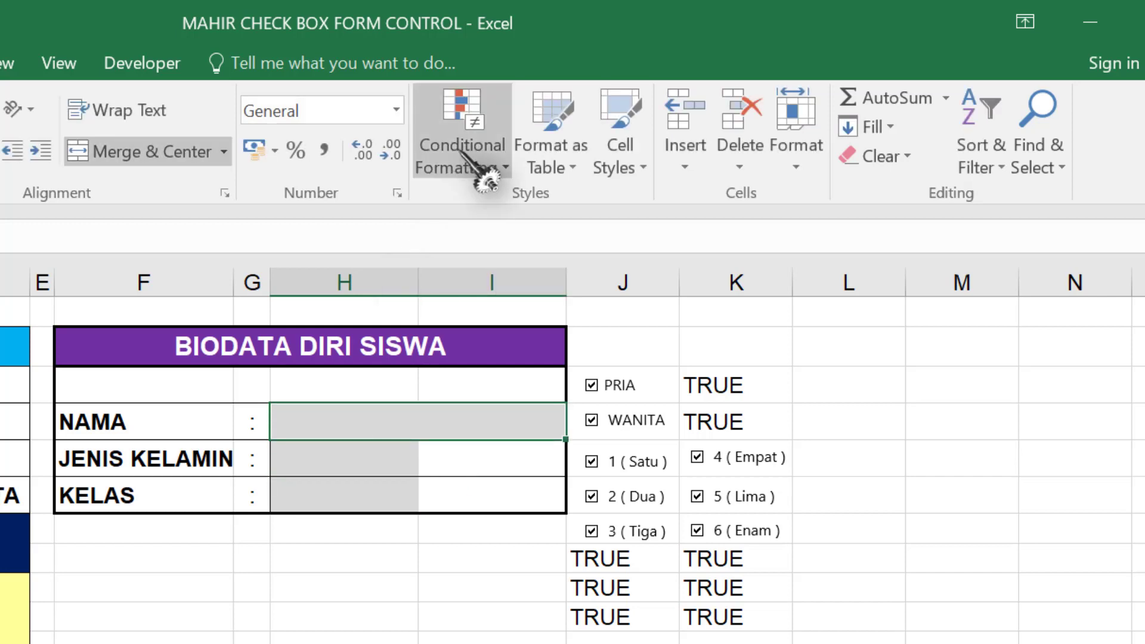
click(477, 173)
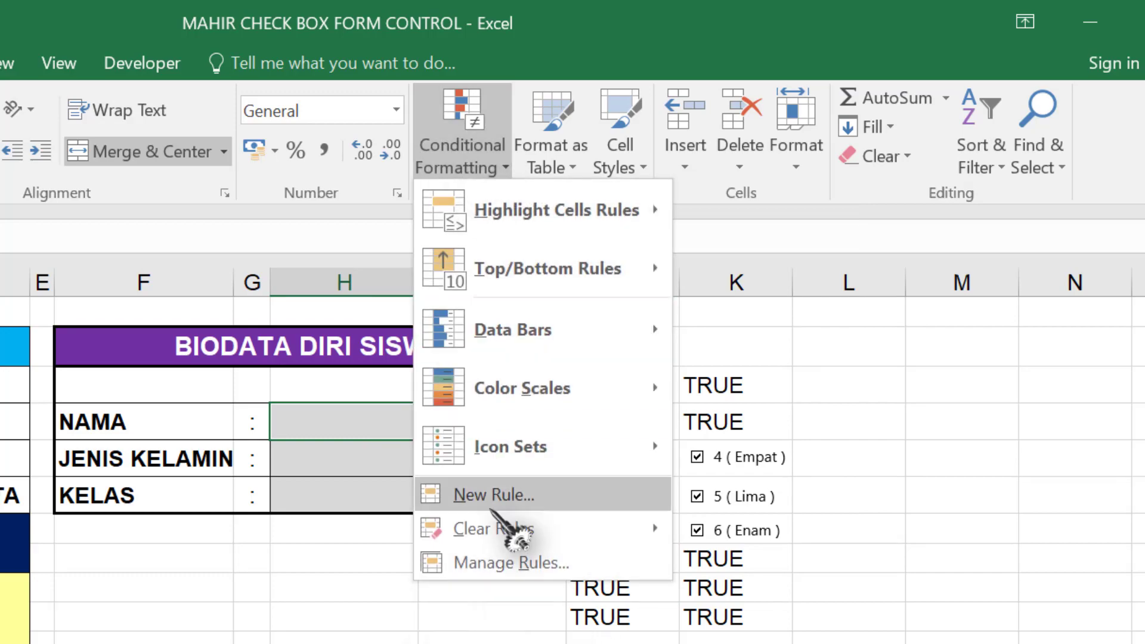
click(501, 495)
drag(798, 492, 1144, 52)
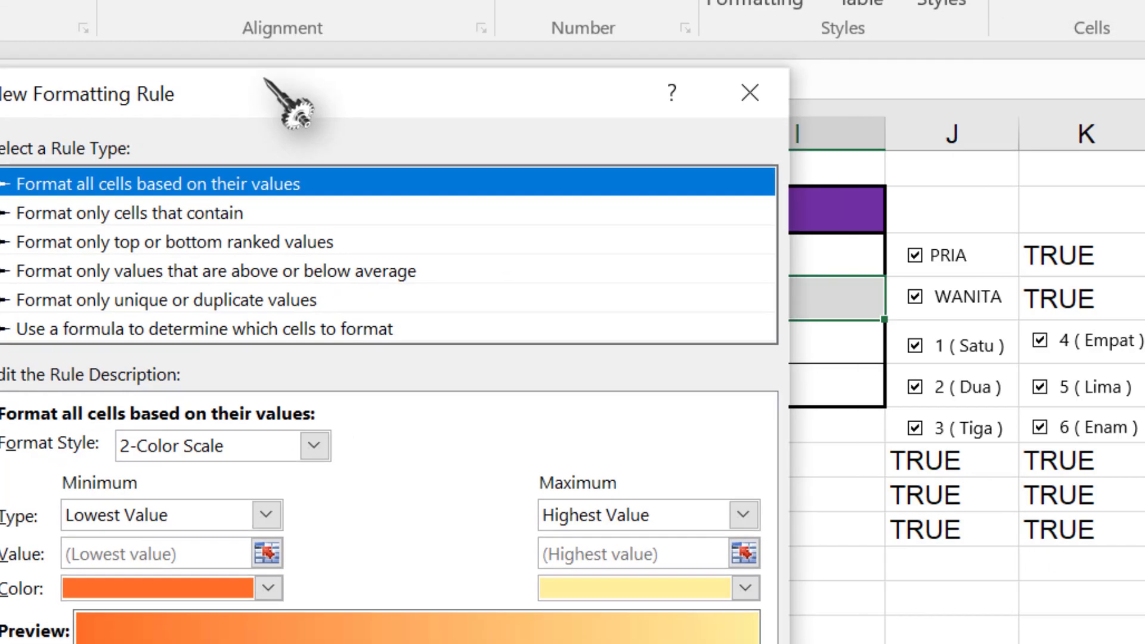
mouse_move(274, 92)
mouse_down()
mouse_move(301, 0)
mouse_move(353, 58)
mouse_up()
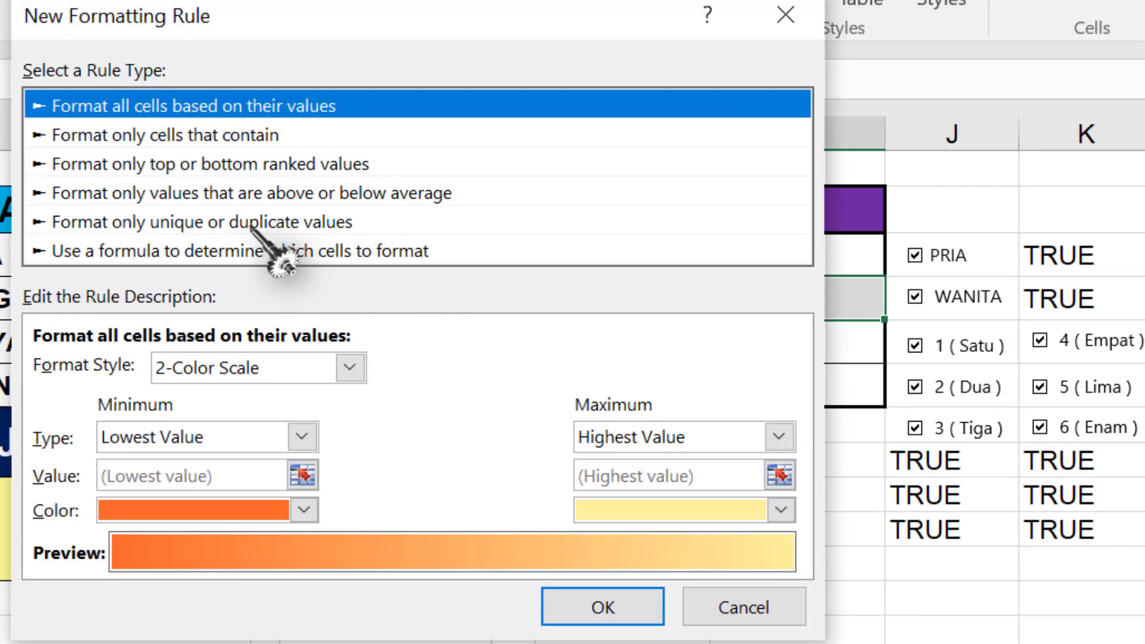
click(129, 136)
click(445, 370)
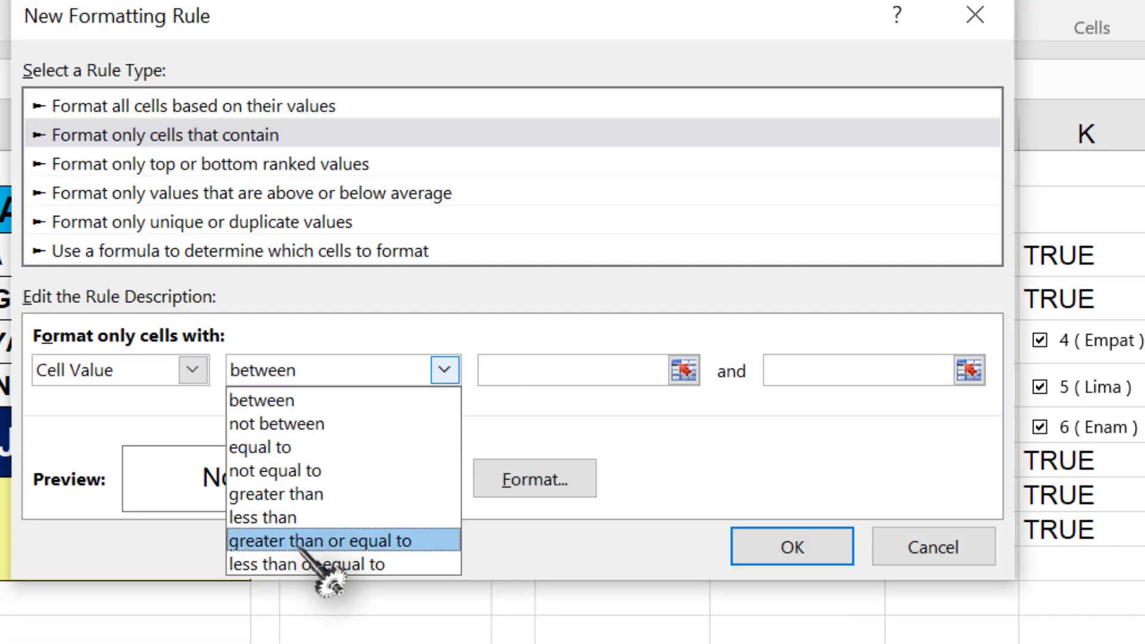
click(346, 494)
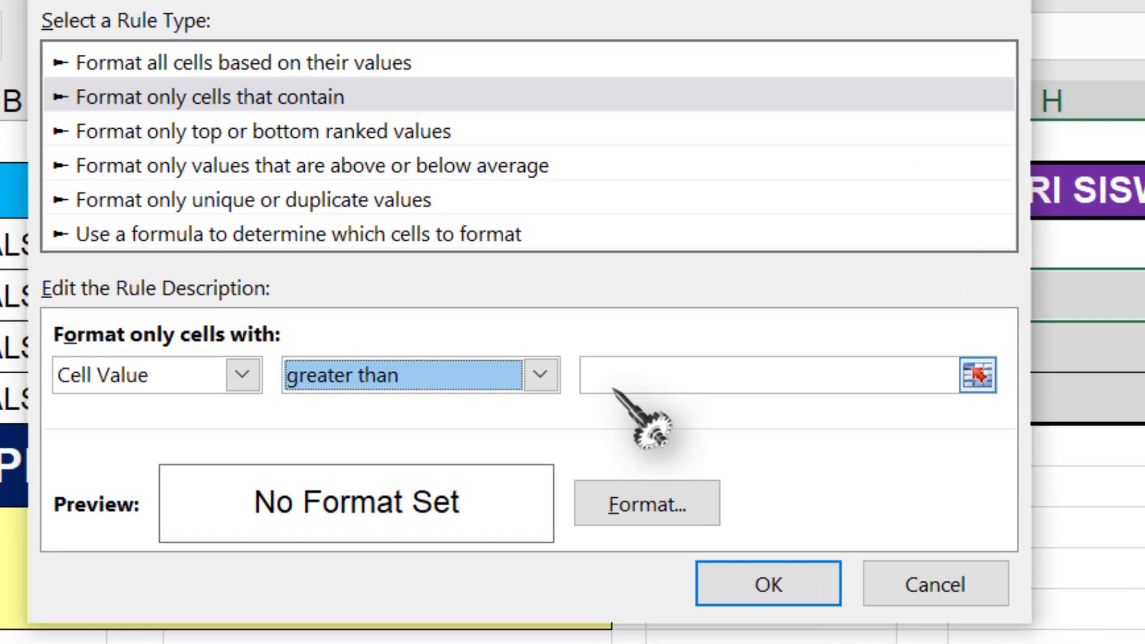
click(296, 369)
text(")
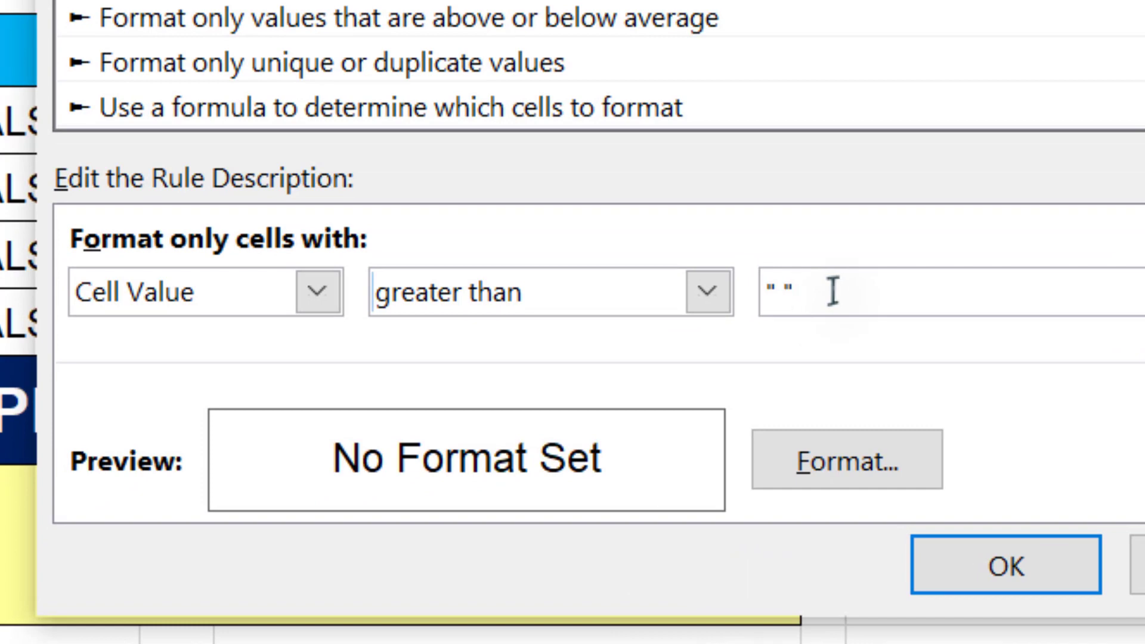
Set the rule's fill to light green, save it, and test with a 'W' entry then undo.
click(895, 460)
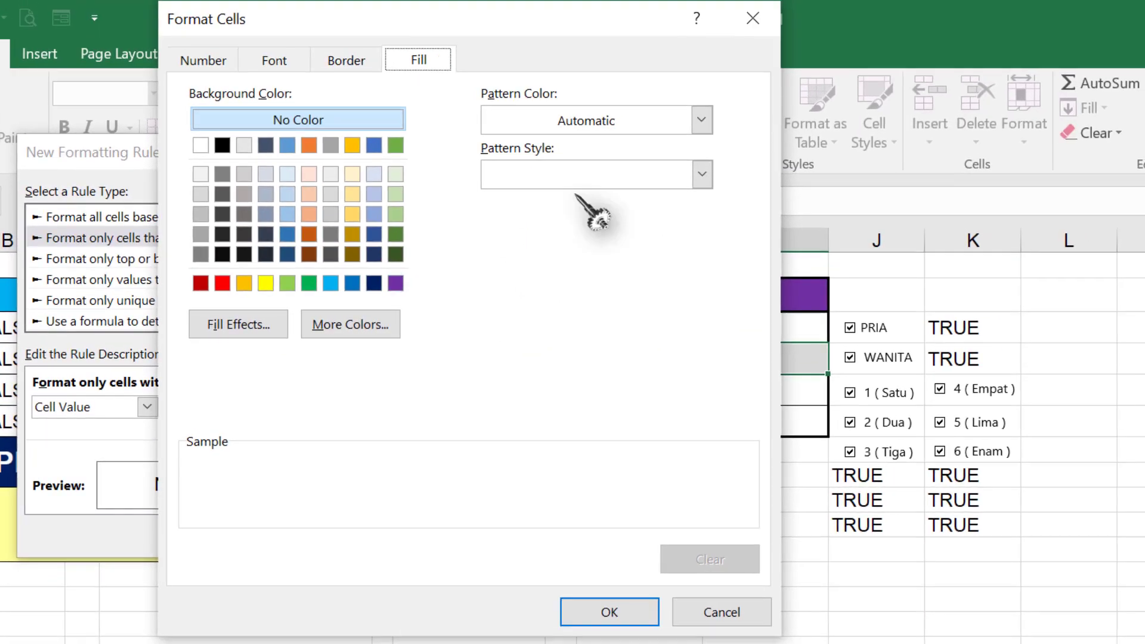
click(334, 332)
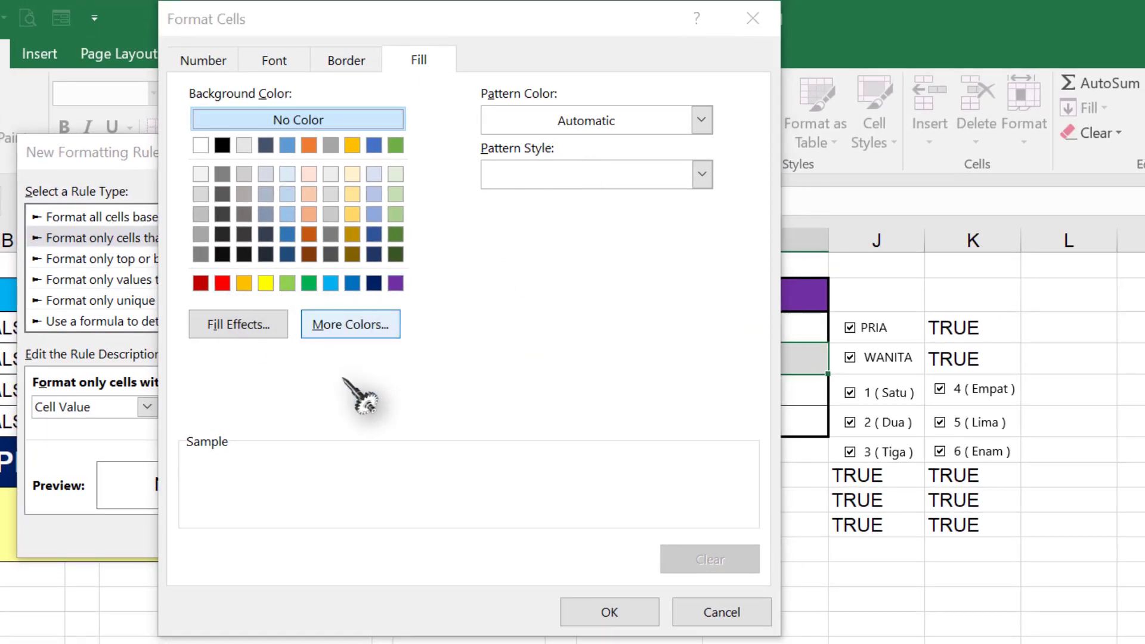
click(357, 293)
click(587, 162)
click(609, 613)
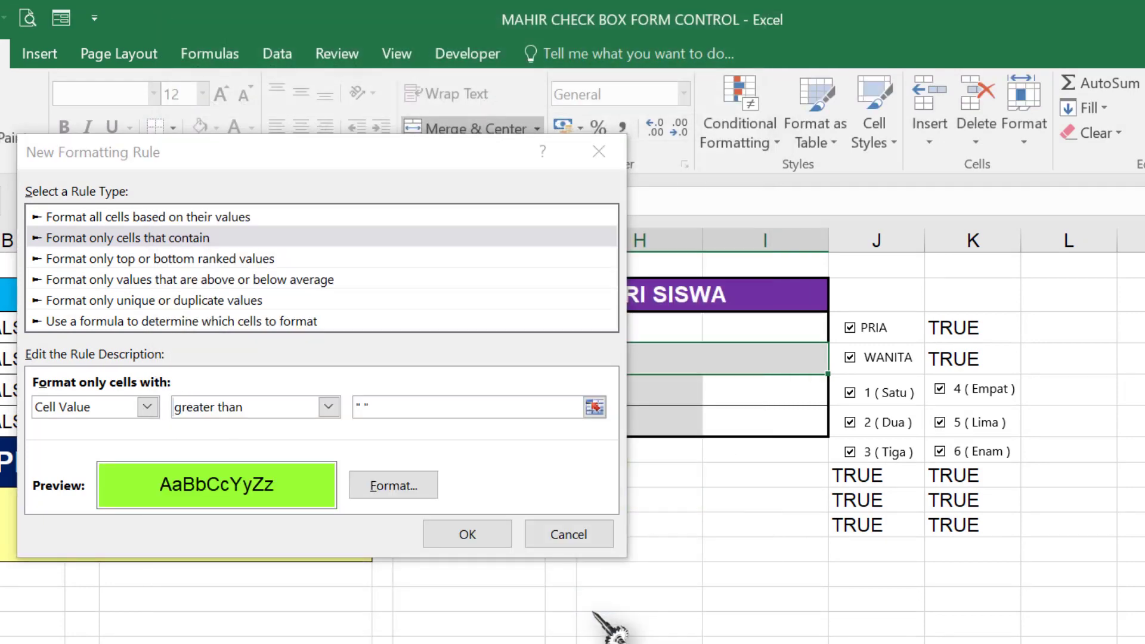
click(467, 535)
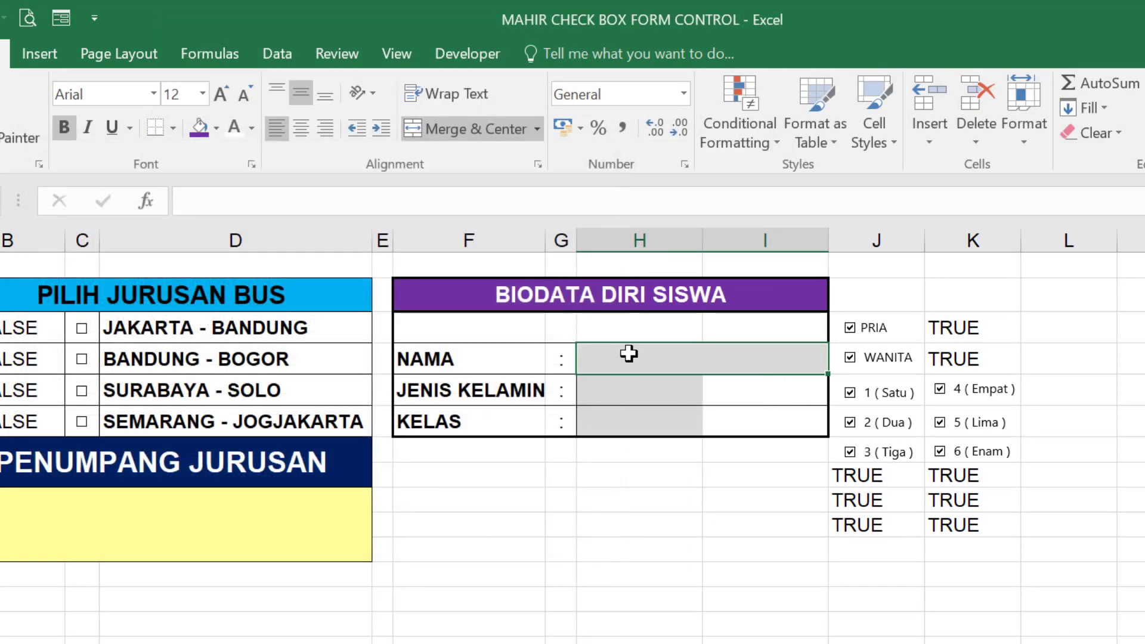
text(W)
key(Return)
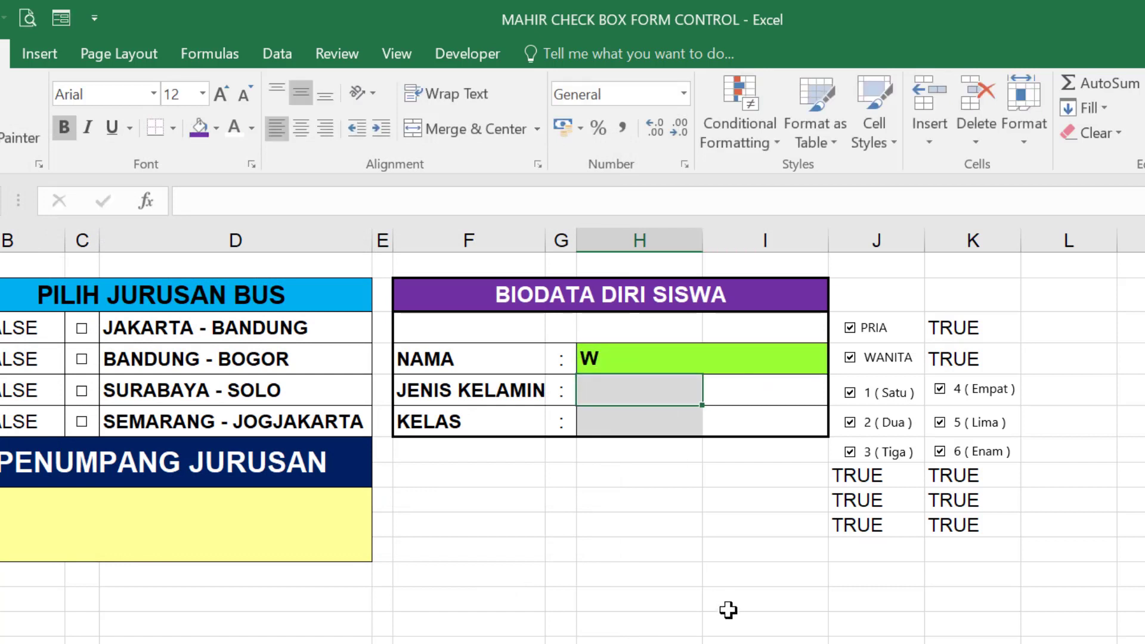
key(ctrl+z)
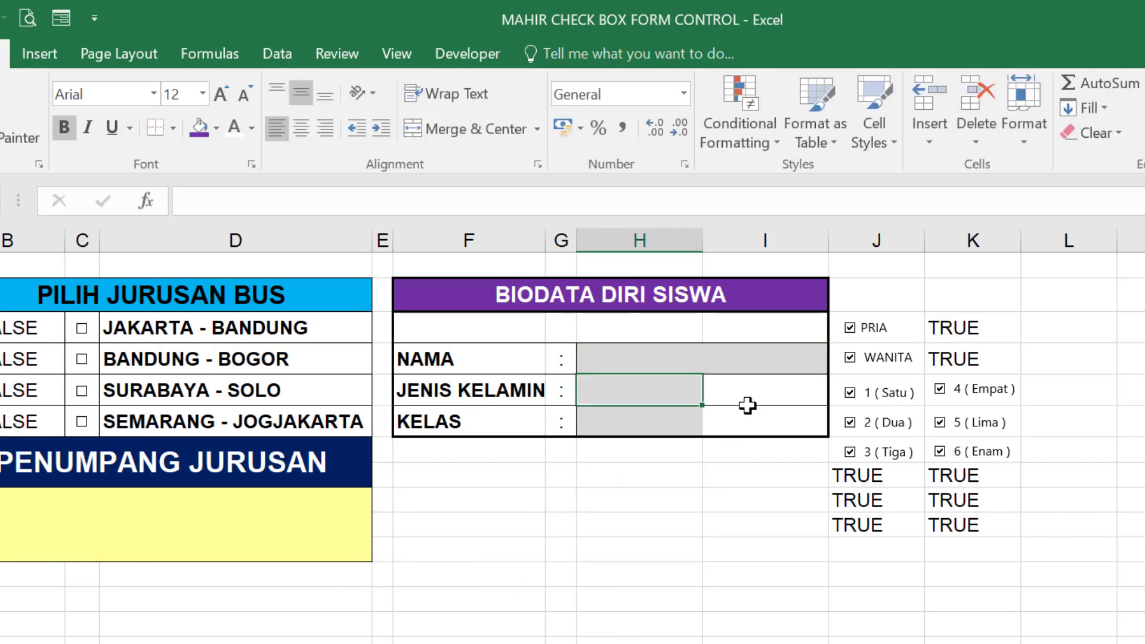
Fill I3:I4 and the empty row F2:I2 under the title with dark gold.
drag(717, 393, 736, 426)
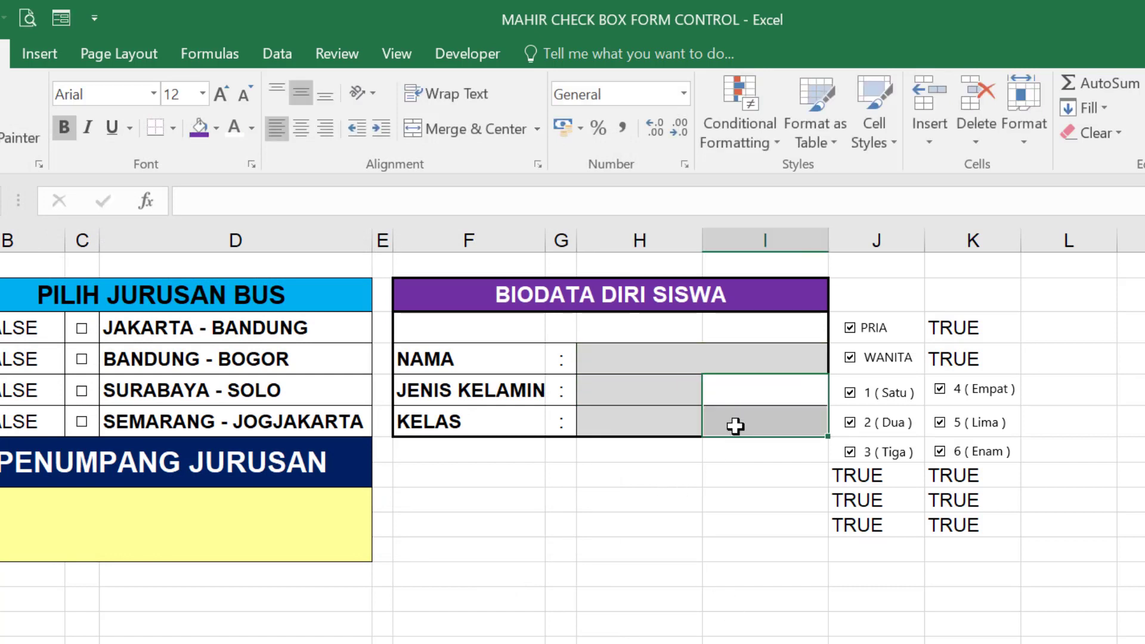
drag(468, 327, 760, 324)
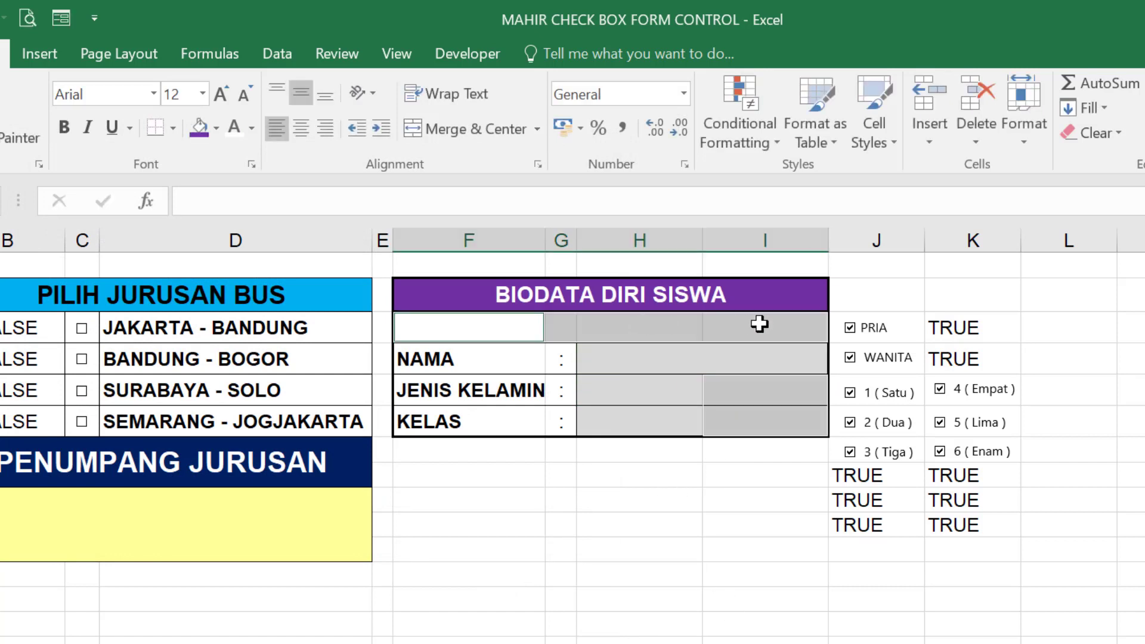
click(218, 128)
click(321, 252)
click(739, 539)
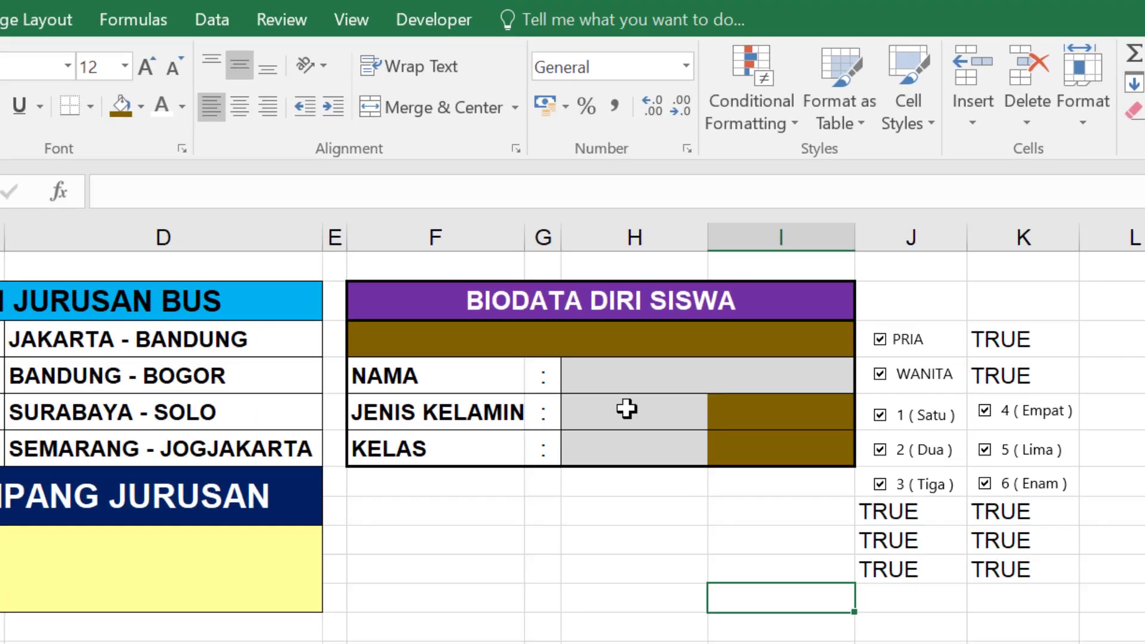
click(628, 392)
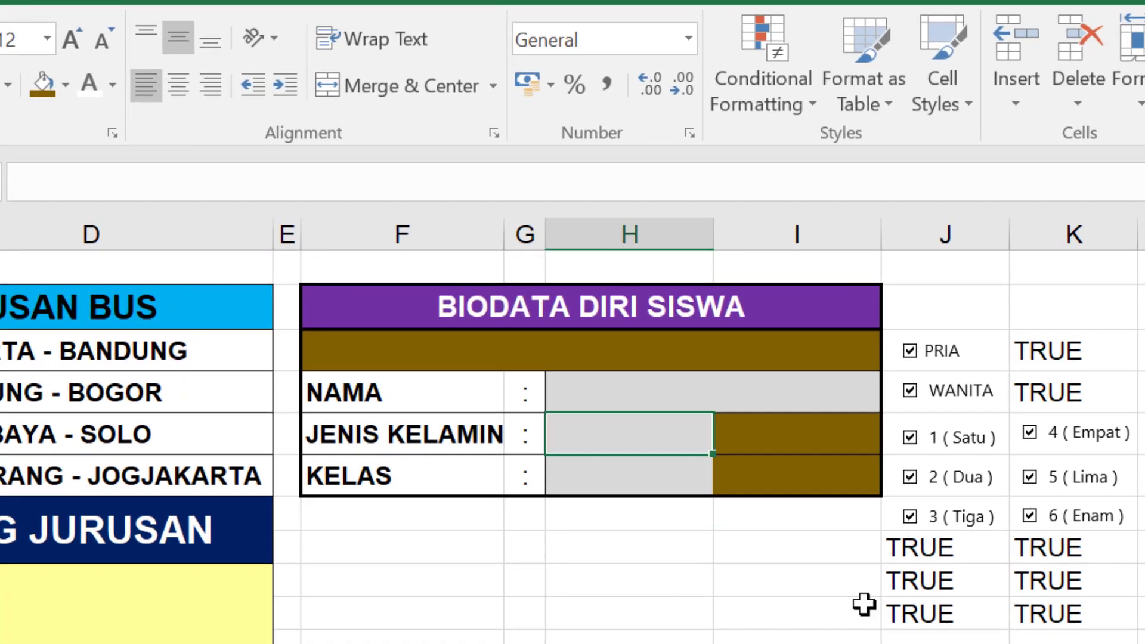
Begin the gender formula in H3 by entering =IF( in the formula bar.
click(385, 189)
text(=)
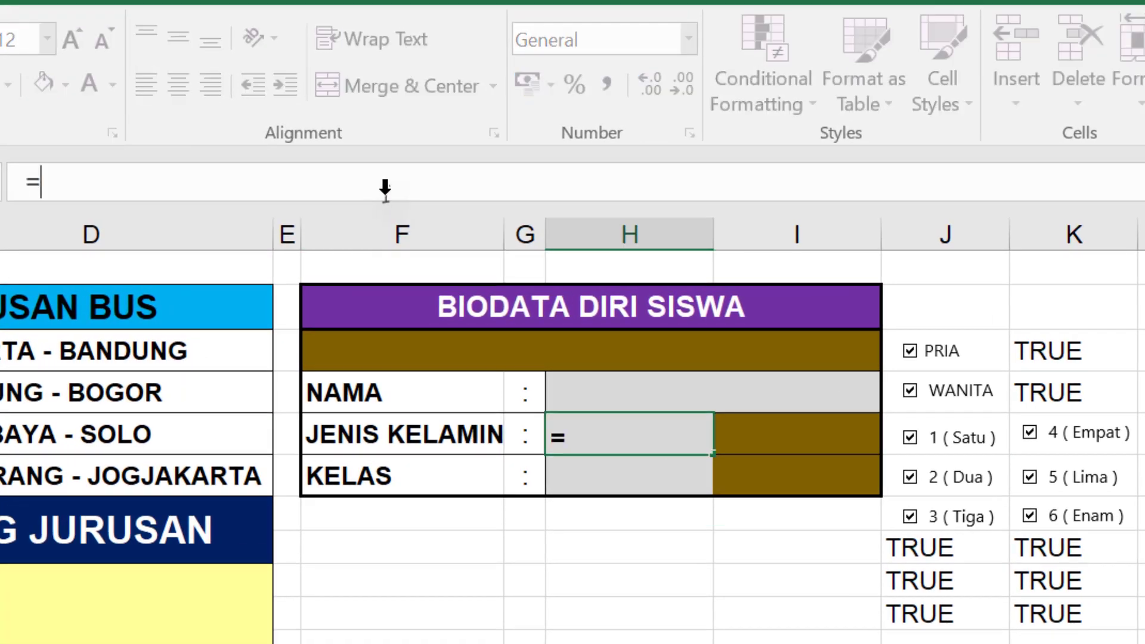
text(IF)
text(()
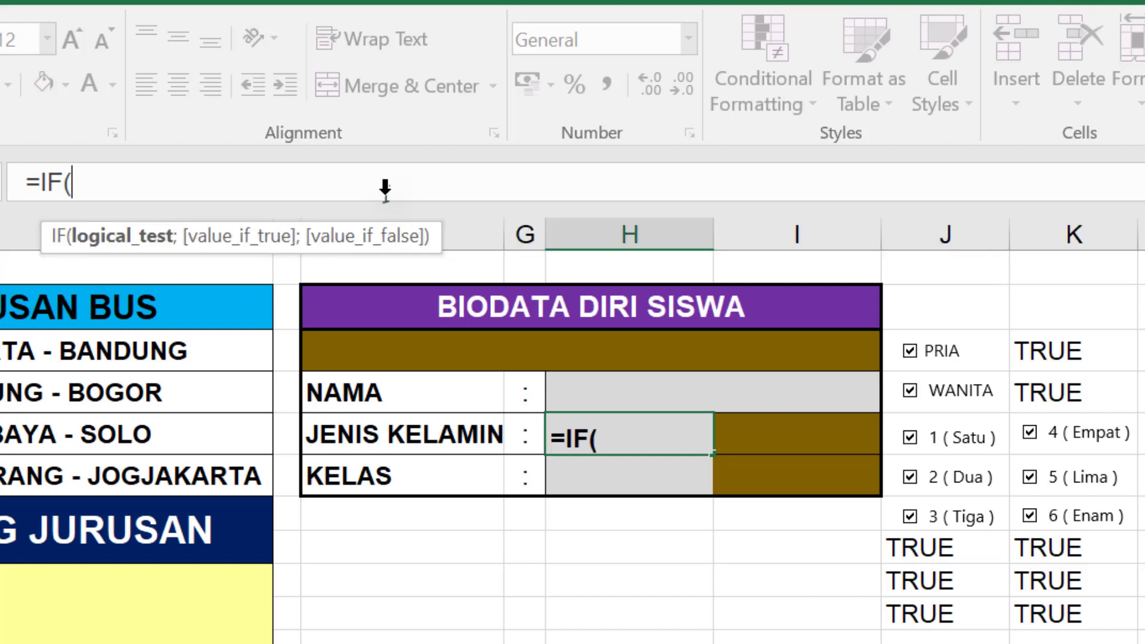
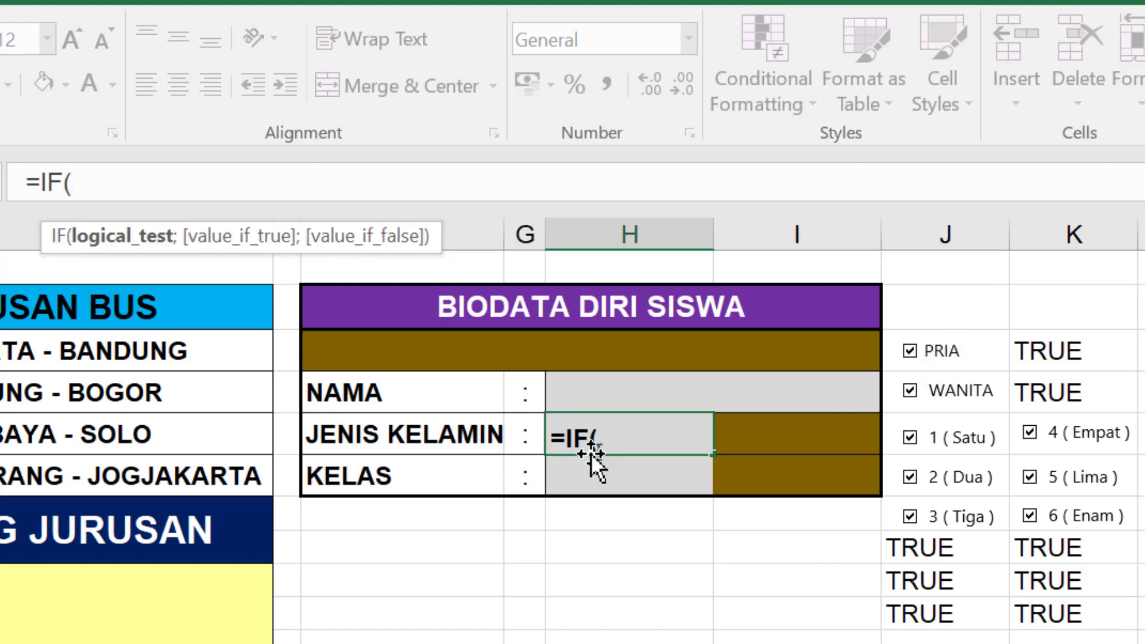
Enter =IF(K3=TRUE;"PRIA";IF(K4=TRUE;"WANITA")) in the JENIS KELAMIN cell H5.
click(1053, 352)
text(=TR)
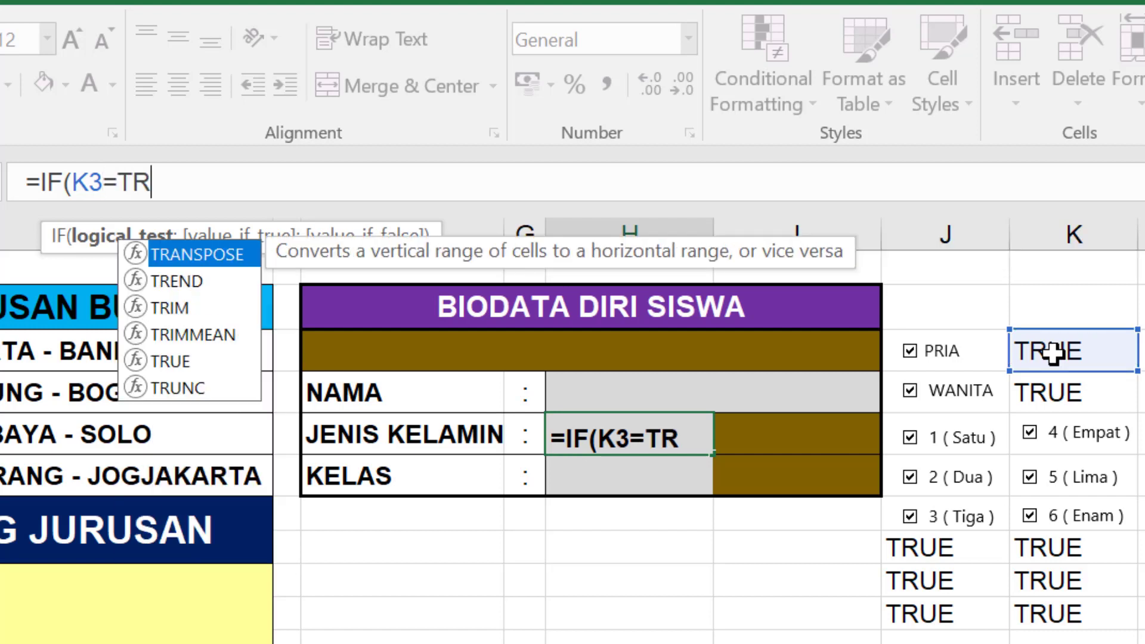
text(UE)
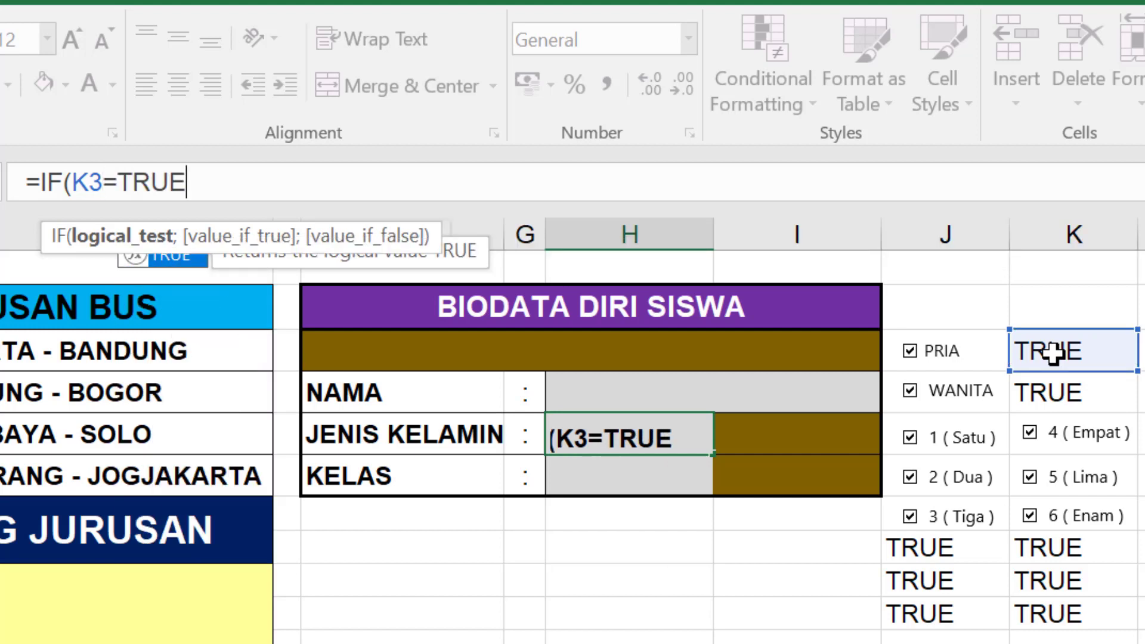
text(;)
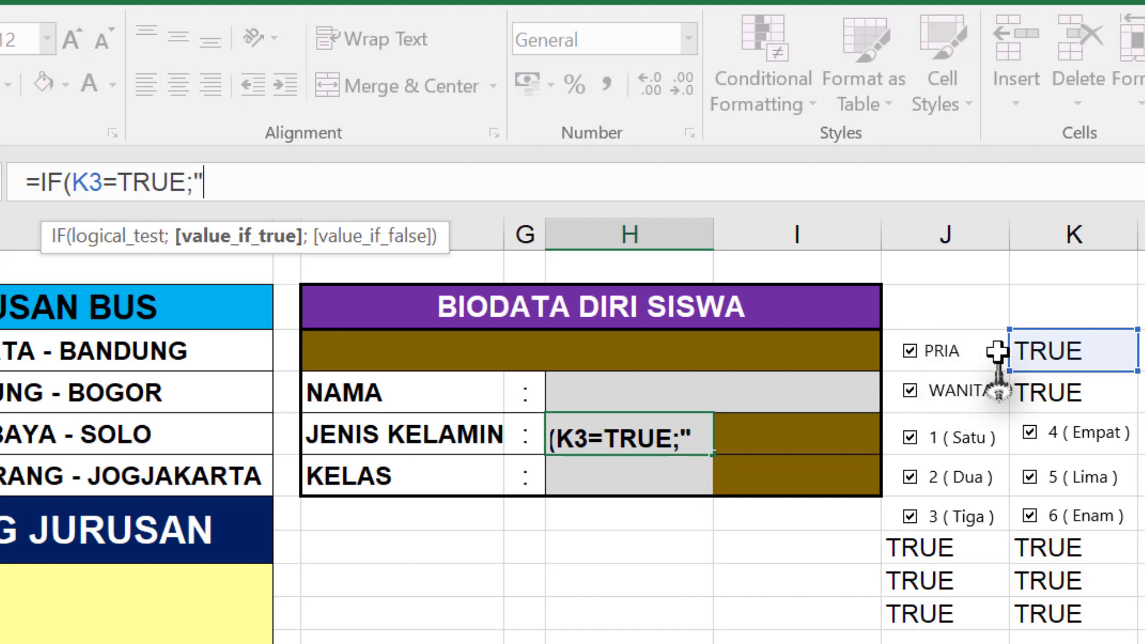
text(RIA")
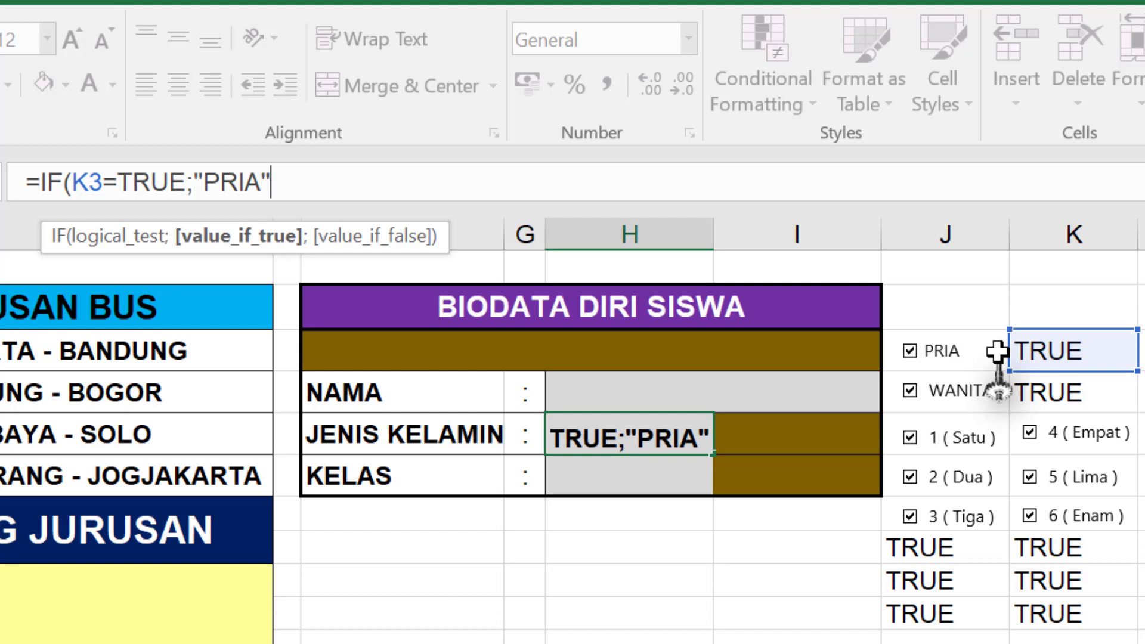
text(;)
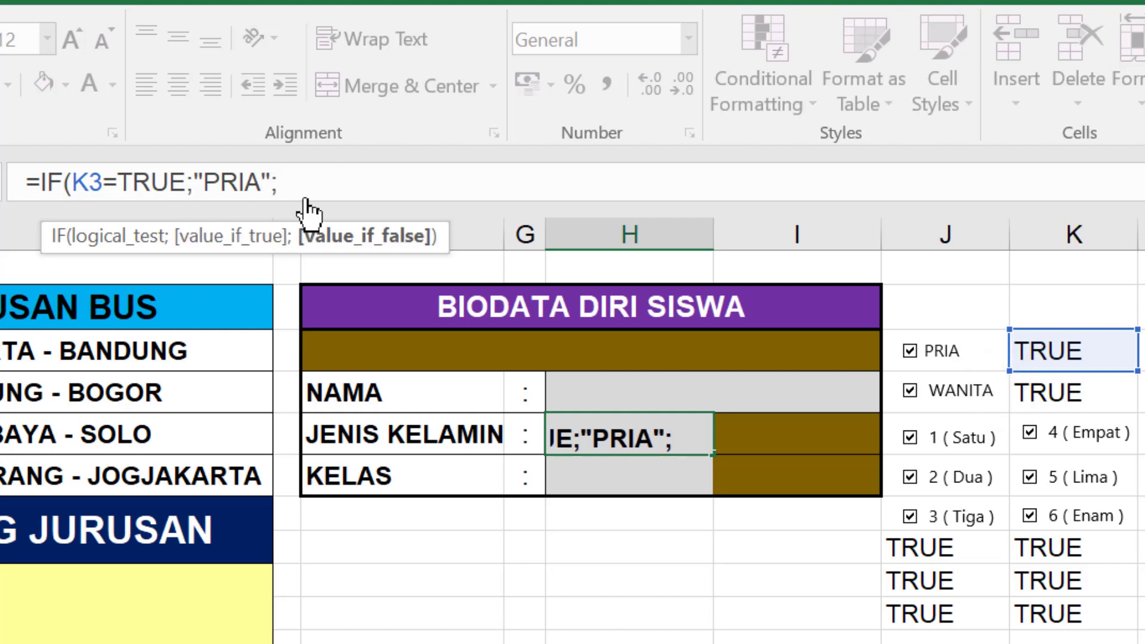
drag(41, 182, 278, 182)
key(ctrl+c)
click(281, 181)
key(ctrl+v)
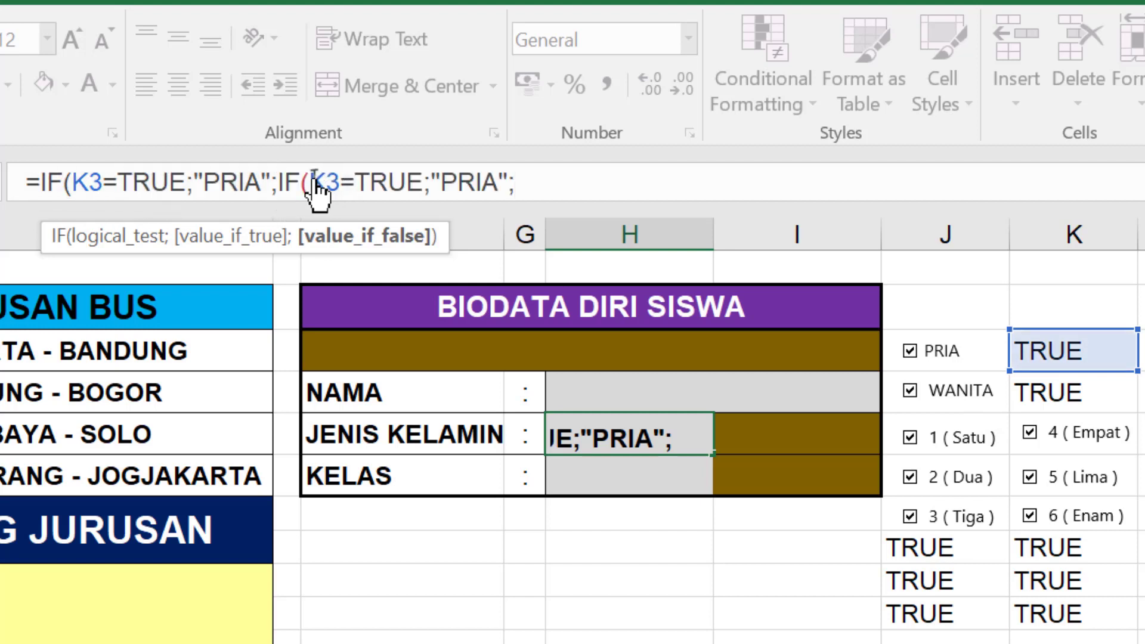
double_click(325, 182)
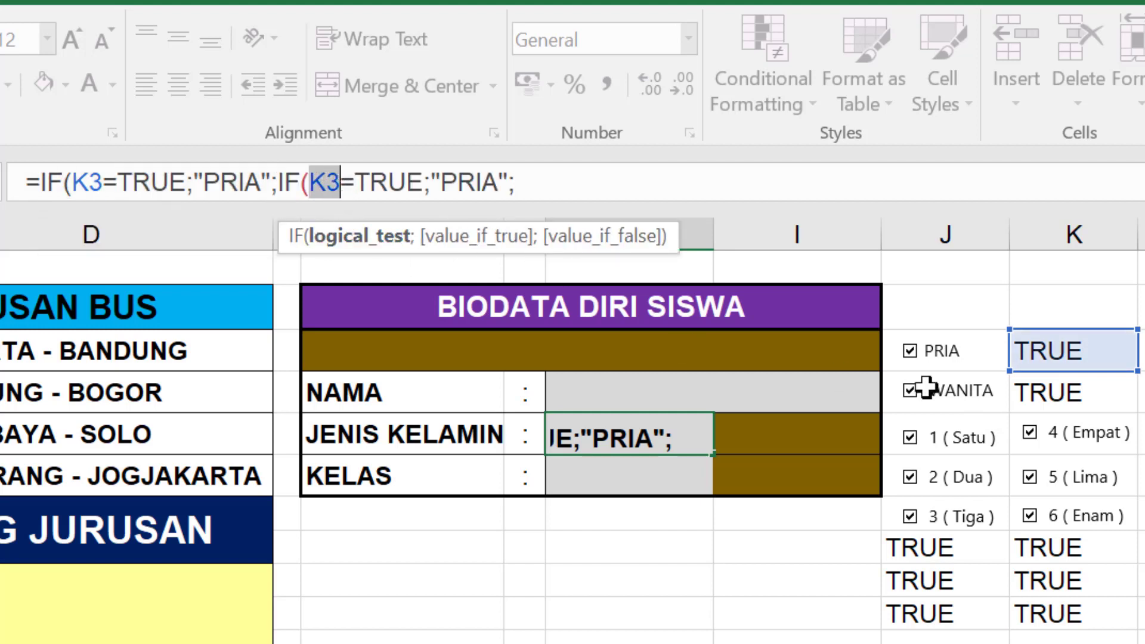
click(1097, 390)
drag(442, 182, 494, 184)
text(WANI)
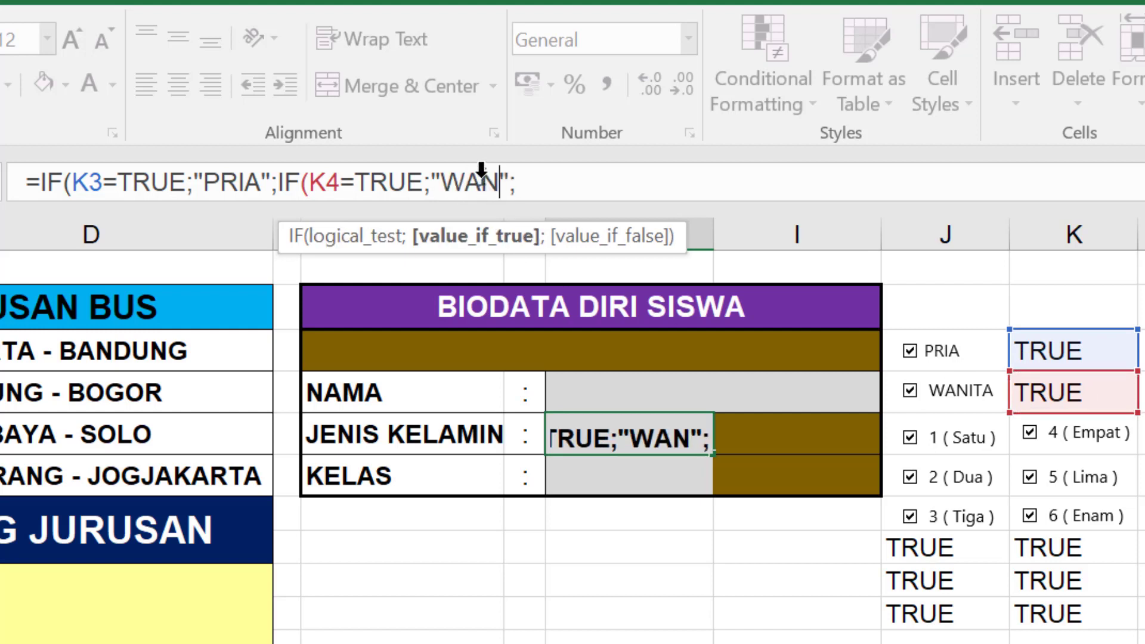
text(TA")
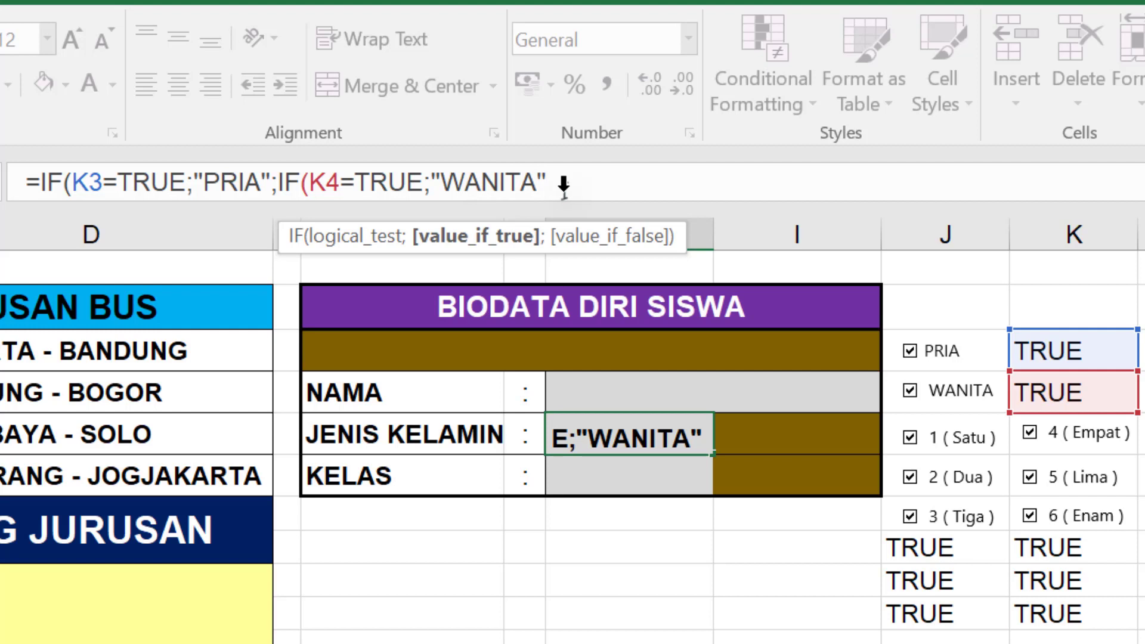
text()))
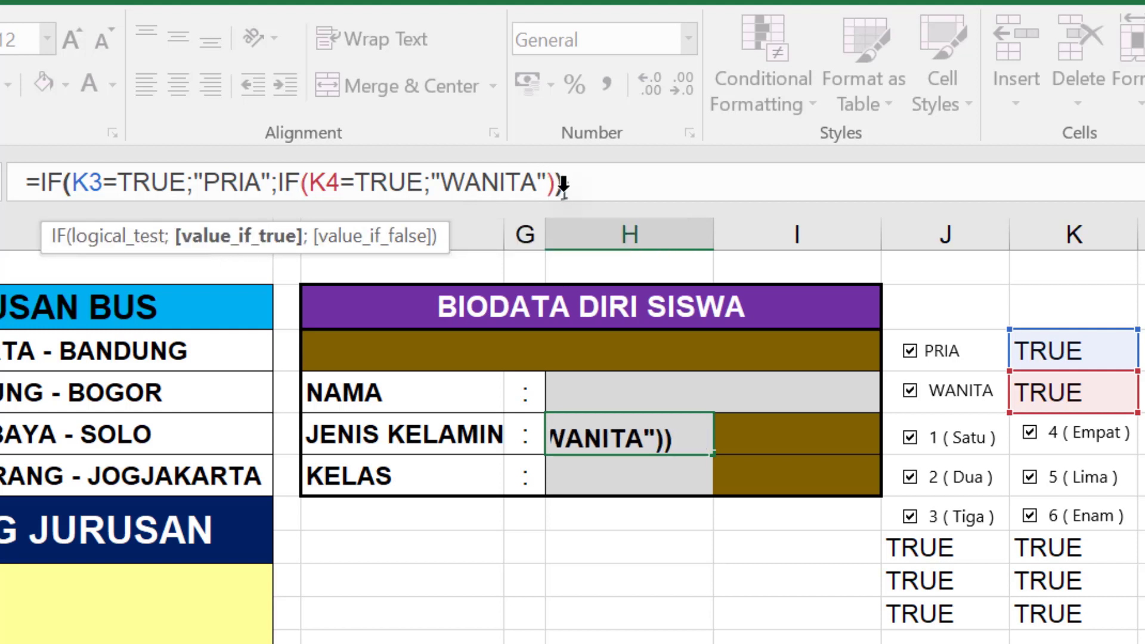
key(Return)
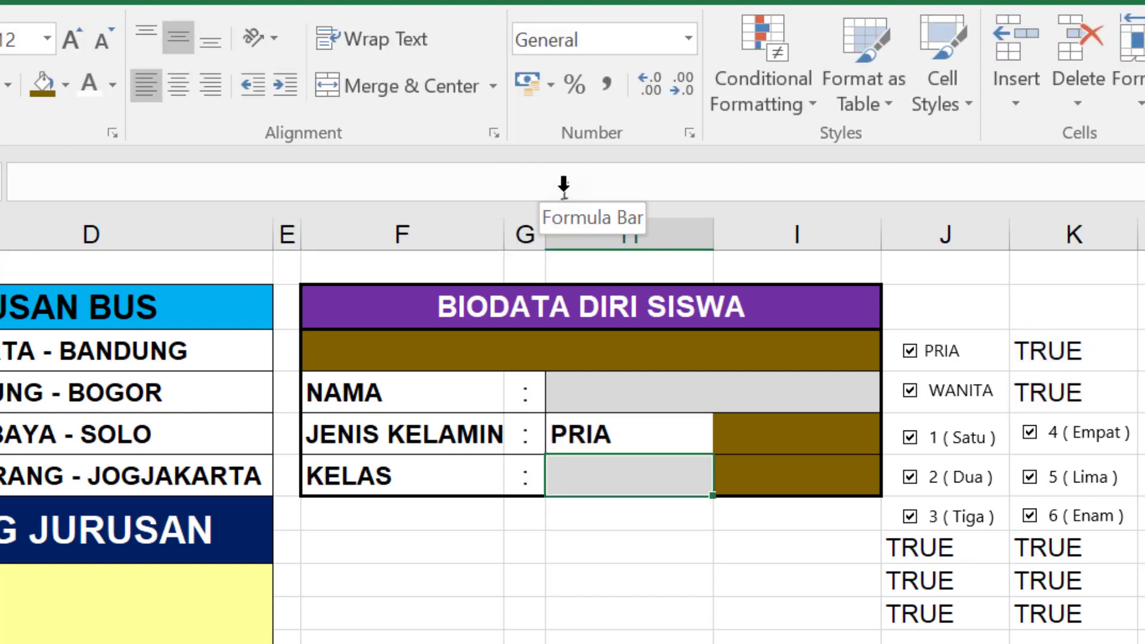
Toggle the WANITA checkbox off and on, then untick PRIA so H5 reads WANITA.
click(909, 390)
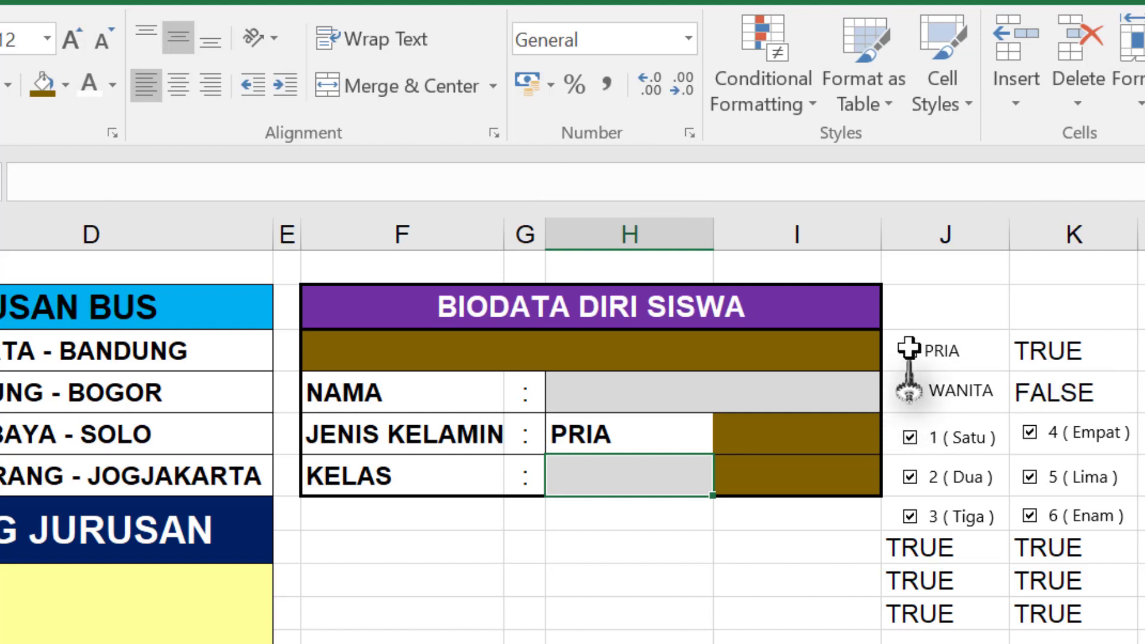
click(910, 390)
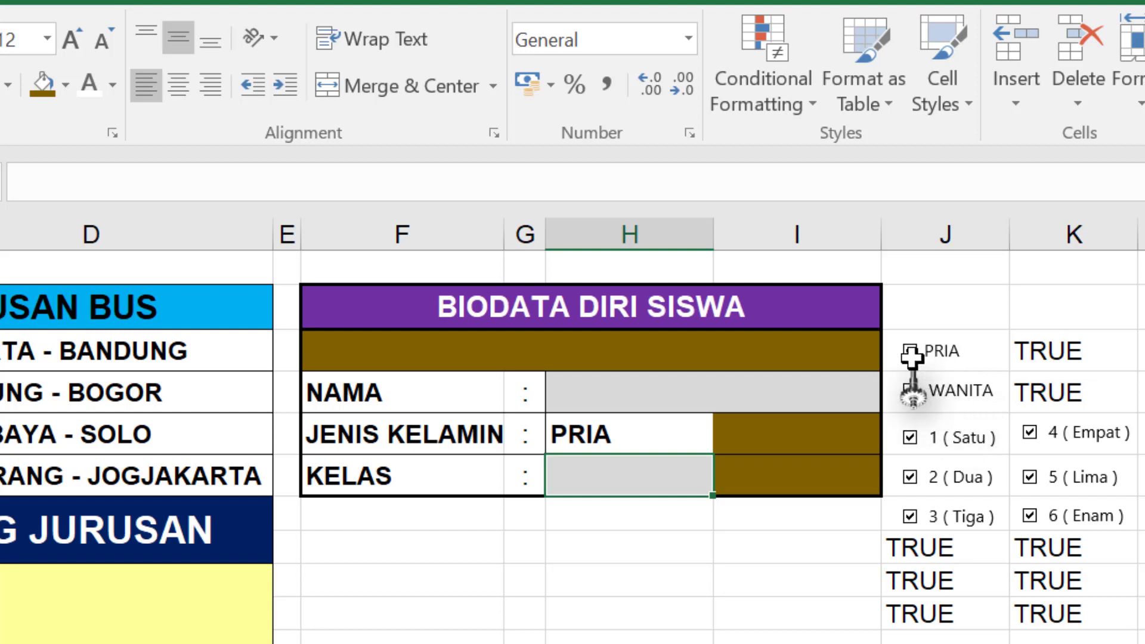
click(910, 351)
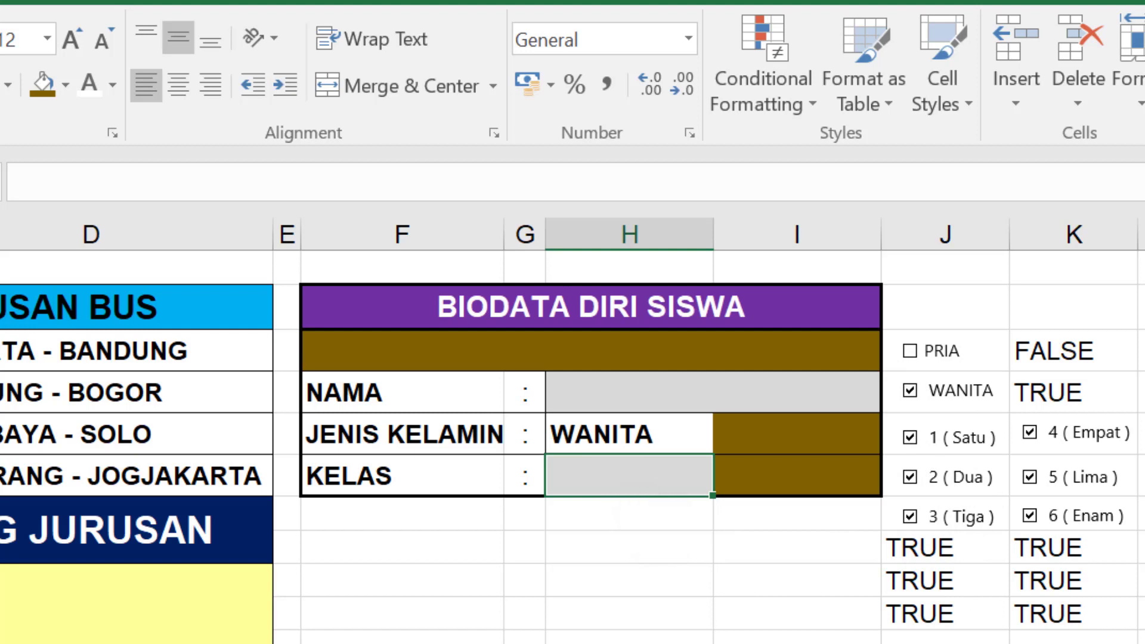
Begin the KELAS formula with IF(J8=TRUE;"1 ( Satu )" and paste a copy of that clause.
text(=I)
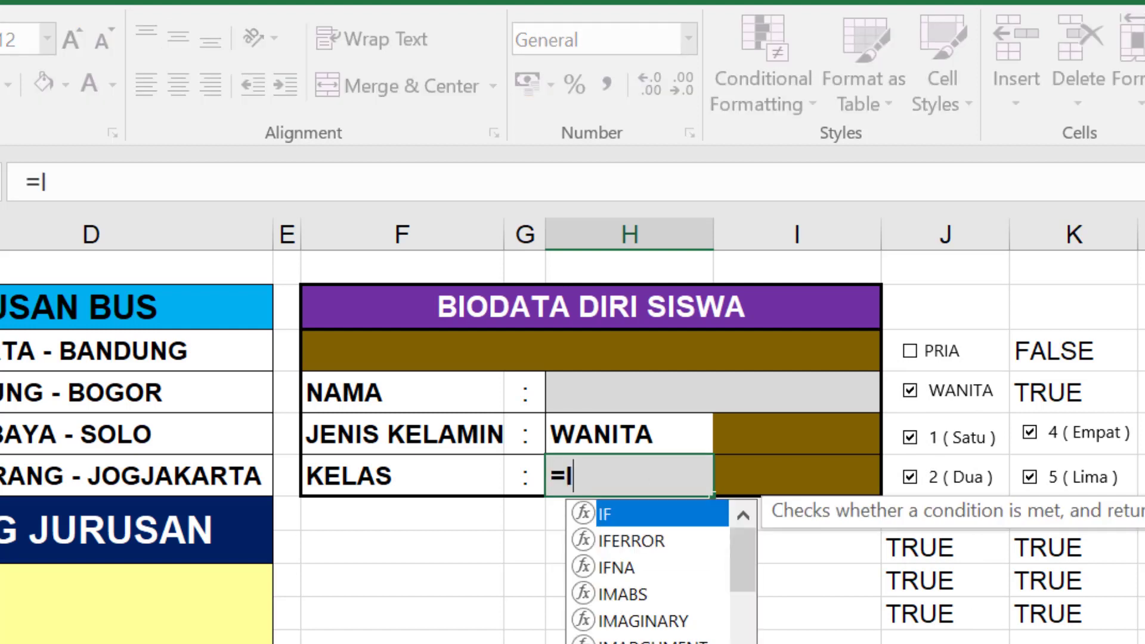
text(F()
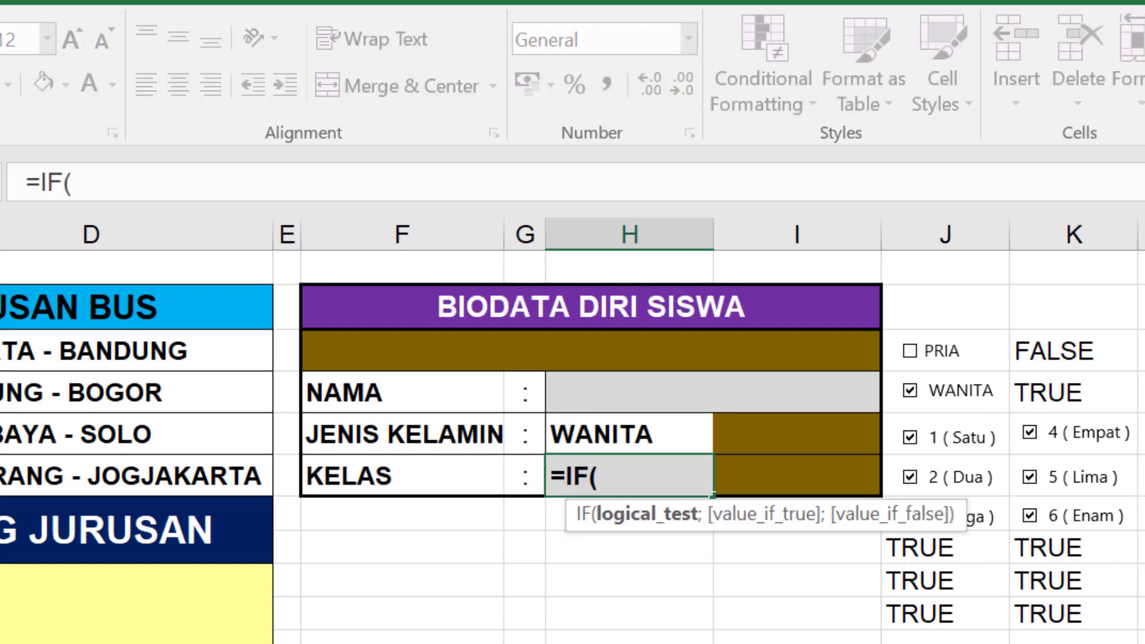
click(928, 547)
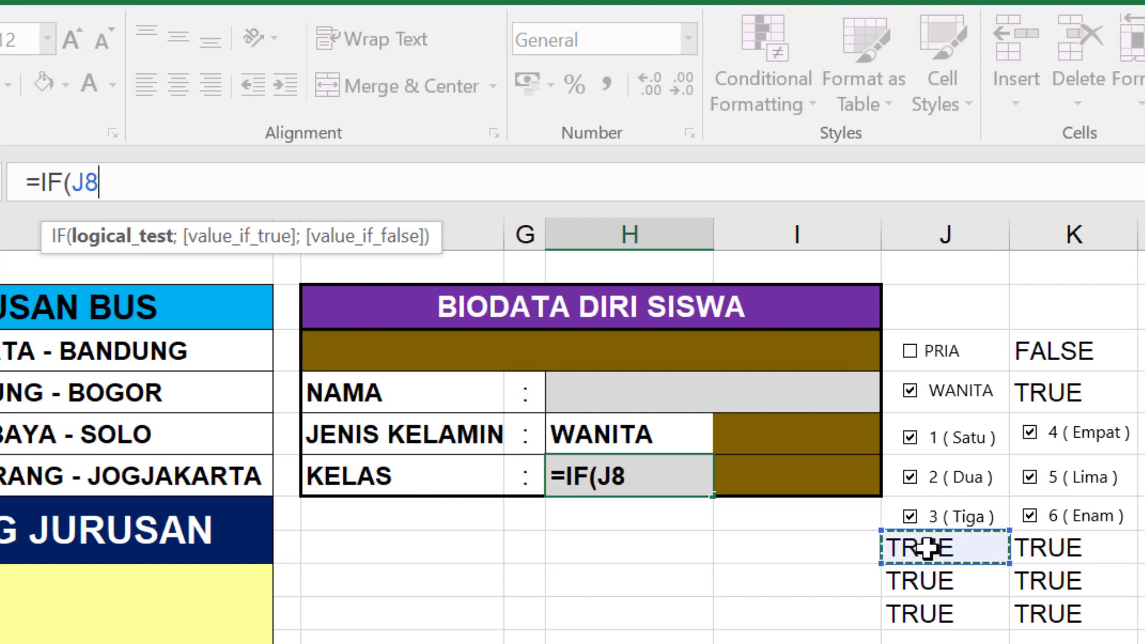
text(=T)
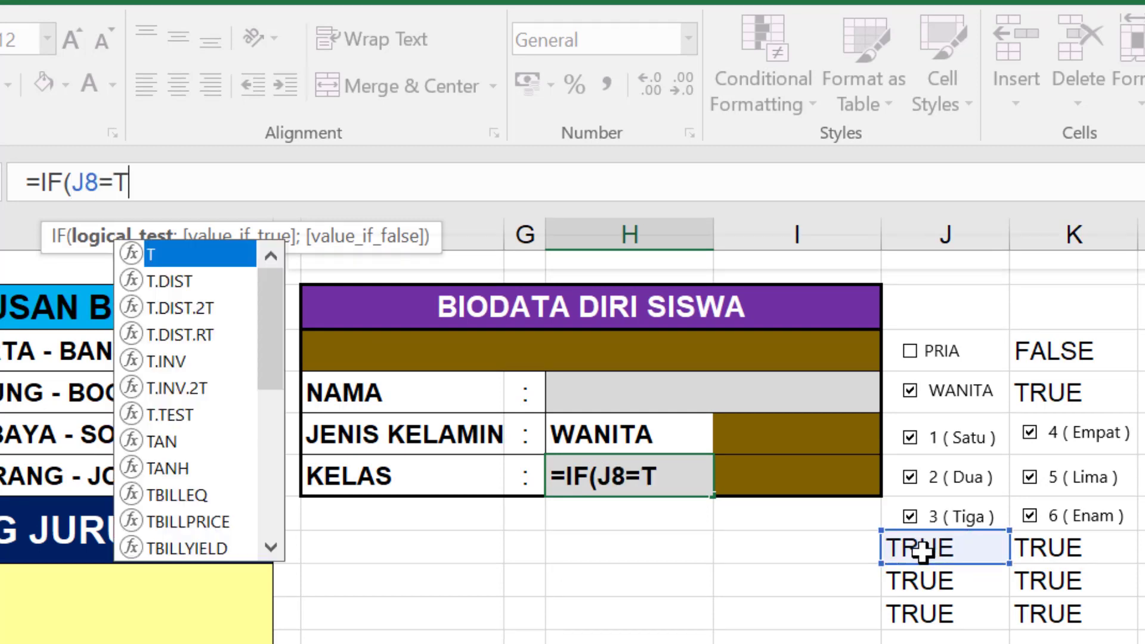
text(RUE)
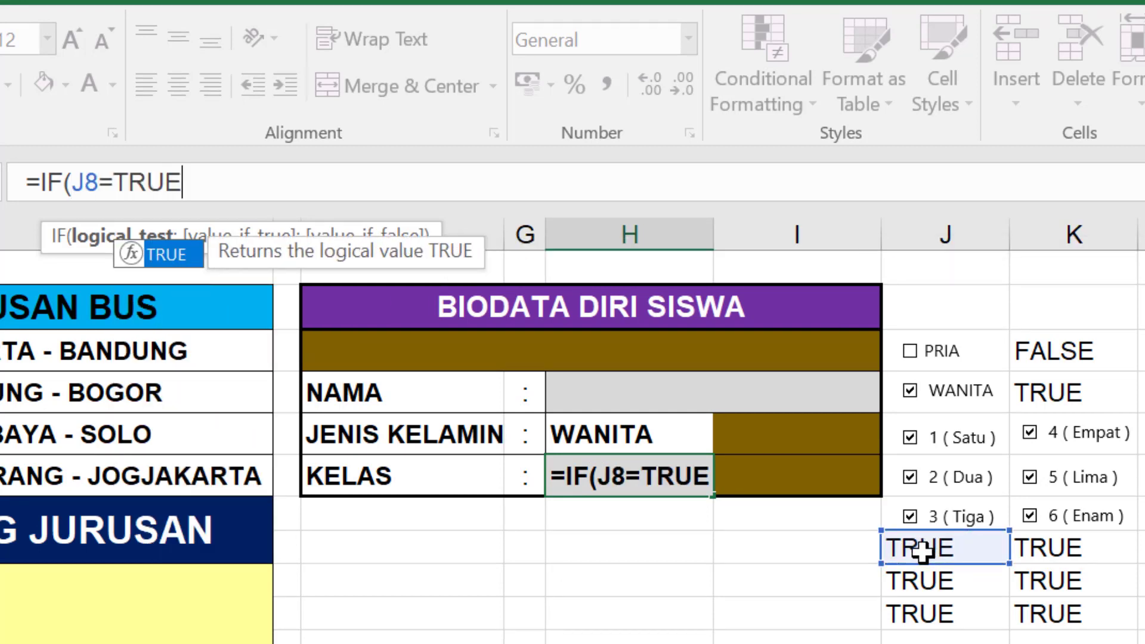
text(;")
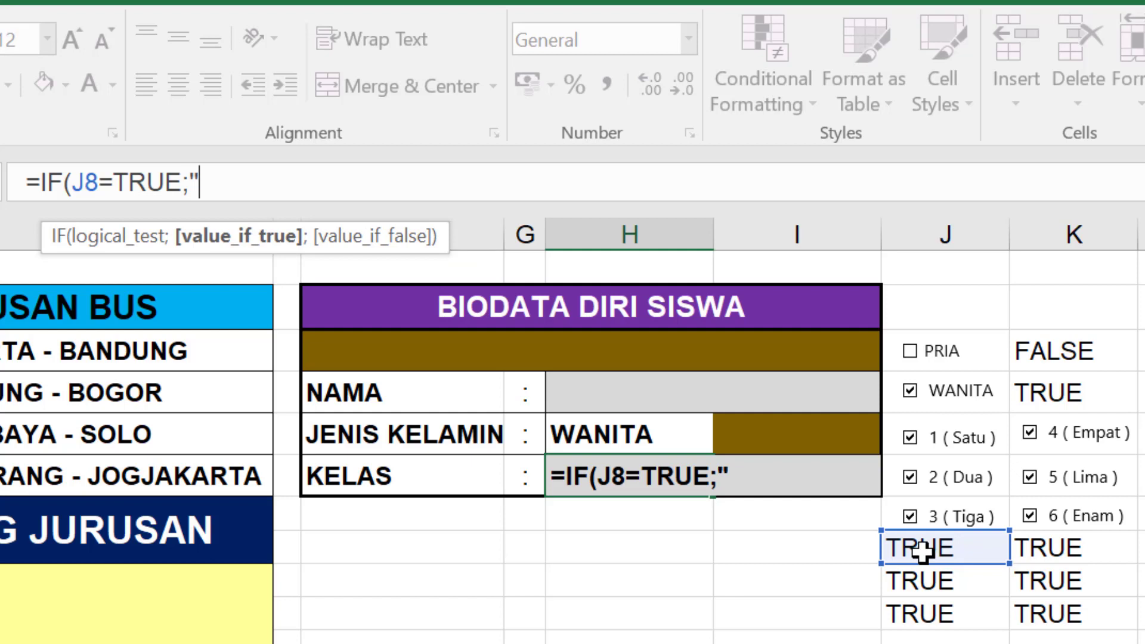
text(1 ( Satu );)
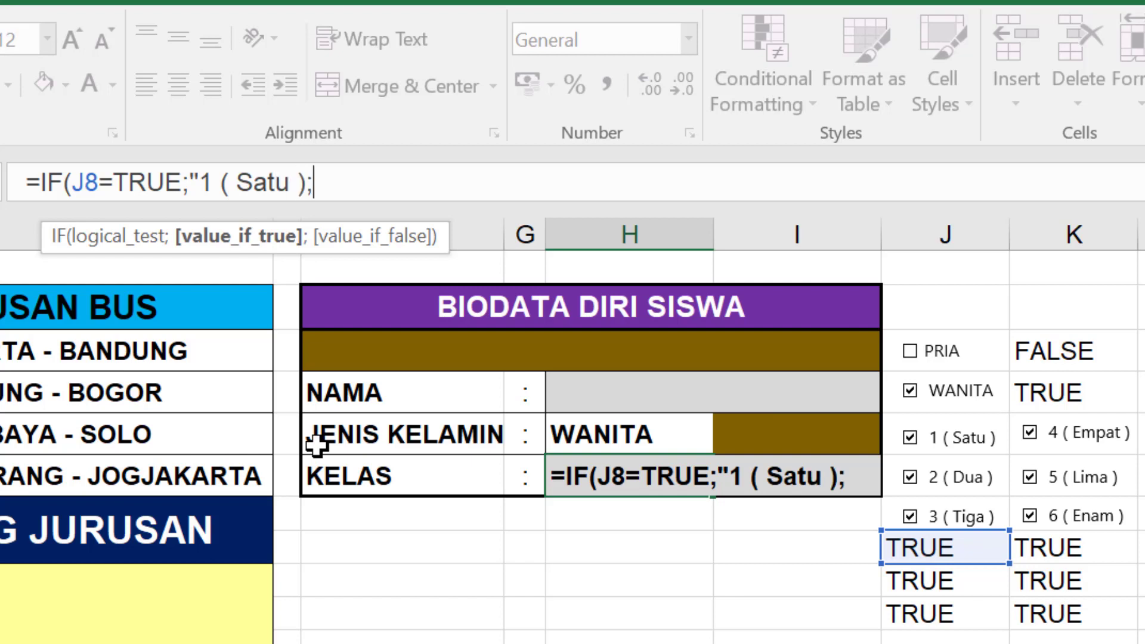
drag(40, 182, 303, 167)
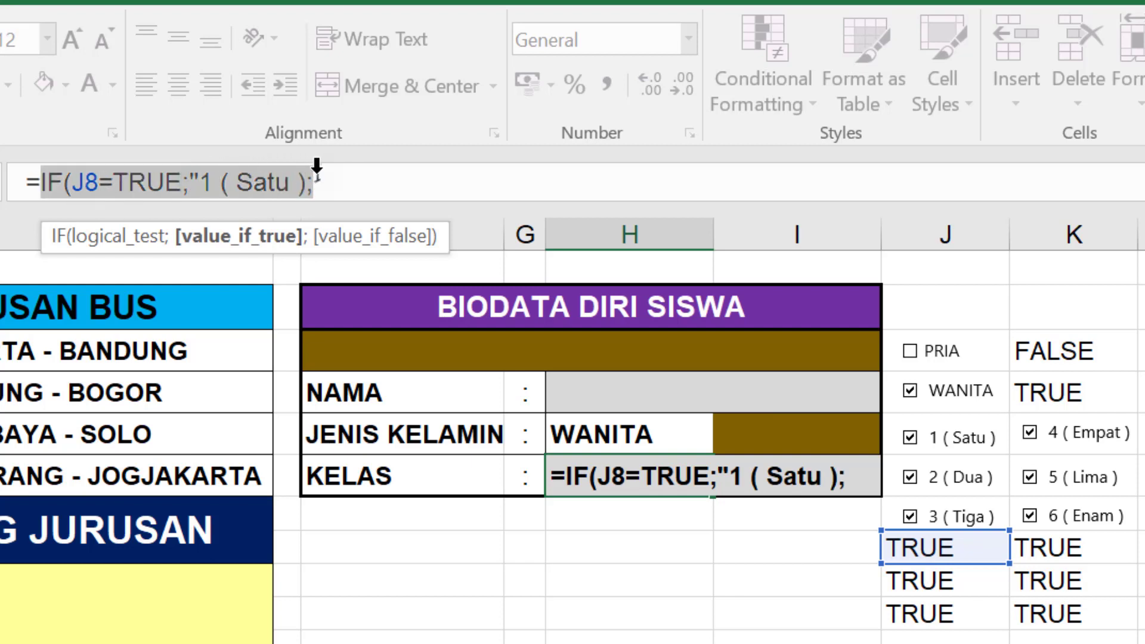
click(338, 178)
text(IF(J8=TRUE;"1 ( Satu );)
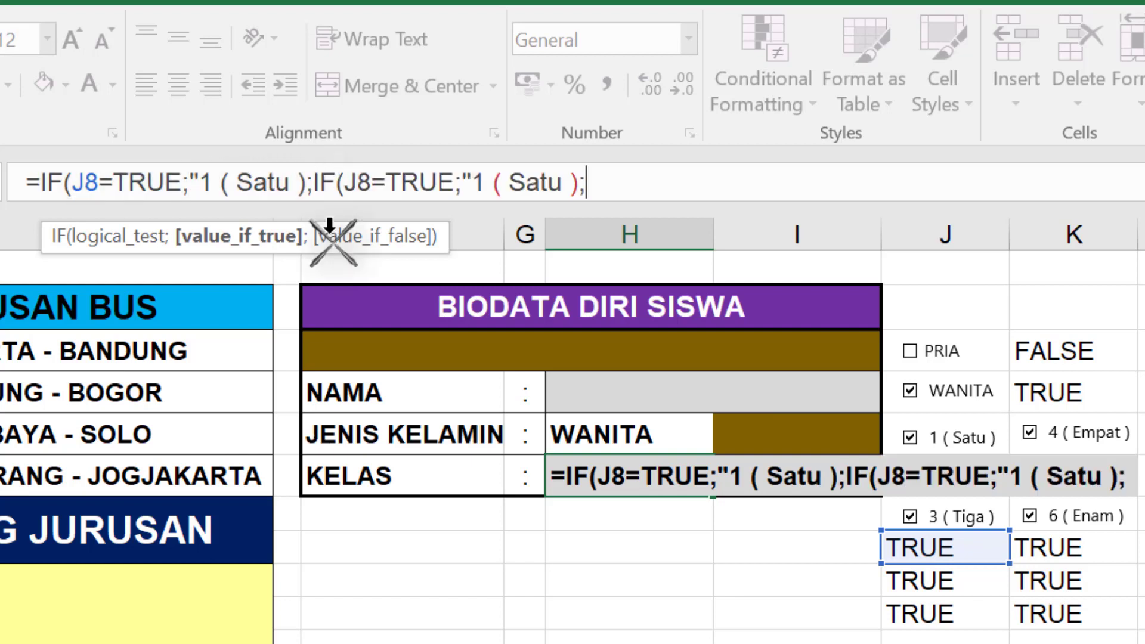
Make the second clause check J9 and return 2 ( Dua ).
double_click(357, 182)
click(928, 582)
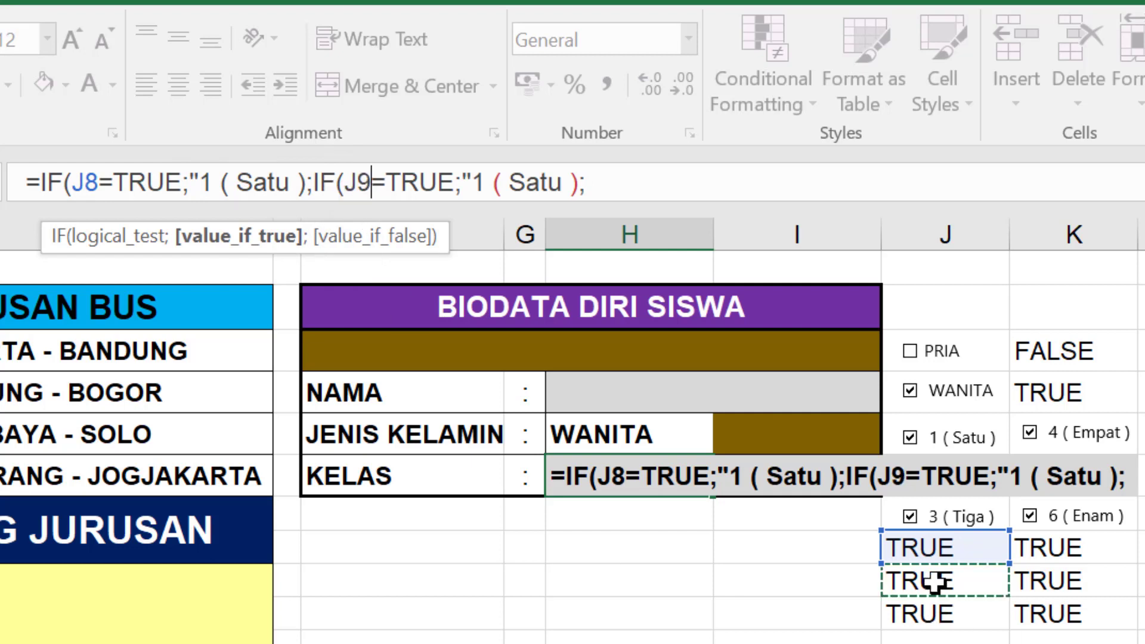
double_click(479, 182)
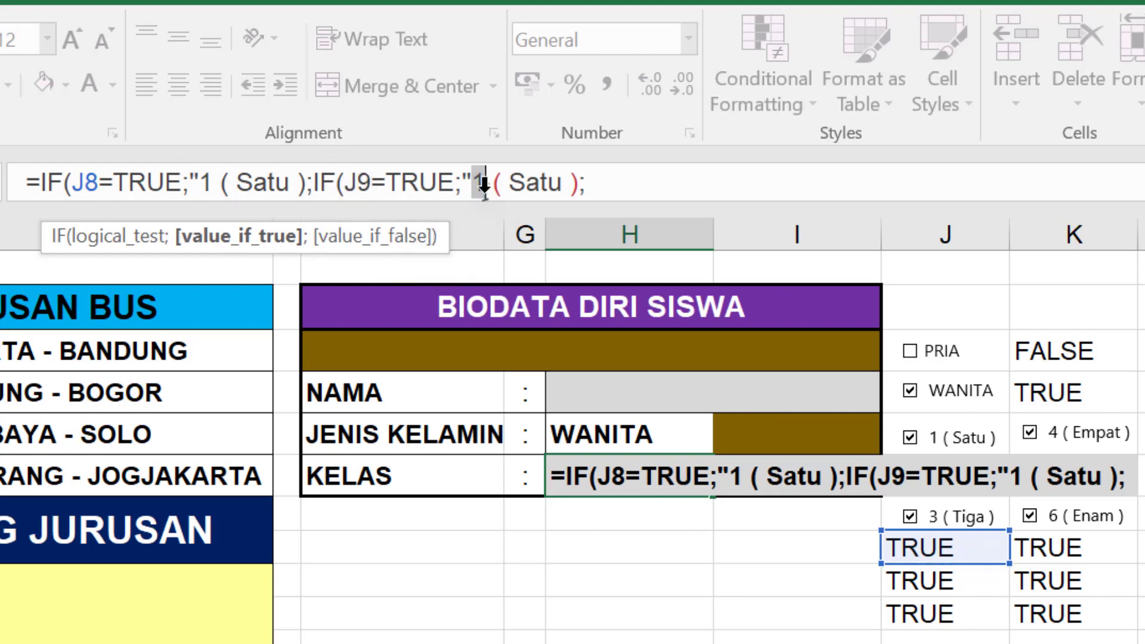
text(2)
double_click(548, 182)
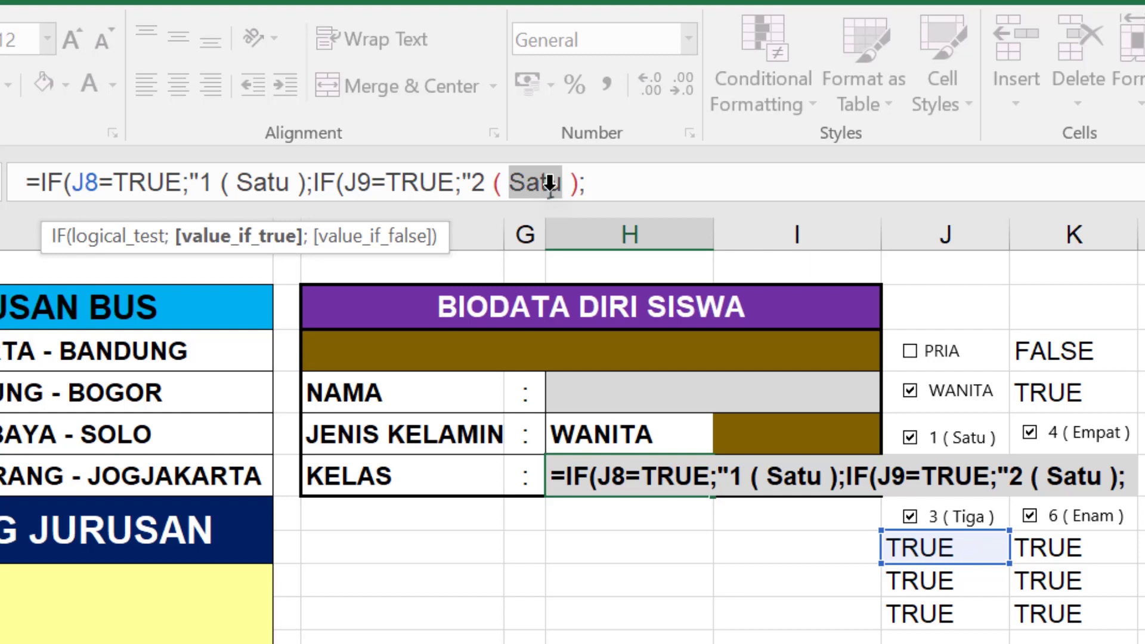
text(Dua)
Add a third clause checking J10 that returns 3 ( Tiga ).
click(596, 175)
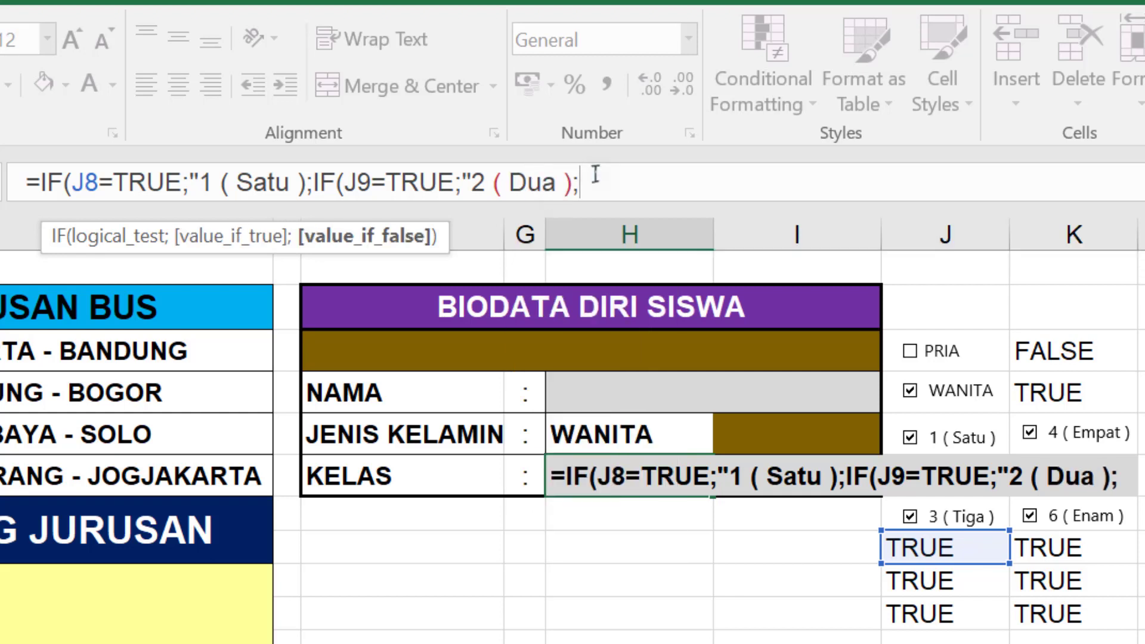
key(ctrl+v)
double_click(617, 182)
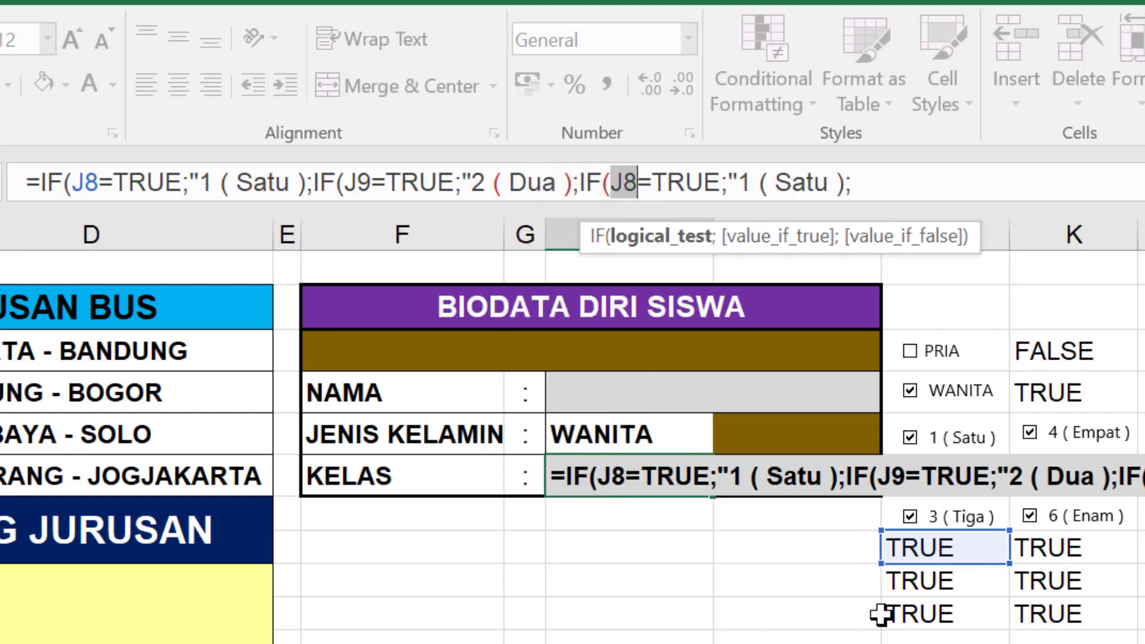
text(J10)
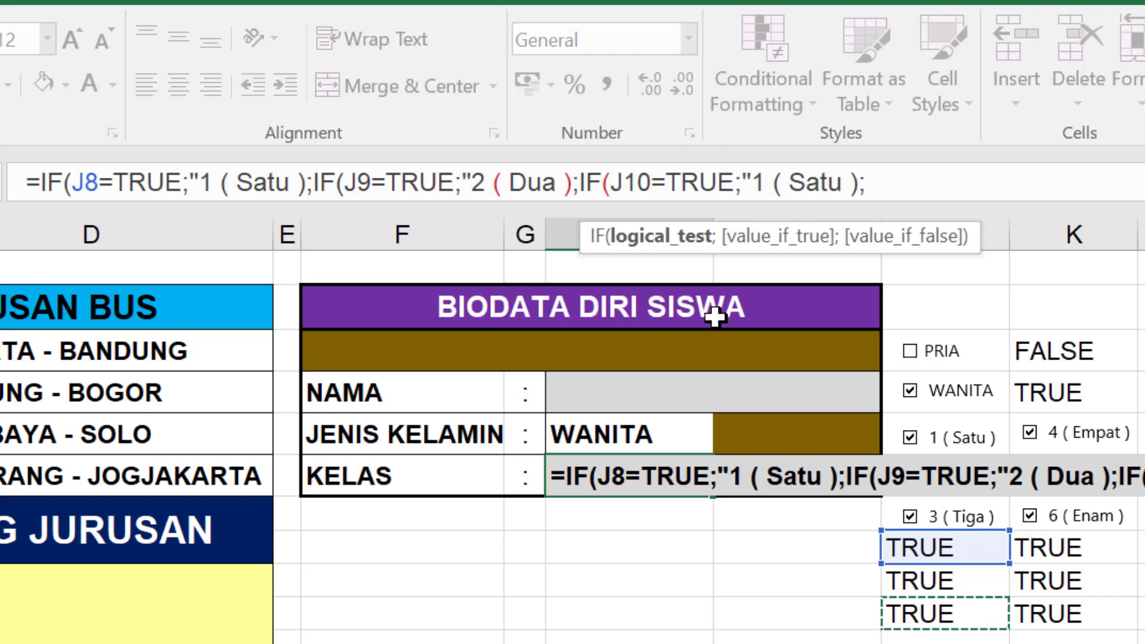
double_click(760, 182)
text(3)
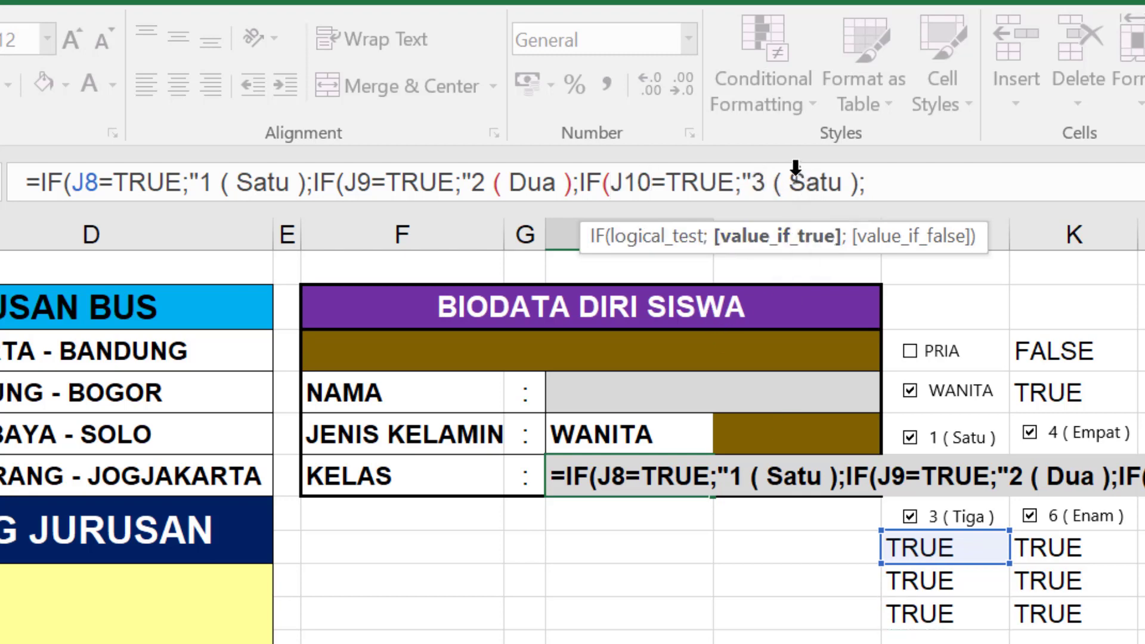
double_click(803, 182)
text(Tiga)
Append a fourth clause and point its condition at K8.
key(ctrl+v)
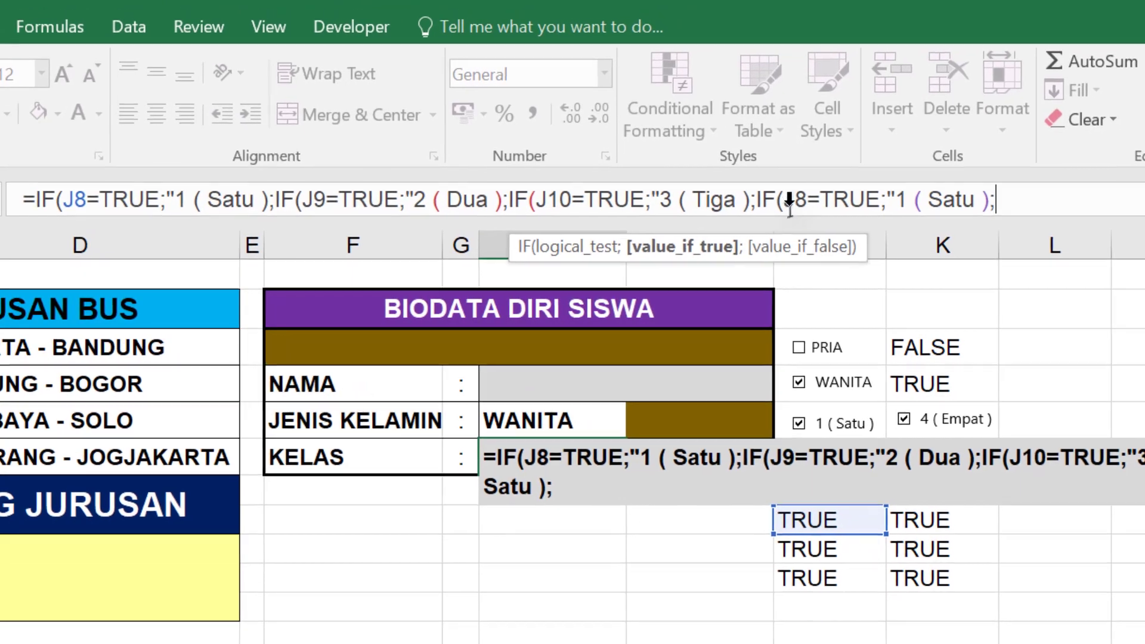
double_click(793, 199)
text(K8)
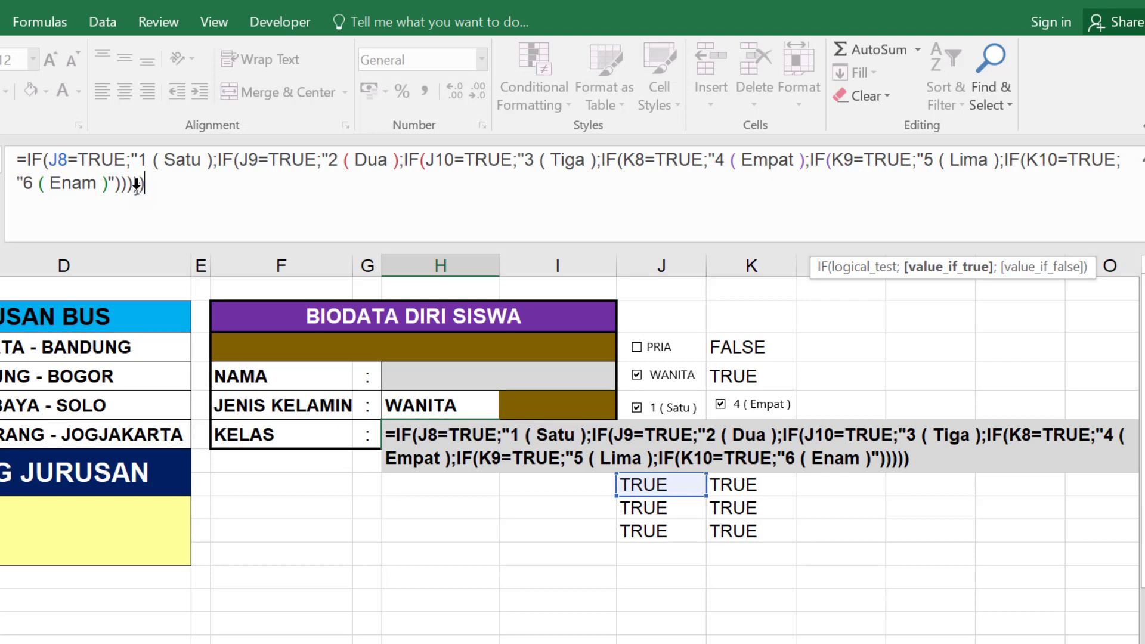
text())
Fix the missing quotes so the KELAS formula commits and shows 6 ( Enam ), then select JENIS KELAMIN for conditional formatting.
key(Return)
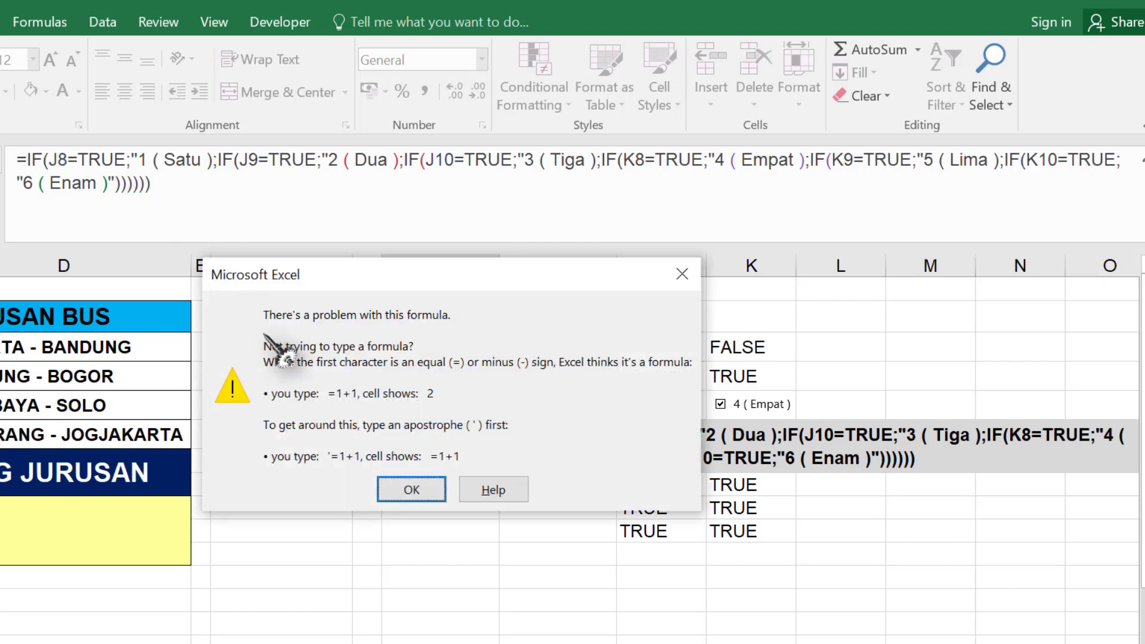
click(412, 490)
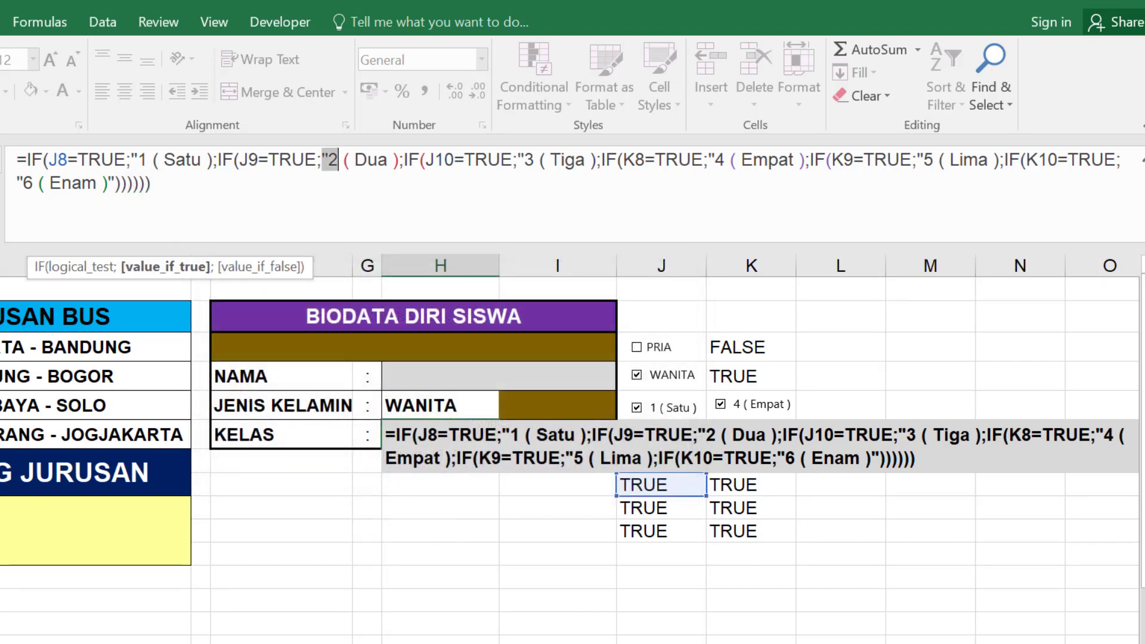
click(214, 189)
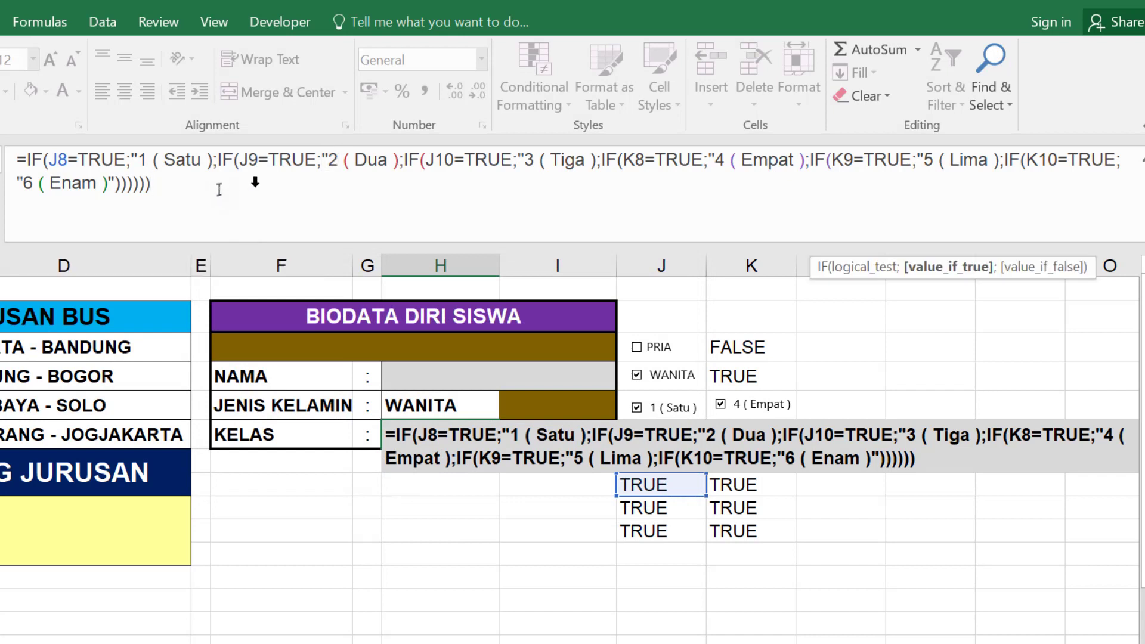
click(339, 160)
text(")
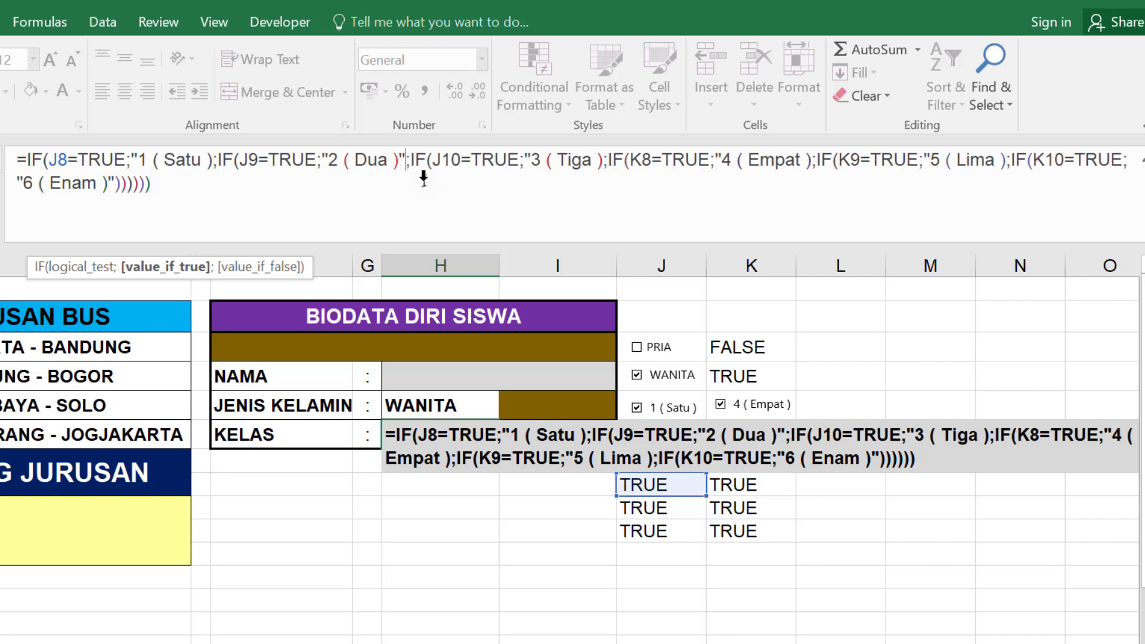
key(Return)
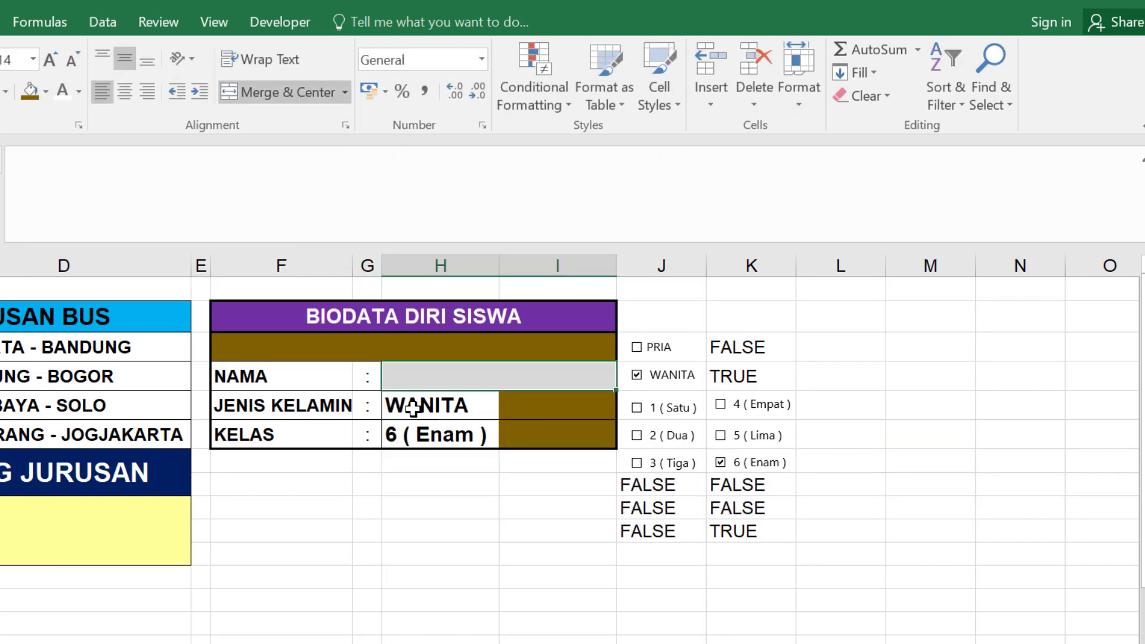
click(415, 407)
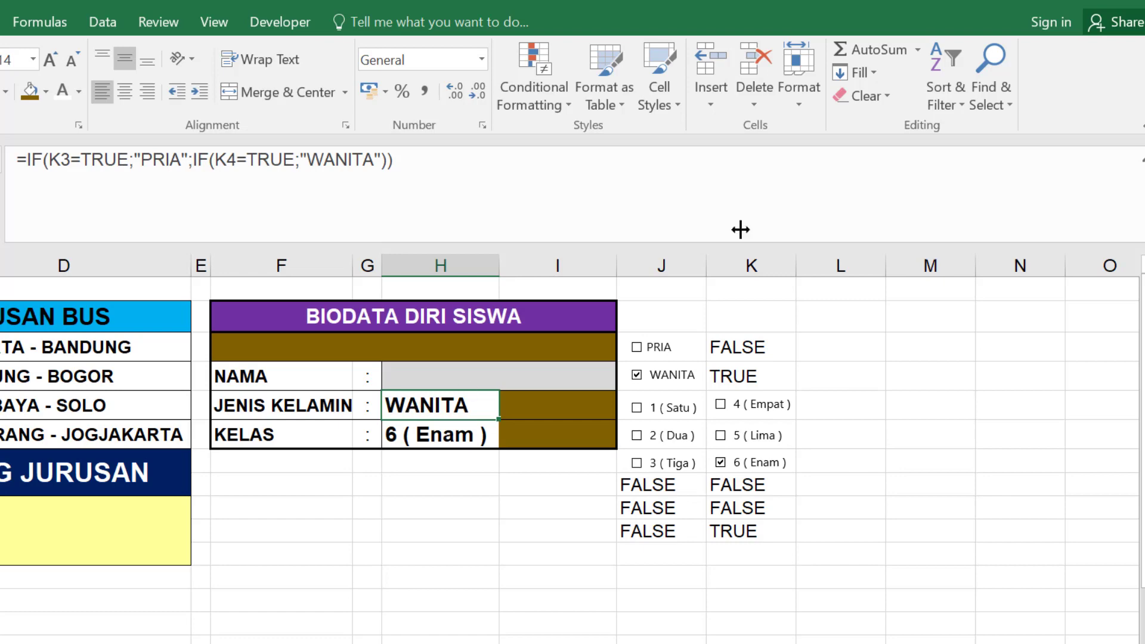
click(568, 107)
Create a Cell Value equal to WANITA rule for the JENIS KELAMIN cell.
click(592, 365)
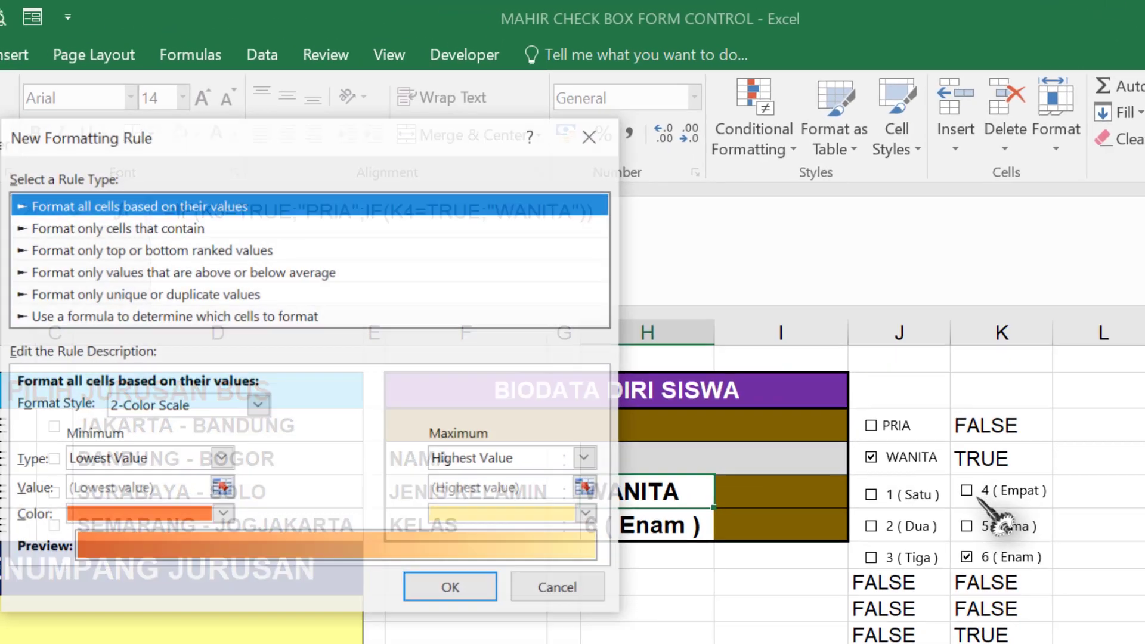
click(104, 233)
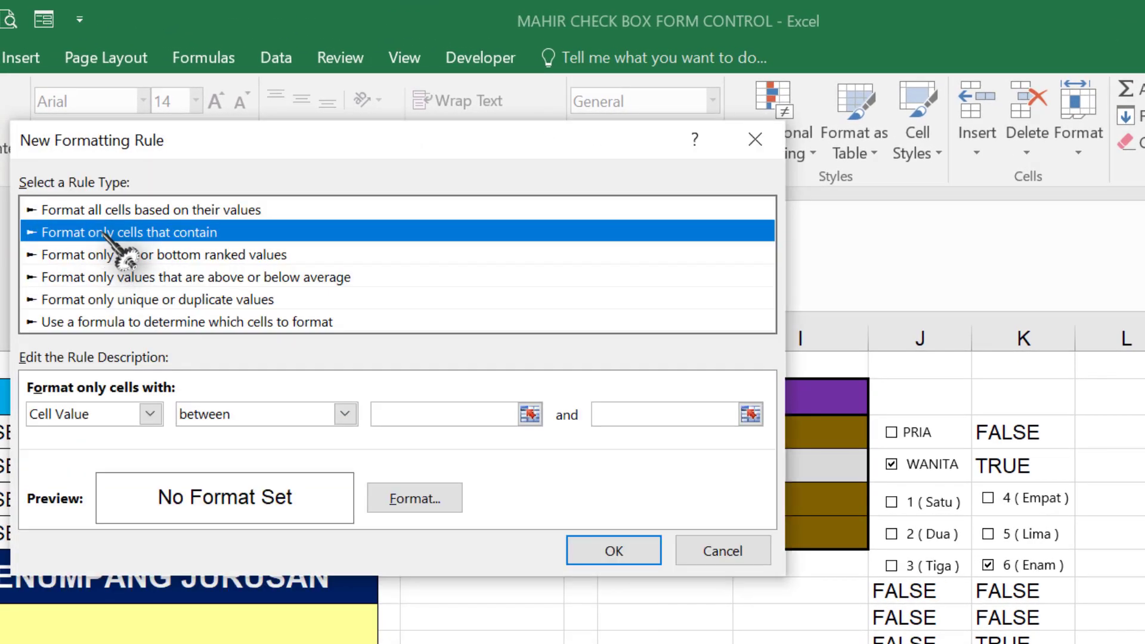
mouse_move(430, 144)
mouse_down()
mouse_move(484, 407)
mouse_move(423, 215)
mouse_up()
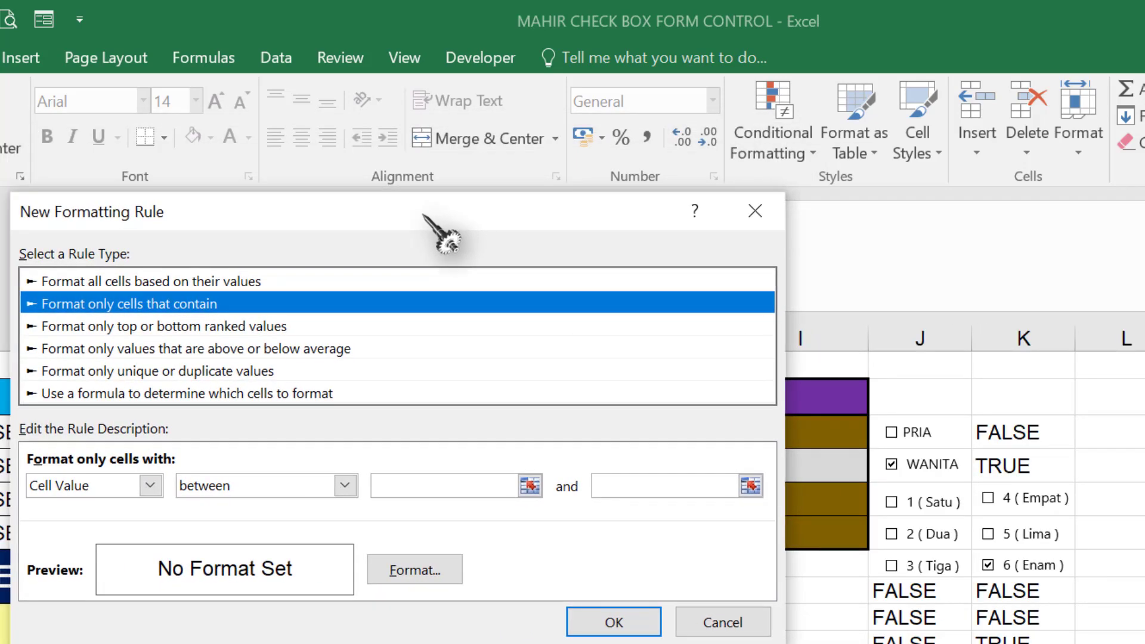
key(Tab)
key(Tab)
click(345, 485)
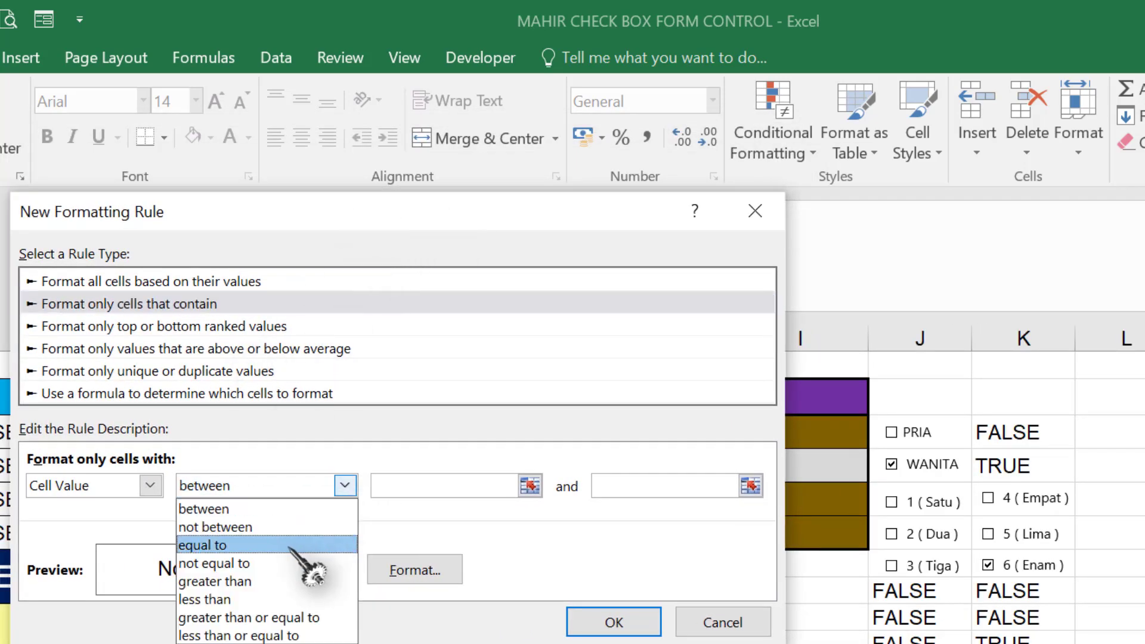
click(277, 545)
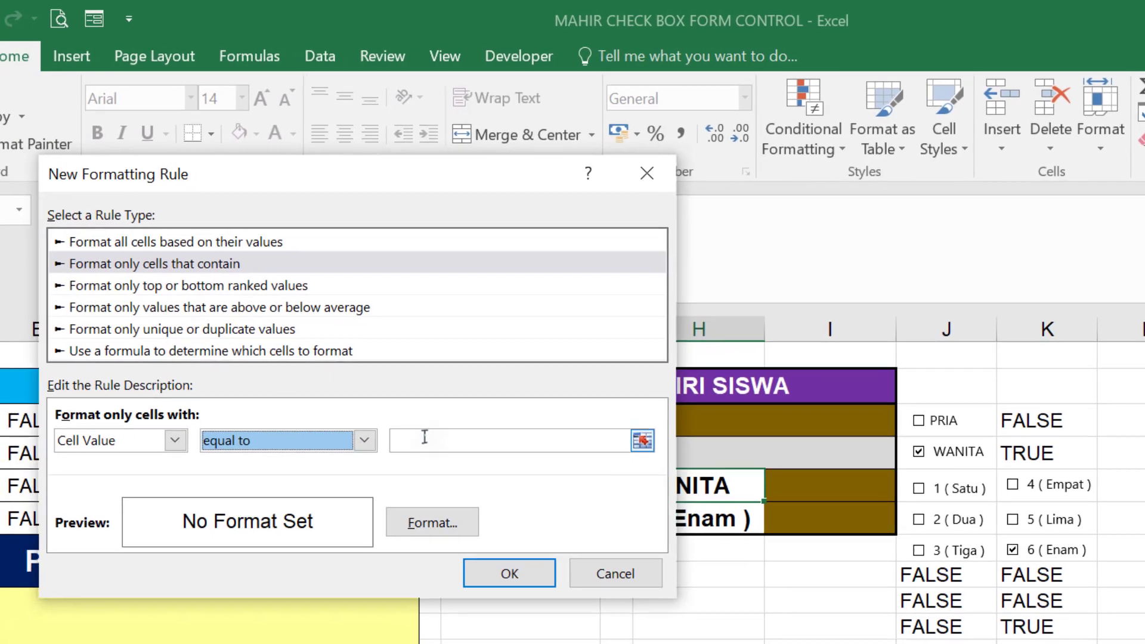
click(425, 437)
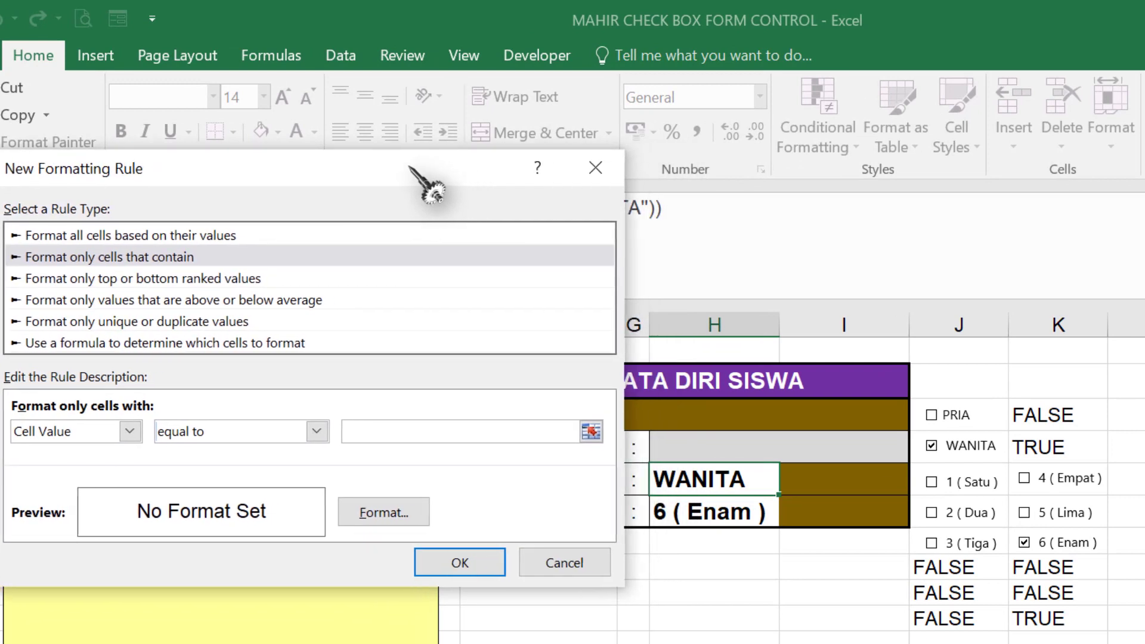
drag(426, 185, 439, 190)
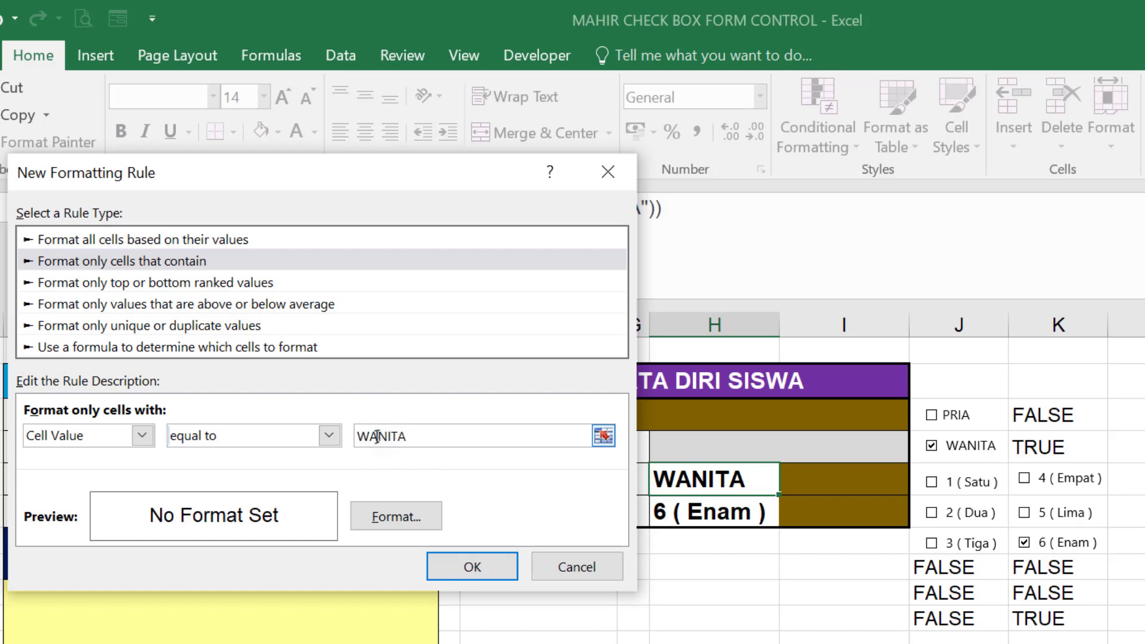
Give the WANITA rule a light blue fill and apply it.
click(396, 516)
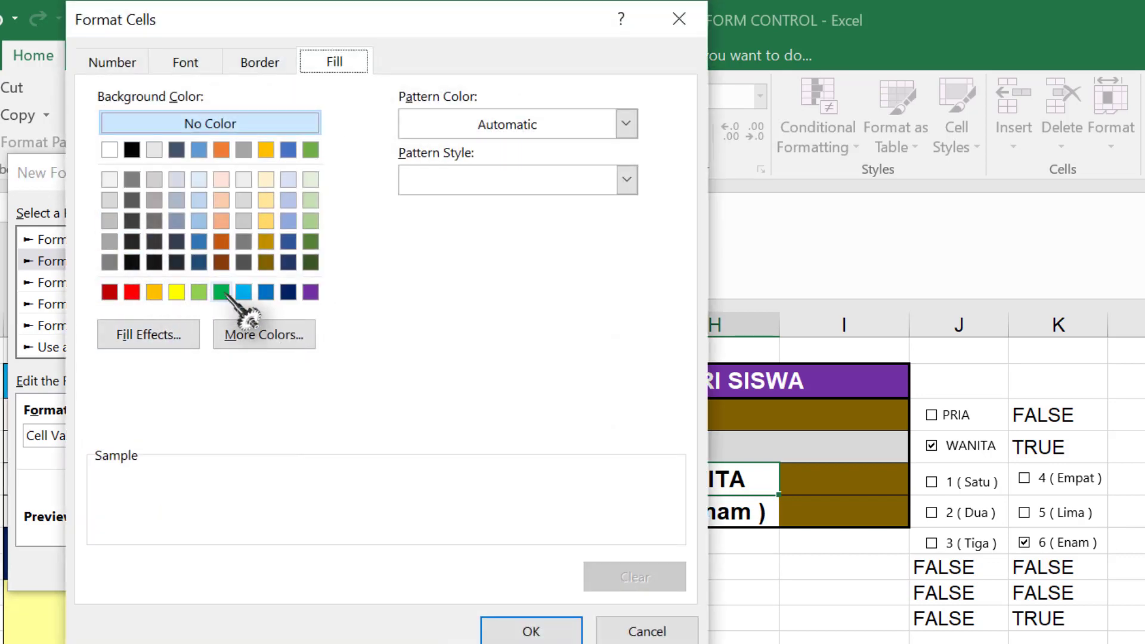
click(243, 292)
click(531, 632)
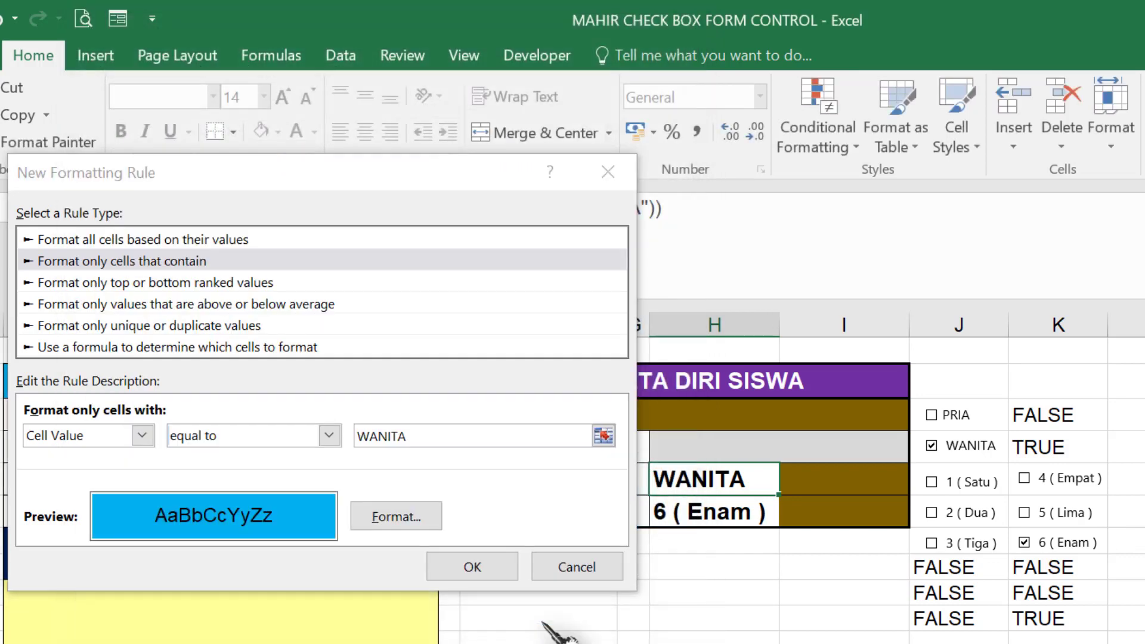
click(468, 570)
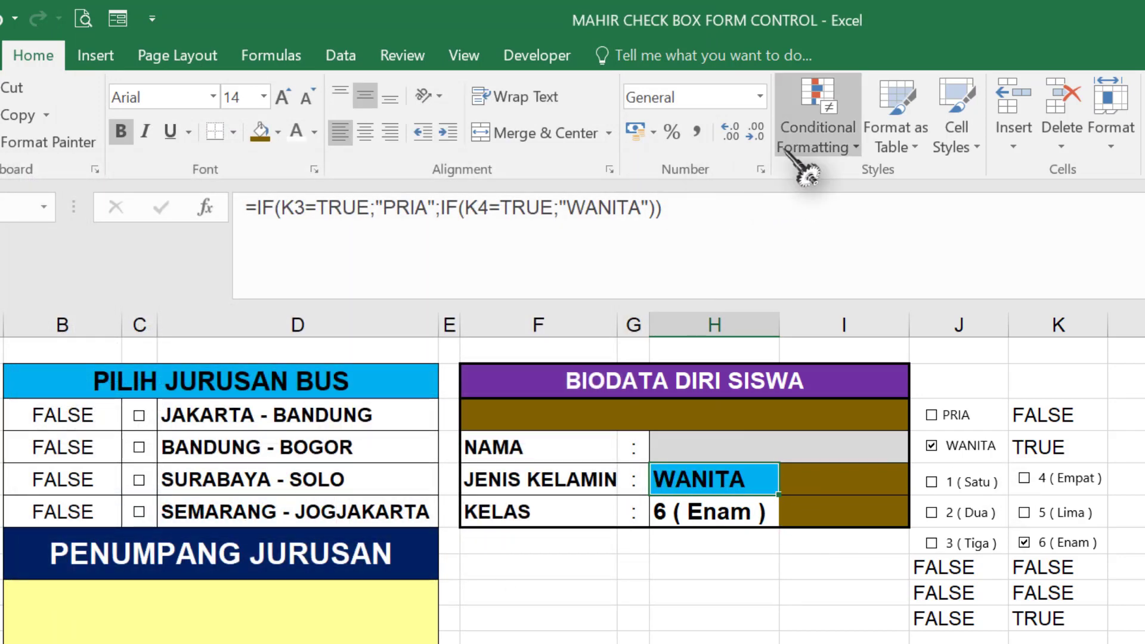
click(823, 140)
Create a second rule matching cells equal to PRIA.
click(826, 421)
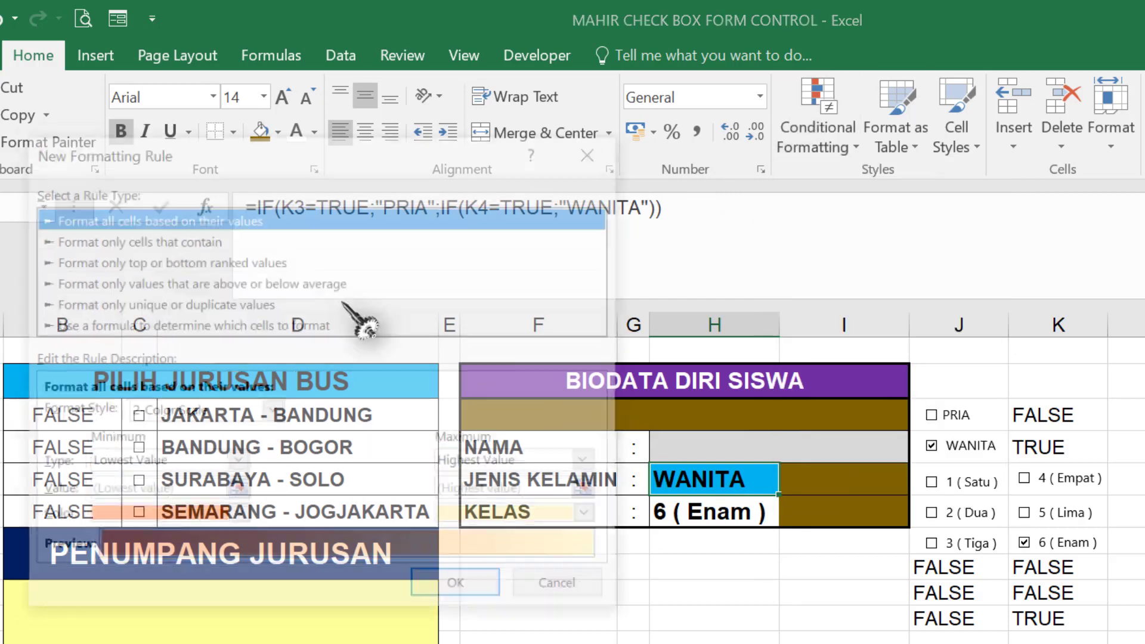
click(179, 239)
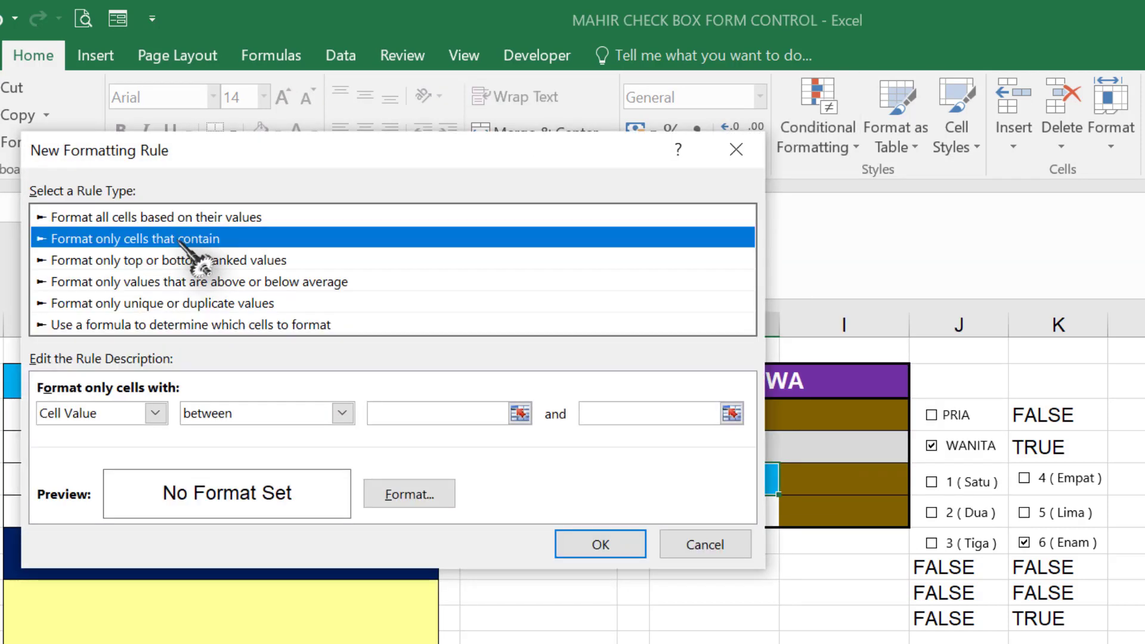
click(341, 413)
click(287, 471)
click(405, 411)
text(PRIA)
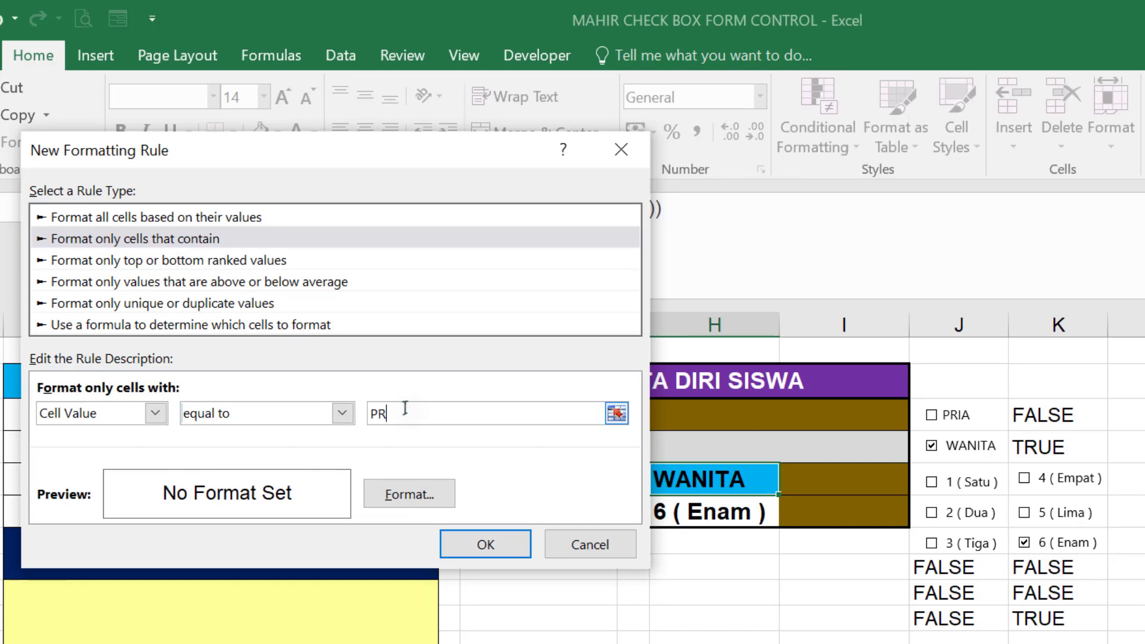
Give the PRIA rule a gold fill, then tick PRIA to show the highlight.
click(409, 498)
click(89, 293)
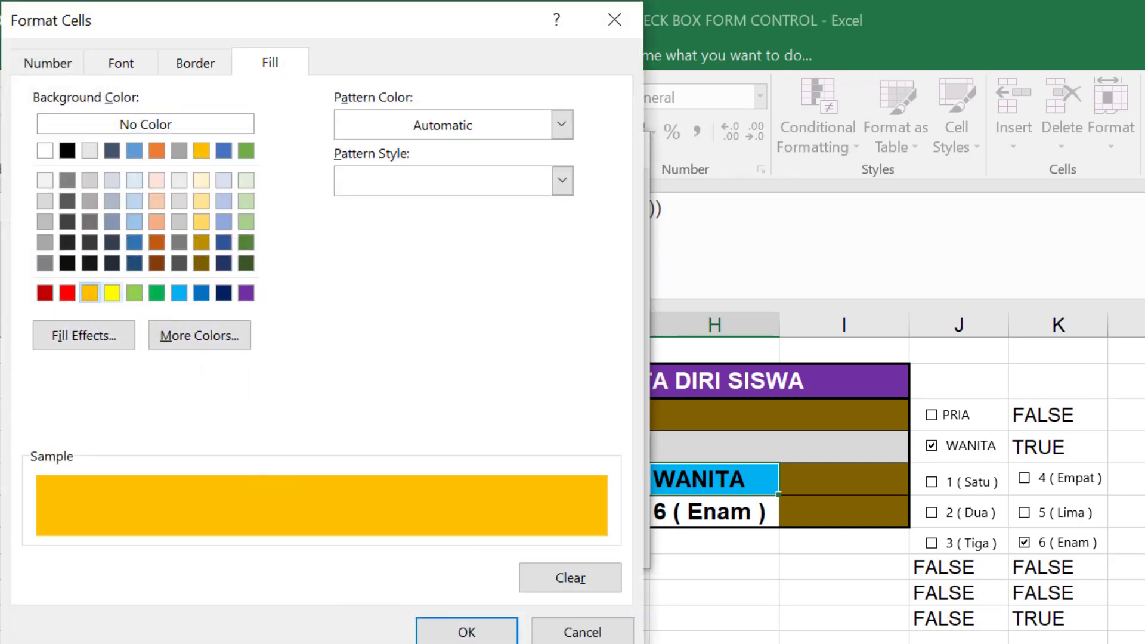
click(466, 631)
click(500, 550)
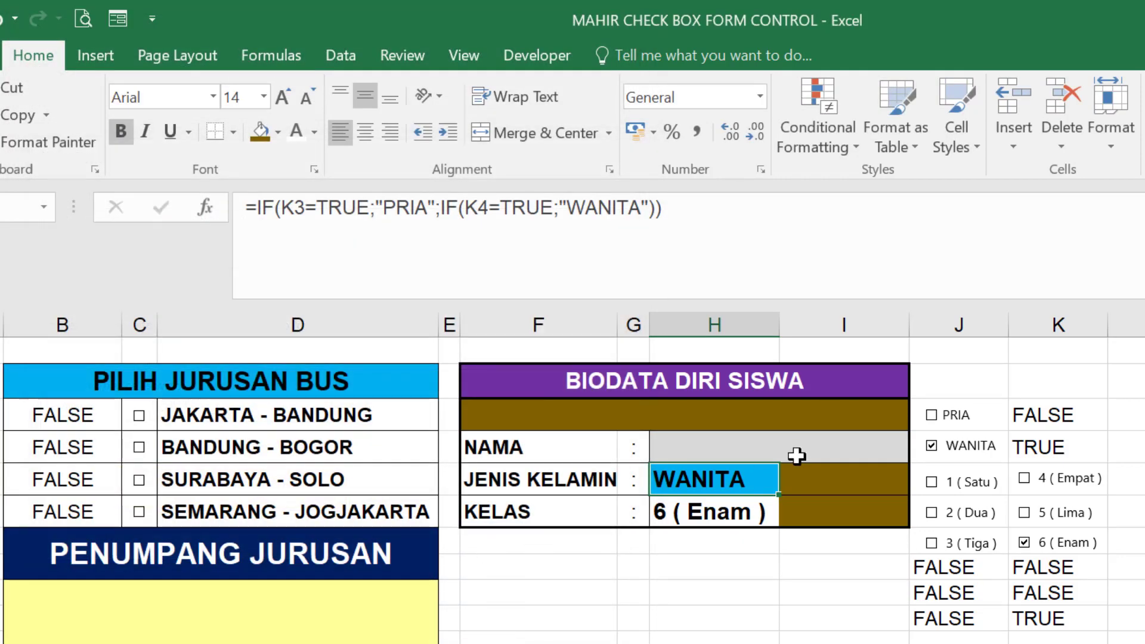
click(932, 415)
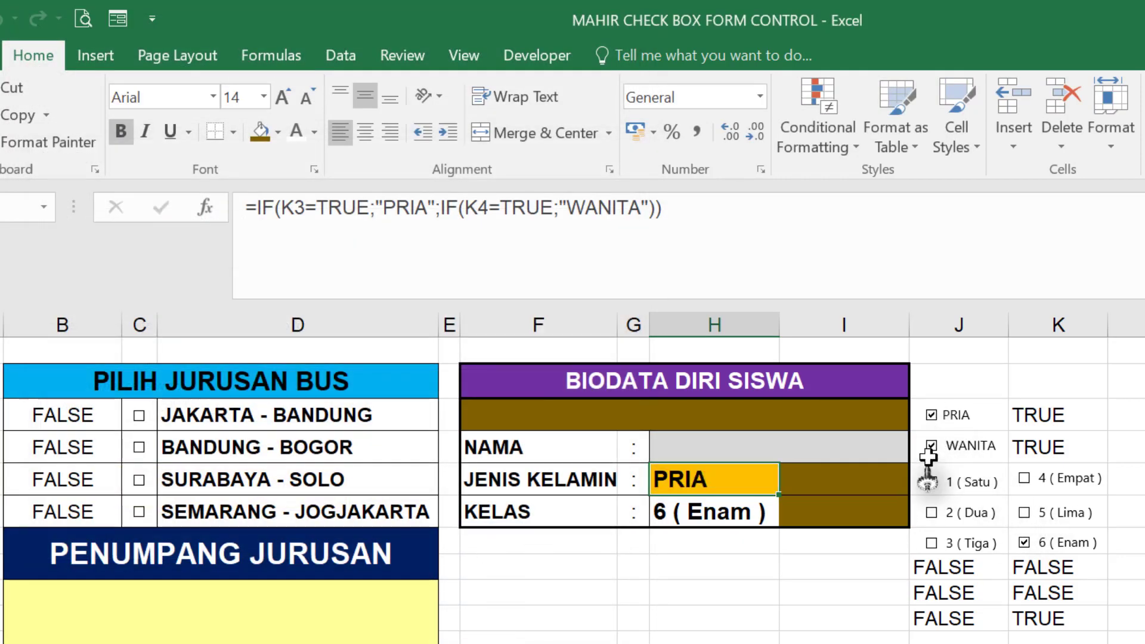
click(733, 512)
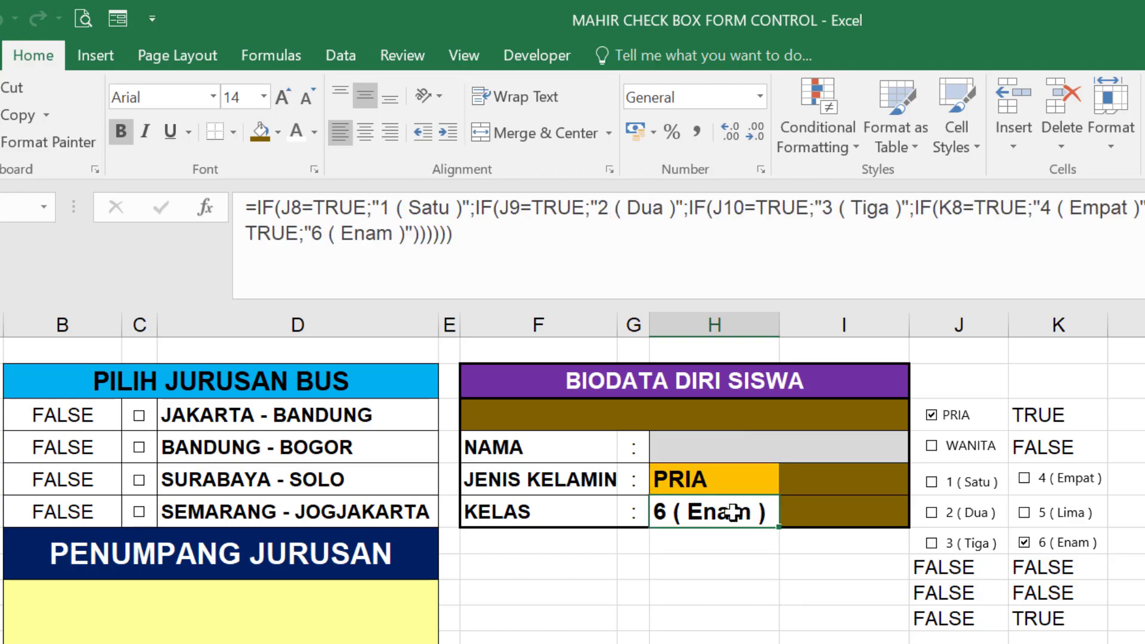
Start a new KELAS cell rule for Cell Value equal to 6 ( Enam ).
click(820, 147)
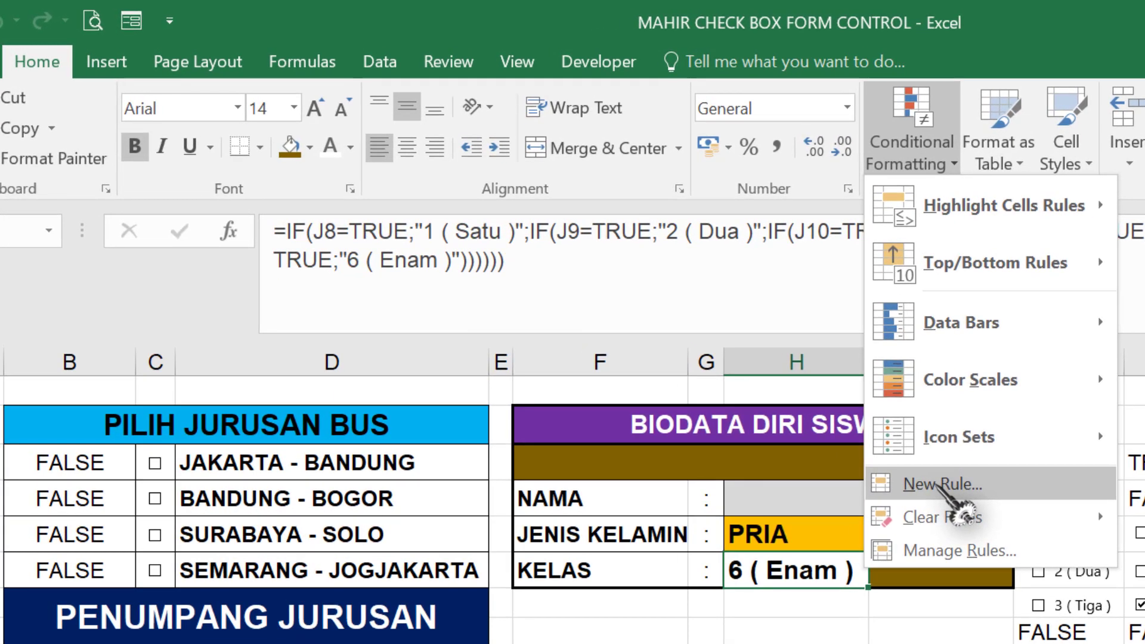
click(846, 435)
click(143, 242)
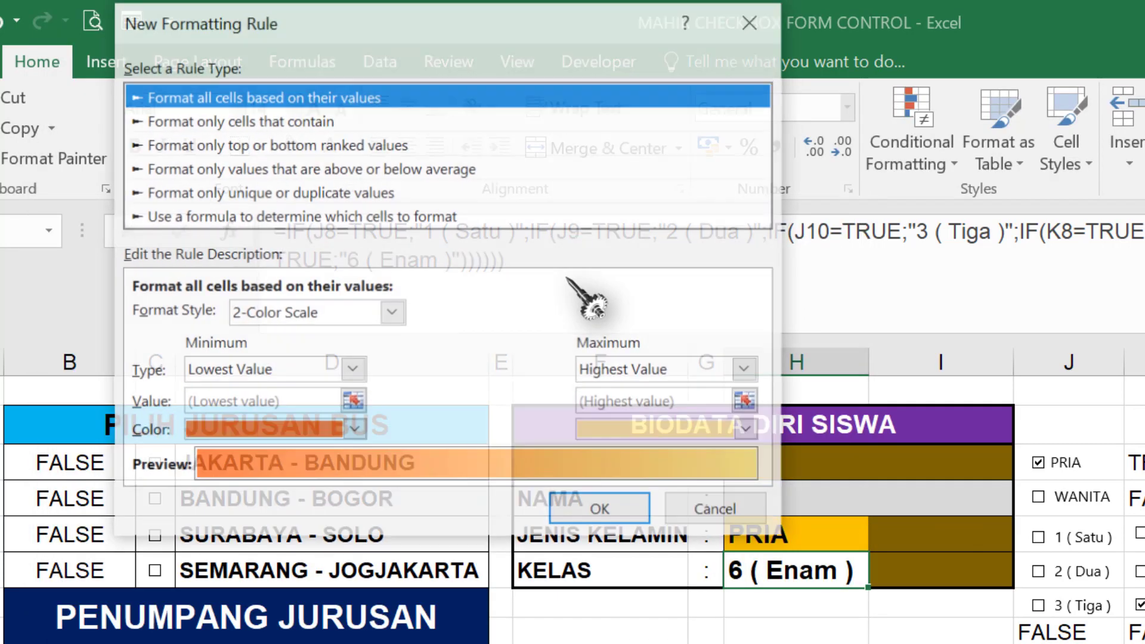
click(196, 120)
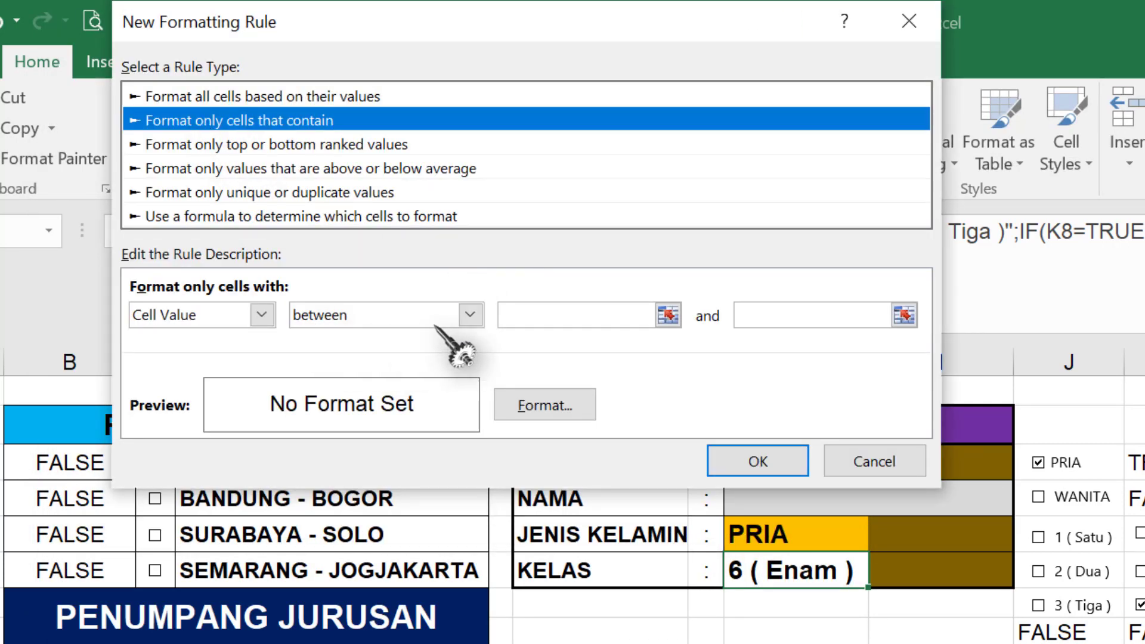
click(470, 315)
click(420, 379)
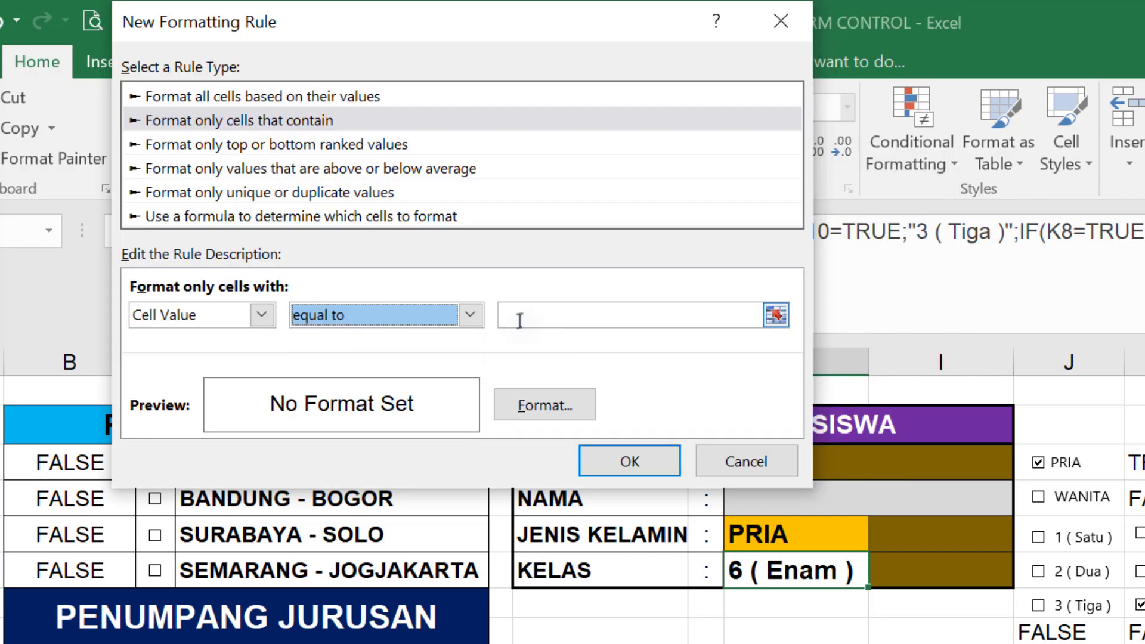
click(505, 317)
text(1 ( Satu ))
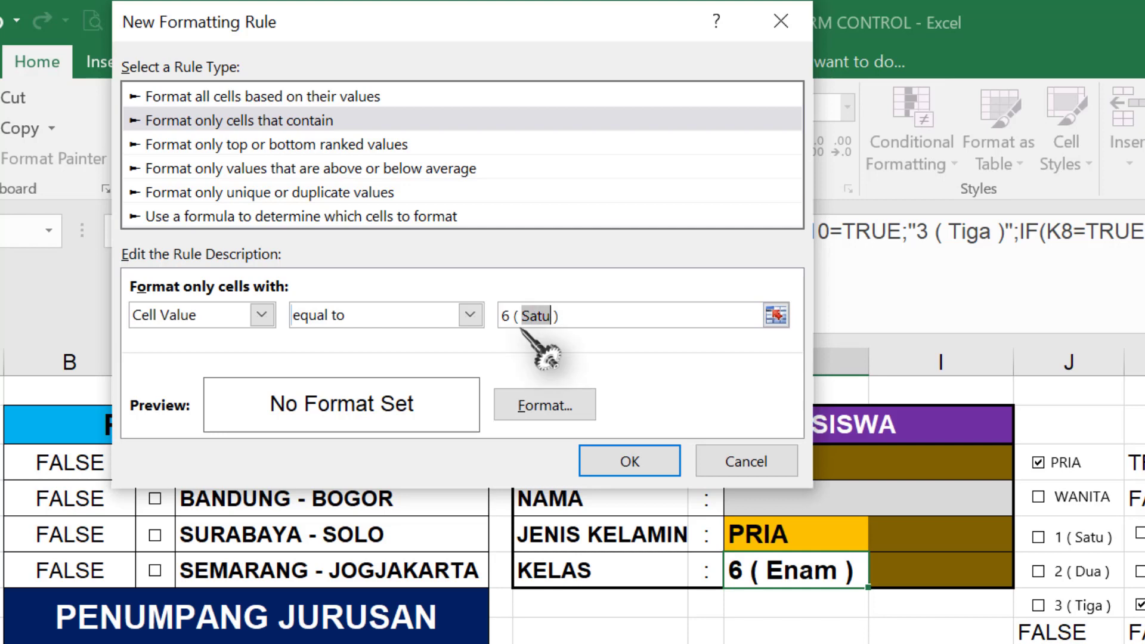
text(Enam)
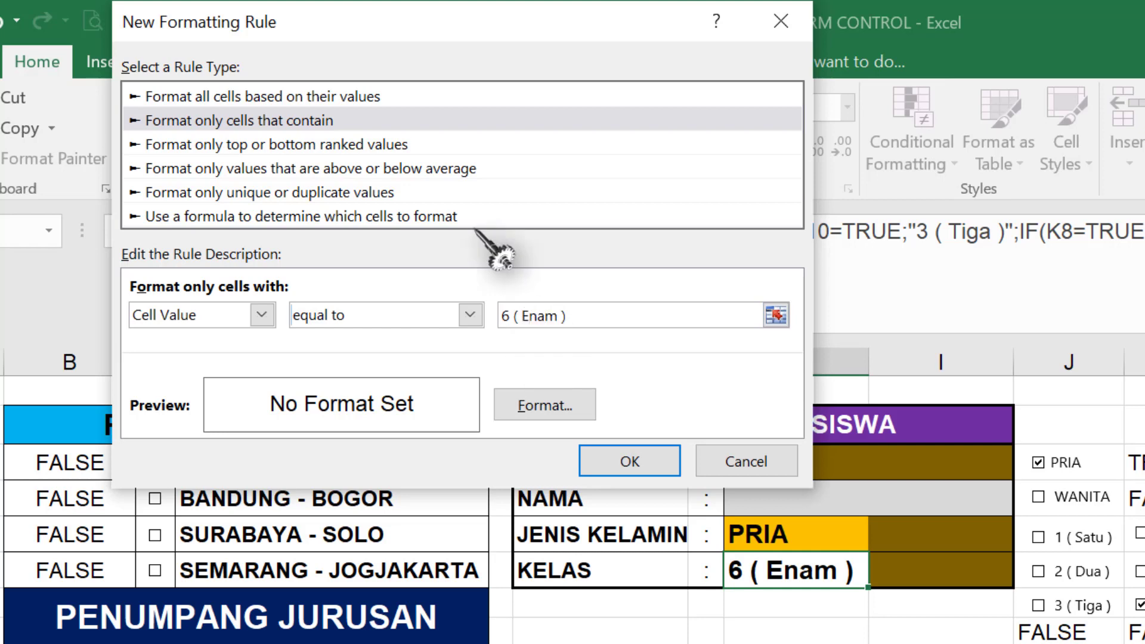
Set the rule's fill to a custom lime green and apply it.
click(522, 410)
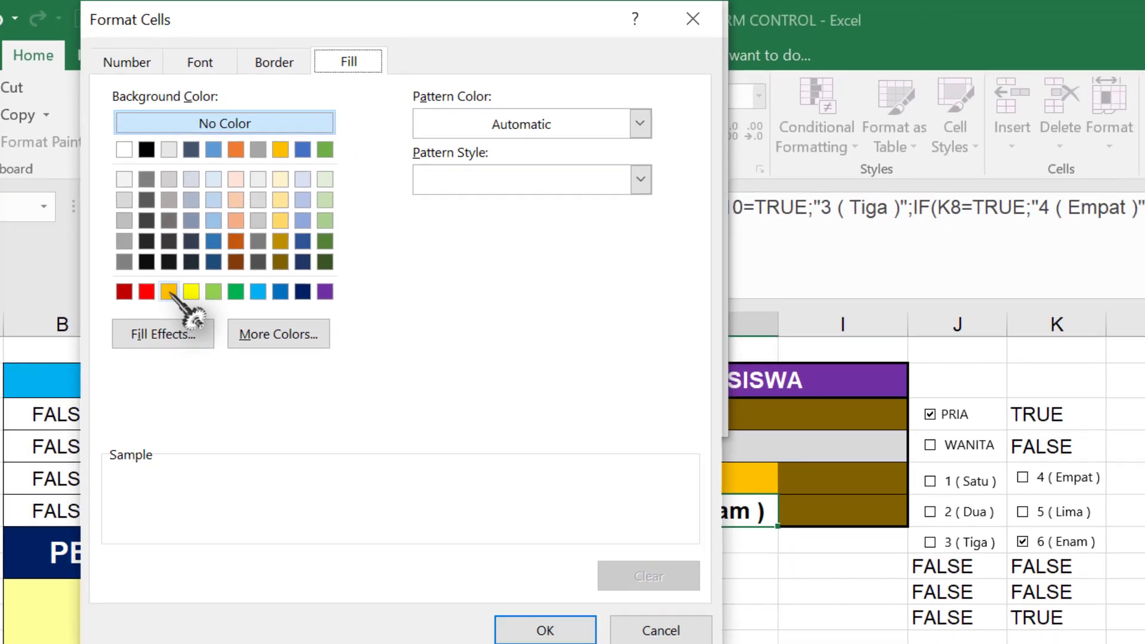
click(307, 368)
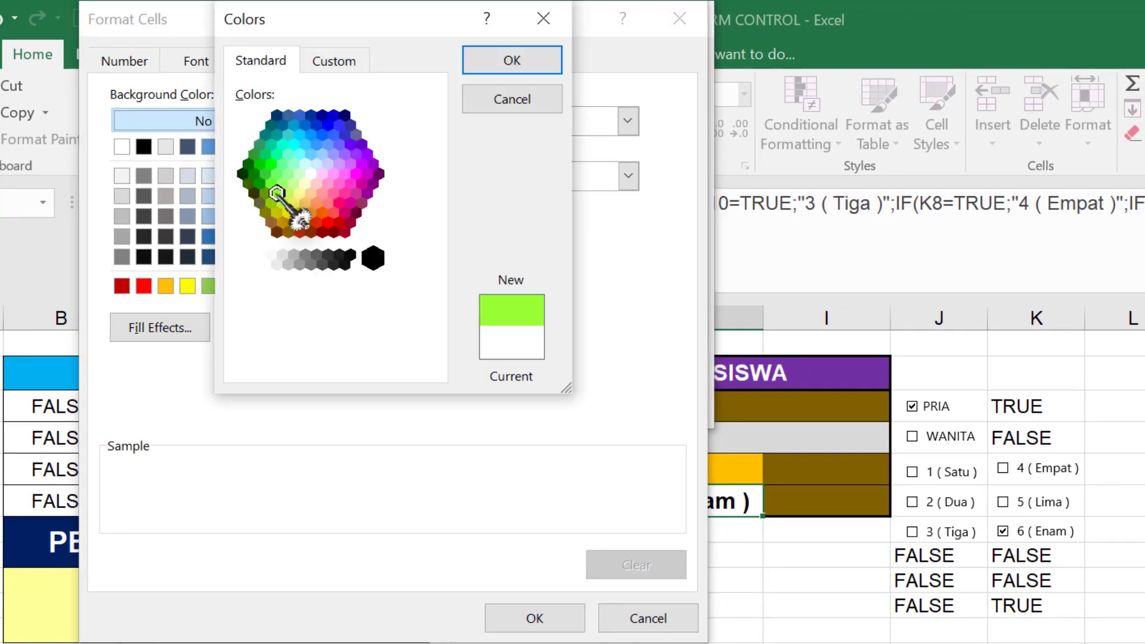
click(512, 61)
click(535, 618)
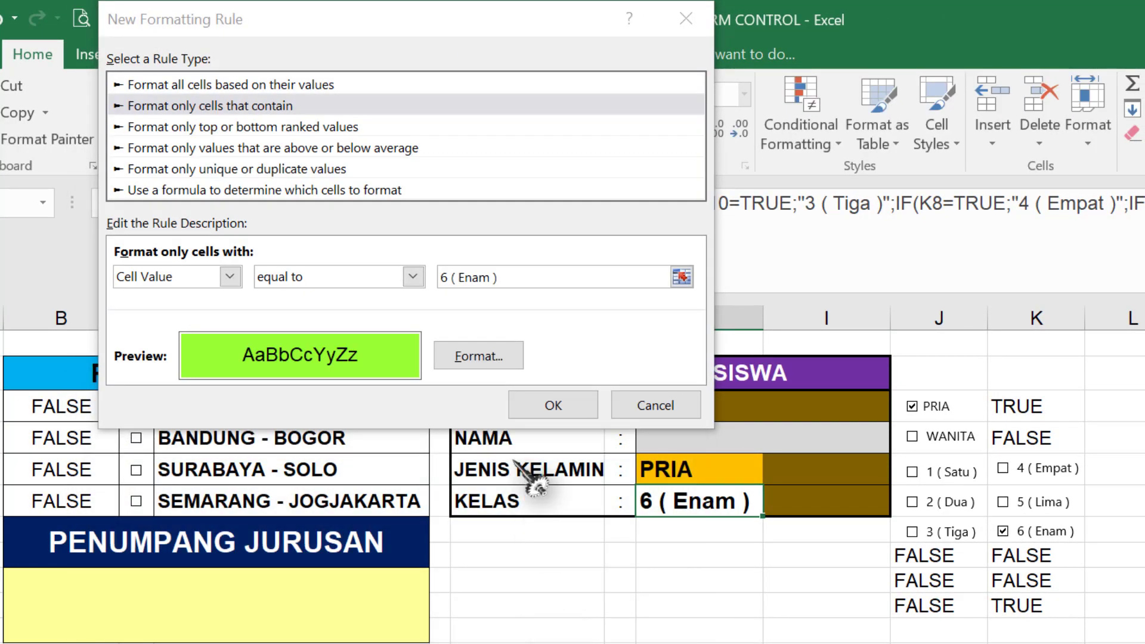
click(564, 404)
click(803, 578)
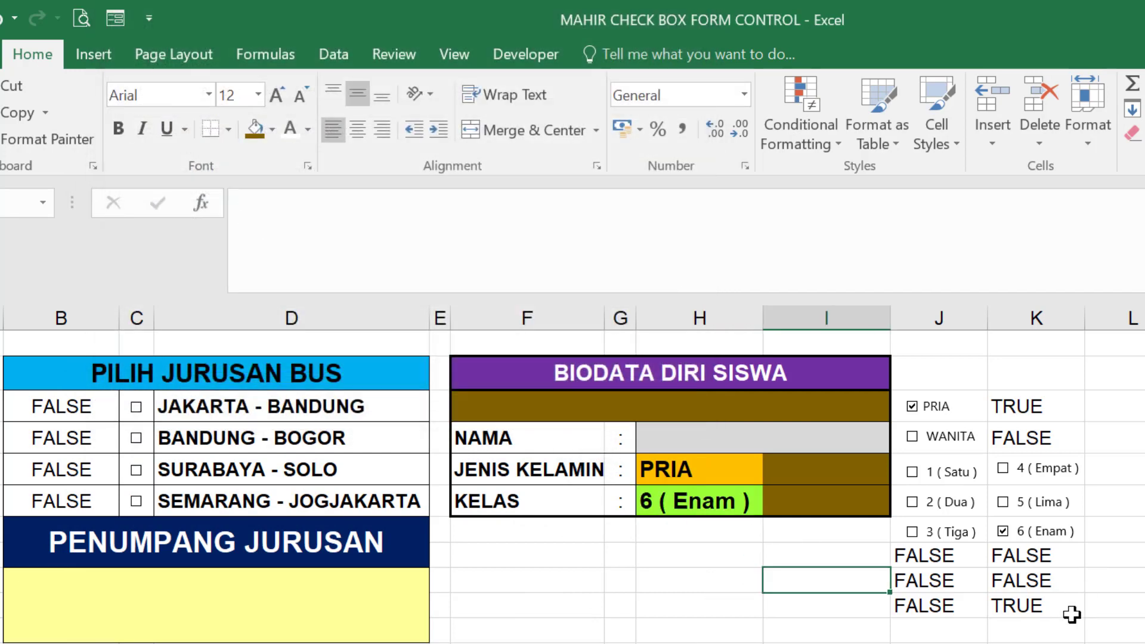
Untick class 6 and toggle classes 5 and 4 to test the KELAS display.
click(1006, 531)
click(1003, 501)
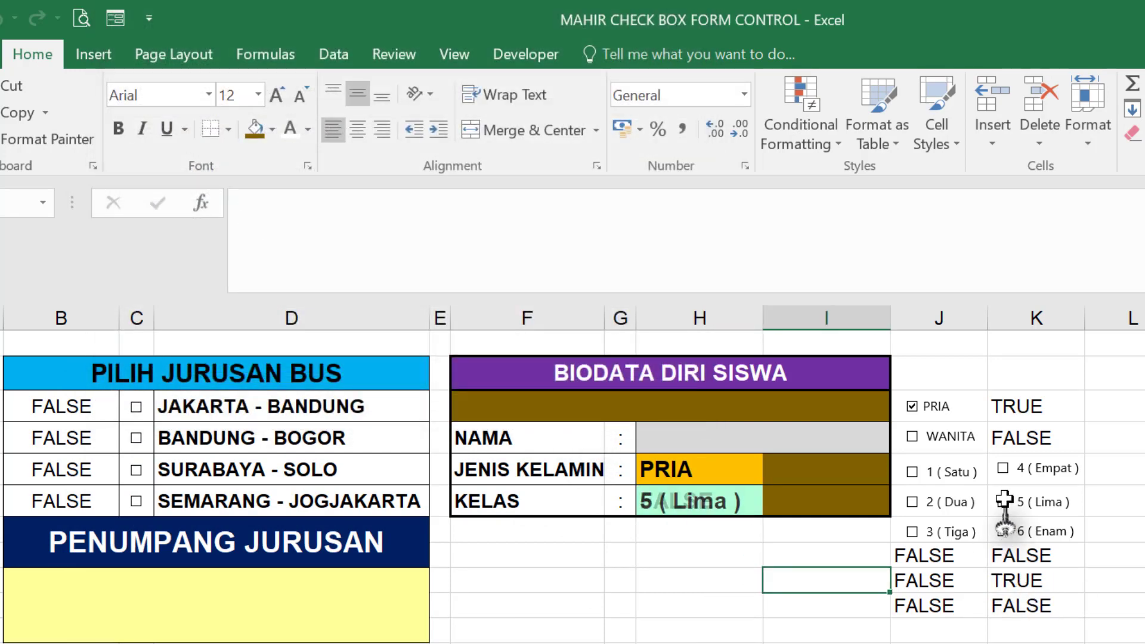
click(1003, 501)
click(1004, 469)
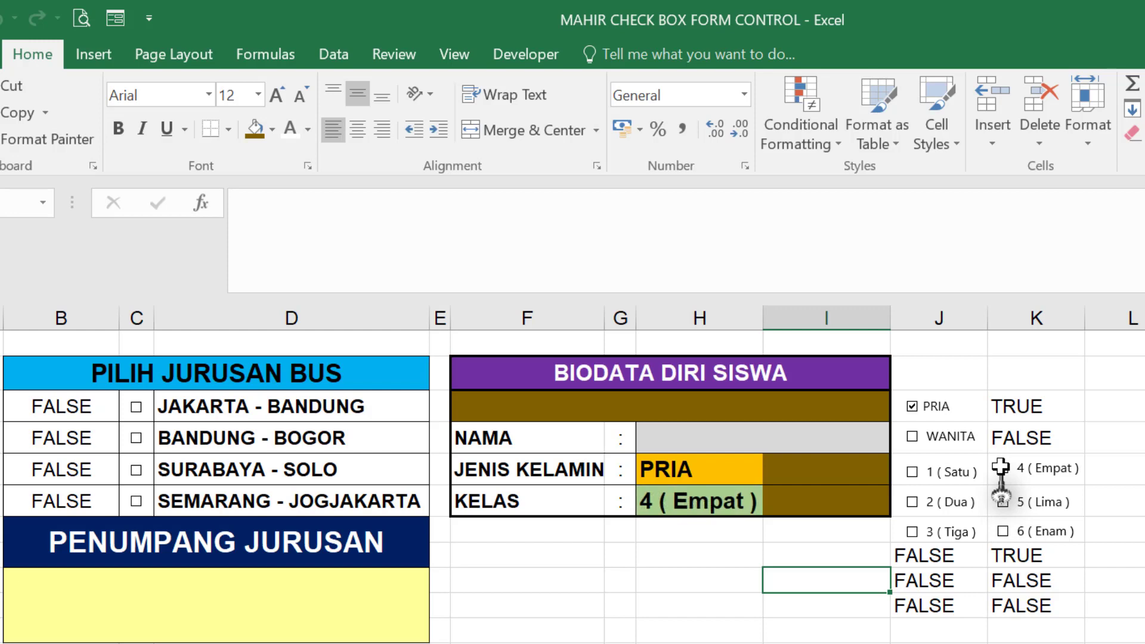
click(1004, 468)
click(954, 630)
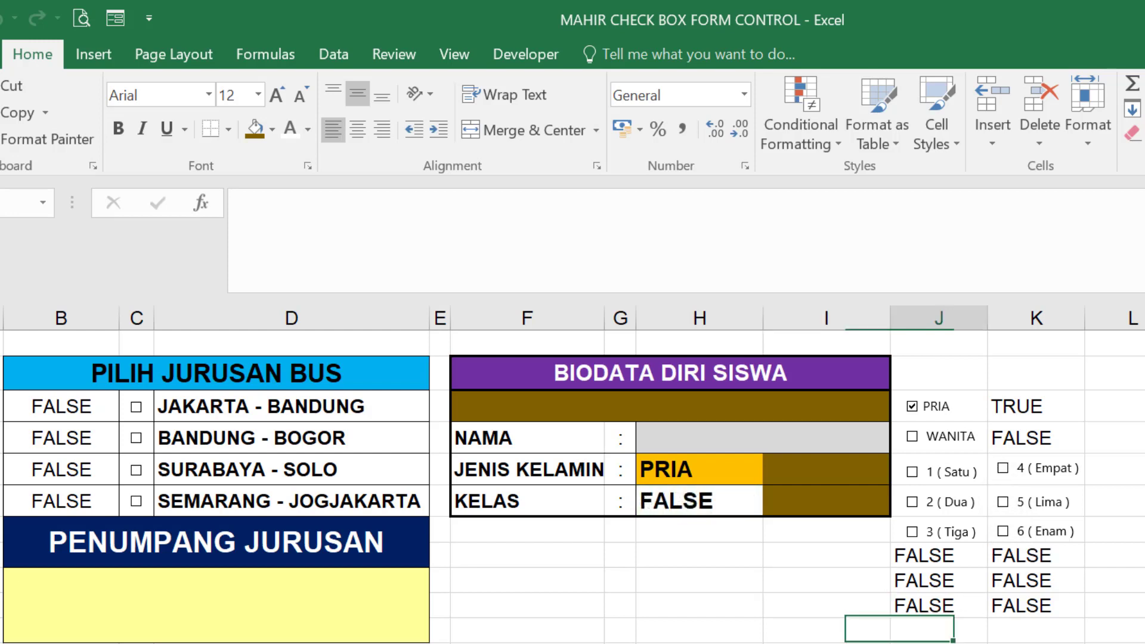
Append ;" " to the KELAS formula so it stays blank when nothing is ticked.
click(737, 506)
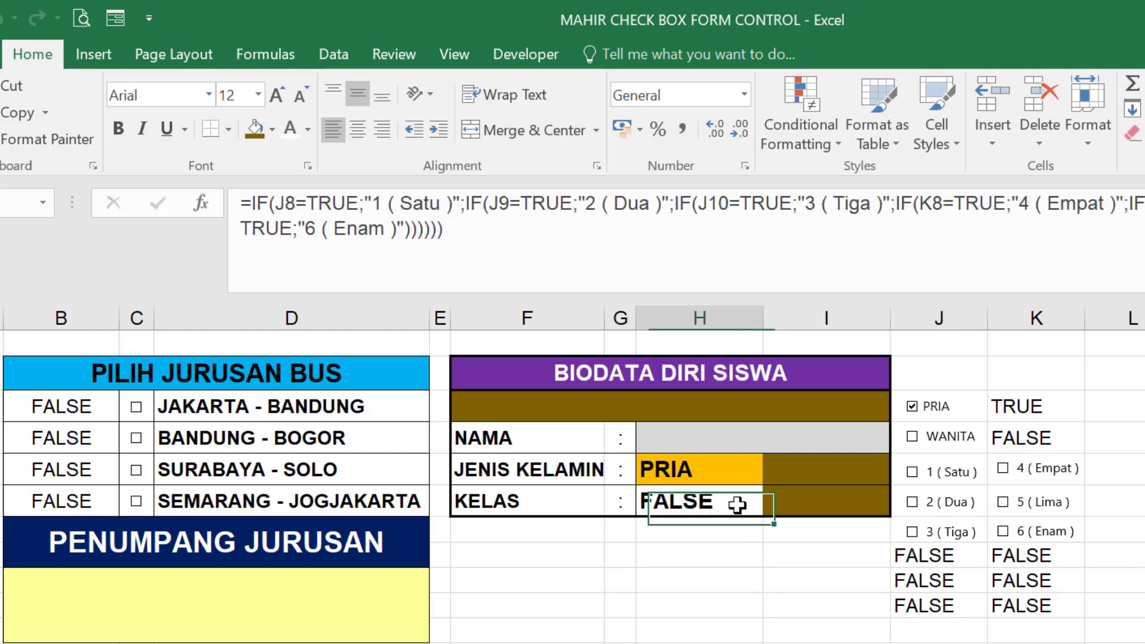
click(398, 229)
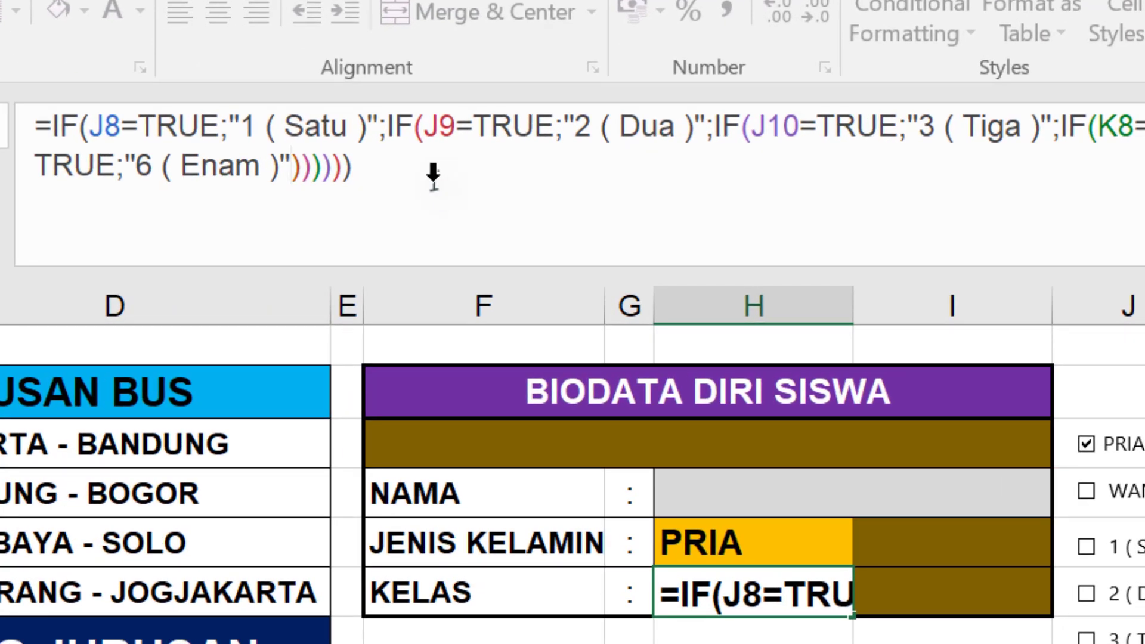
text(;")
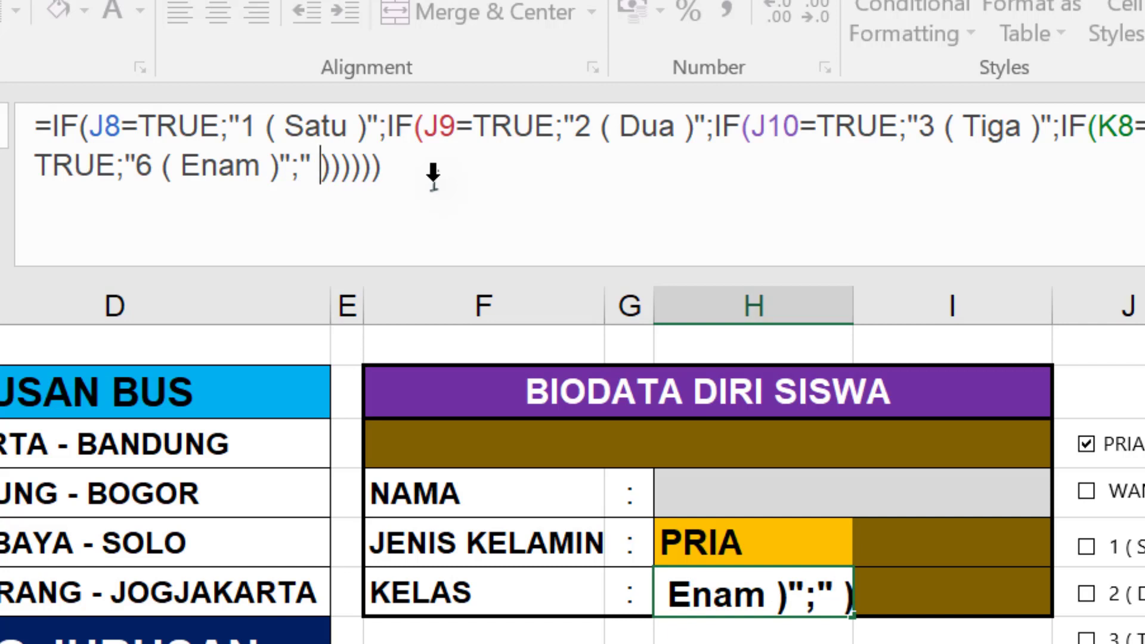
text( ")
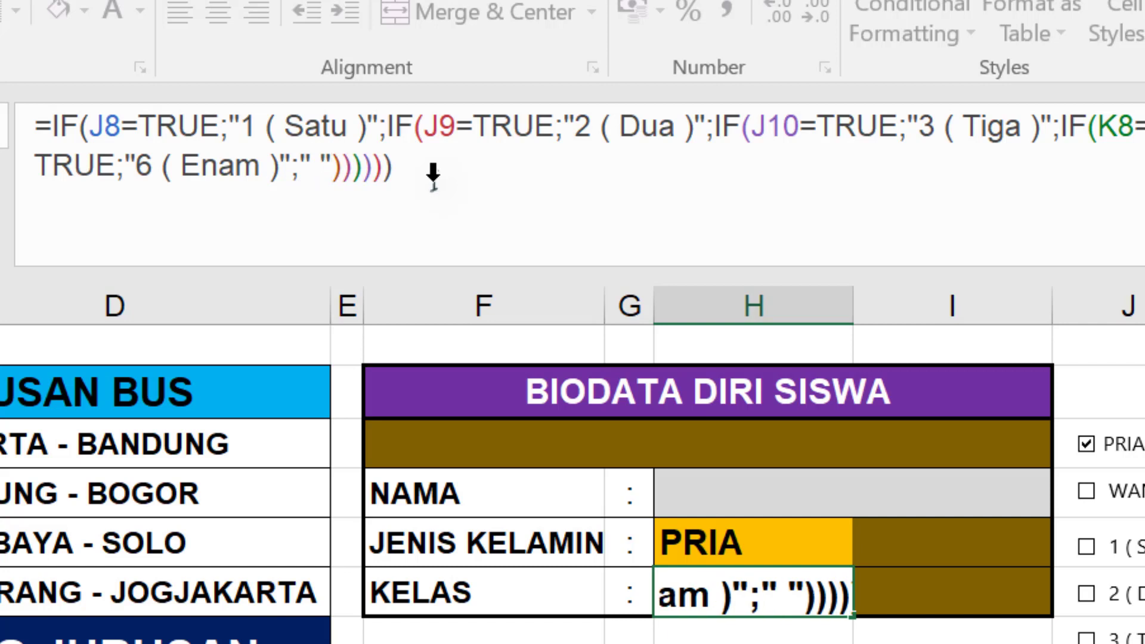
key(Return)
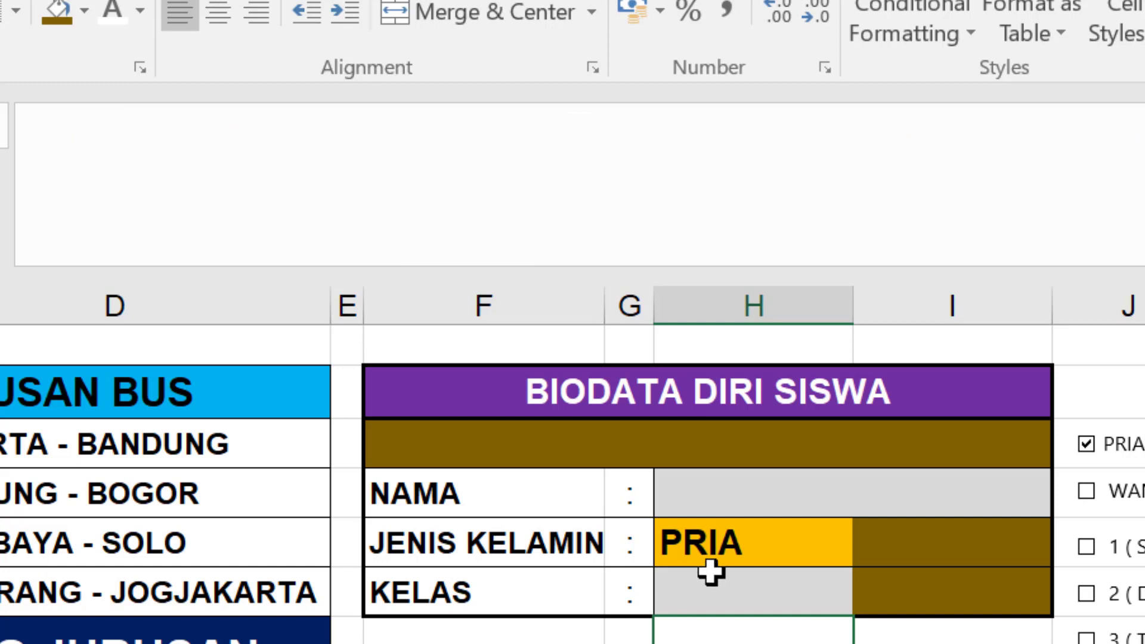
Untick PRIA and append ;" " to the JENIS KELAMIN formula for a blank fallback.
click(724, 543)
click(1089, 446)
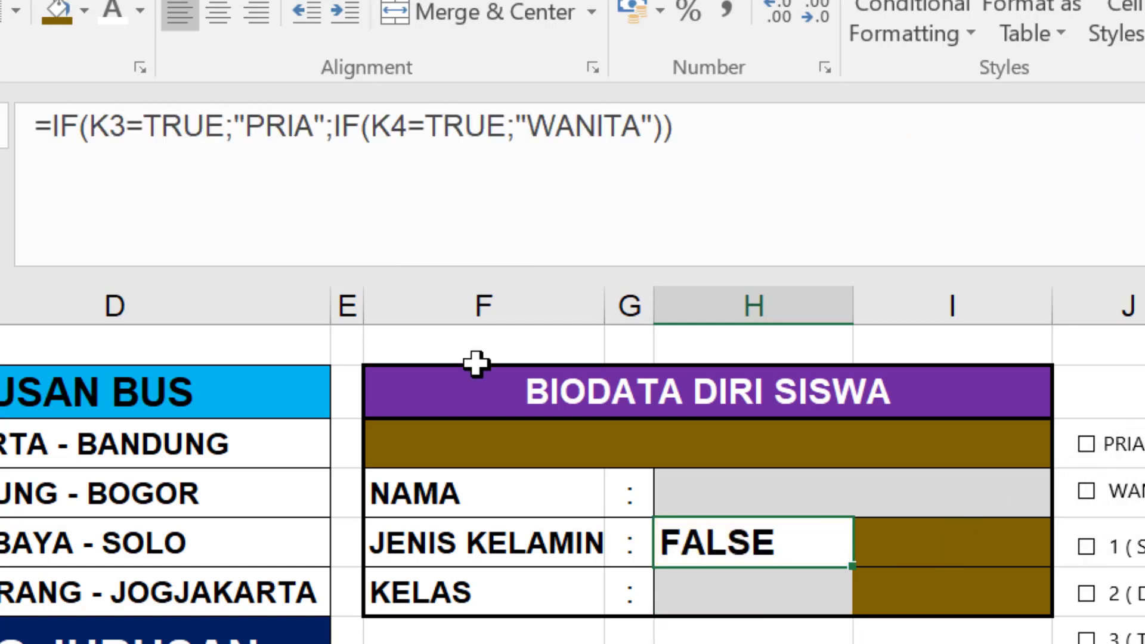
click(675, 126)
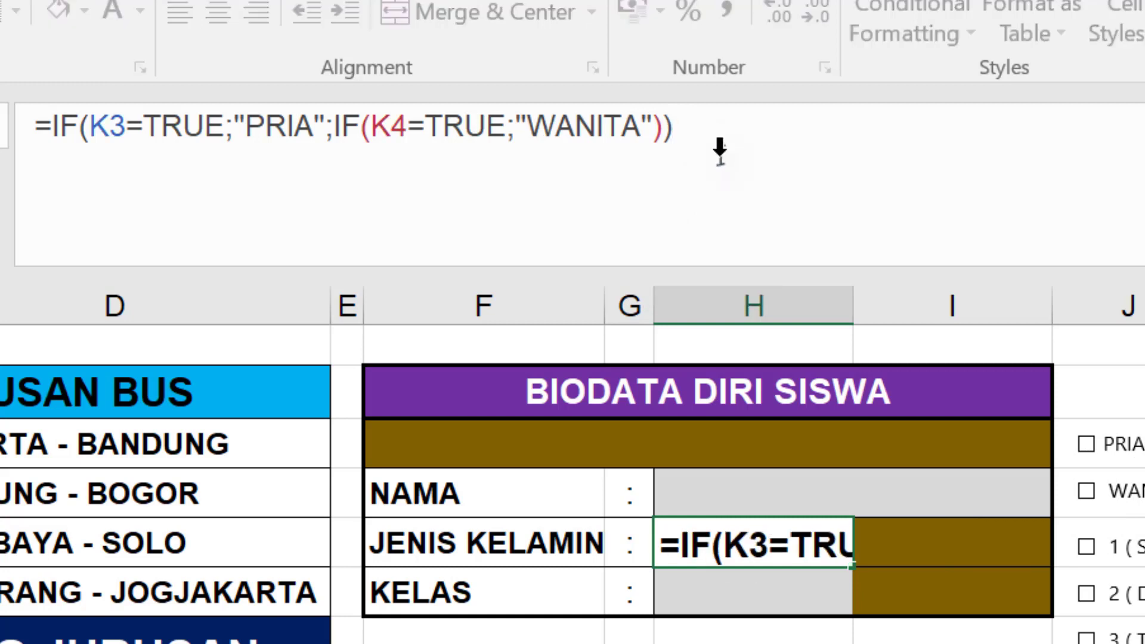
click(652, 126)
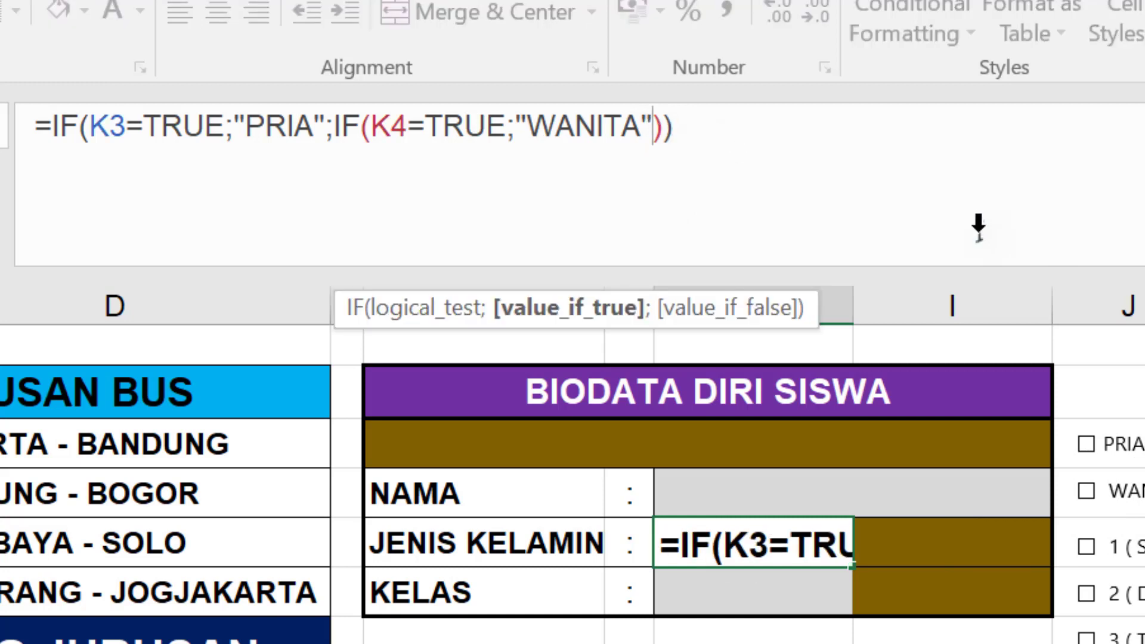
text(;" )
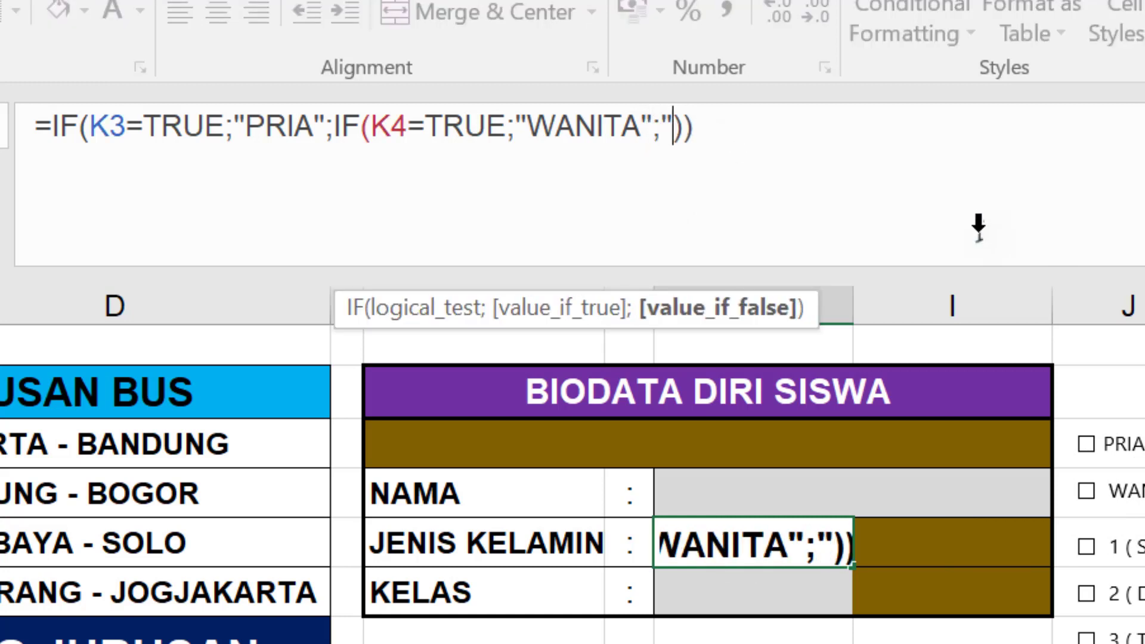
text(")
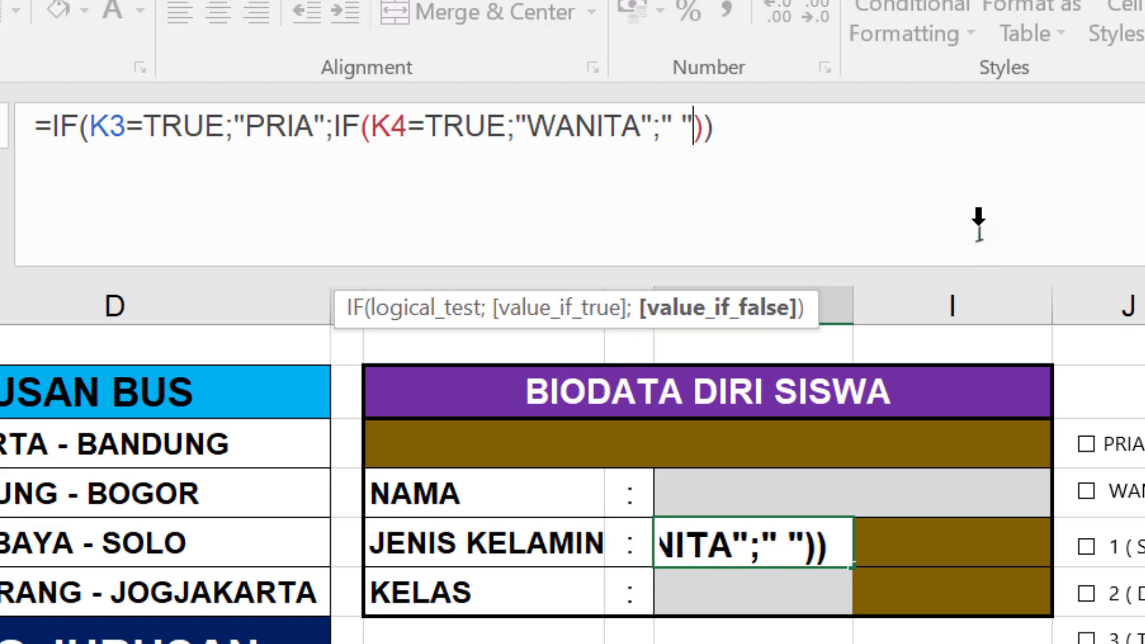
key(Return)
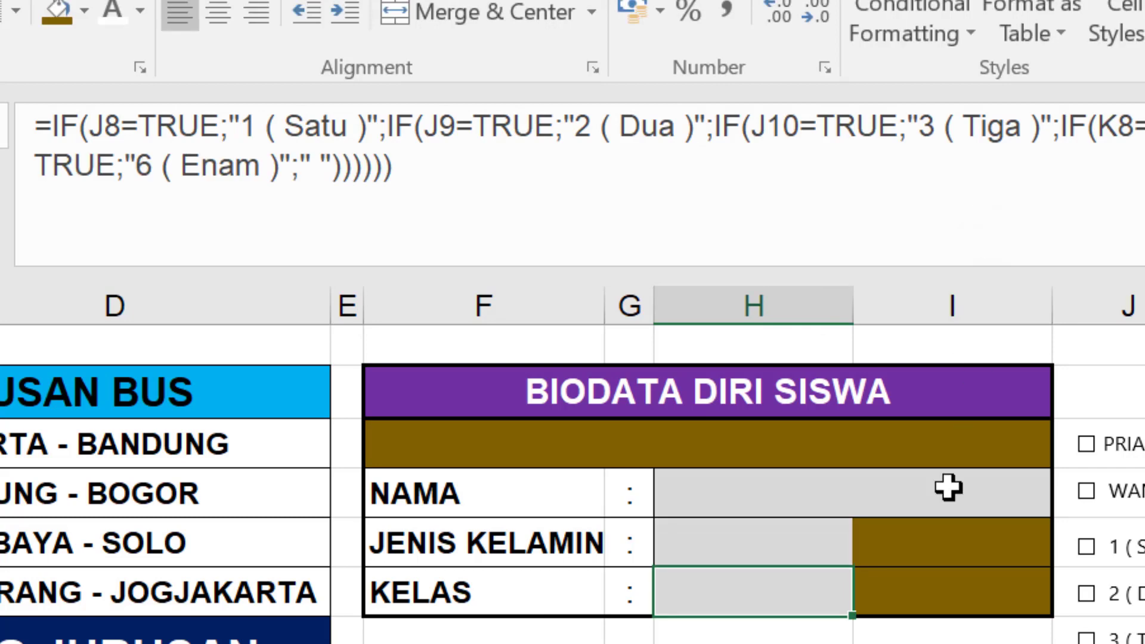
key(Down)
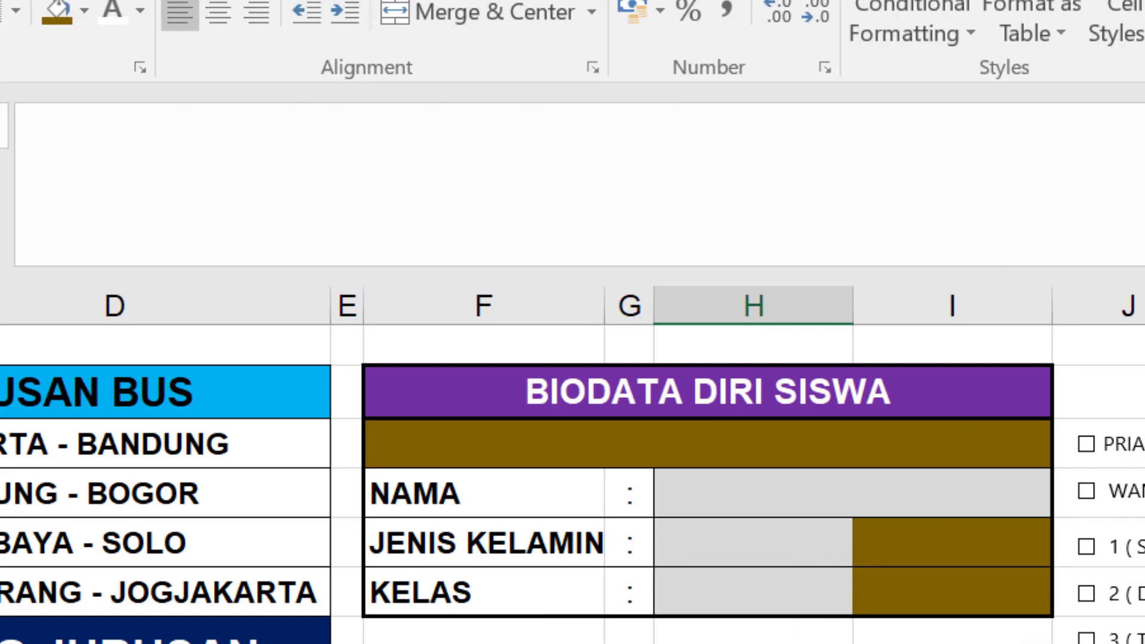
click(734, 543)
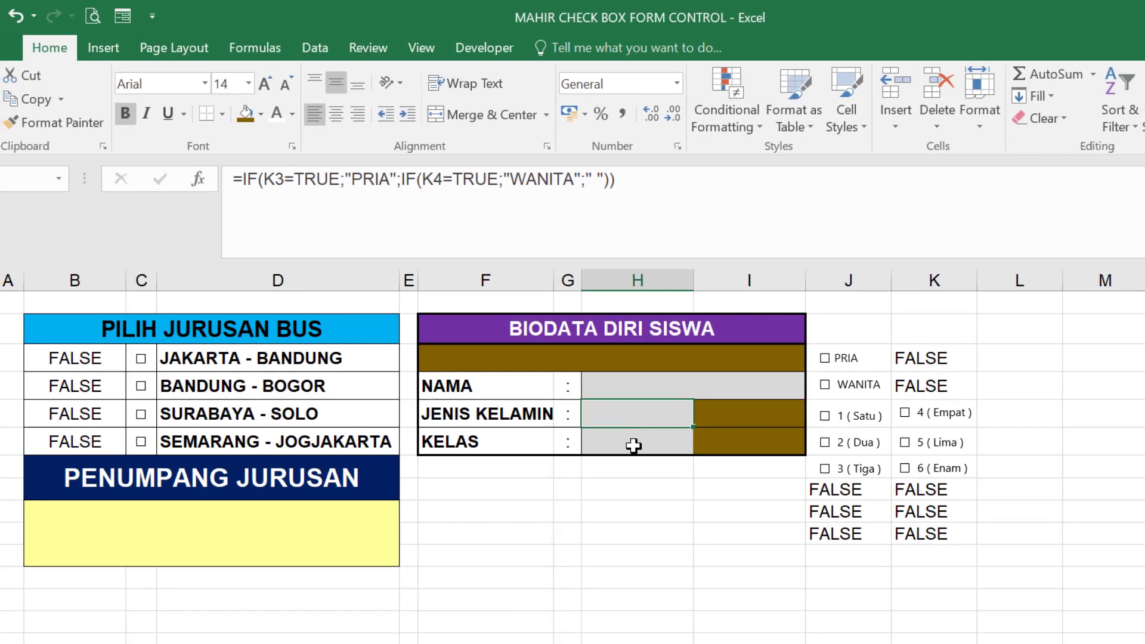
Compare the KELAS and JENIS KELAMIN formulas by stepping between the cells.
key(Down)
key(Up)
key(Down)
key(Up)
click(632, 442)
Hide the FALSE helper cells J12:K14 and K8:K9 with white font.
drag(924, 358, 928, 384)
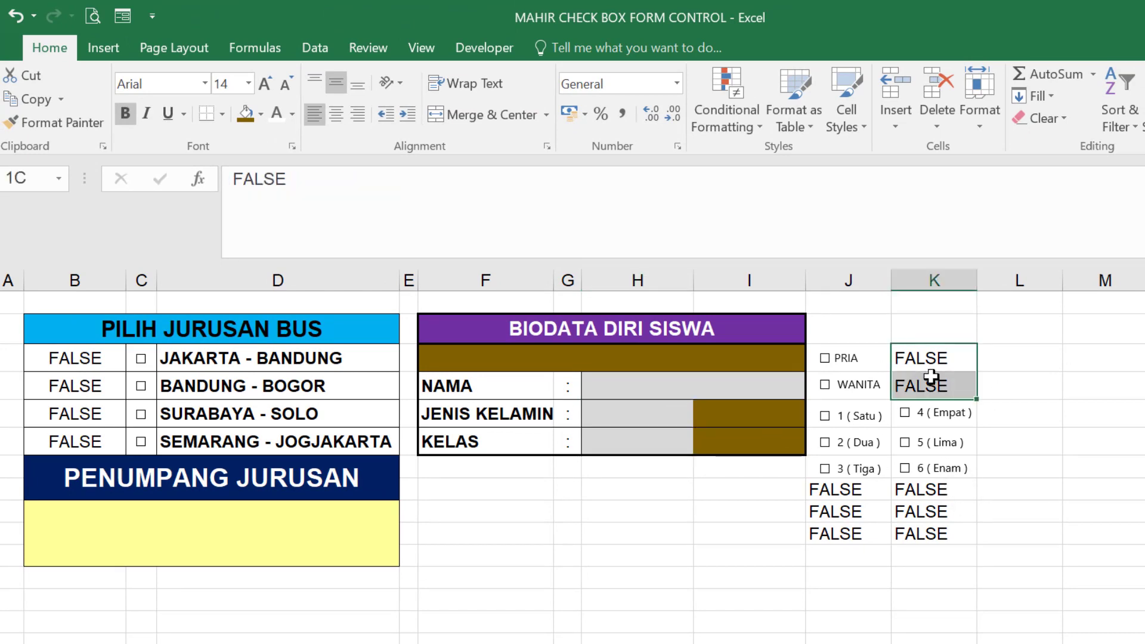
drag(835, 490, 840, 529)
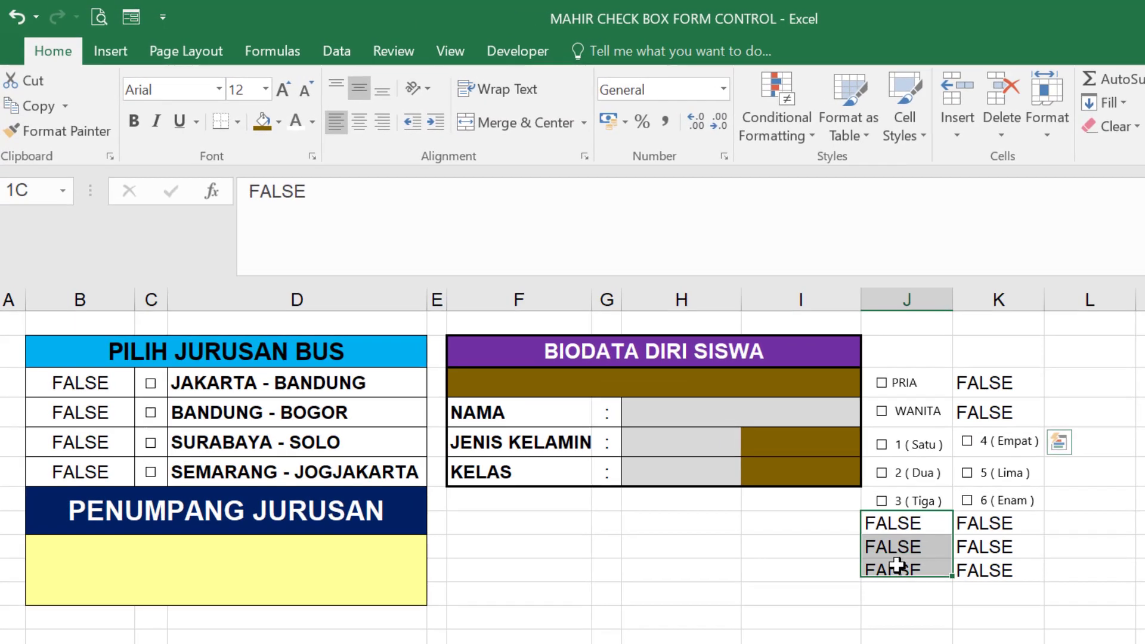
drag(1014, 543, 1018, 583)
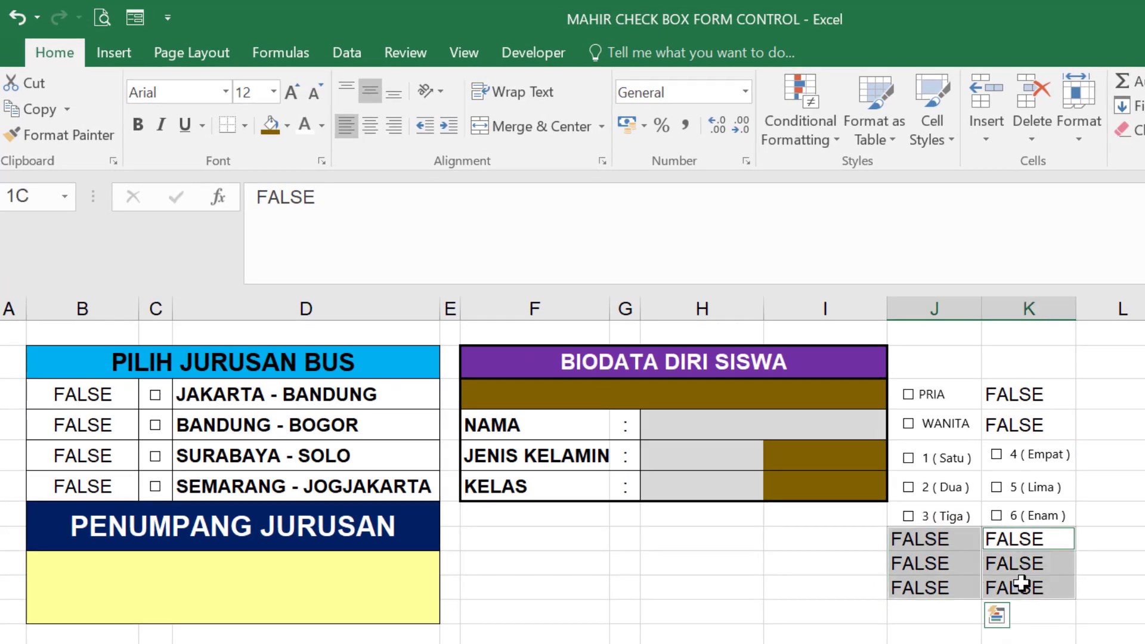
drag(1016, 391, 1032, 421)
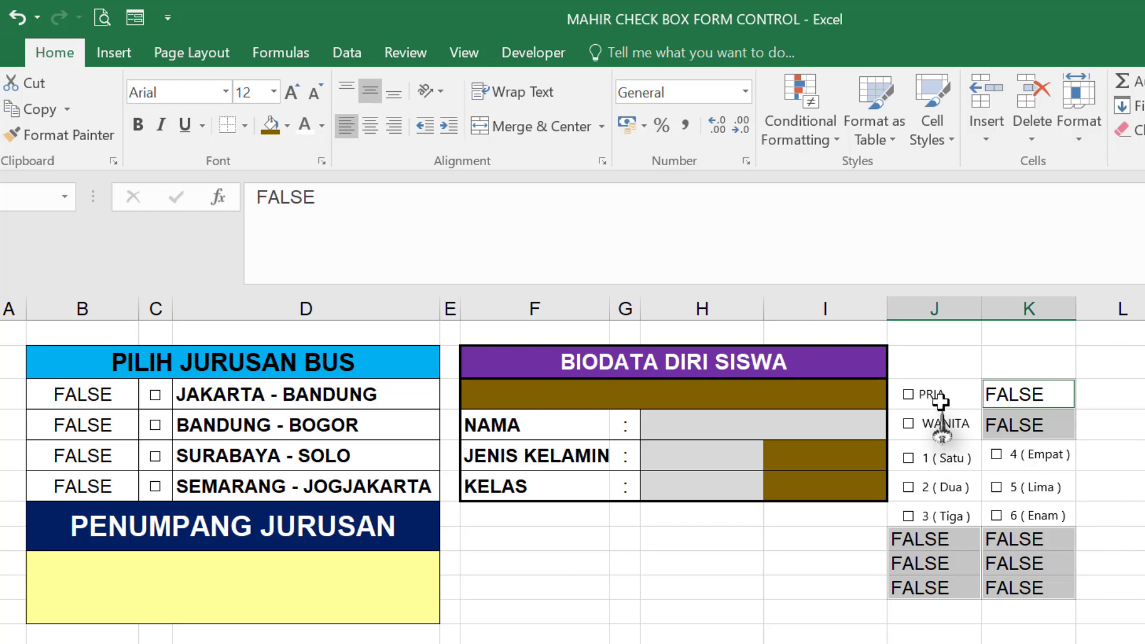
click(306, 125)
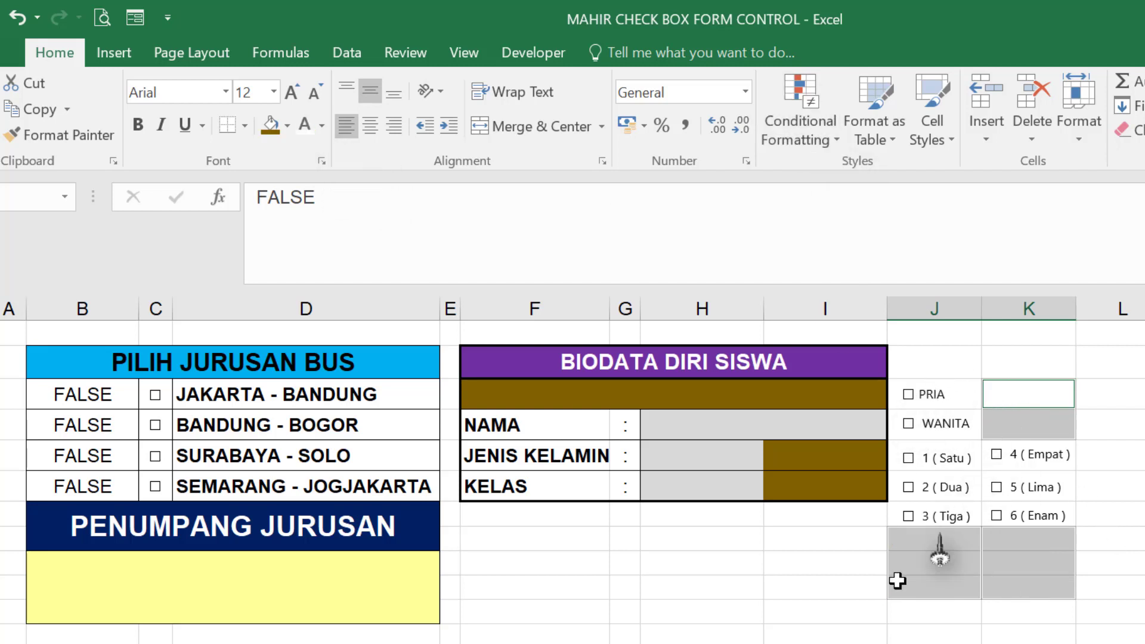
Colour the route cells in columns B and D light grey.
click(218, 399)
drag(93, 391, 87, 486)
drag(266, 394, 263, 471)
click(322, 126)
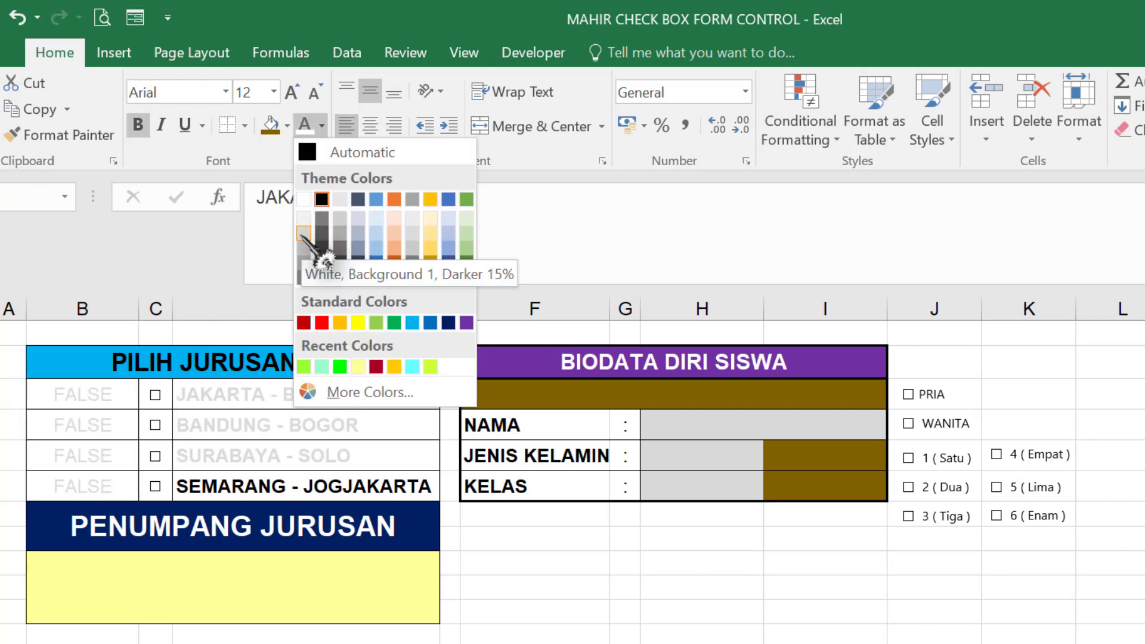
click(304, 234)
click(511, 592)
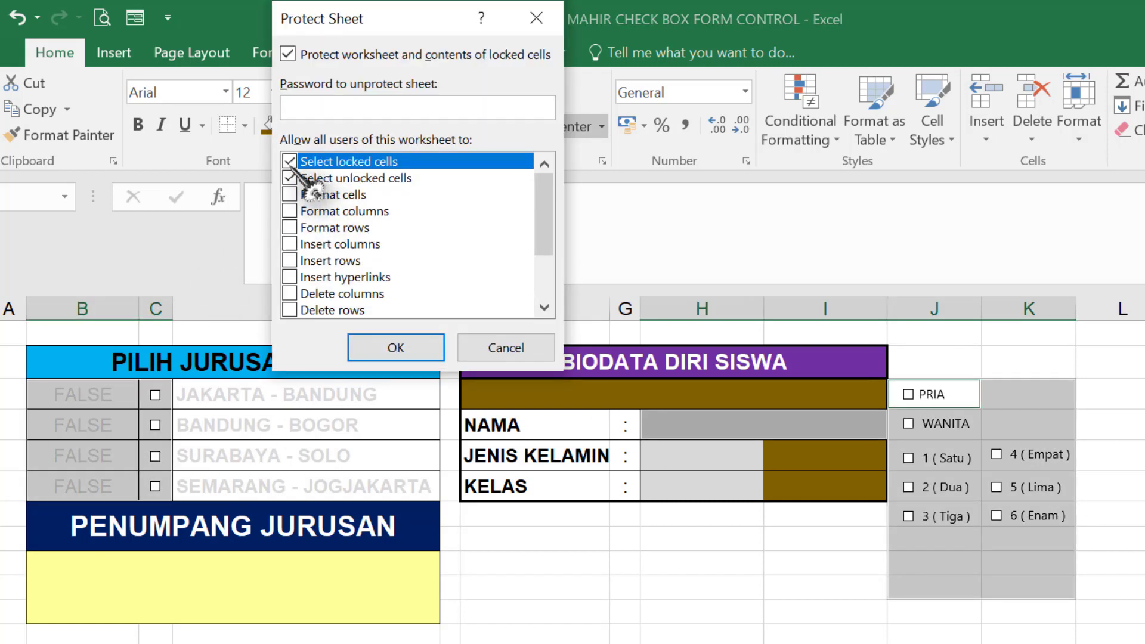
Protect the sheet with a password, disallowing selection of locked cells.
click(295, 161)
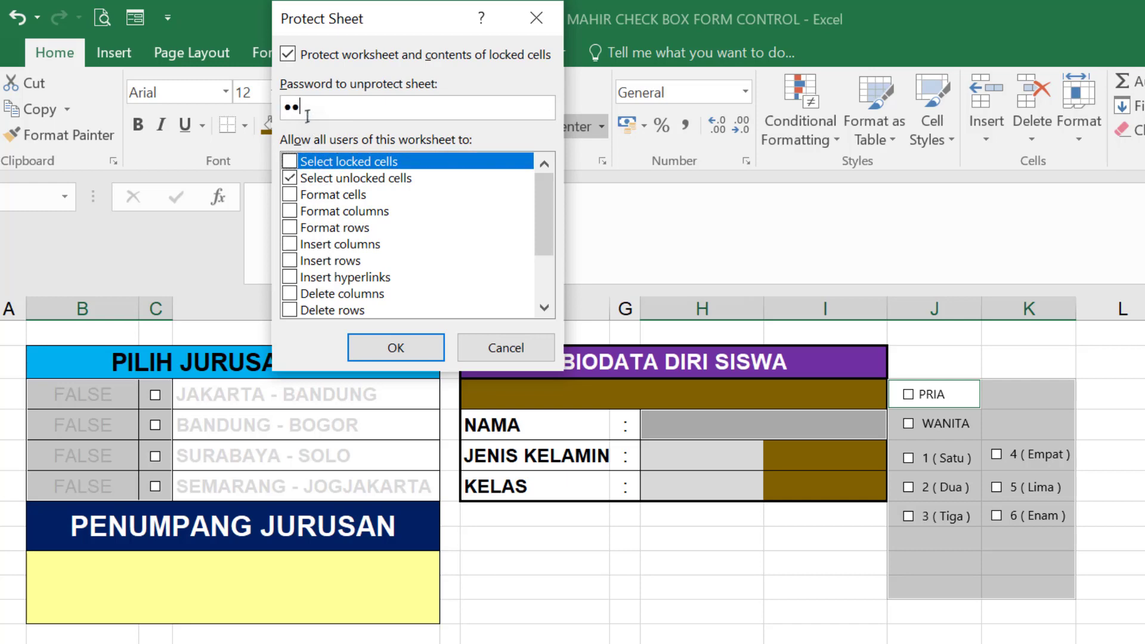
key(Return)
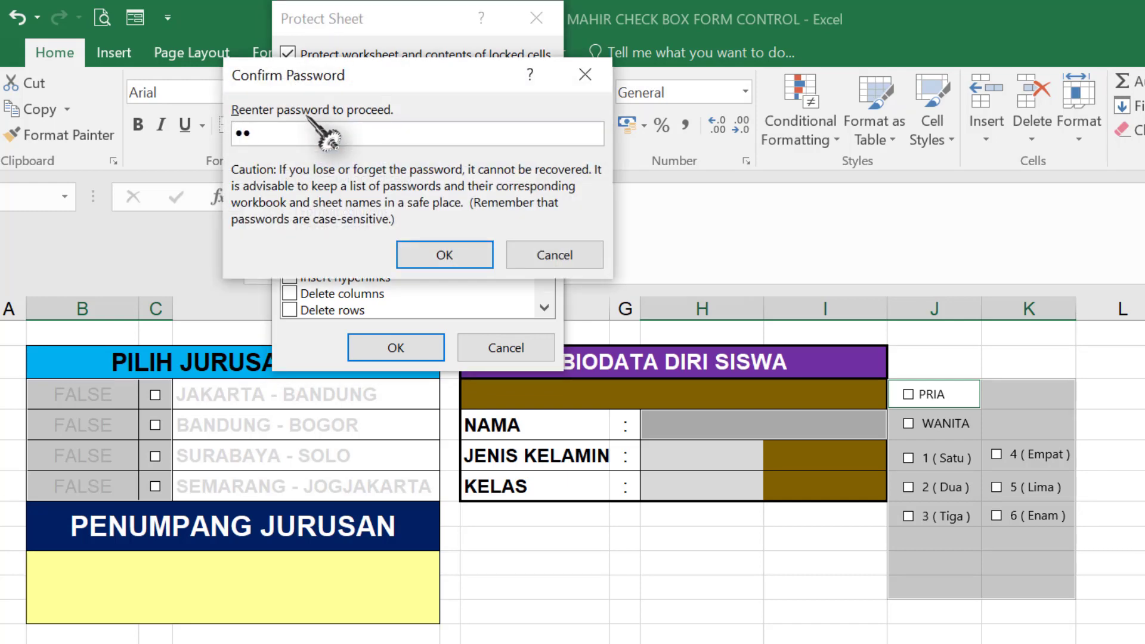
key(Return)
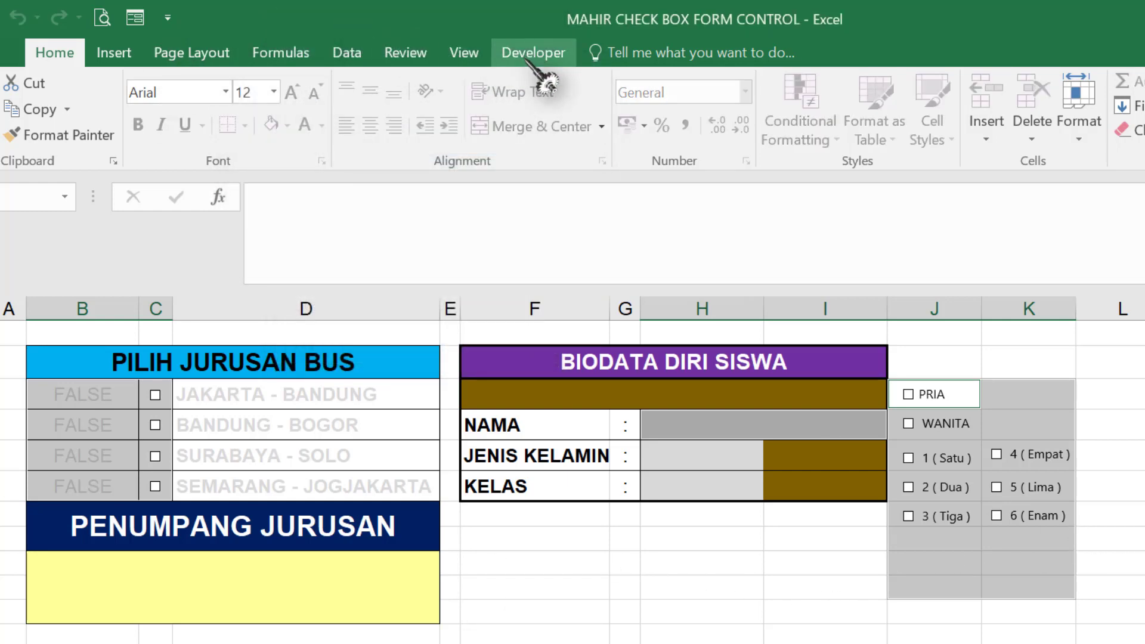
Hide the row and column headings, gridlines and formula bar from the View tab.
click(465, 54)
click(273, 126)
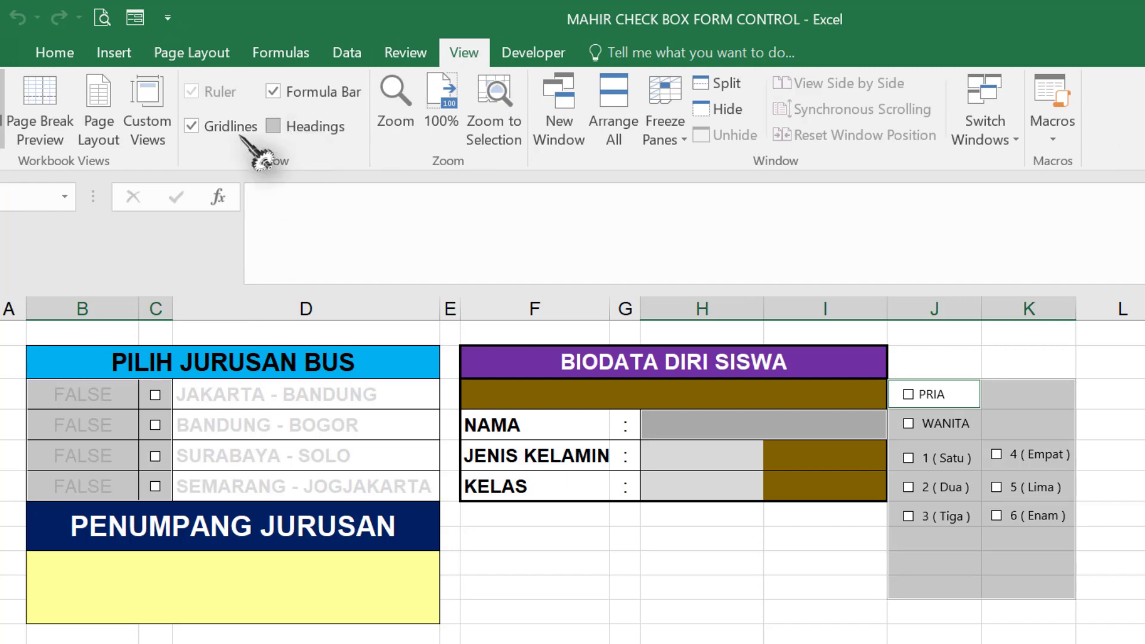
click(191, 126)
click(273, 92)
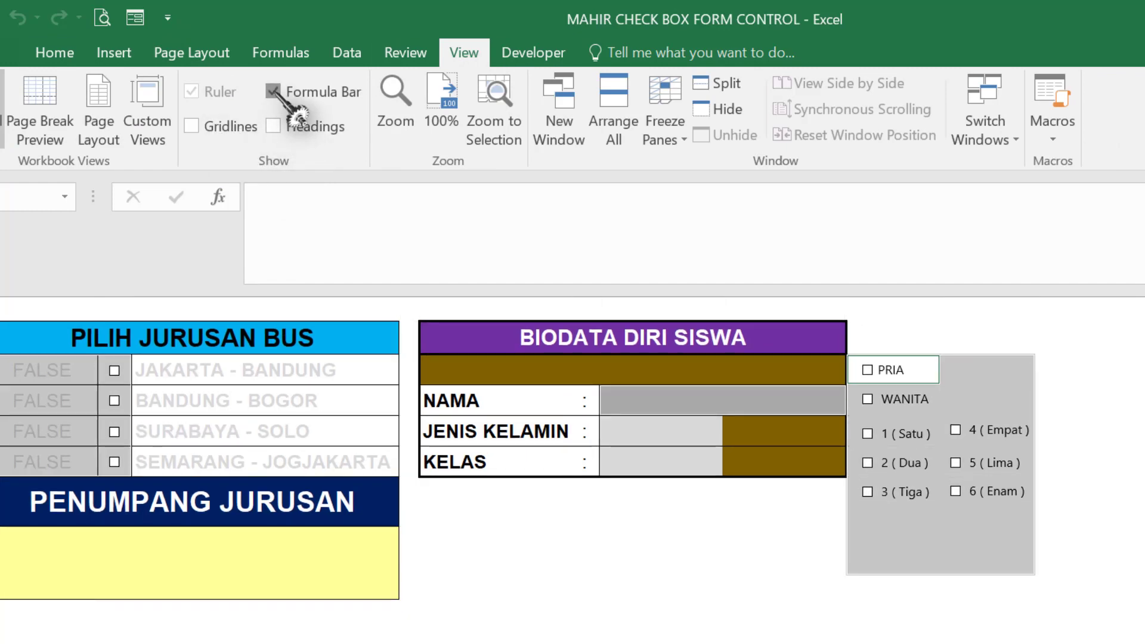
Tick and untick each route checkbox in turn, leaving JAKARTA - BANDUNG ticked.
click(114, 245)
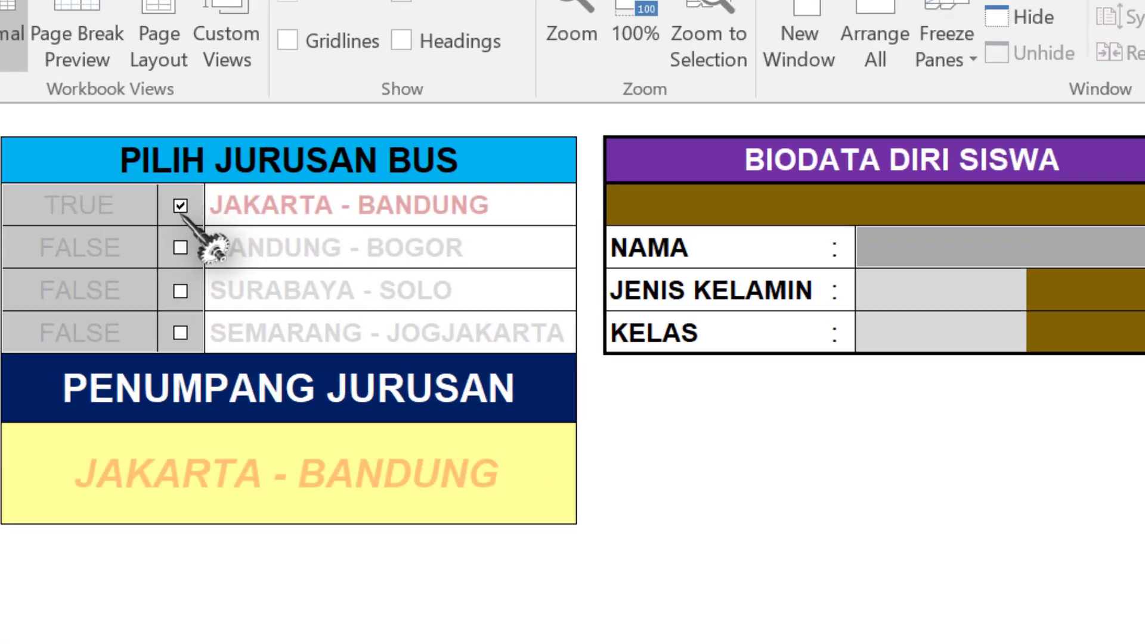
click(290, 142)
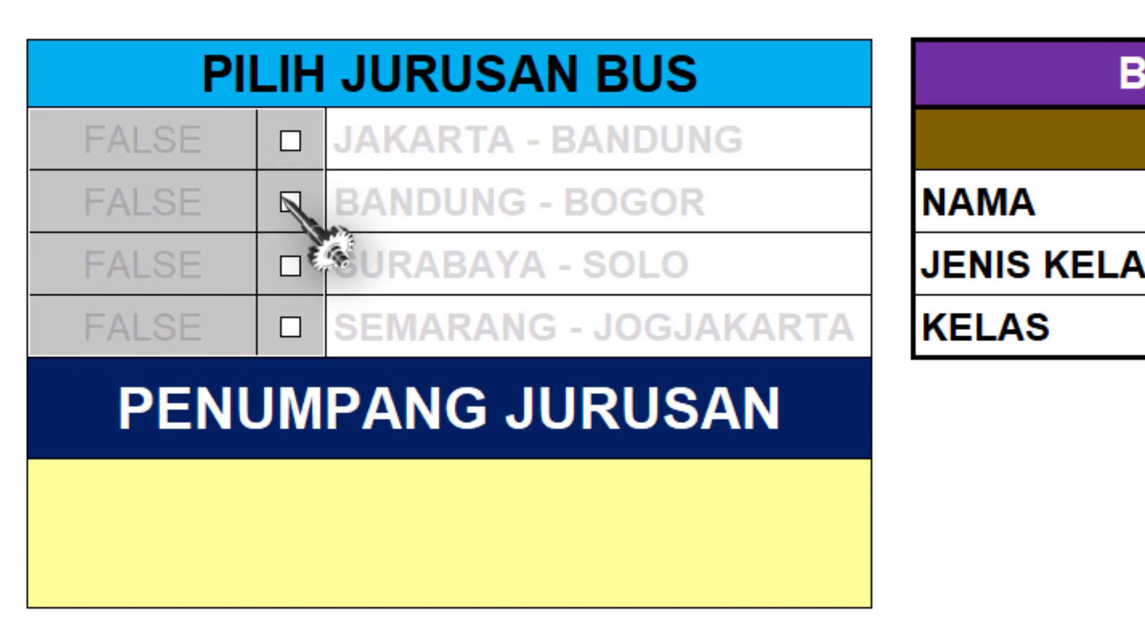
click(290, 202)
click(290, 202)
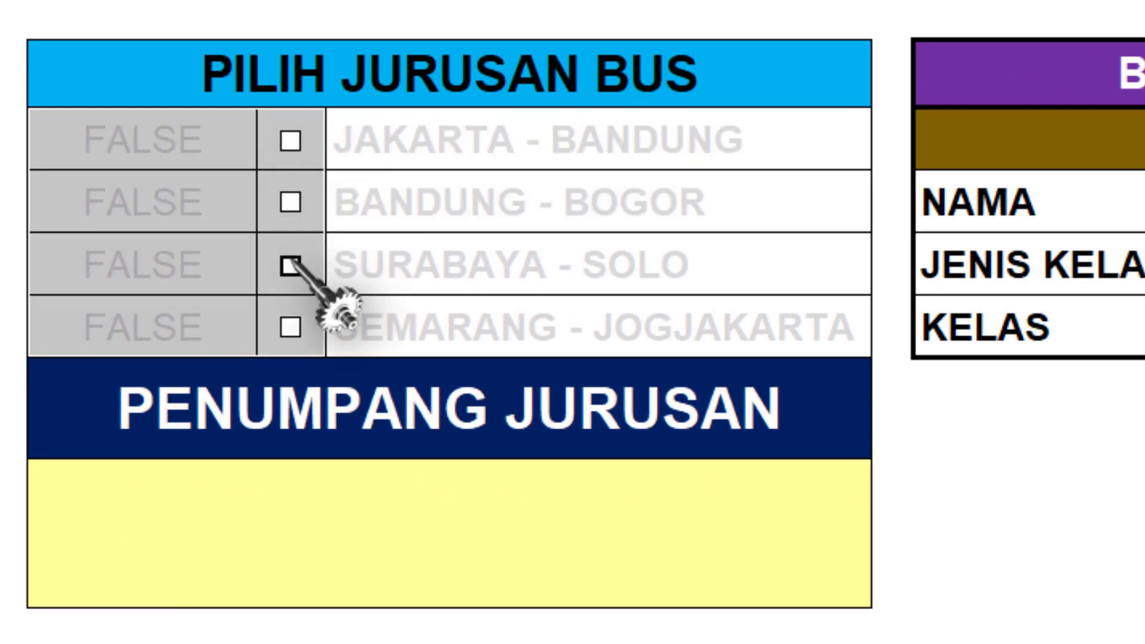
click(291, 264)
click(290, 264)
click(291, 327)
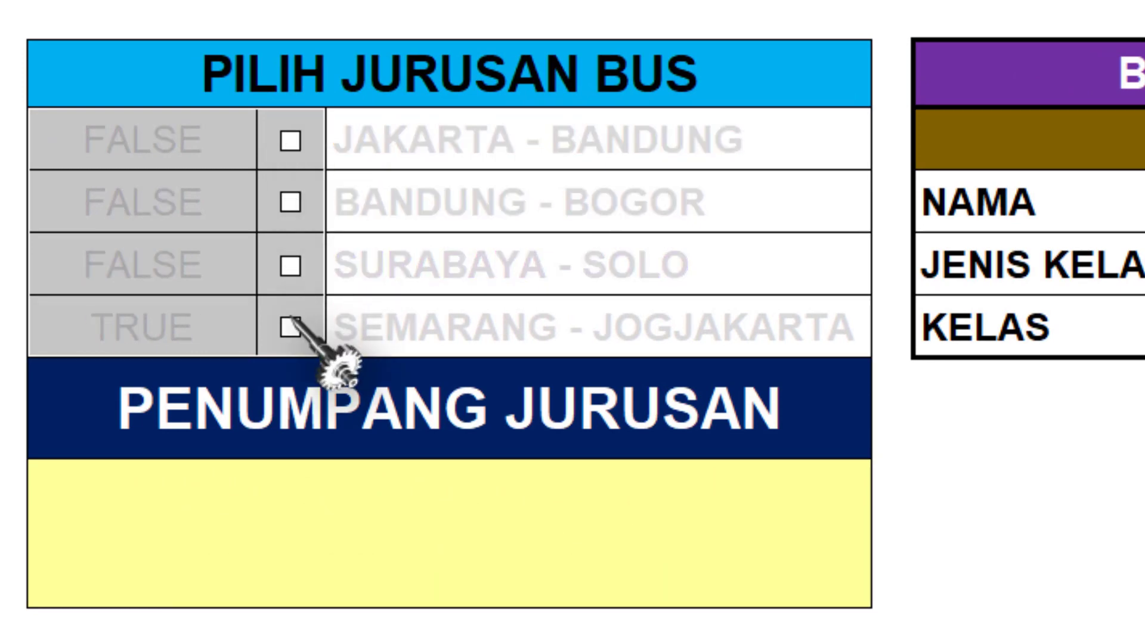
click(289, 324)
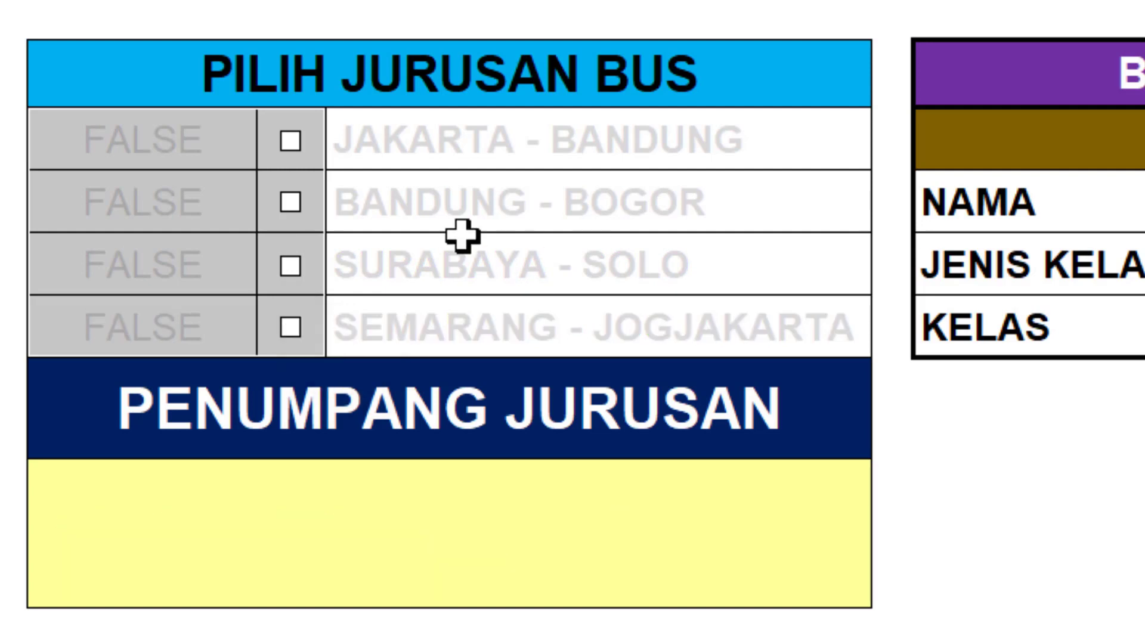
click(291, 201)
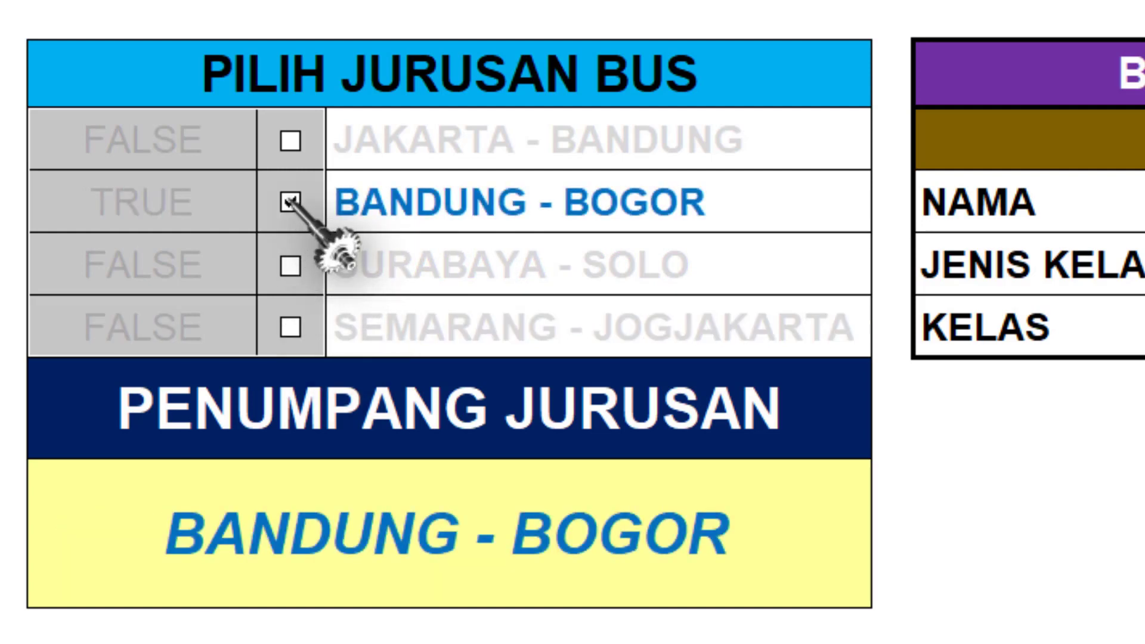
click(291, 201)
click(289, 143)
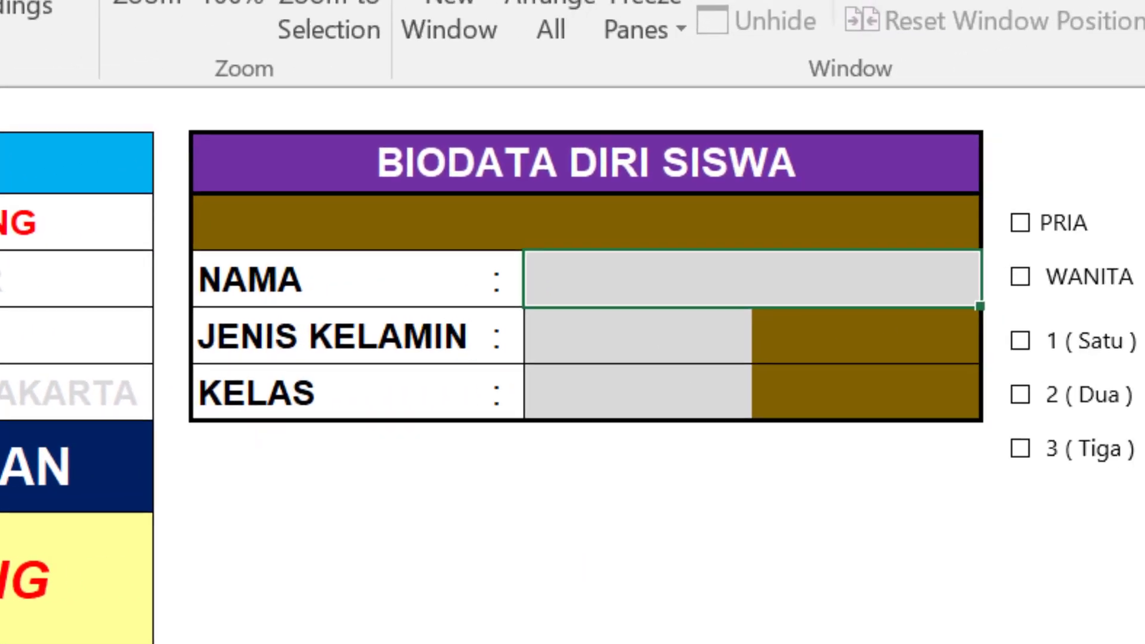
Tick class 4 ( Empat ) and enter the student's name in the NAMA cell.
click(1009, 350)
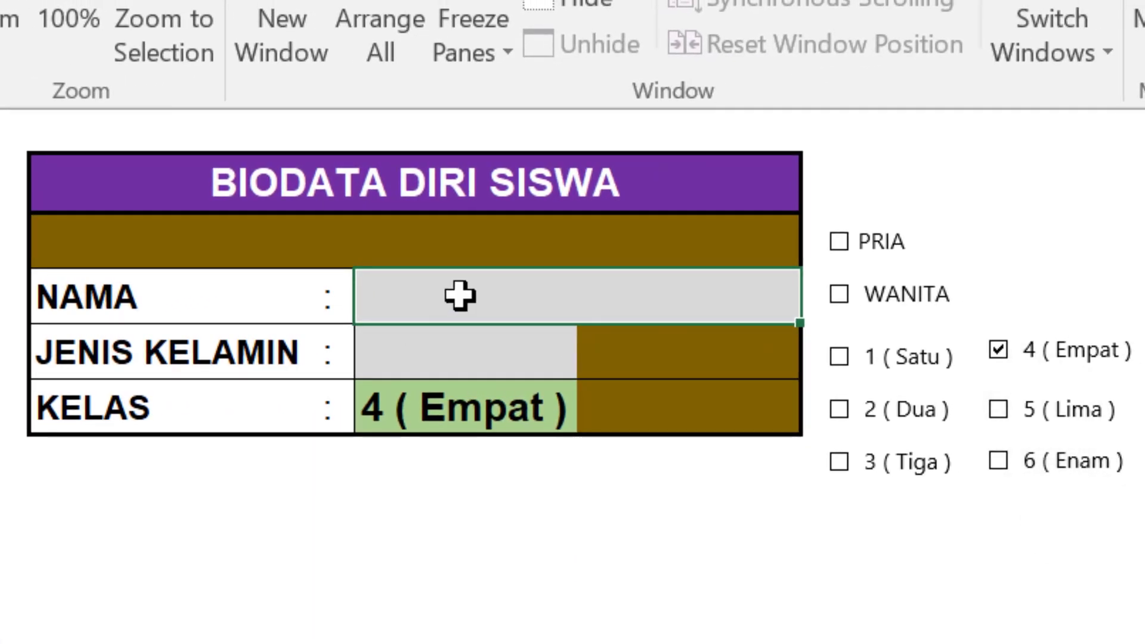
text(AGUNG)
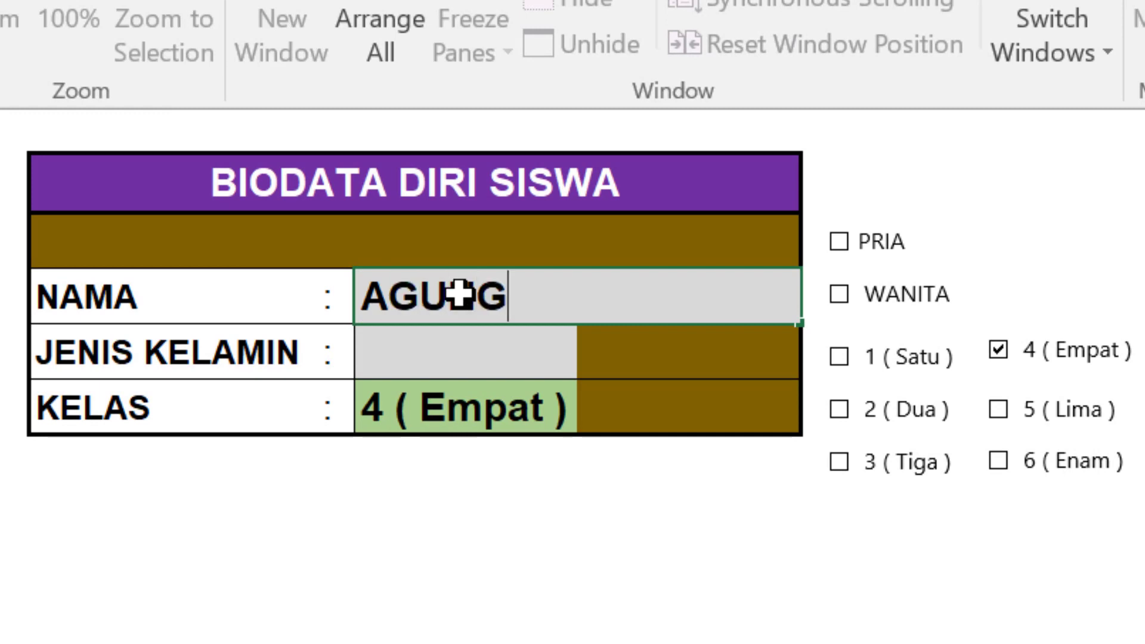
key(Return)
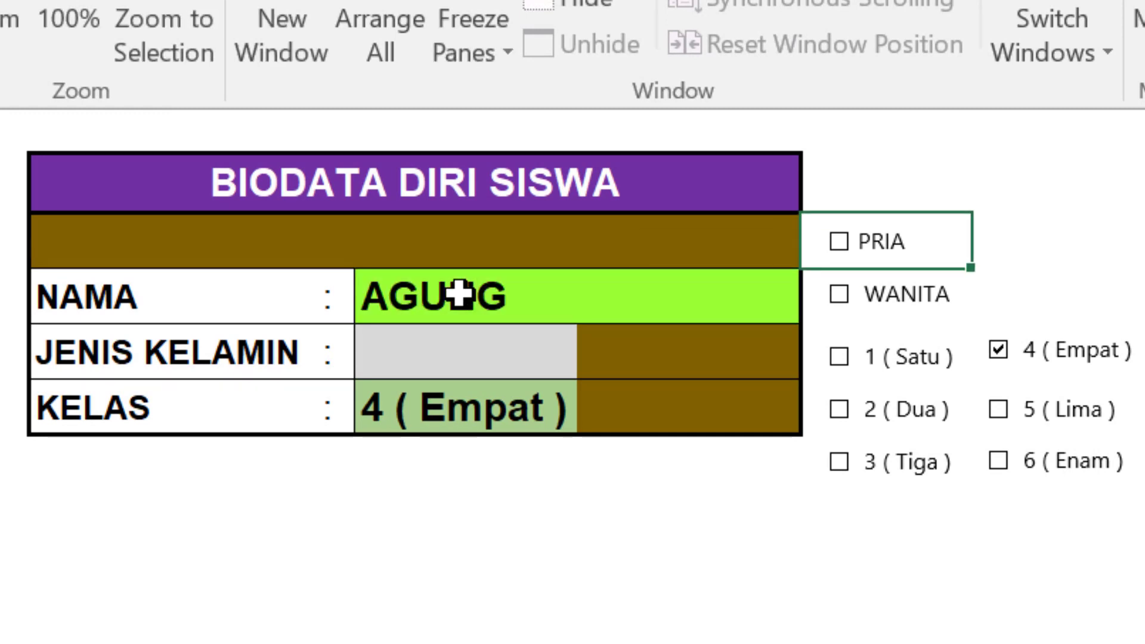
Set gender to PRIA and, after trying 6 ( Enam ), settle on class 5 ( Lima ).
click(839, 242)
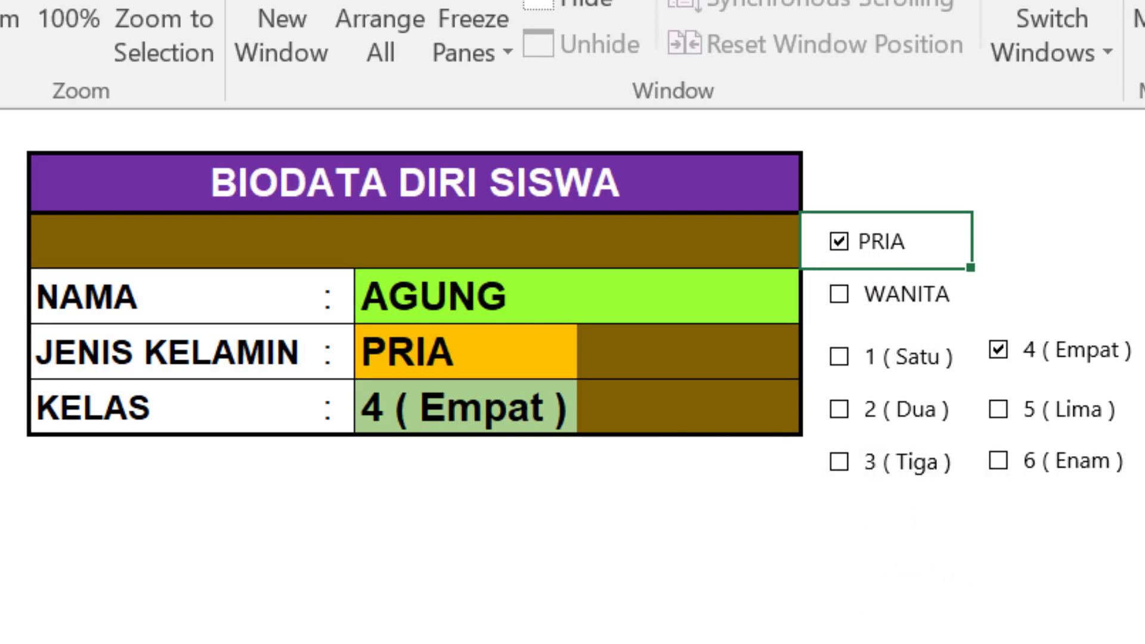
click(998, 460)
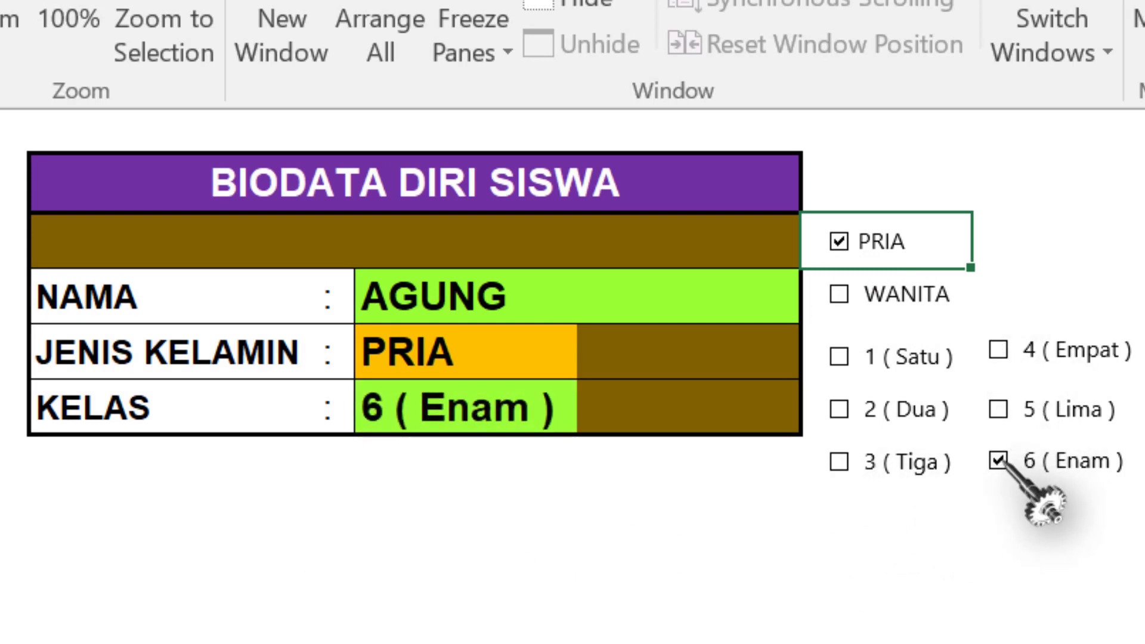
click(998, 461)
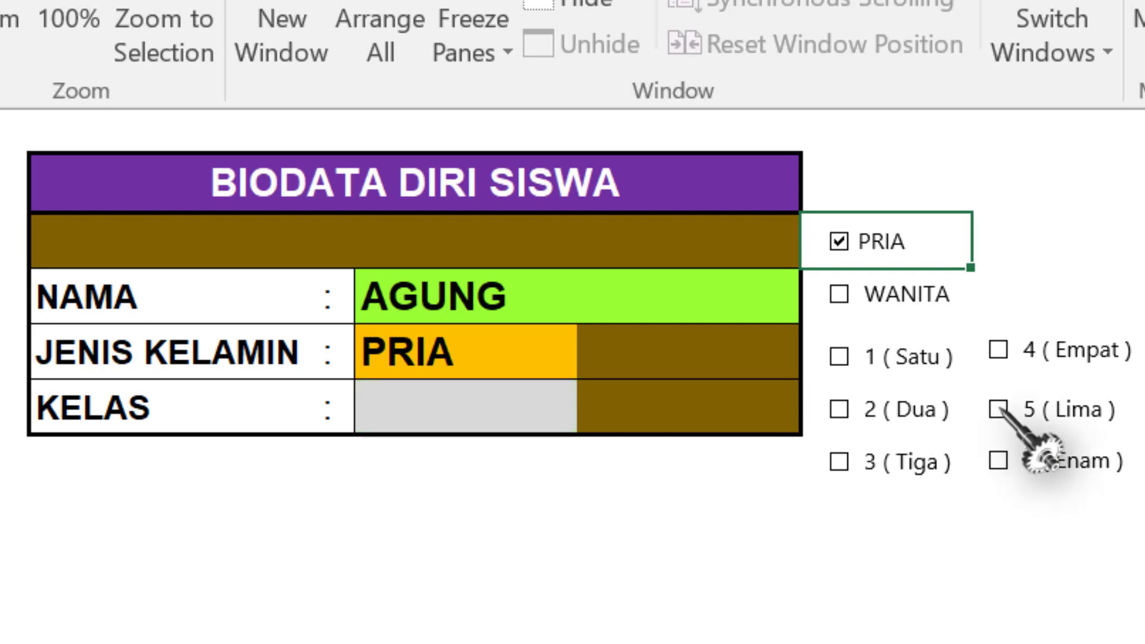
click(1000, 410)
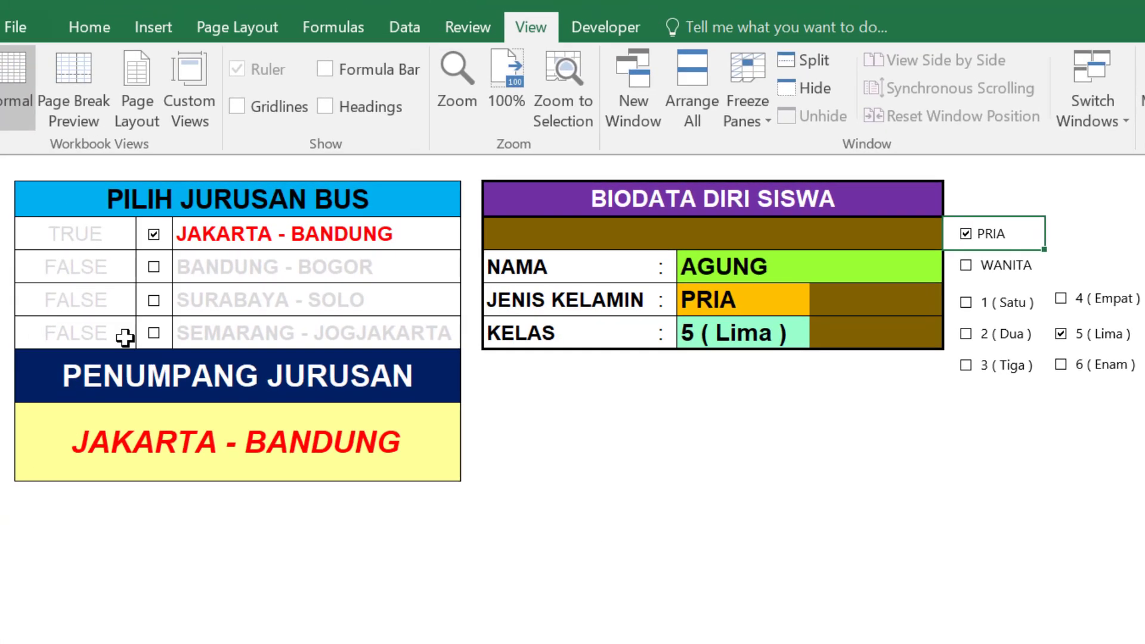
Toggle BANDUNG - BOGOR and SURABAYA - SOLO on and off to test the route formulas.
click(154, 267)
click(154, 300)
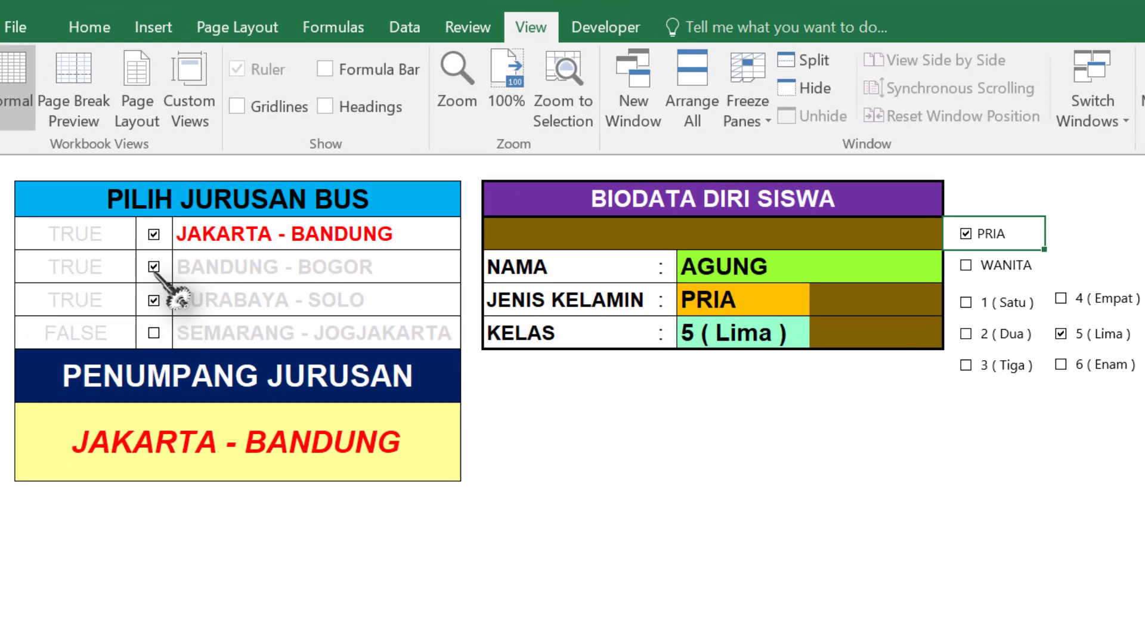
click(154, 268)
click(154, 300)
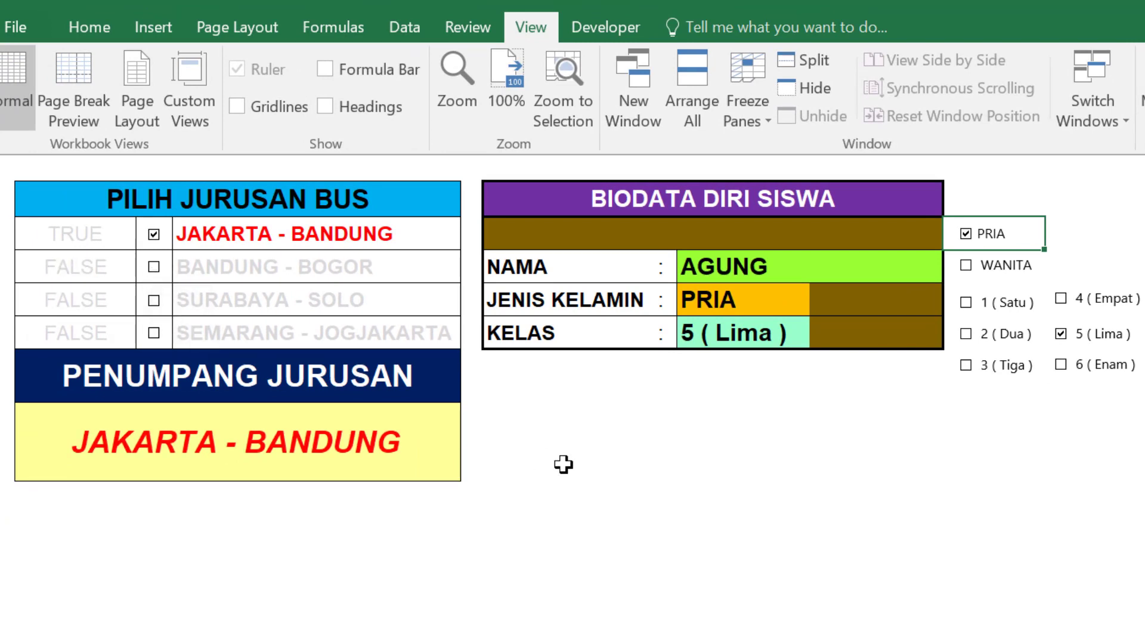